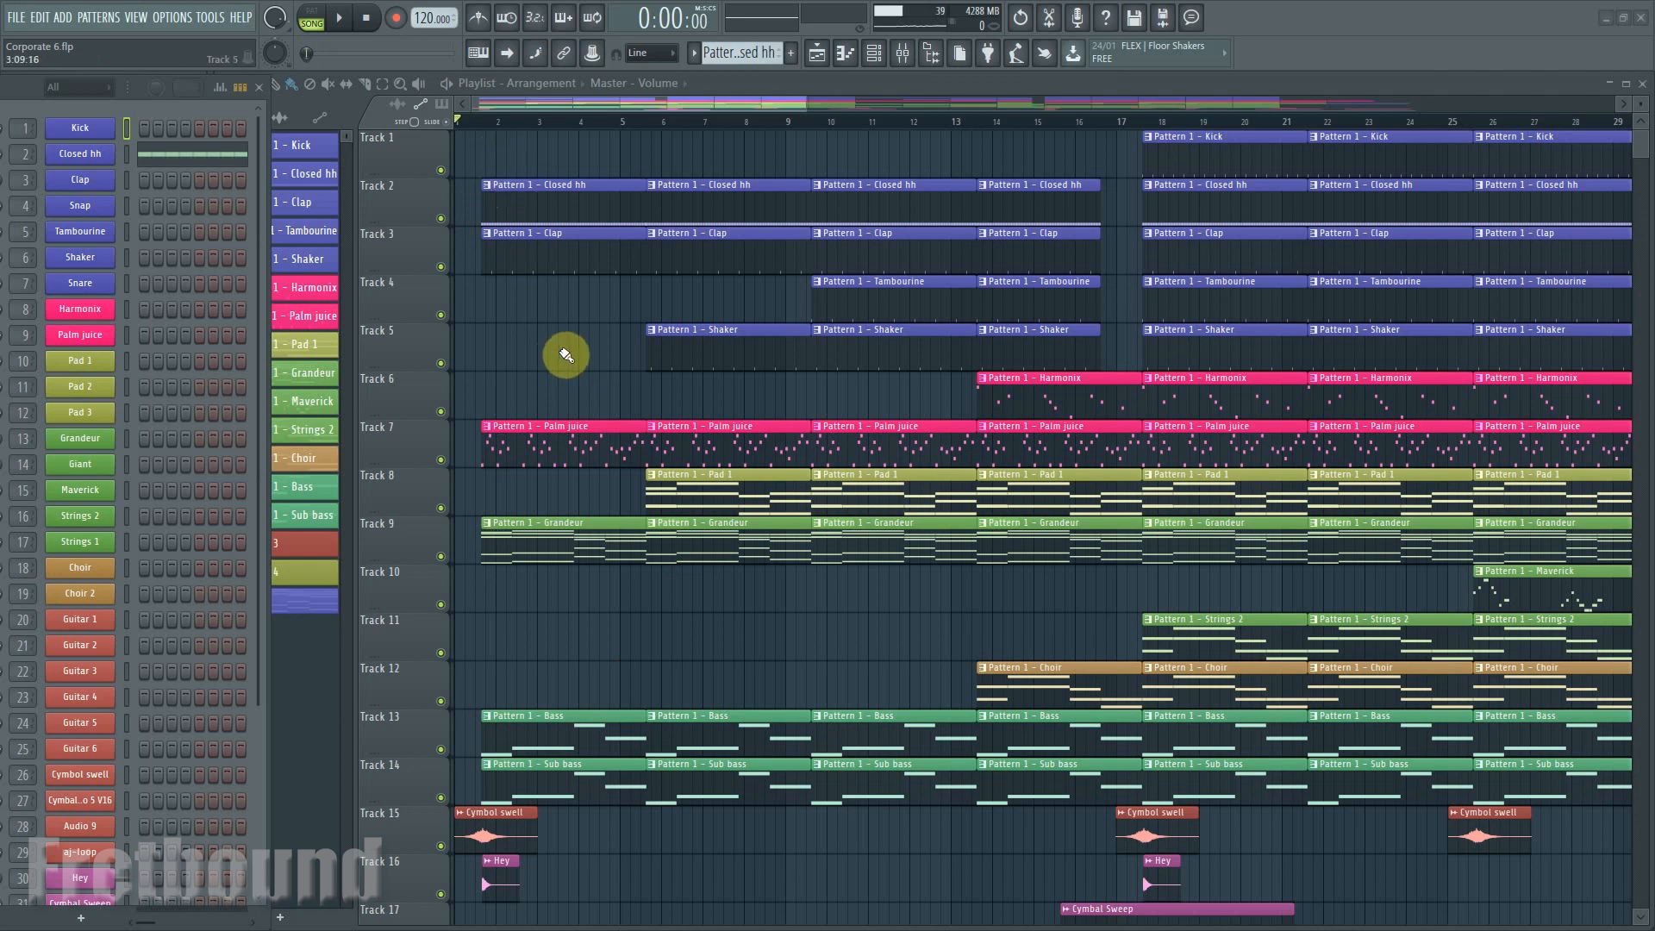
Look over the playlist tracks, play the arrangement from bar 13, and stop with the playhead back at the song start.
scroll(565, 354, "down", 2)
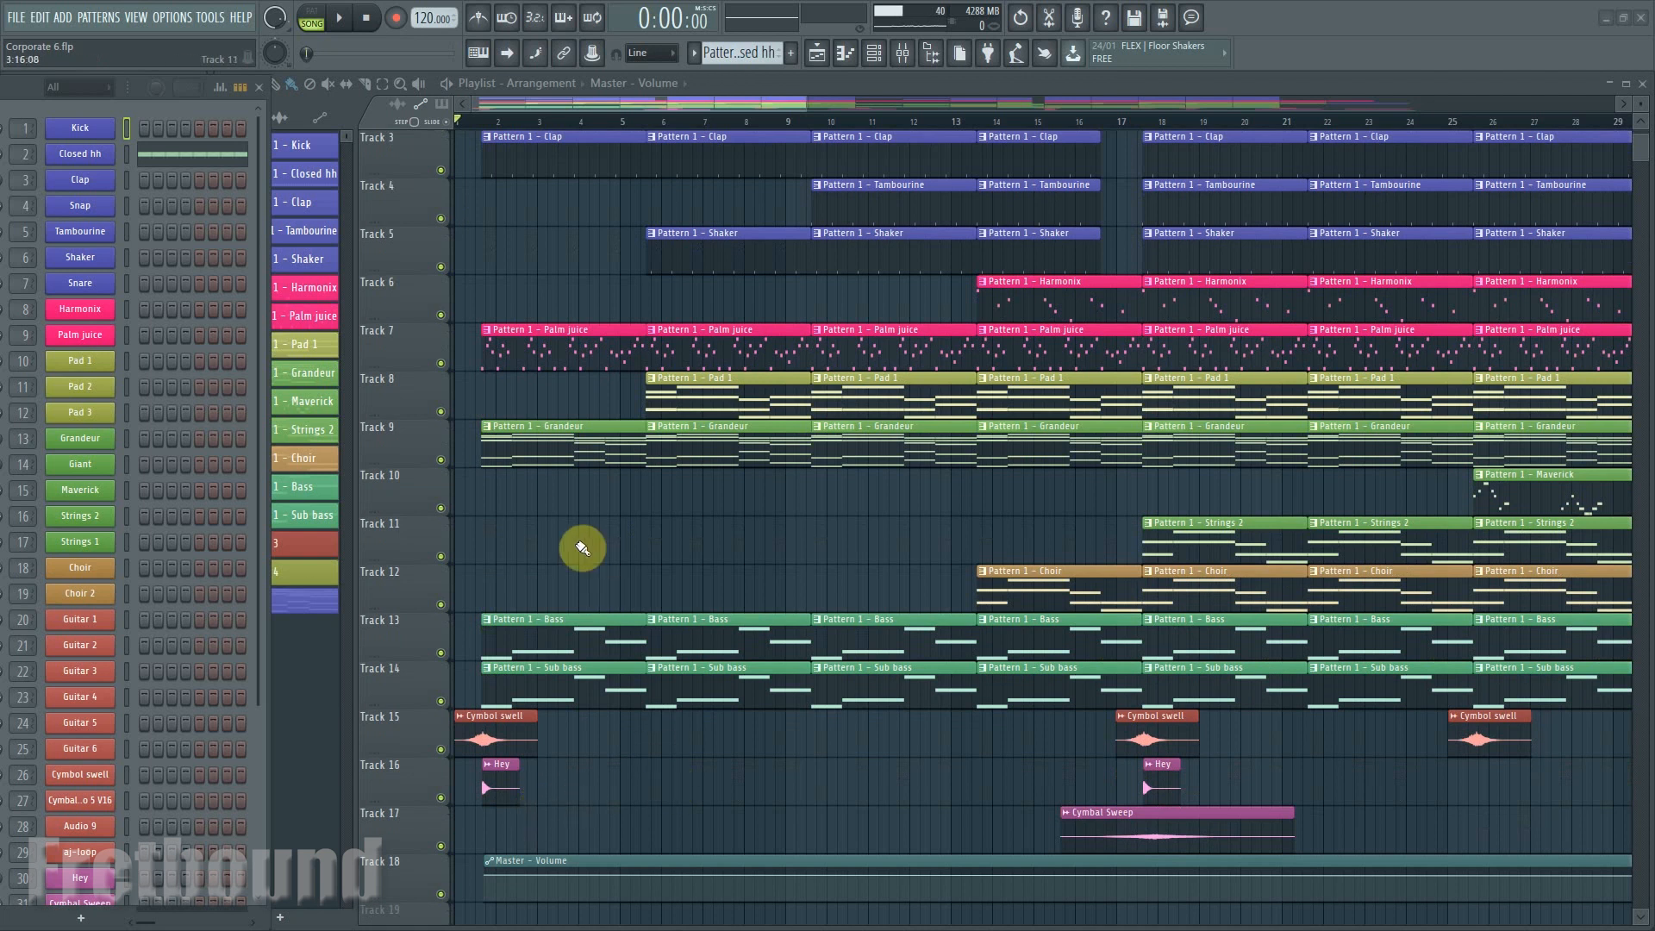
scroll(565, 518, "up", 2)
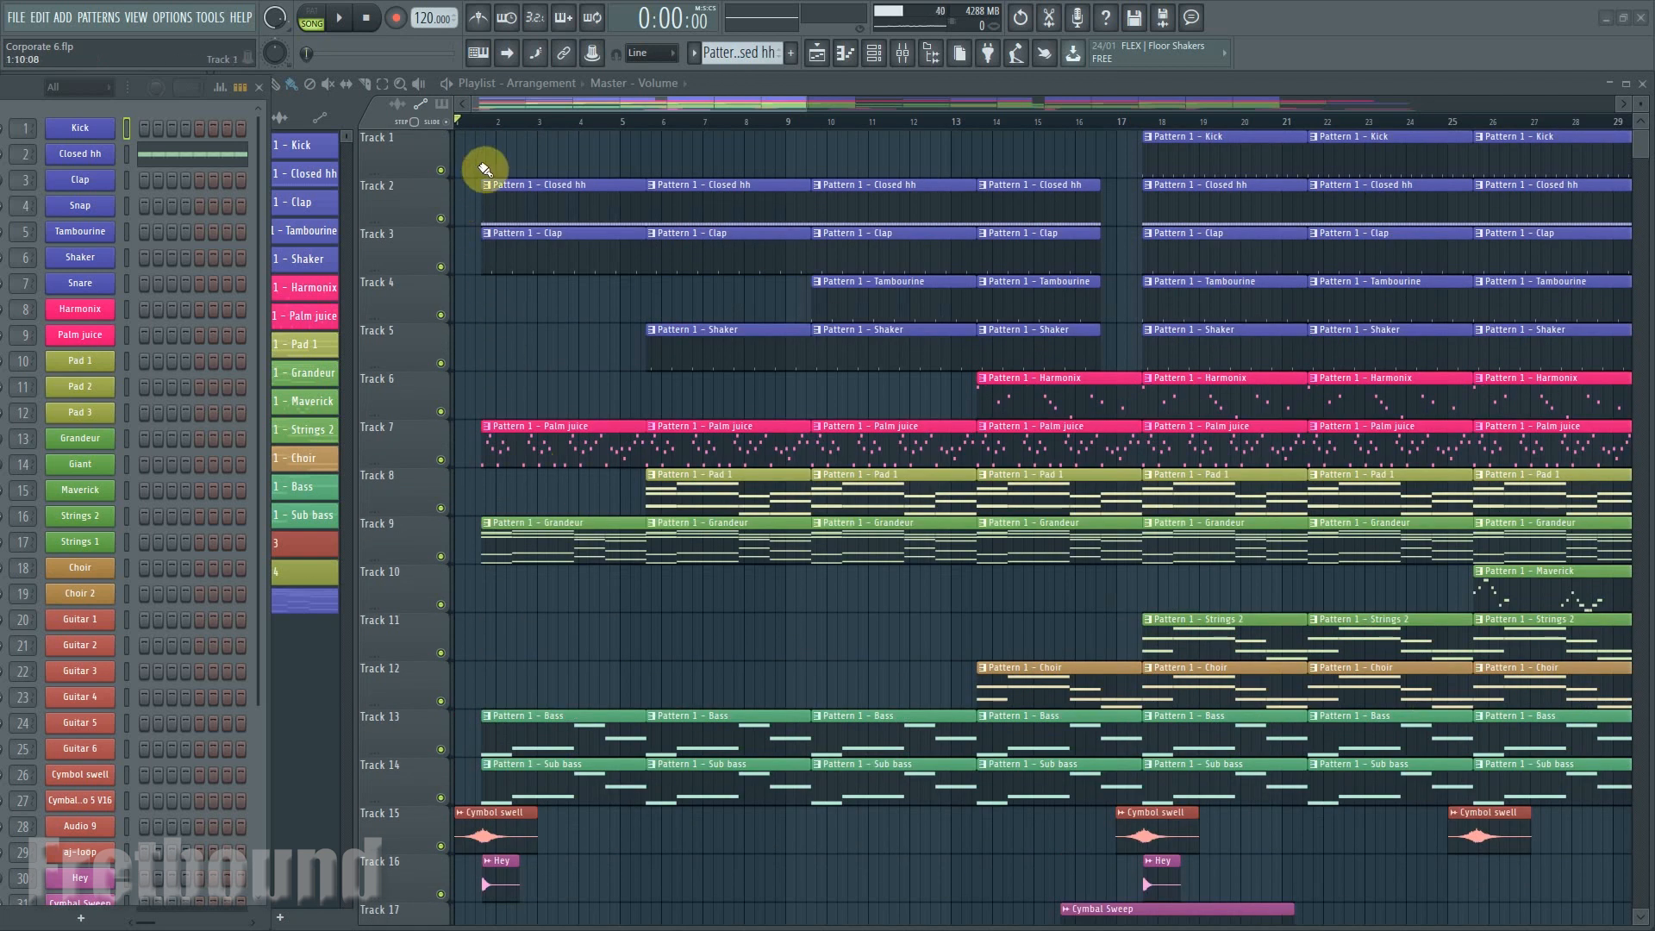
left_click(967, 131)
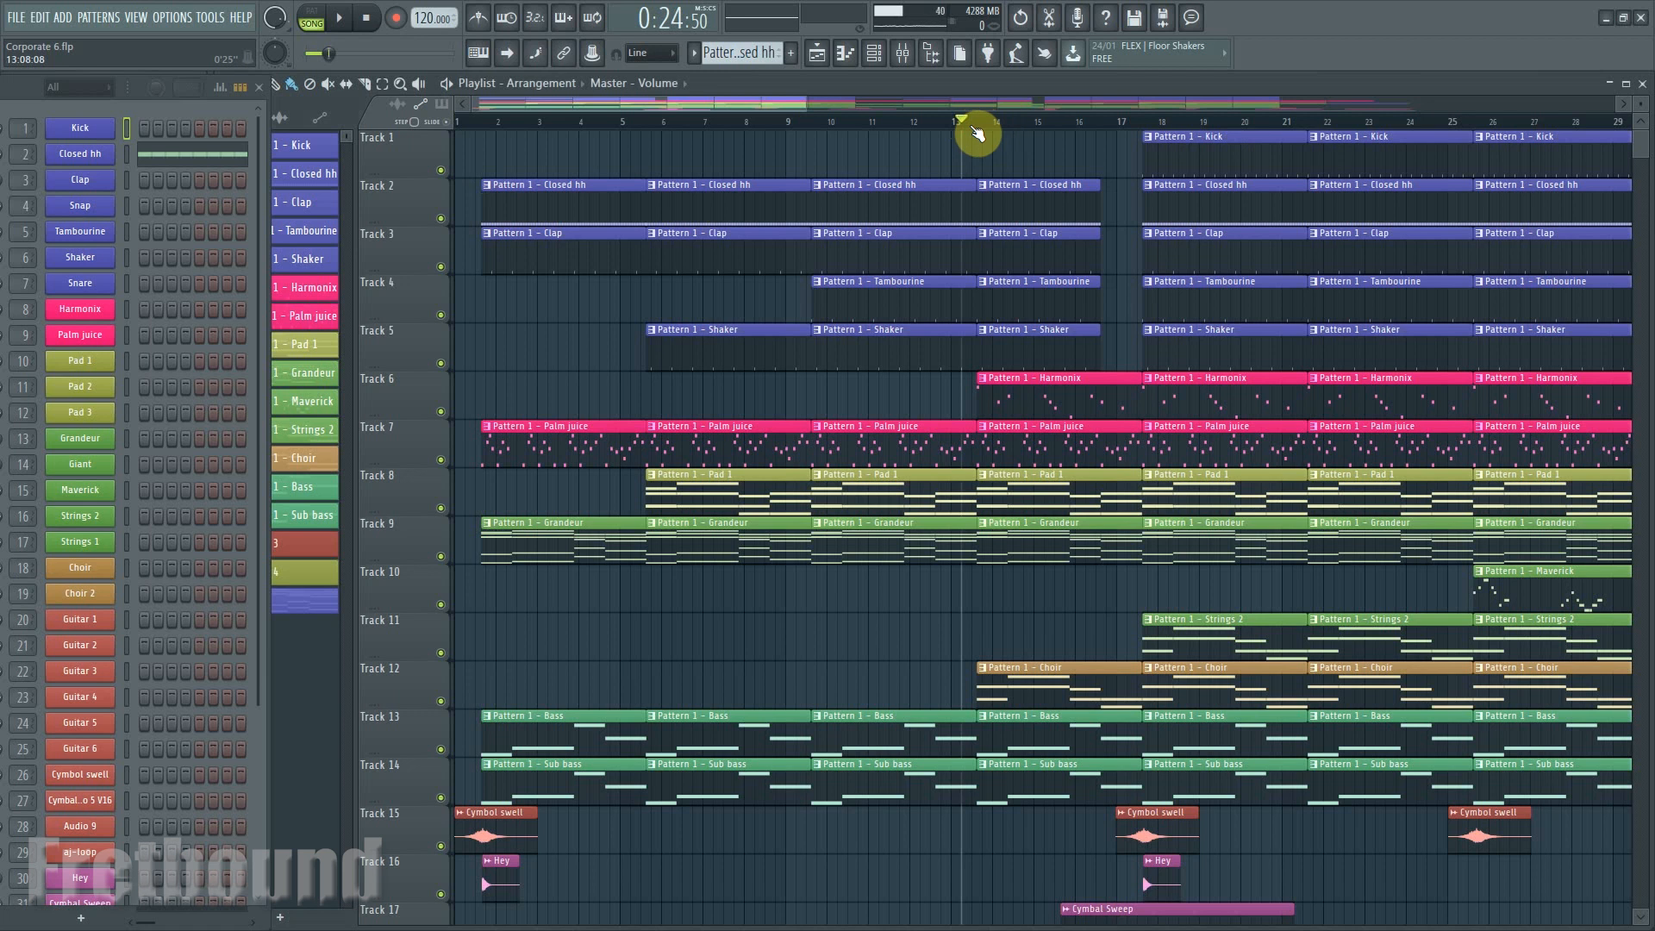
key("space")
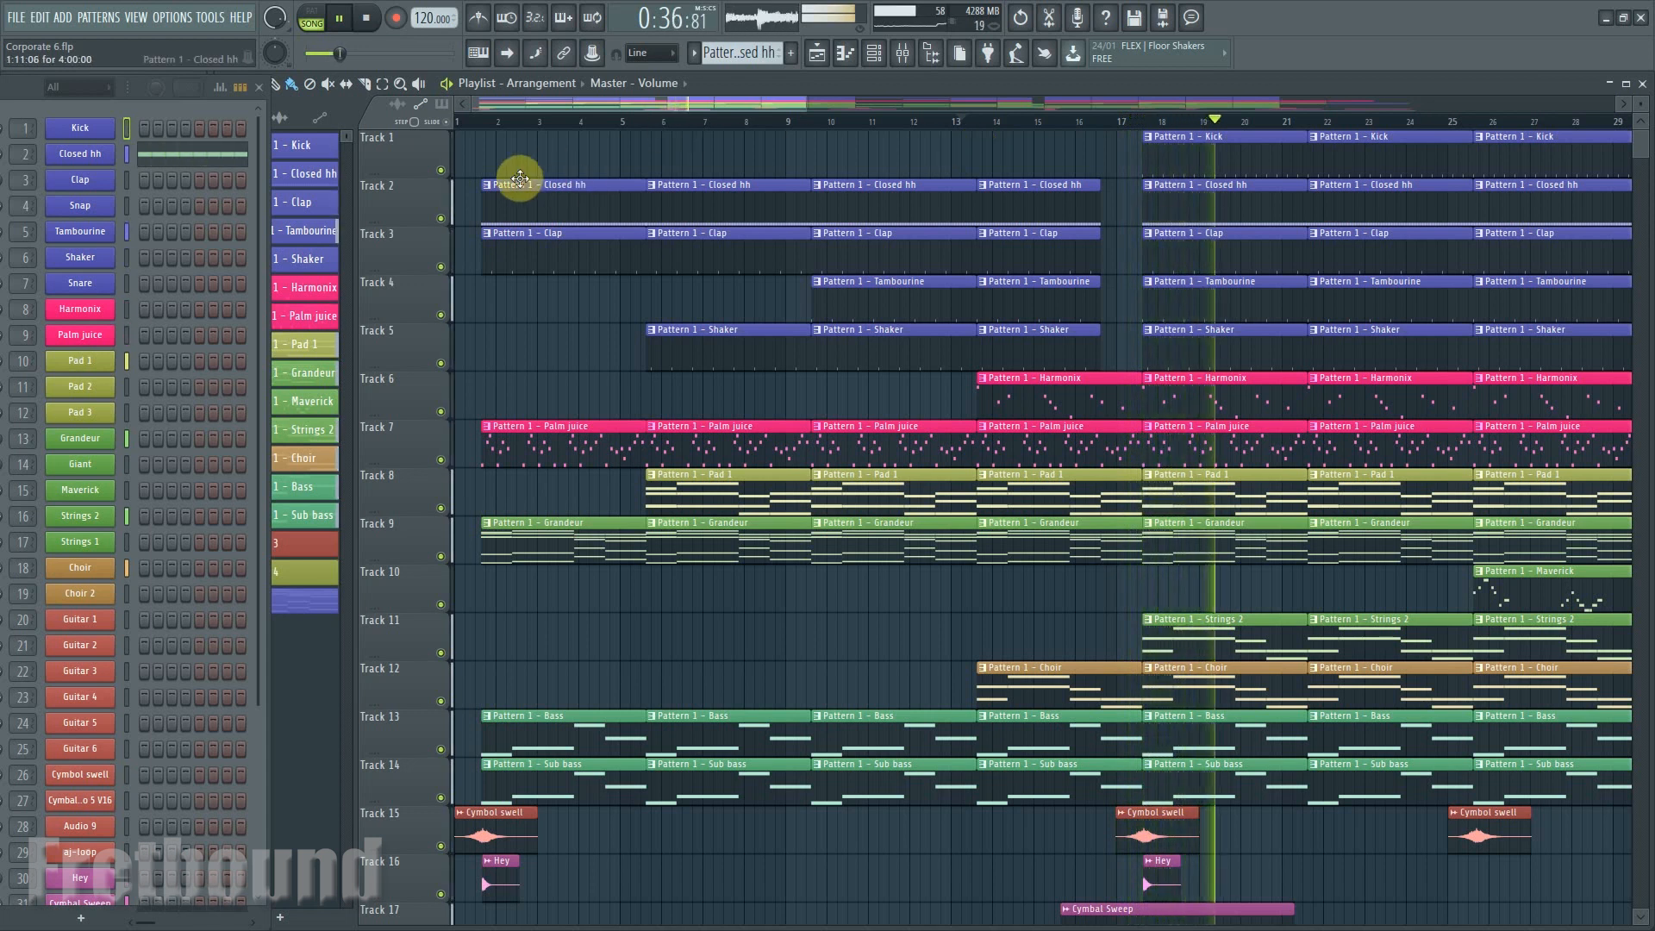
left_click(372, 19)
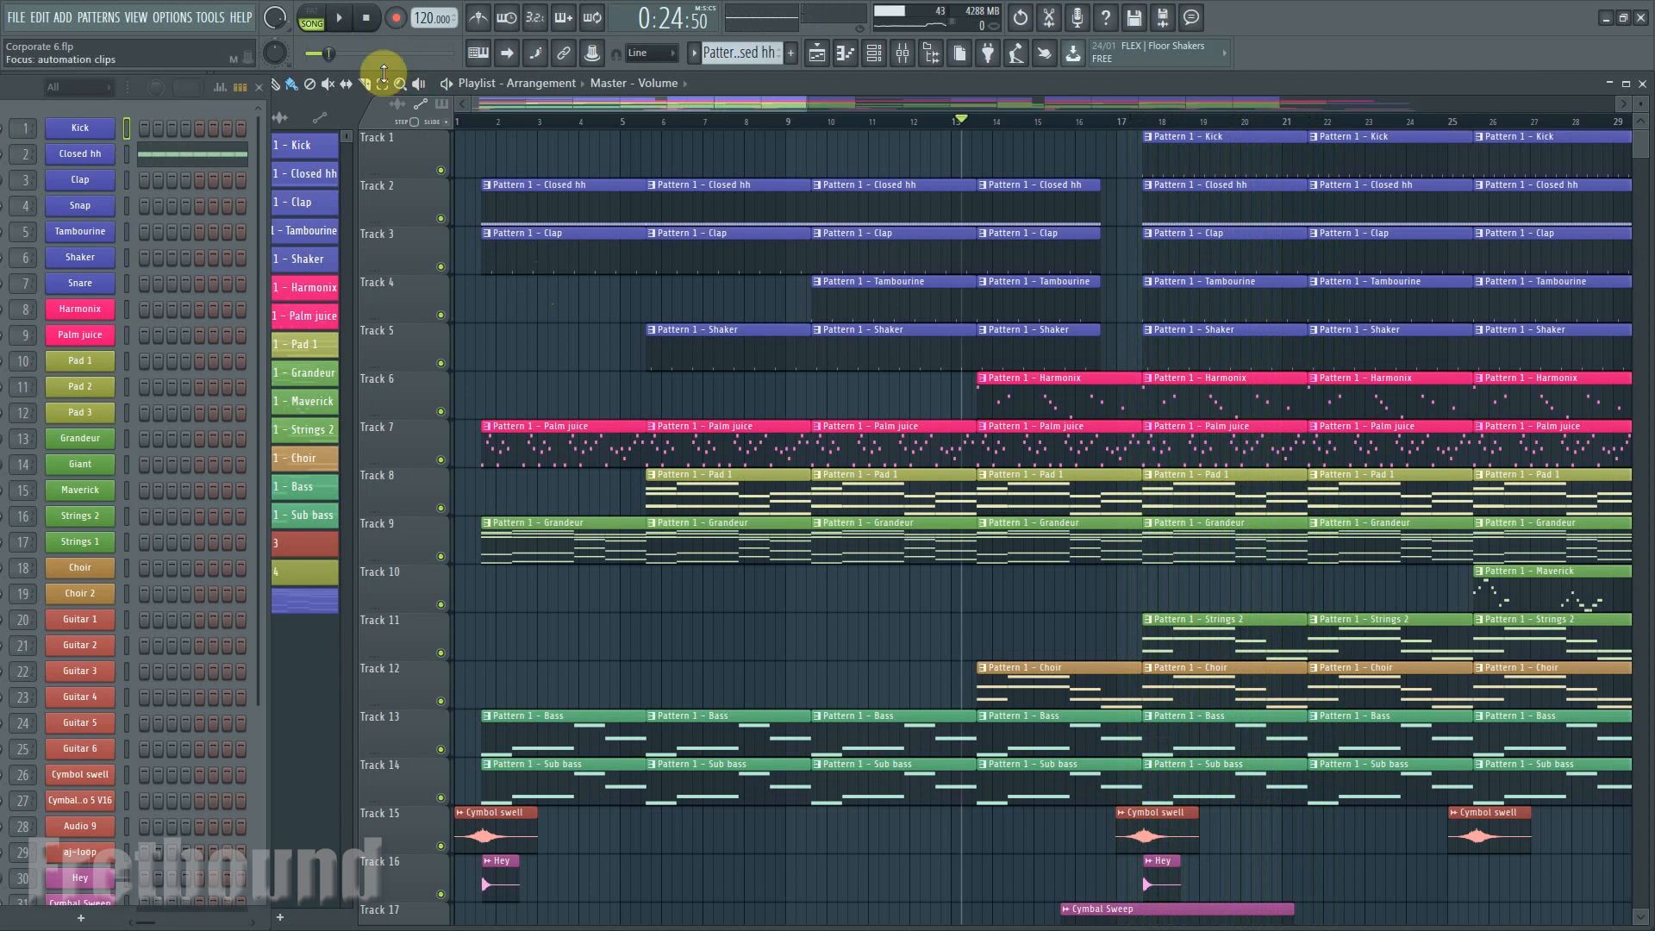
left_click(367, 18)
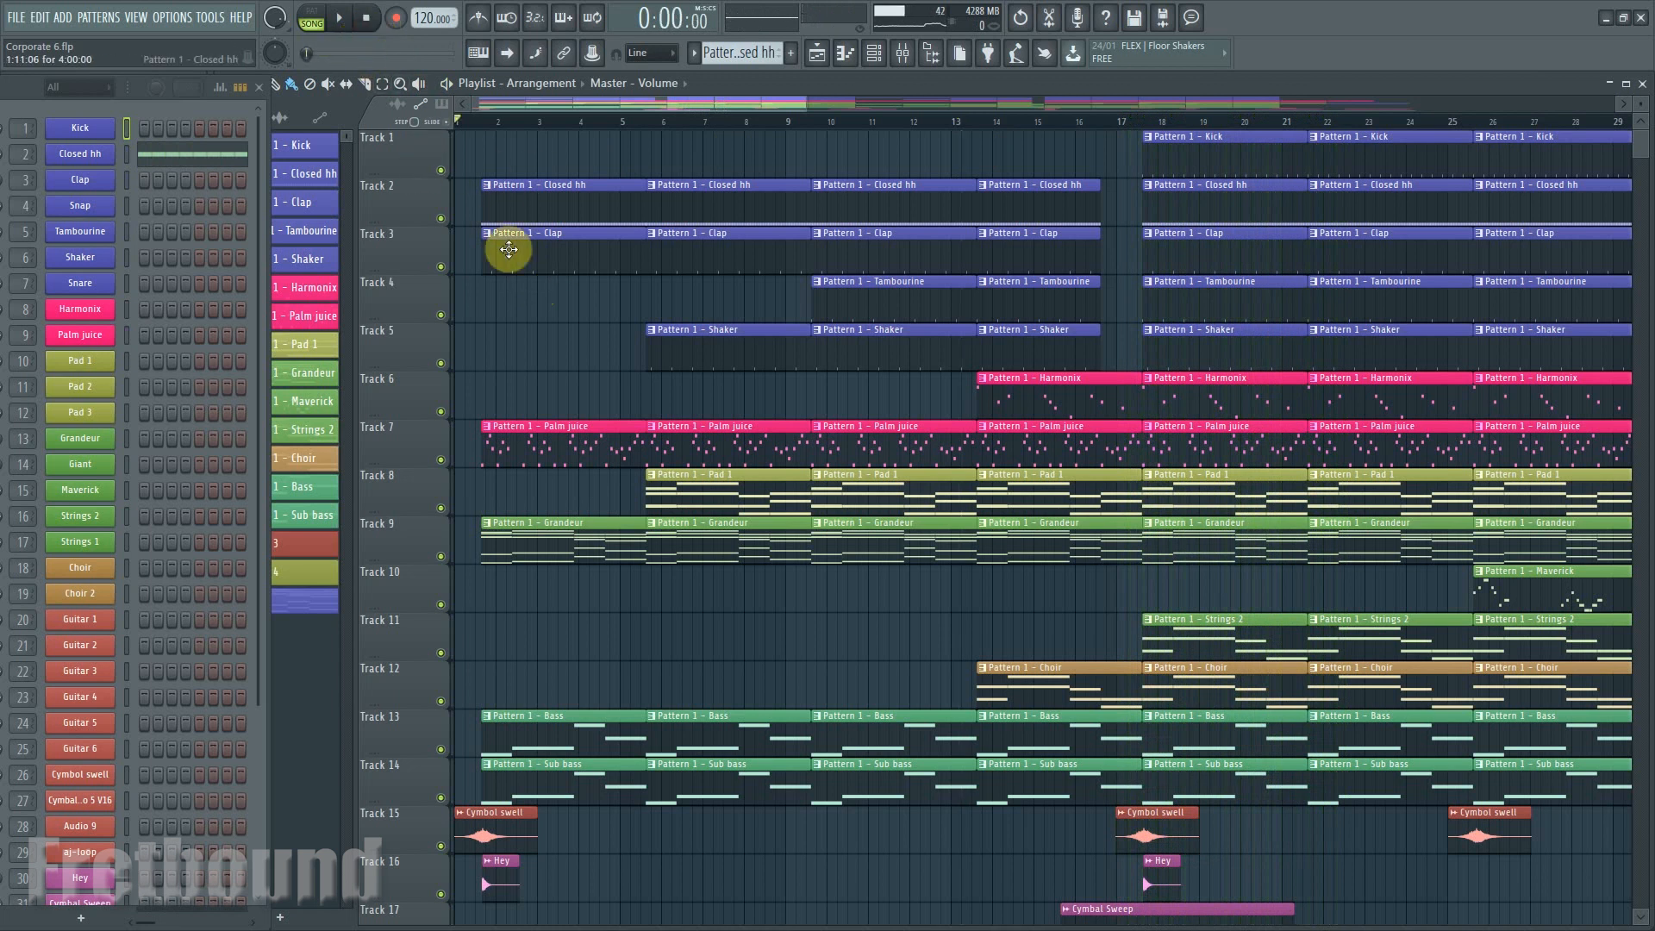
Open the Closed hh channel's sampler from its Track 2 pattern, audition the hi-hat sample, and close the sampler.
left_click(563, 201)
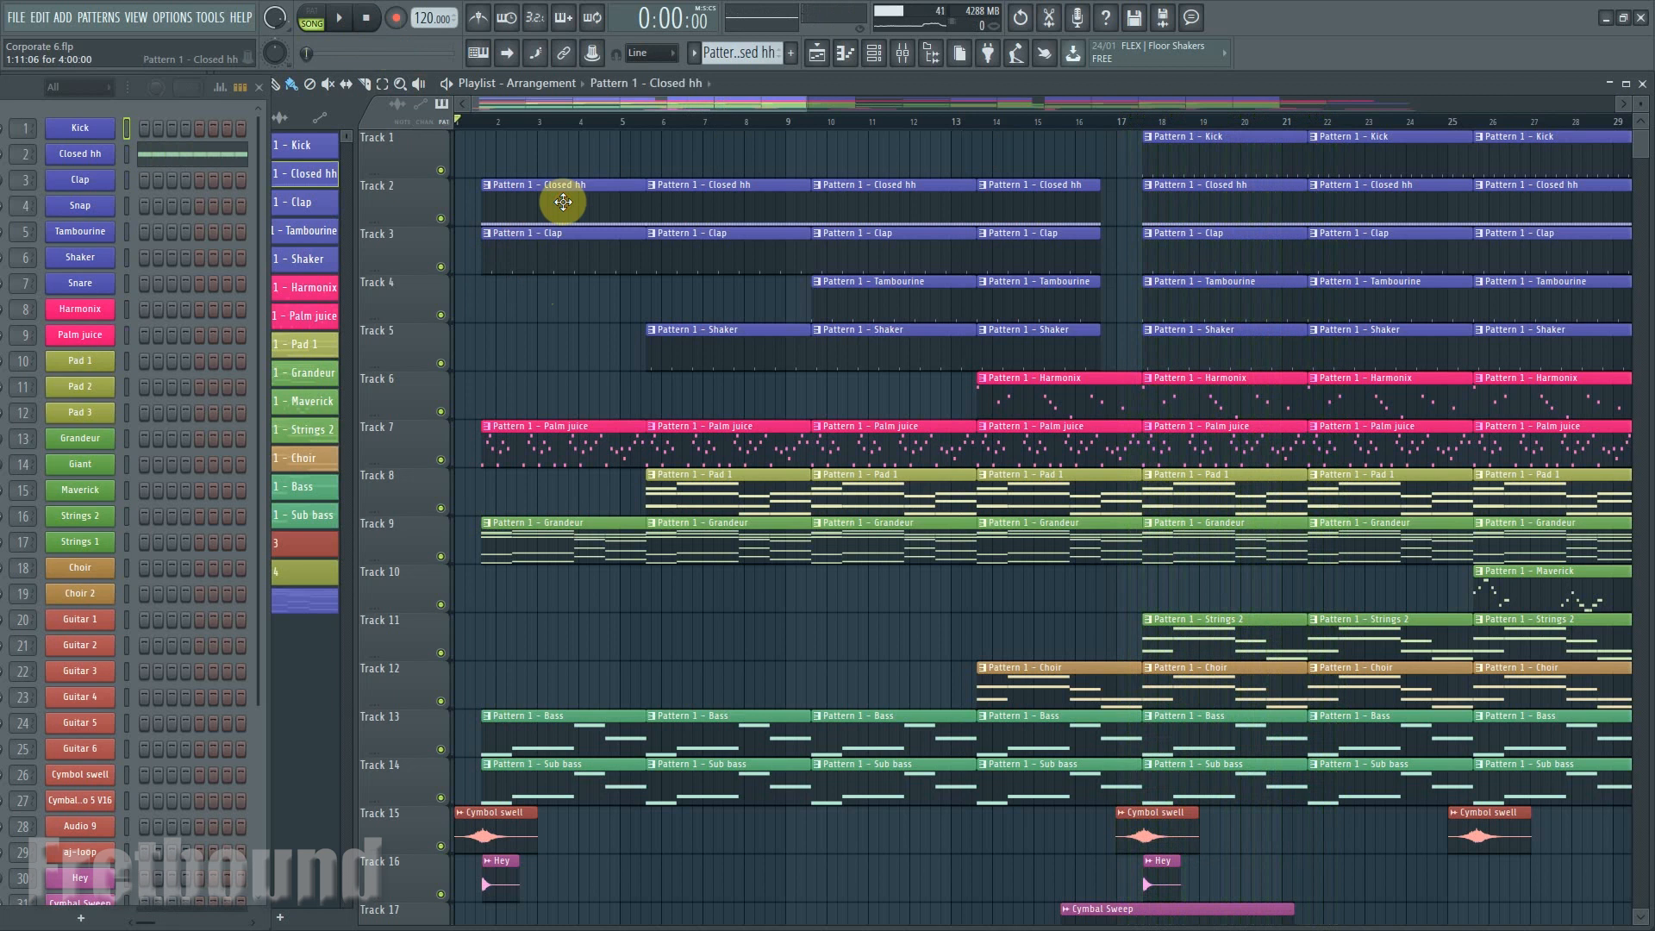
left_click(105, 158)
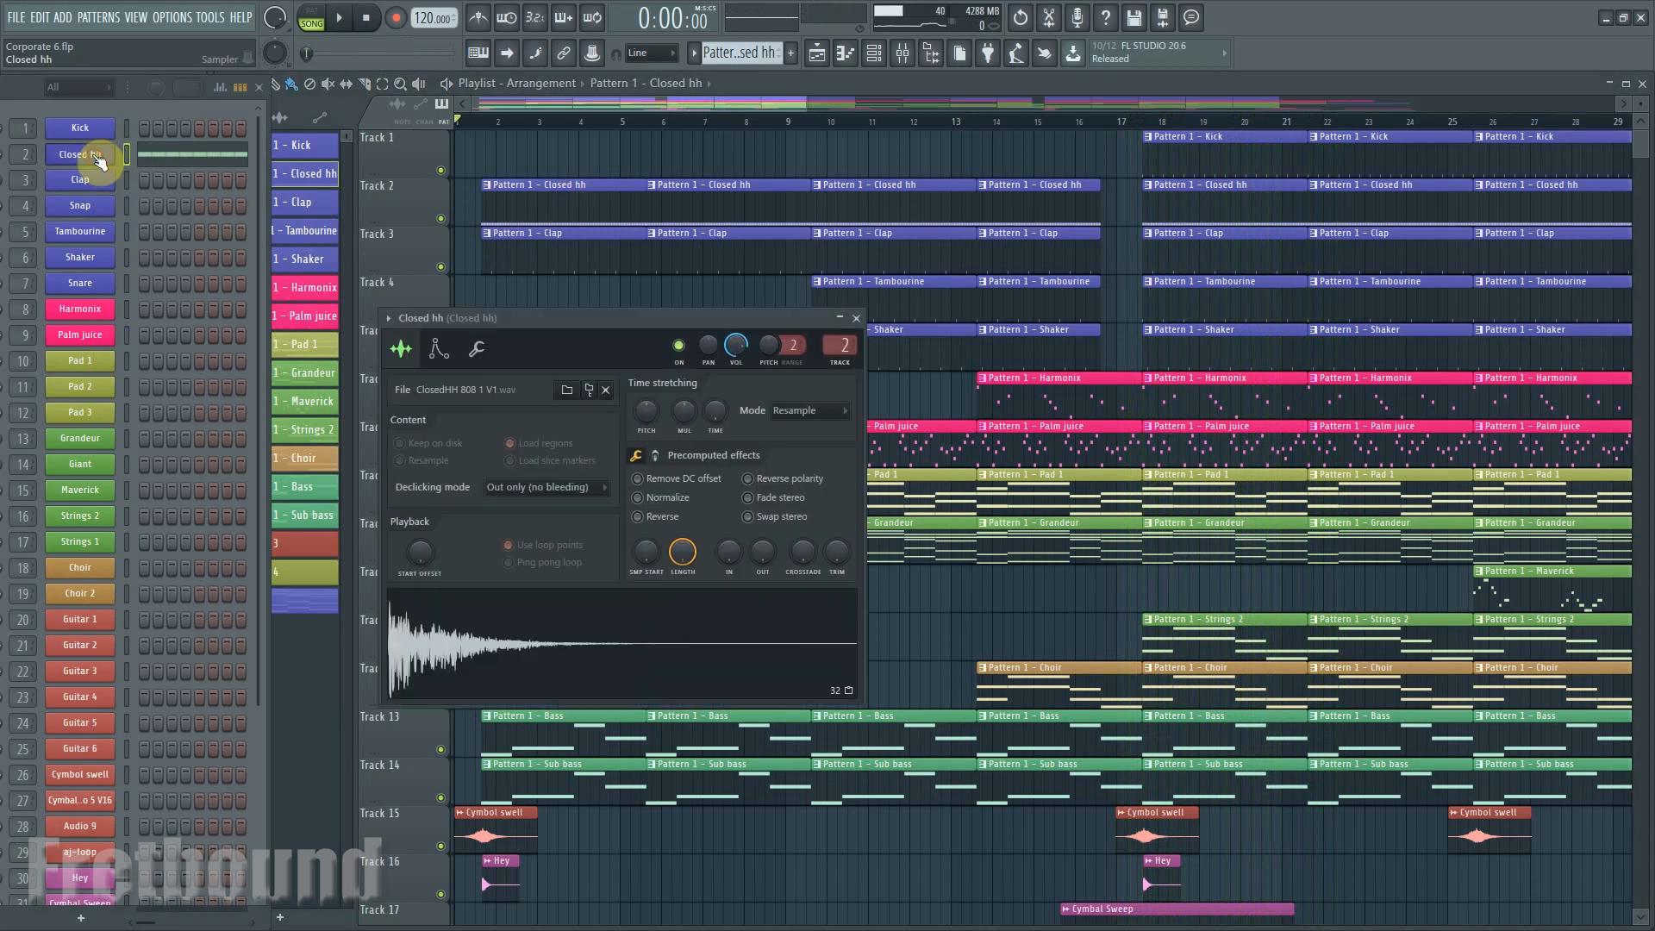
left_click(508, 663)
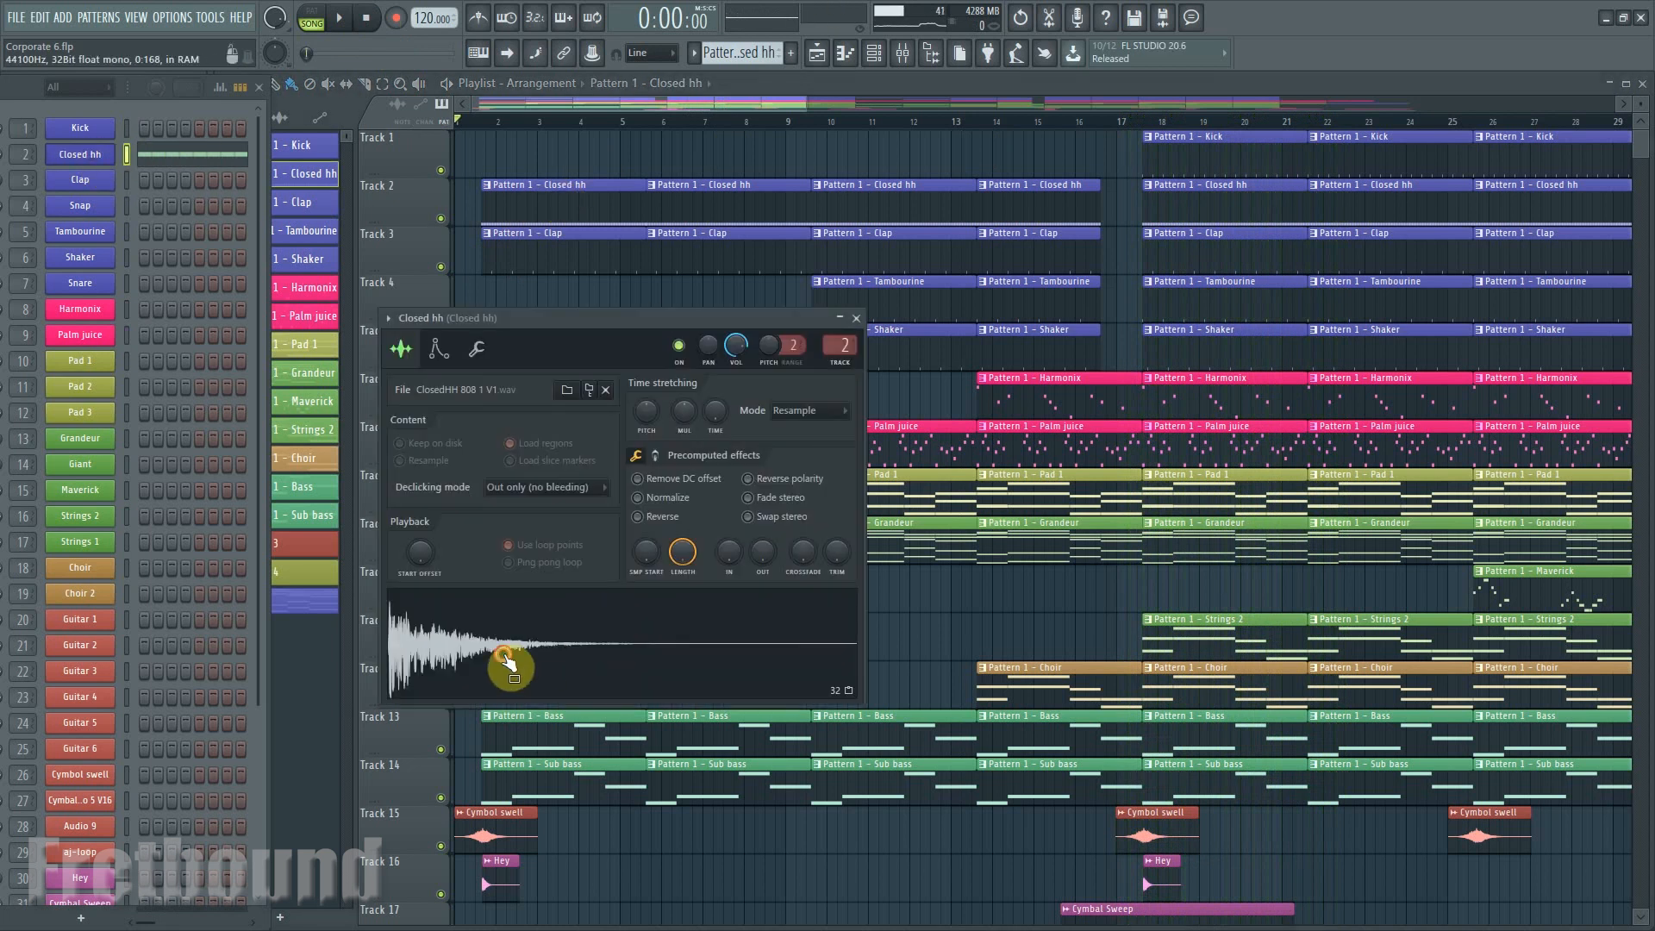
left_click(856, 320)
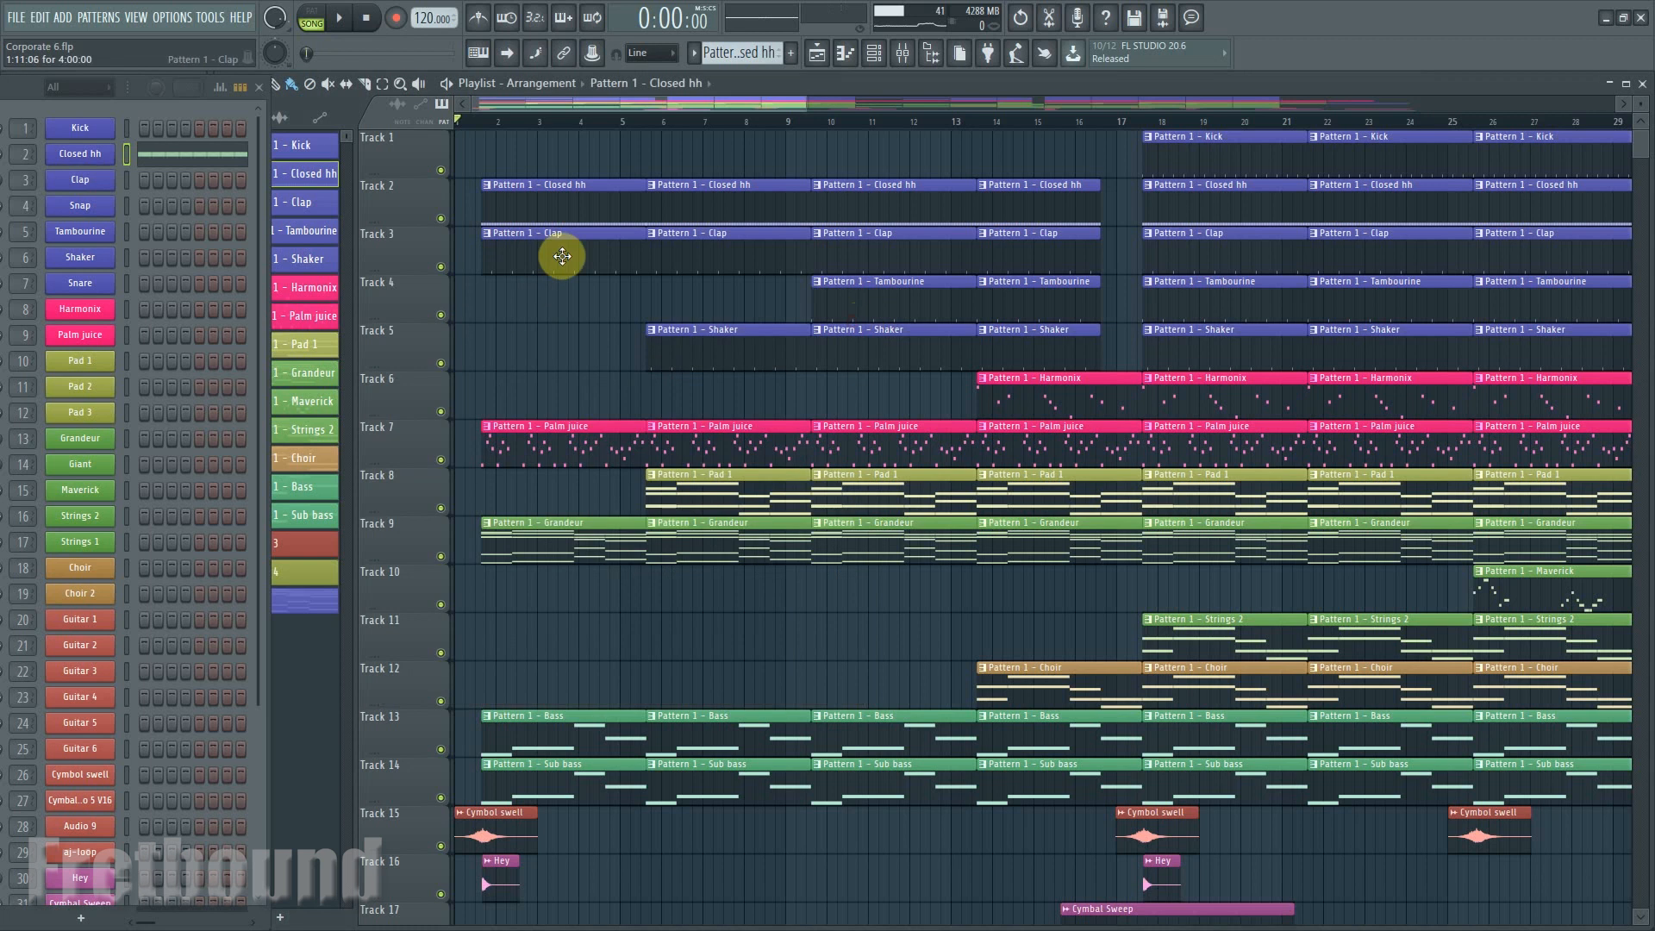
Open the Clap channel's sampler from its Track 3 pattern, audition the clap sample, and close the sampler.
left_click(561, 251)
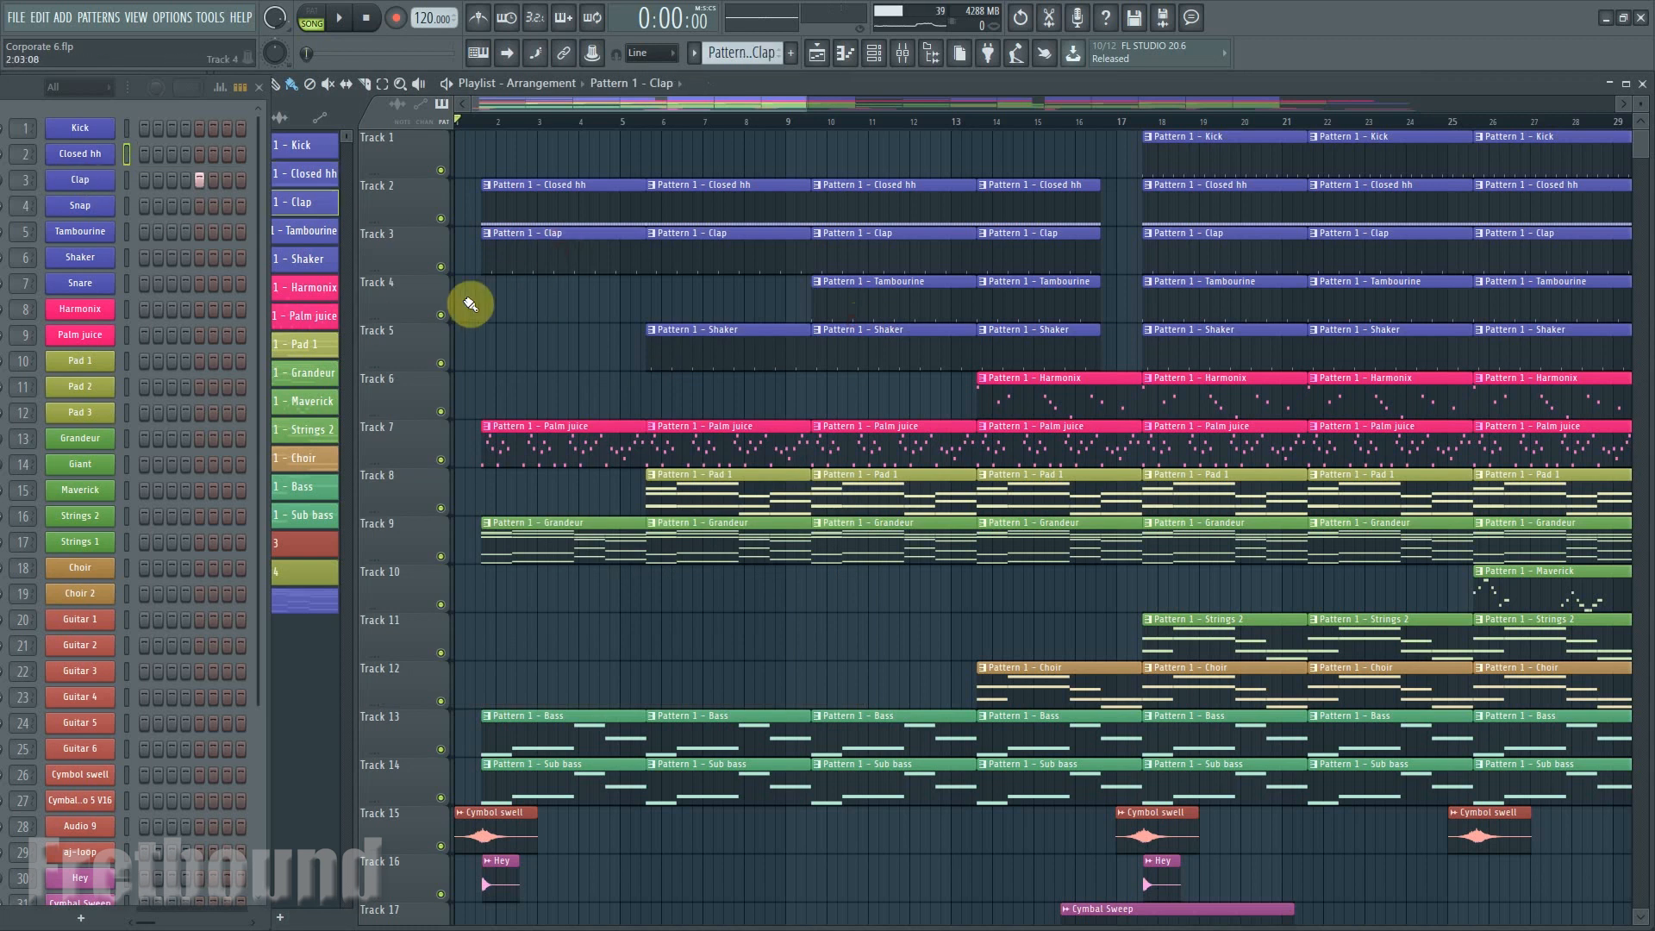
left_click(80, 180)
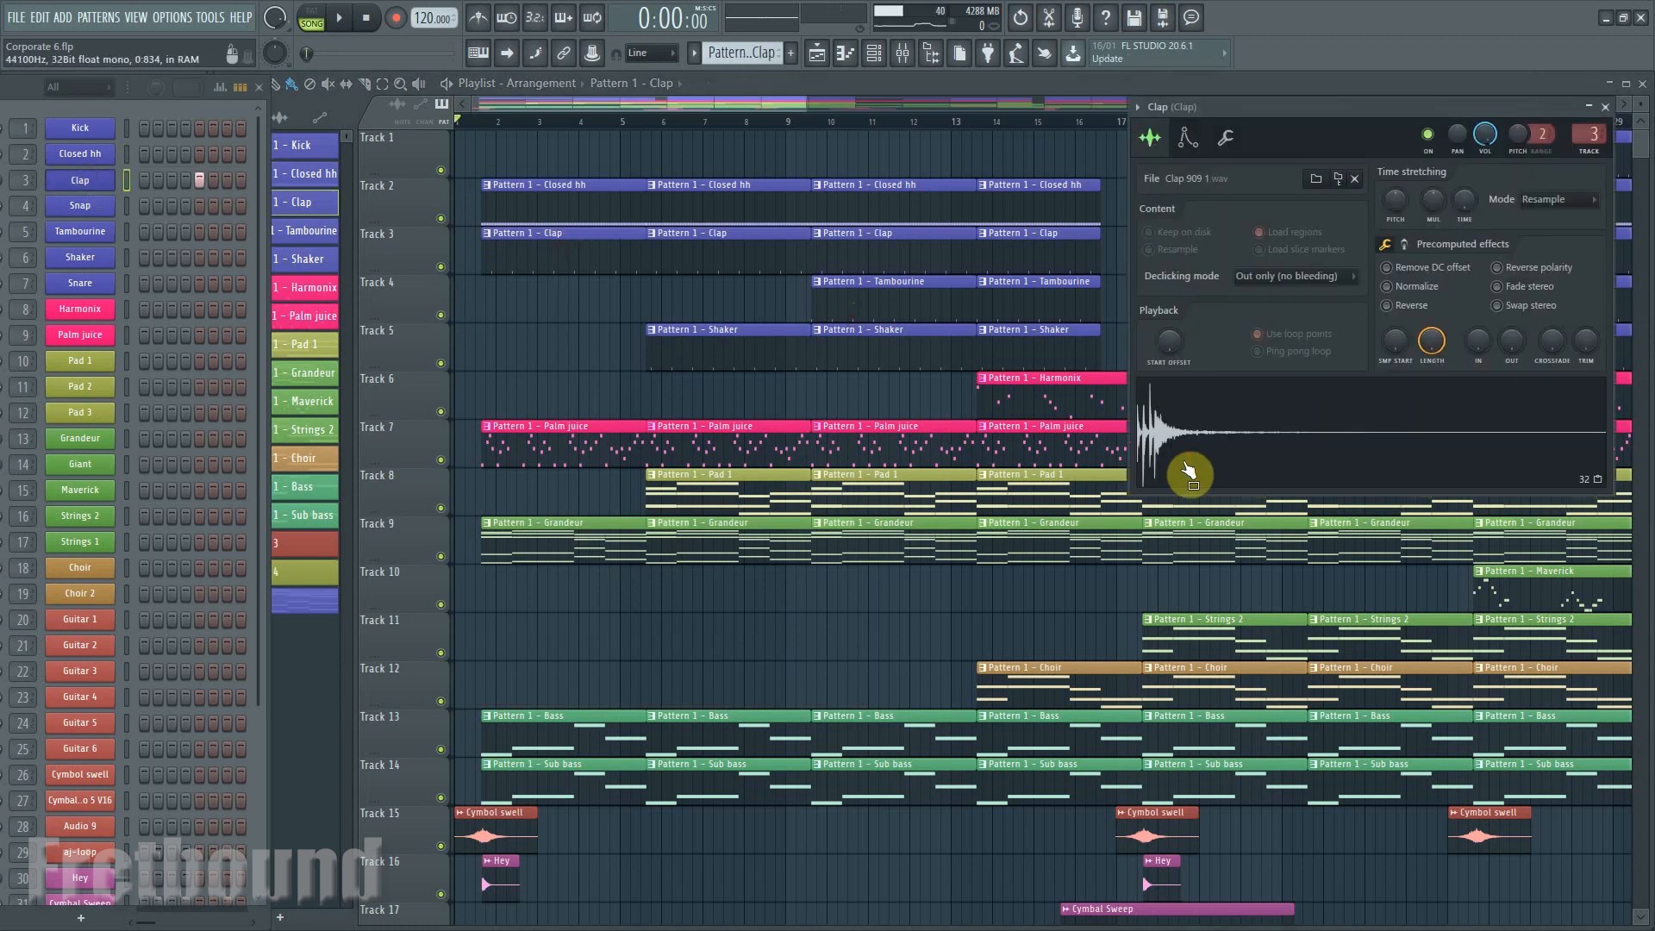
left_click(1191, 469)
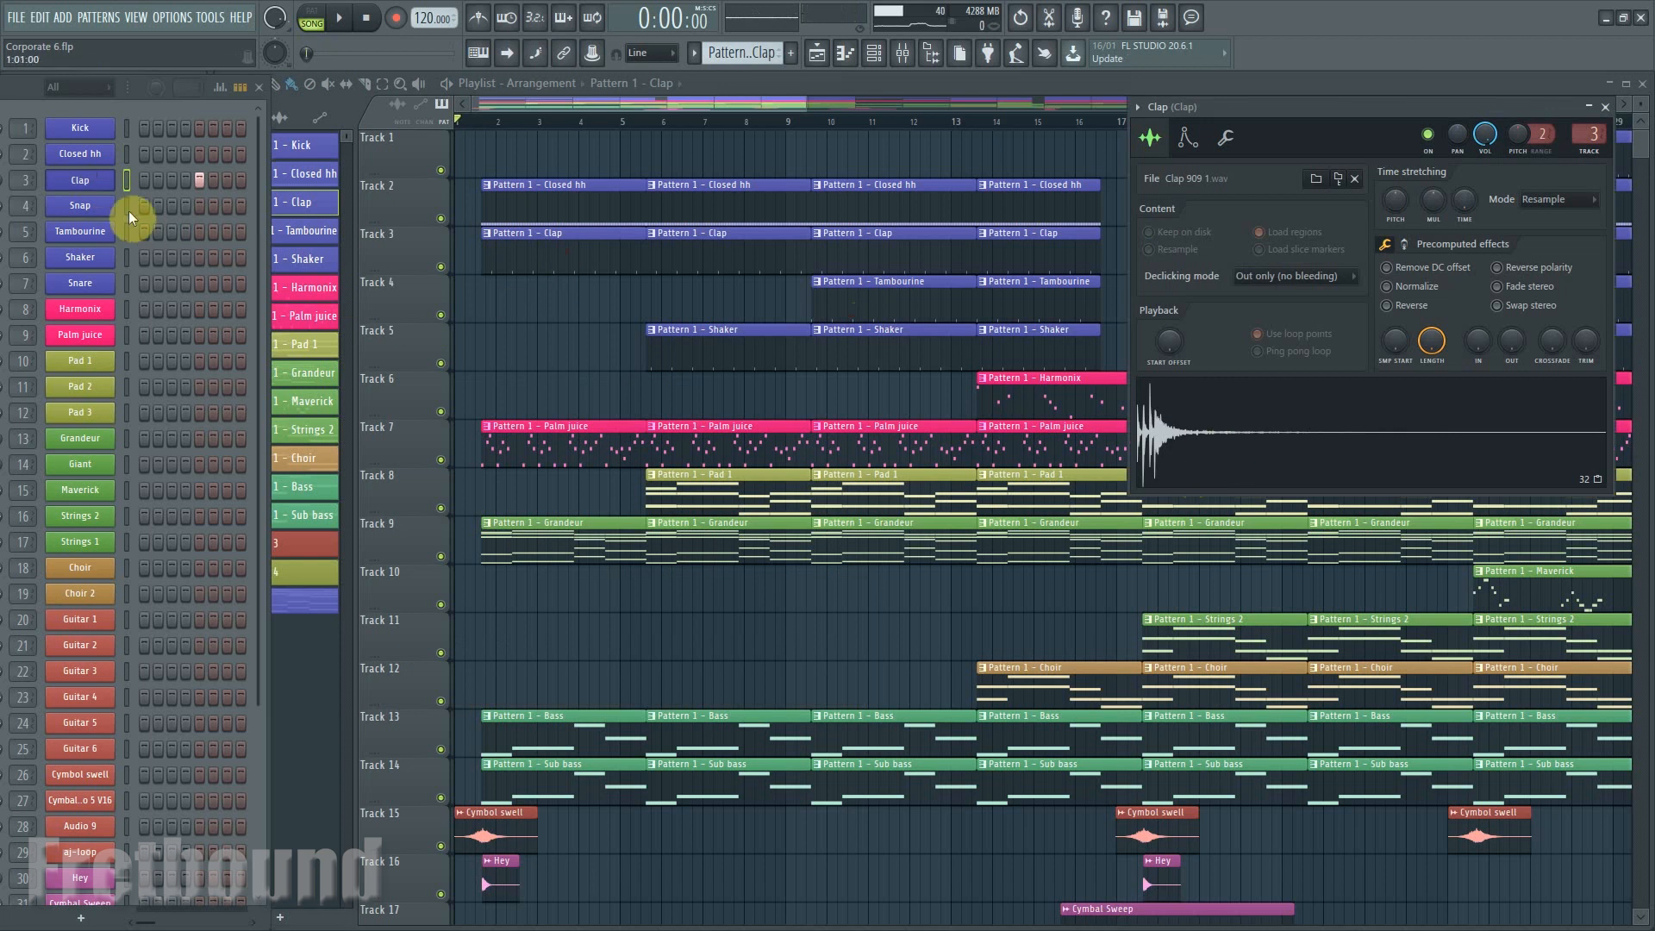
left_click(1168, 456)
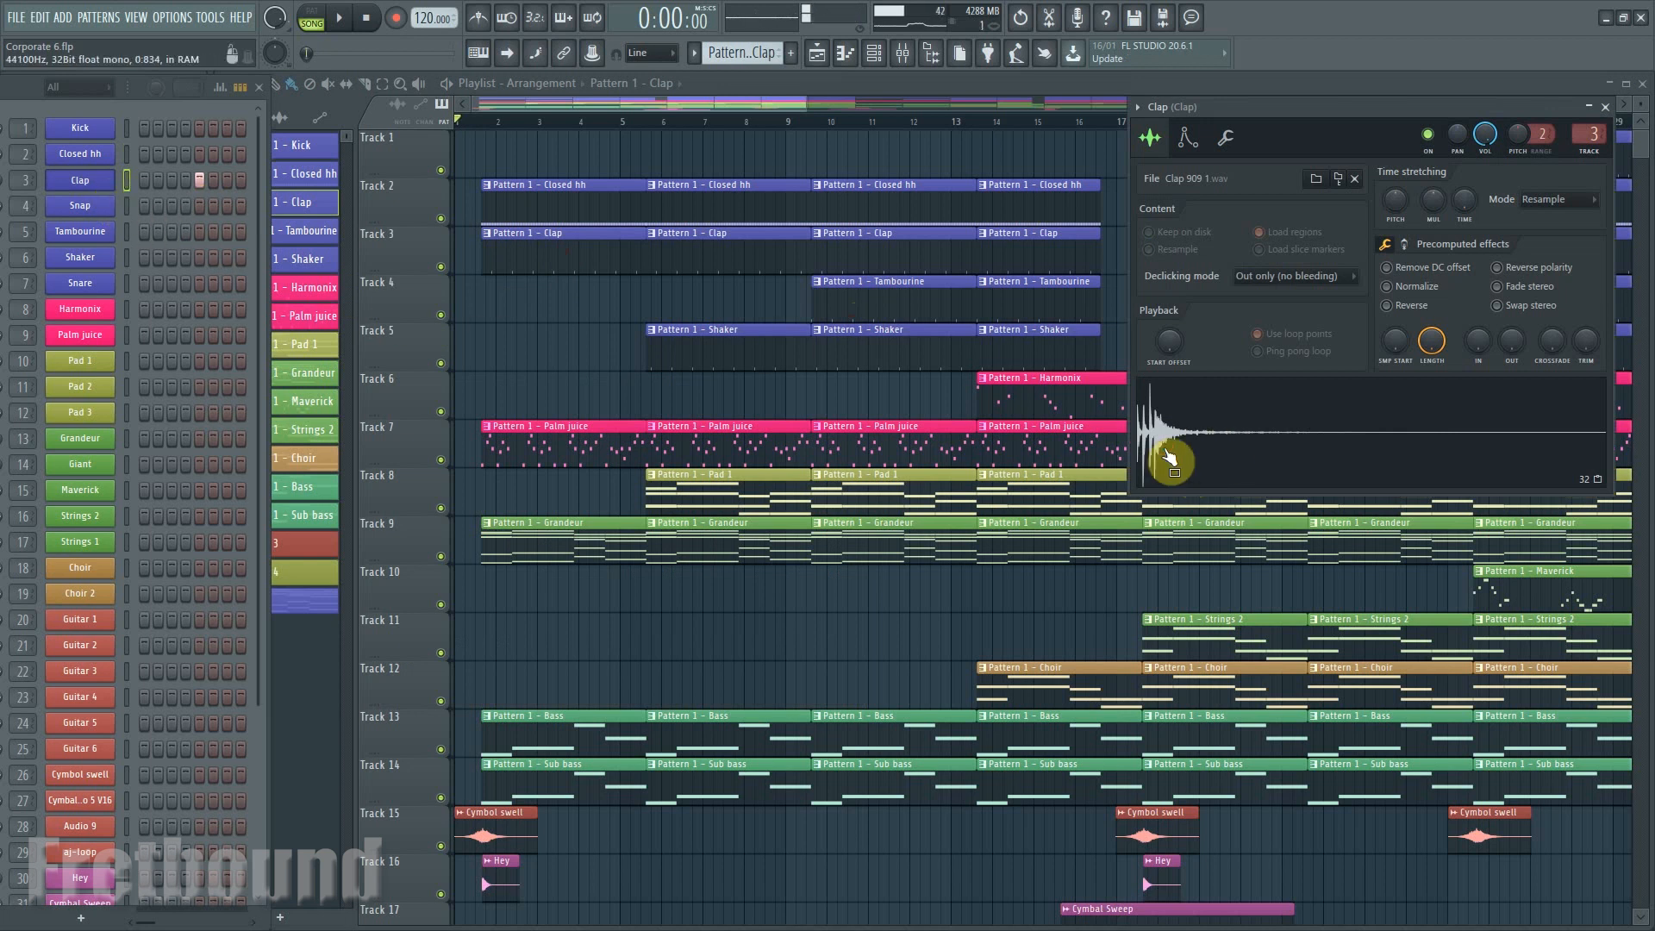
left_click(1605, 107)
Open the Palm juice channel's Kontakt instrument, examine its Neck and Bridge guitar patches, and close it.
left_click(515, 453)
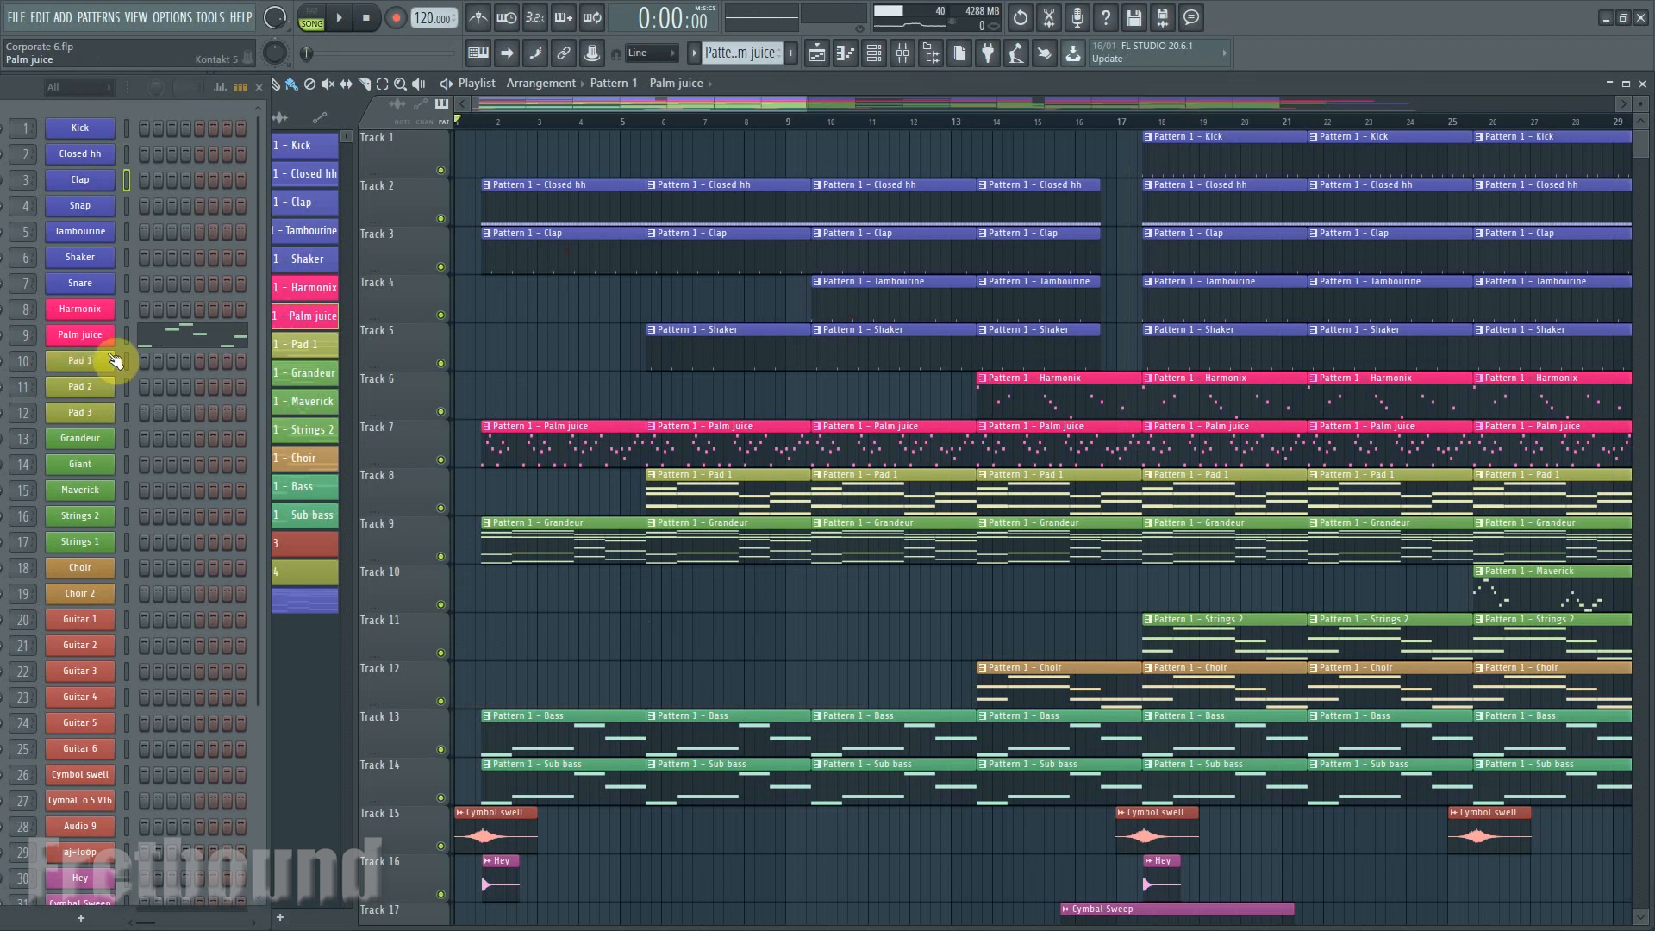
scroll(147, 381, "down", 3)
scroll(147, 381, "up", 3)
left_click(71, 341)
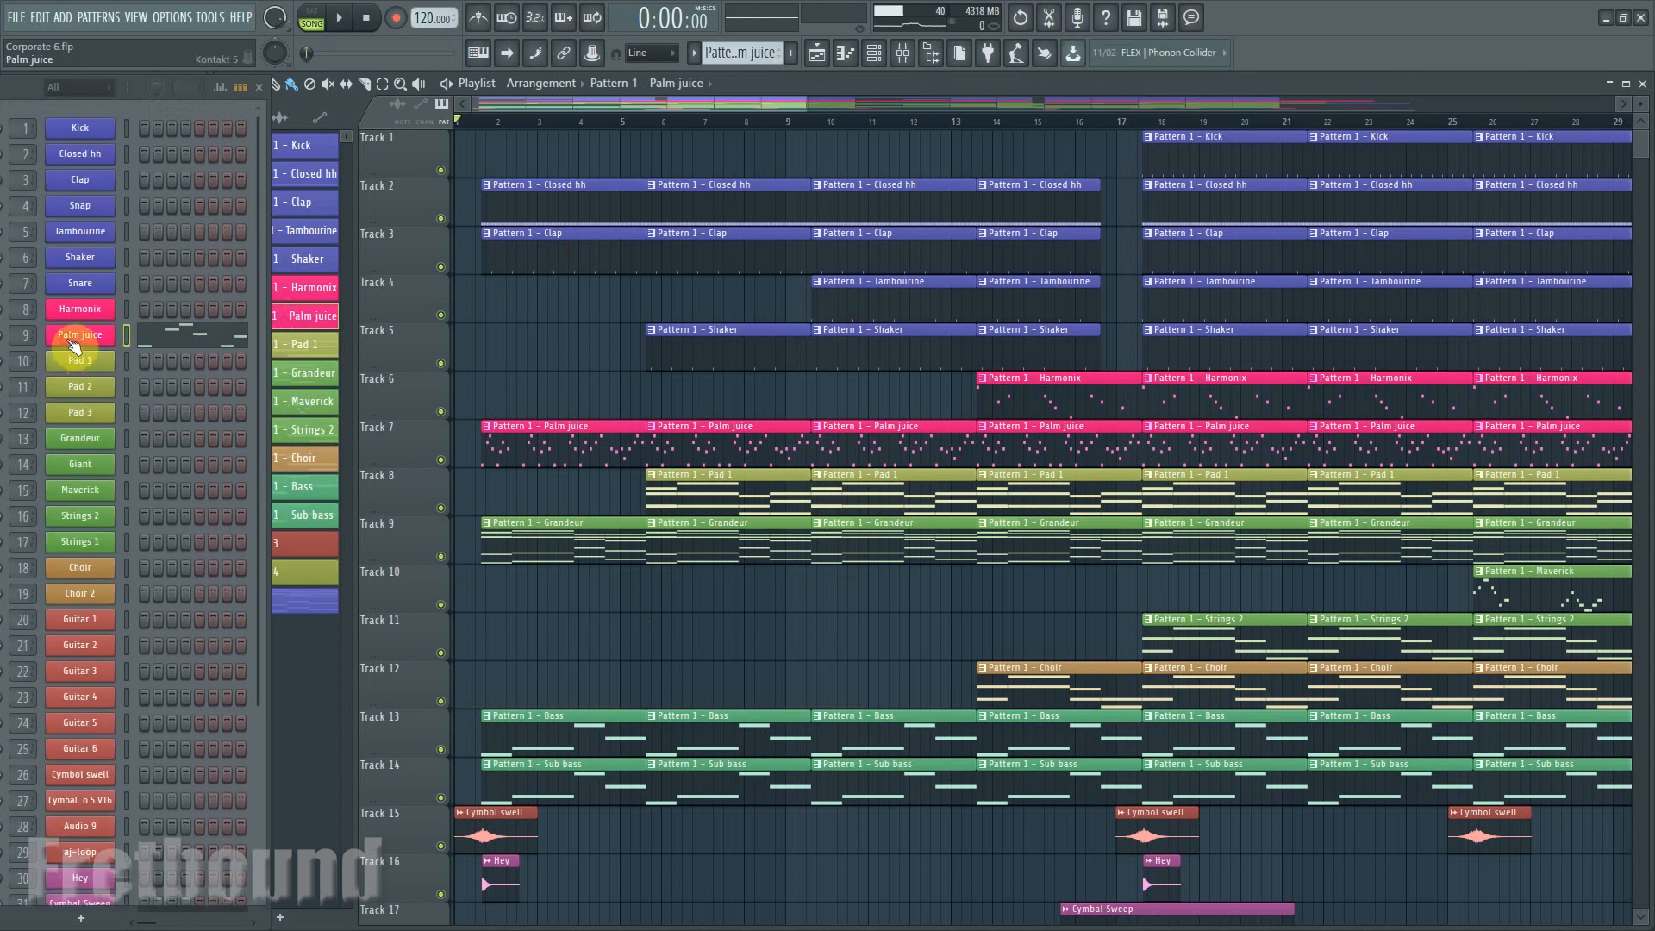
scroll(1081, 457, "down", 1)
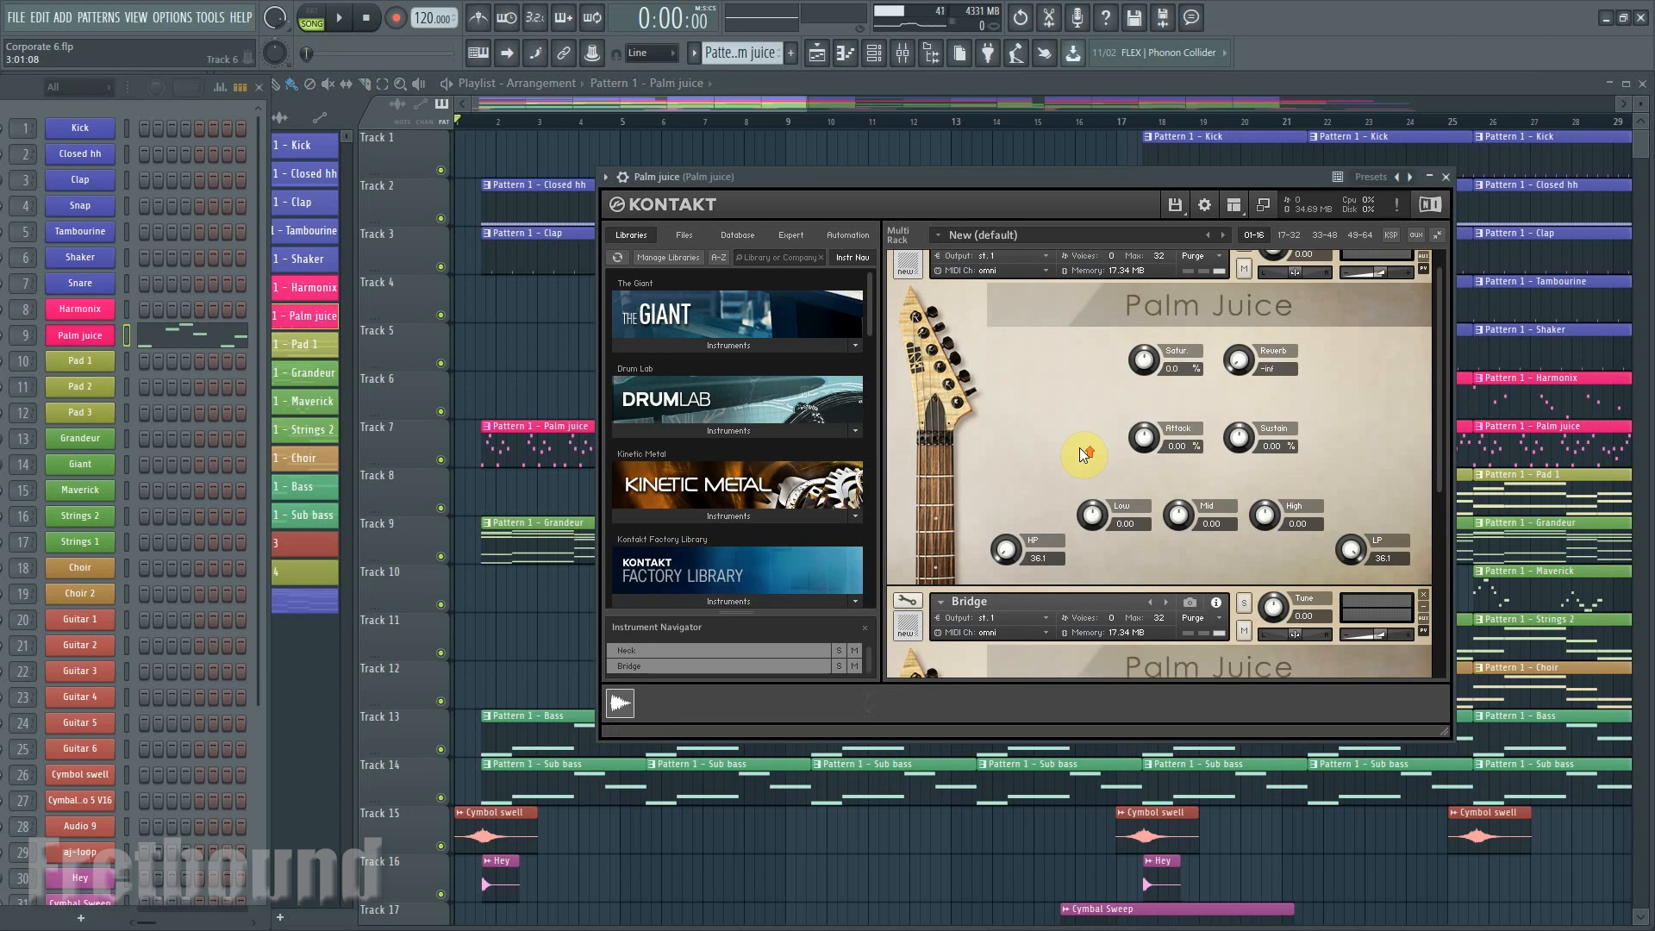
scroll(1083, 454, "up", 1)
scroll(1082, 453, "down", 6)
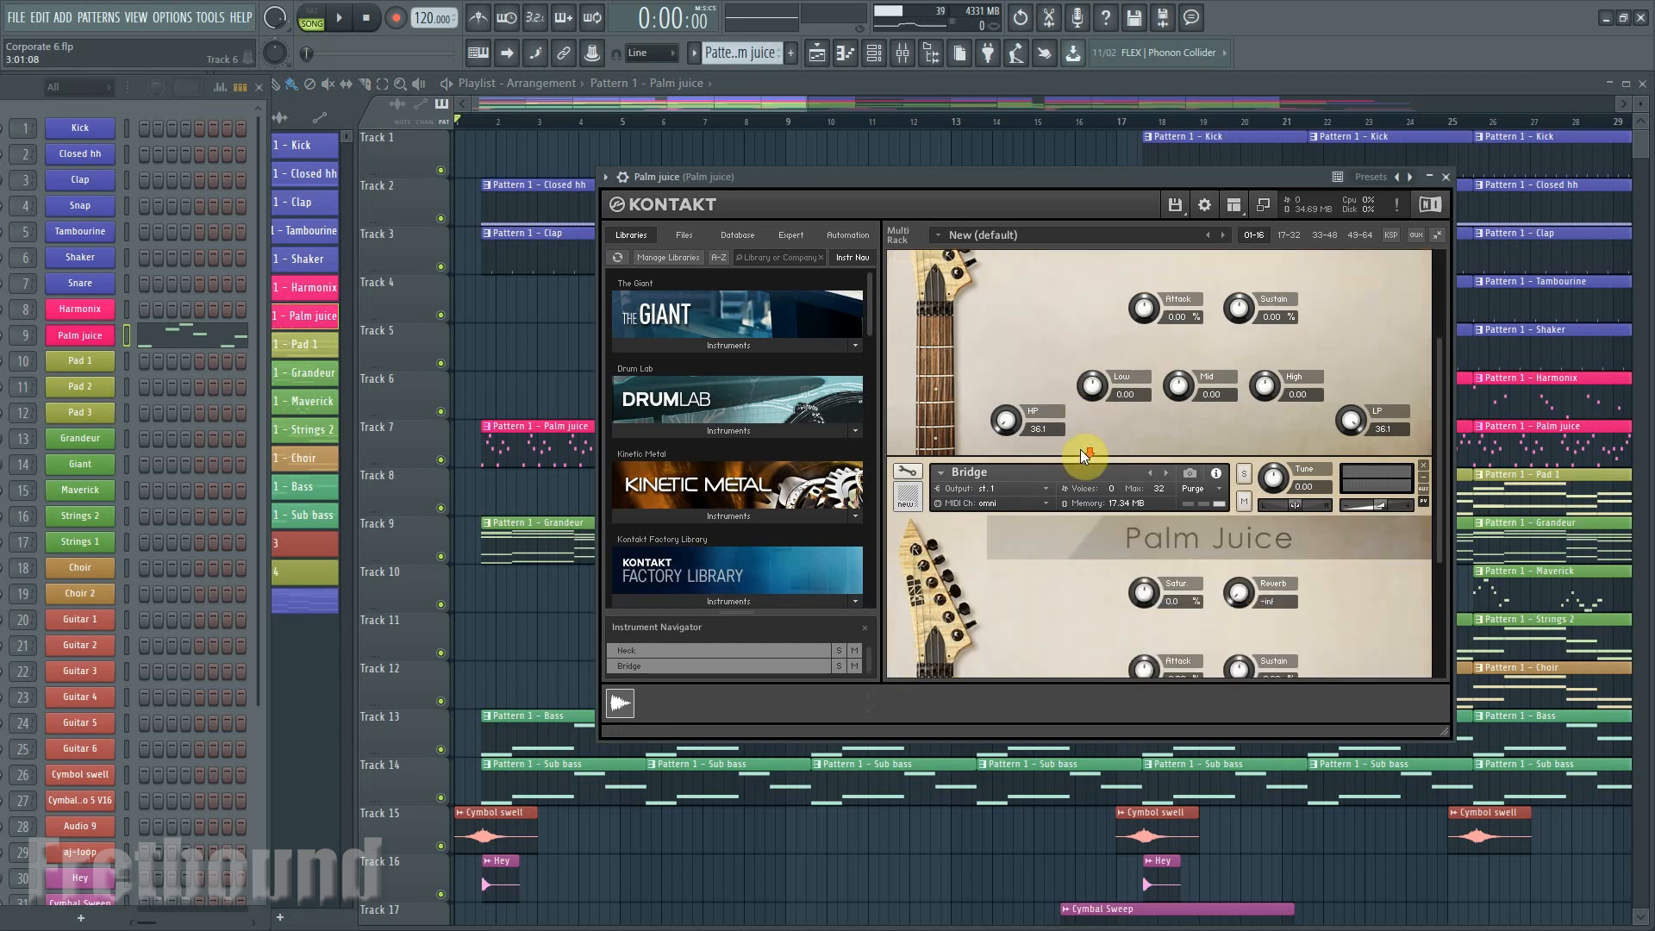
scroll(1085, 457, "down", 5)
scroll(1097, 471, "up", 6)
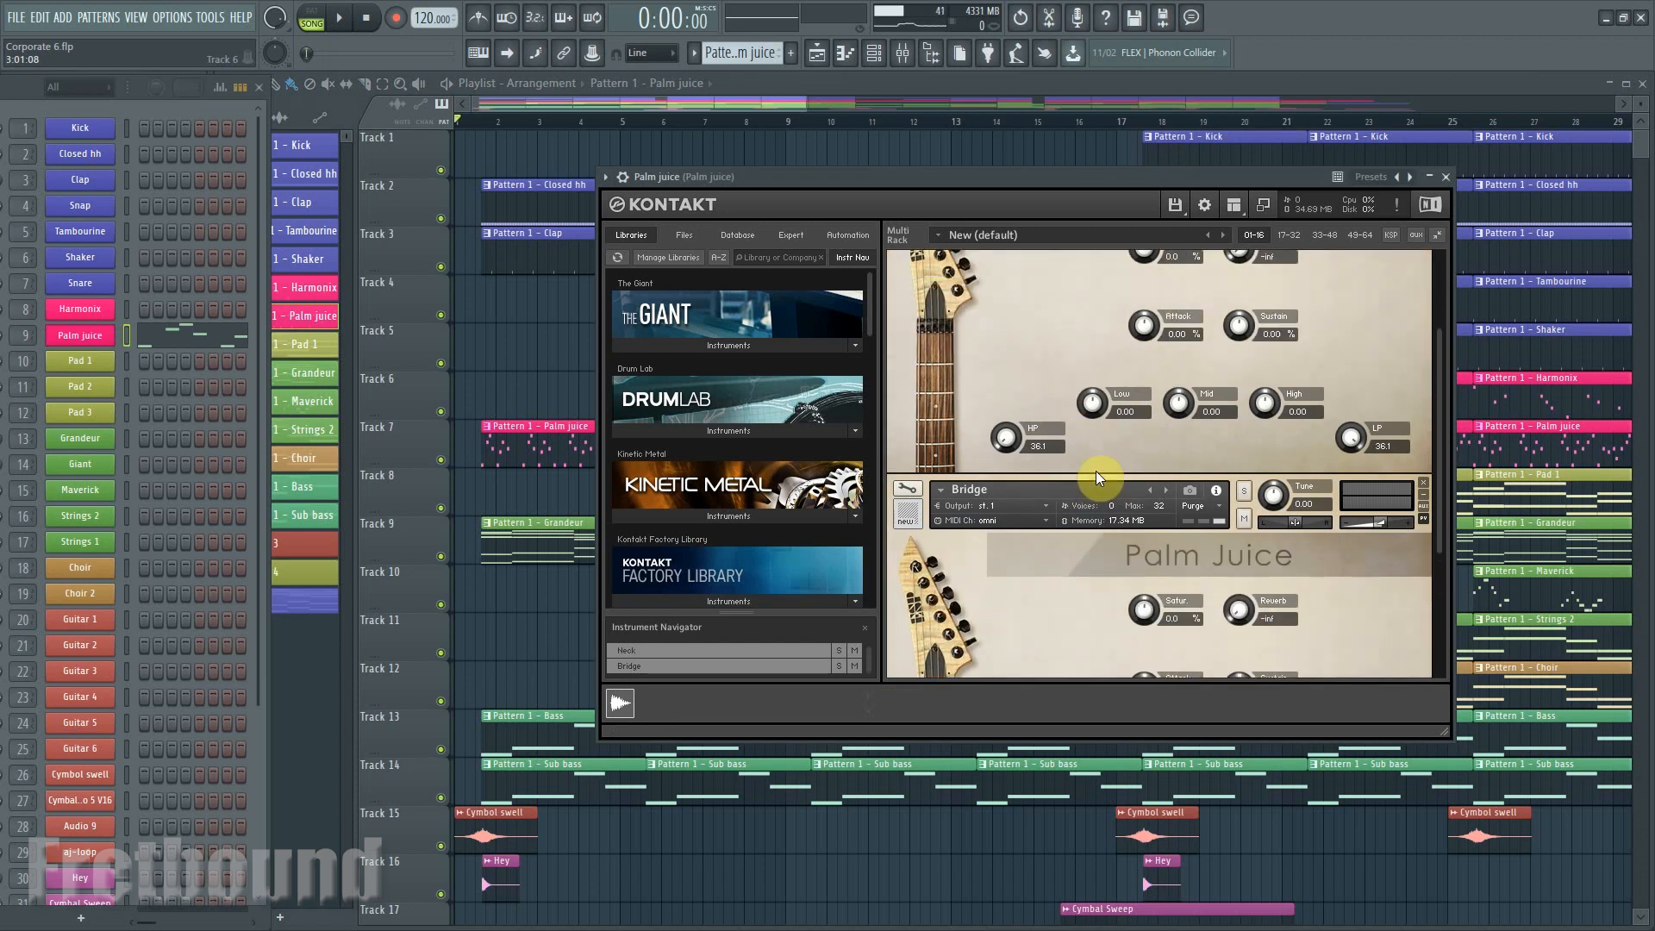
scroll(1094, 470, "up", 6)
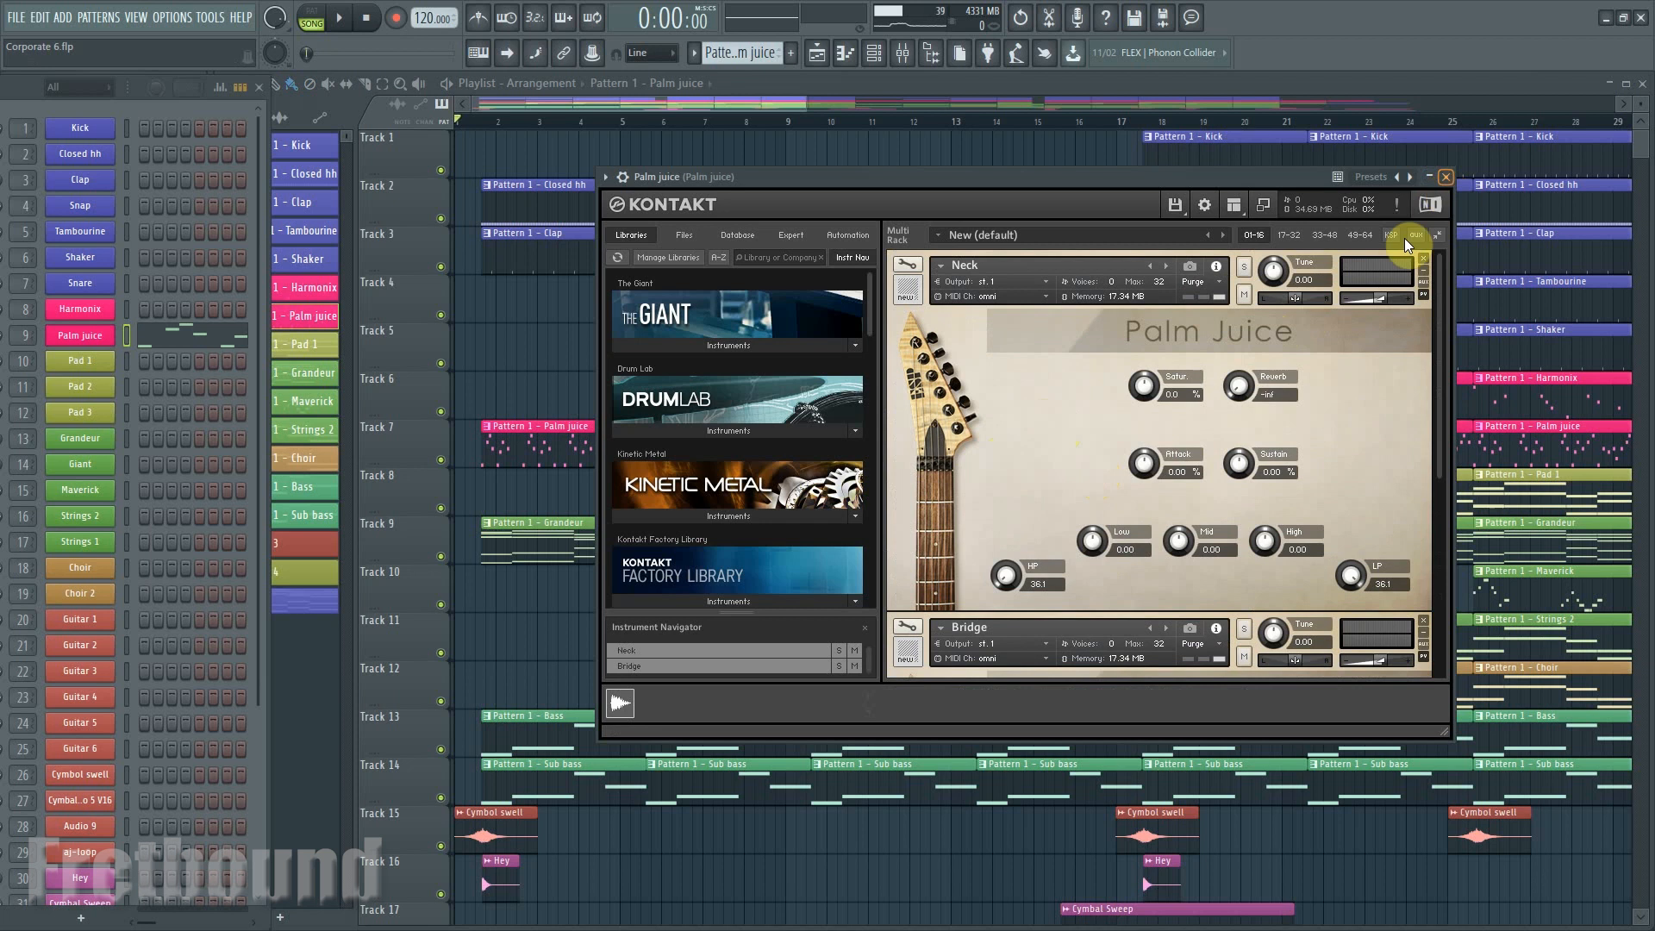
scroll(1053, 448, "down", 3)
scroll(1048, 436, "down", 2)
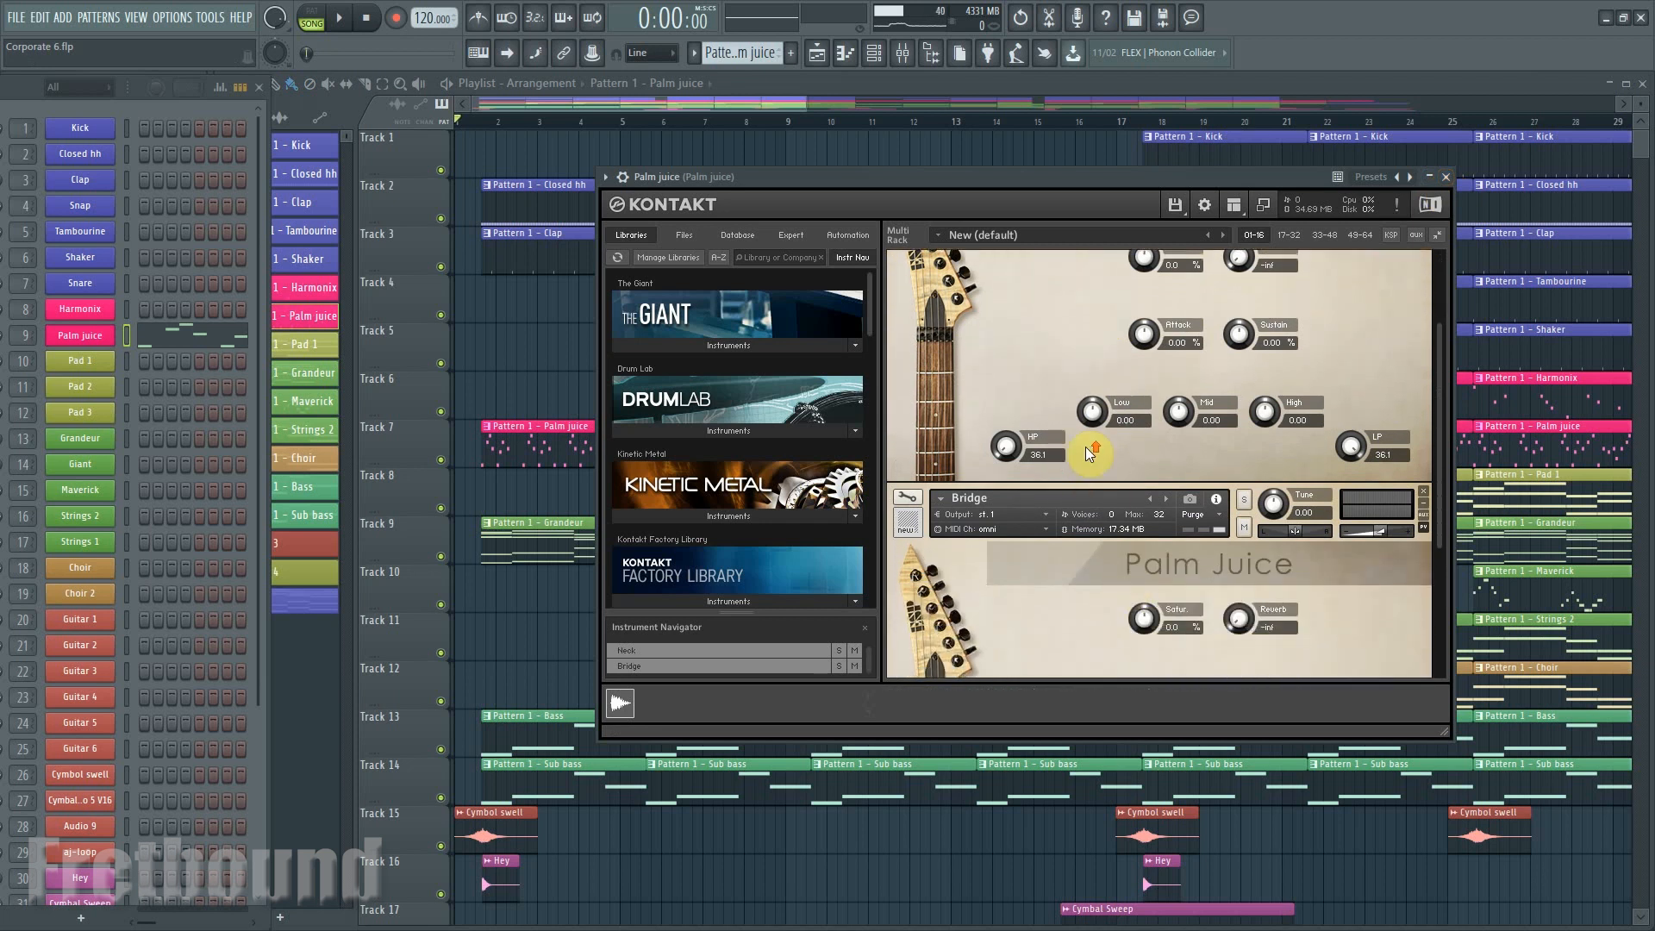
scroll(1078, 431, "up", 4)
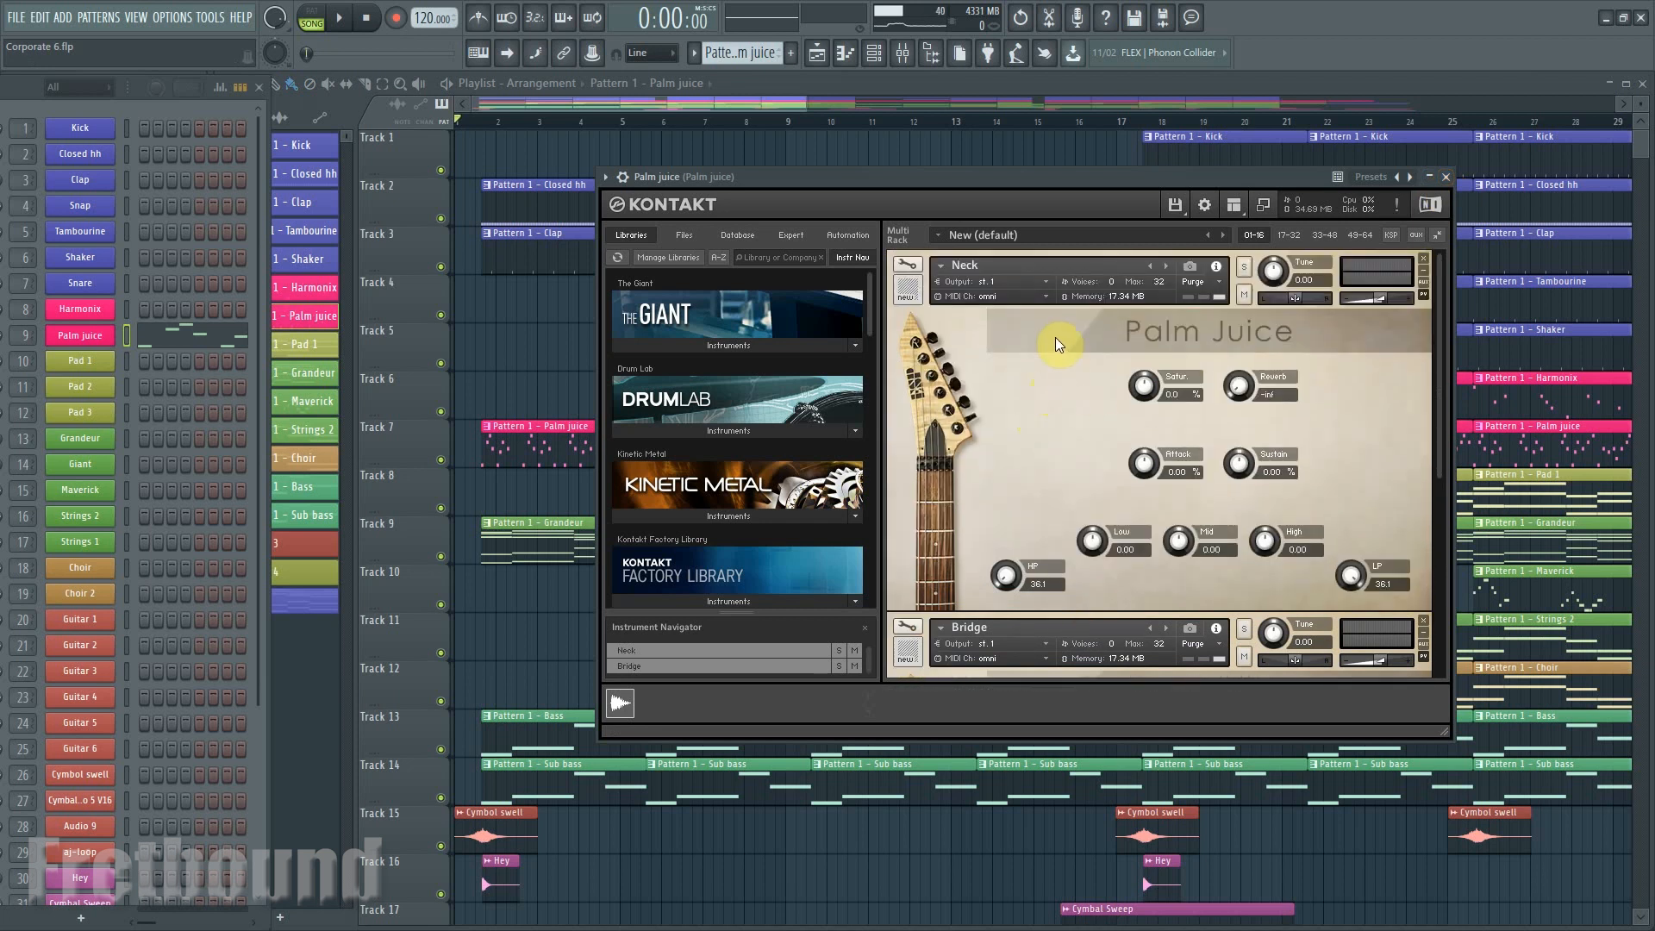
scroll(1061, 405, "down", 4)
scroll(1043, 561, "up", 2)
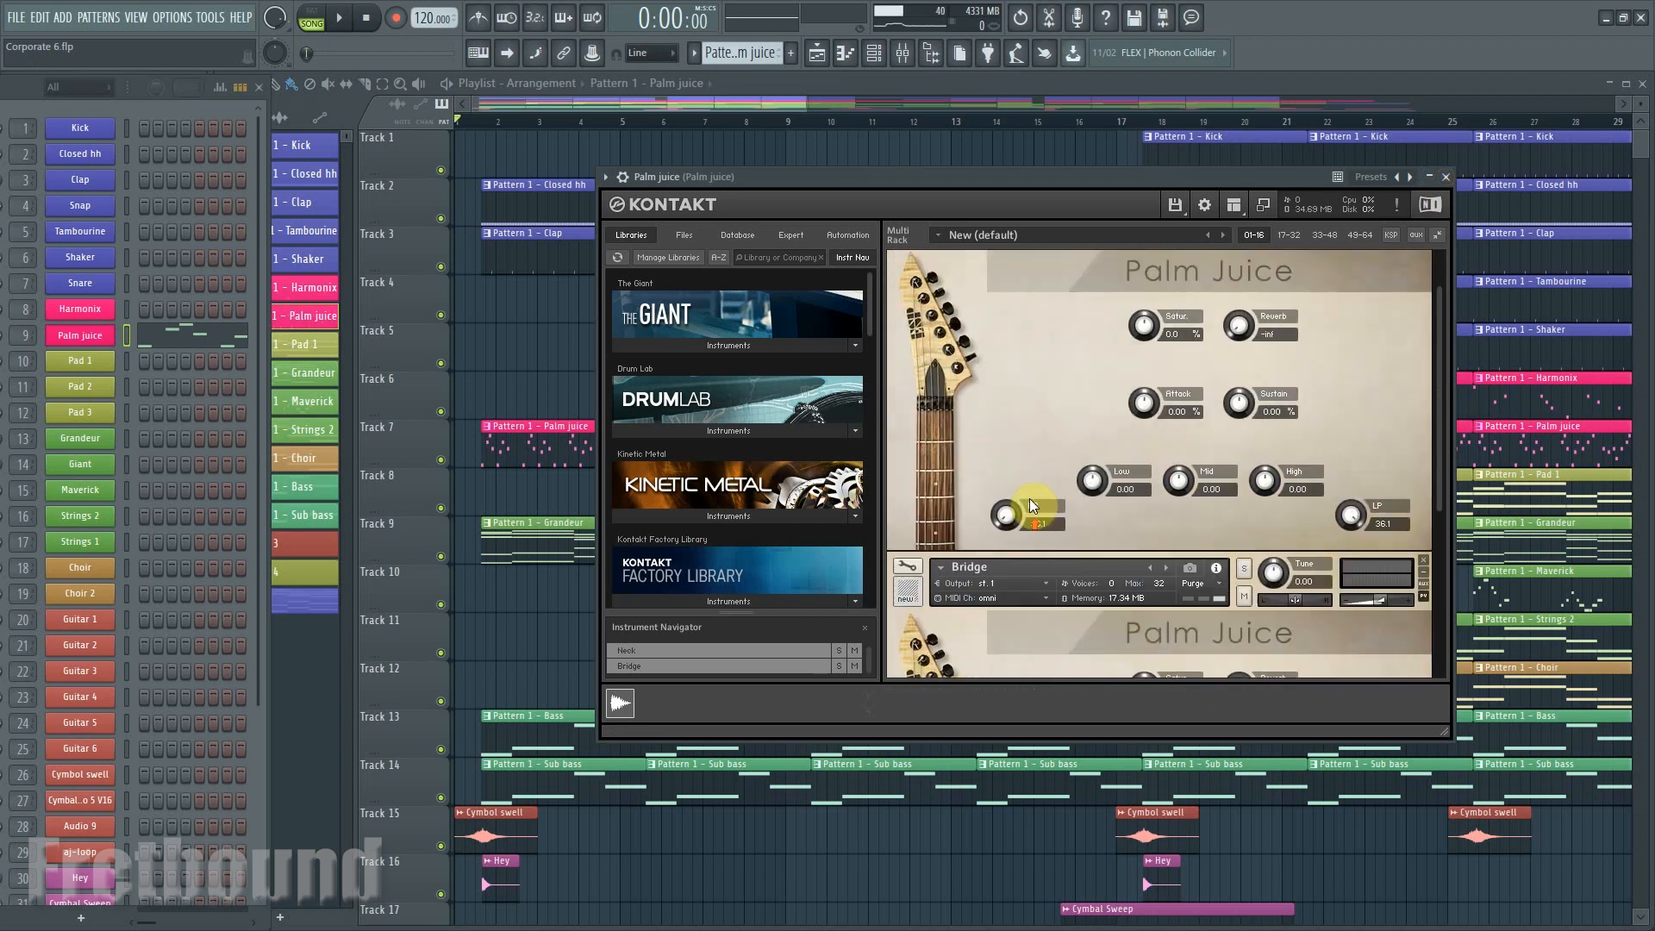
scroll(1034, 370, "up", 4)
scroll(1032, 518, "down", 4)
scroll(1025, 416, "up", 2)
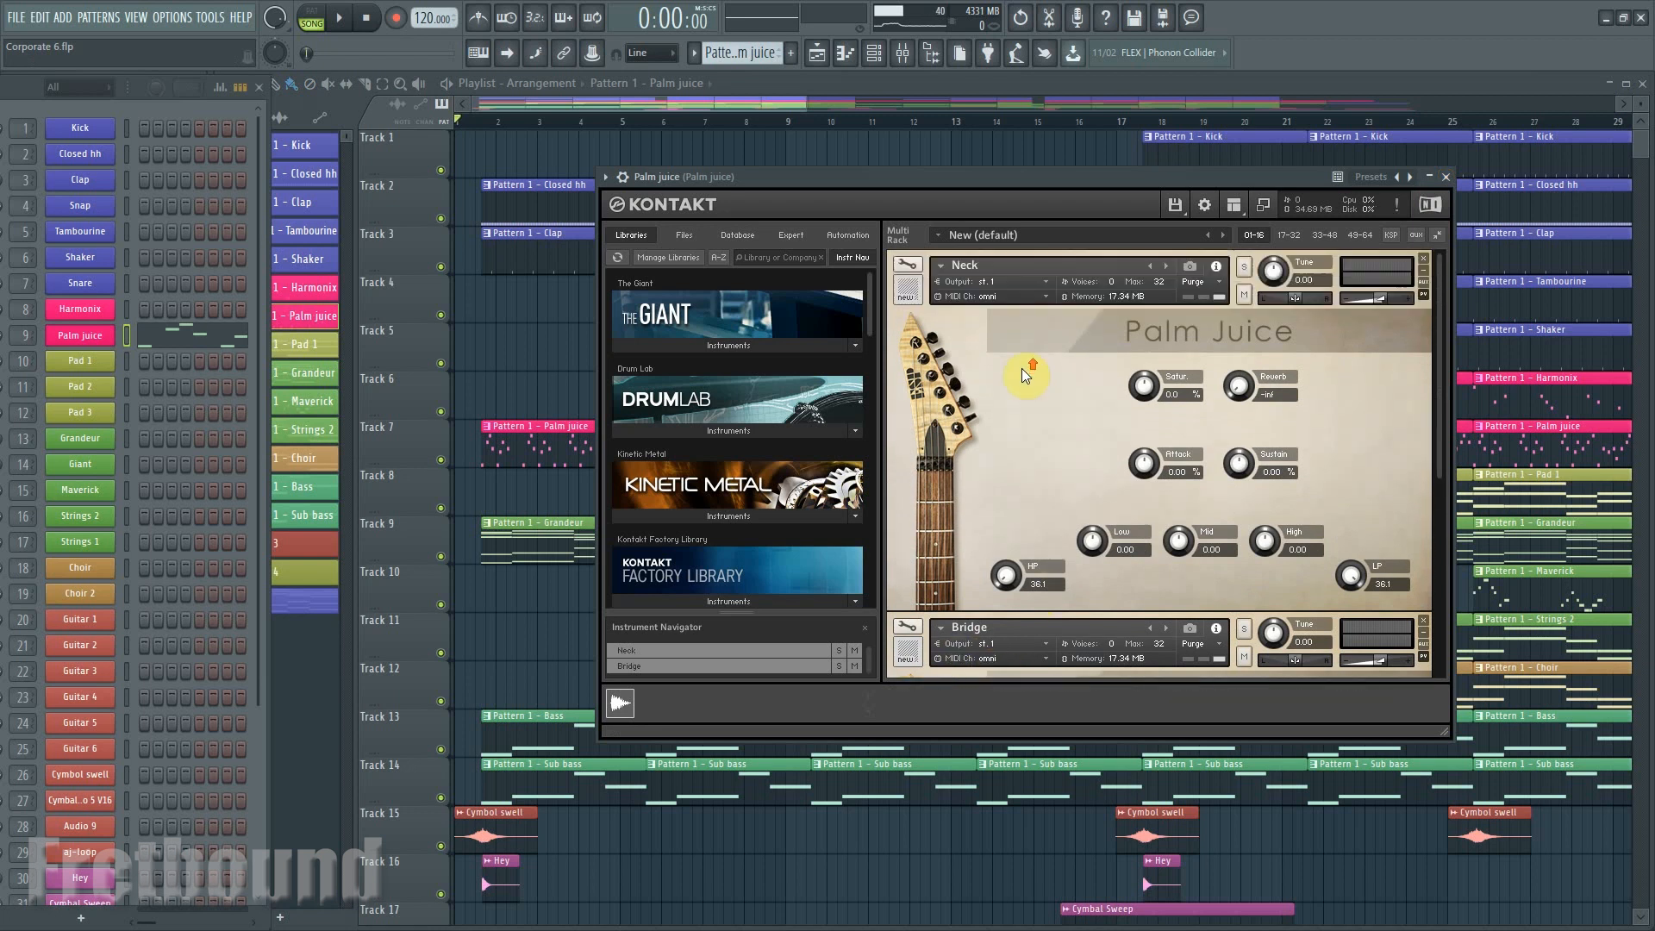
scroll(1020, 529, "down", 1)
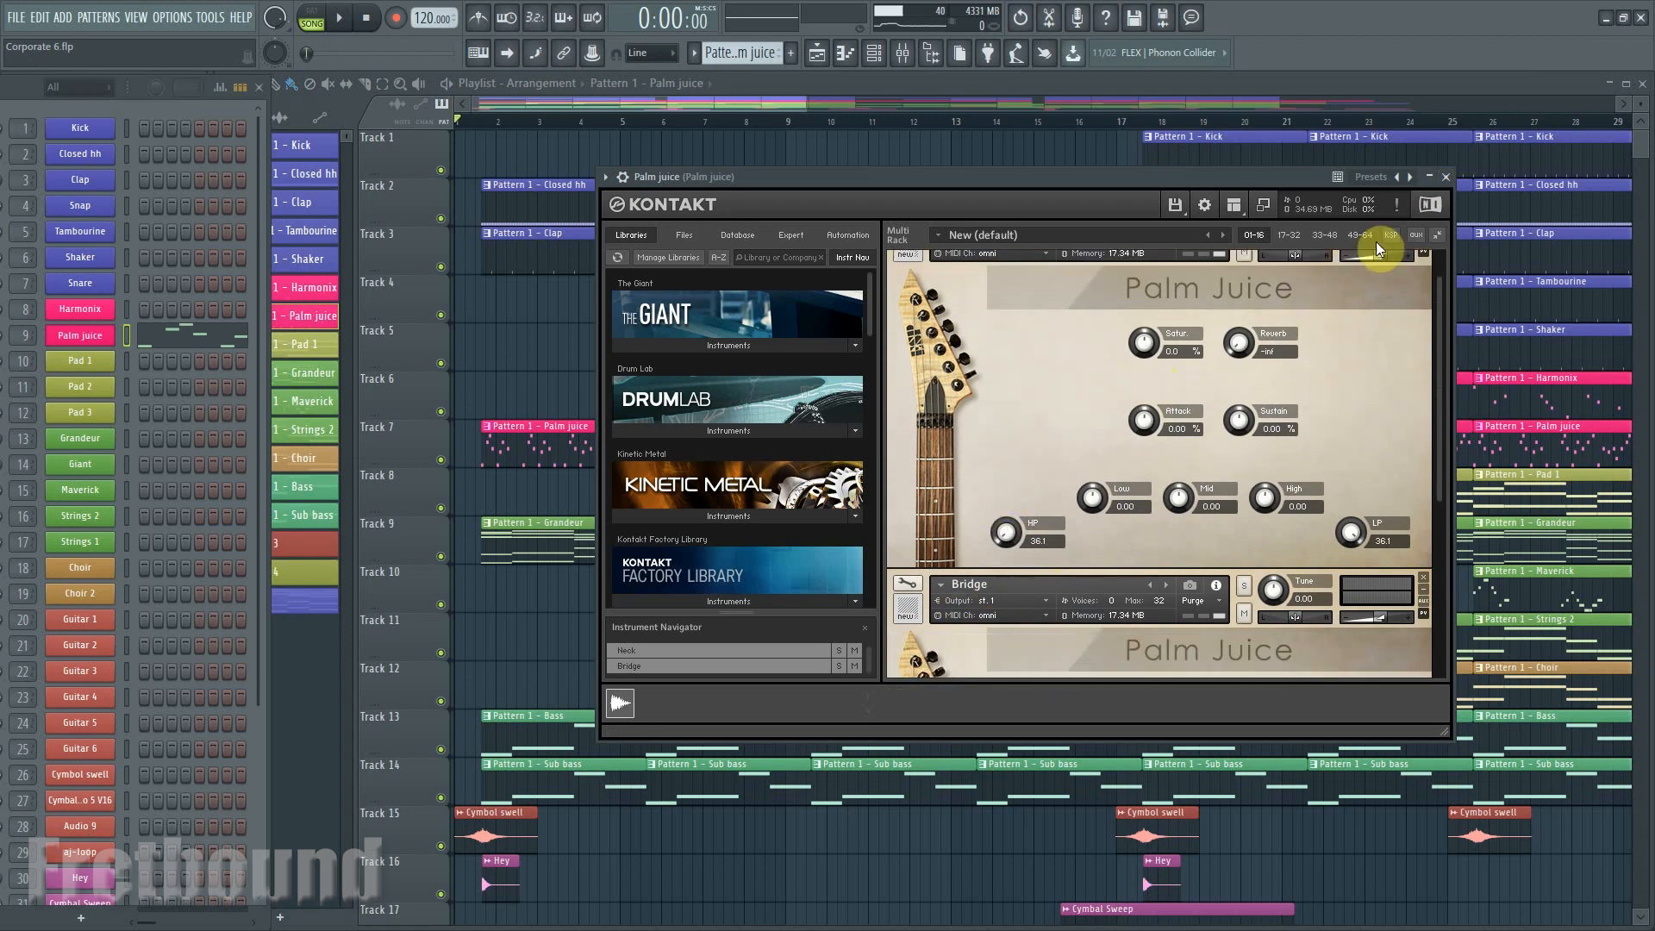
left_click(1445, 177)
Solo Track 7, play the Palm juice part from just before bar 2, and unsolo the track after stopping playback.
right_click(442, 461)
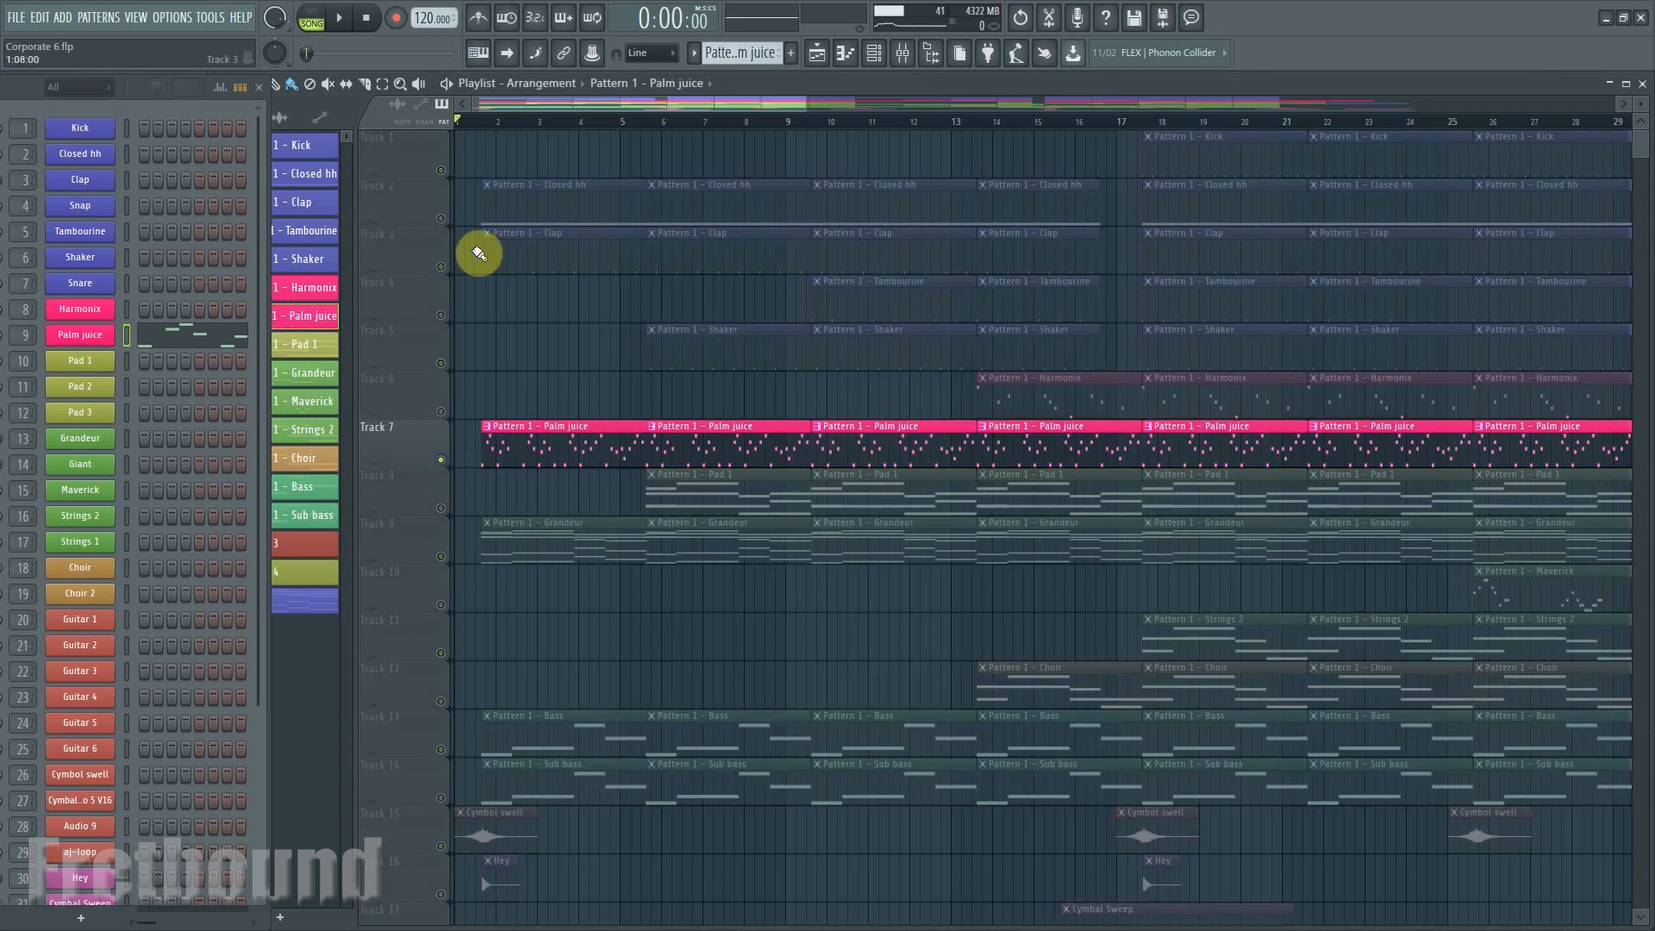
left_click(488, 124)
left_click(481, 126)
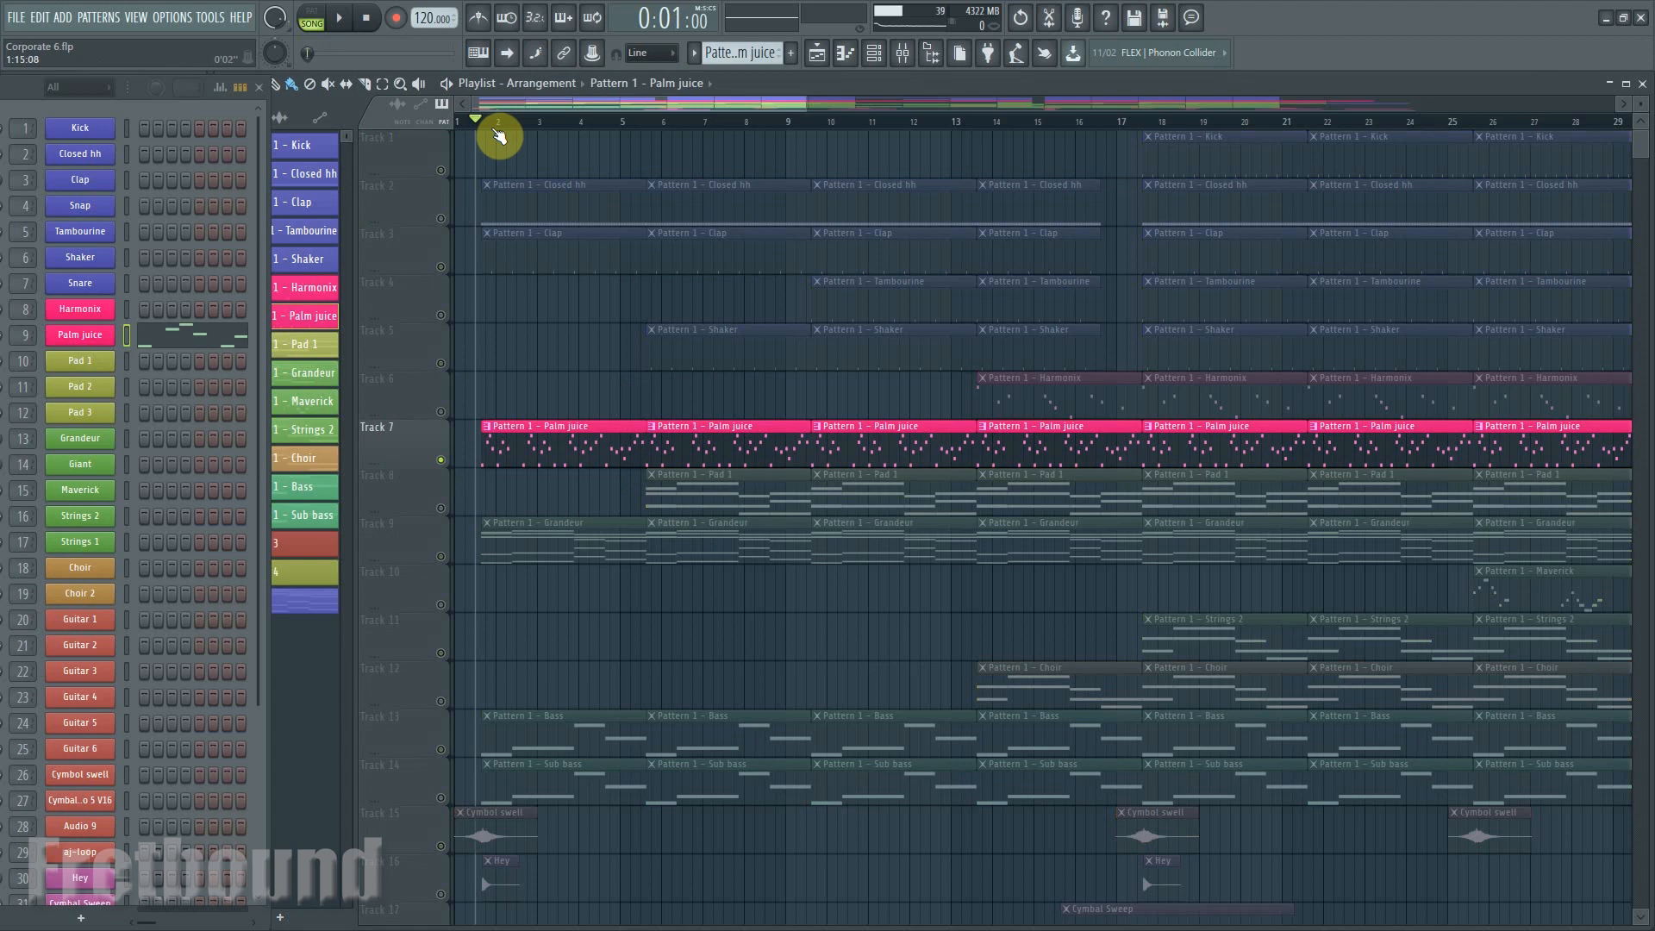
key("space")
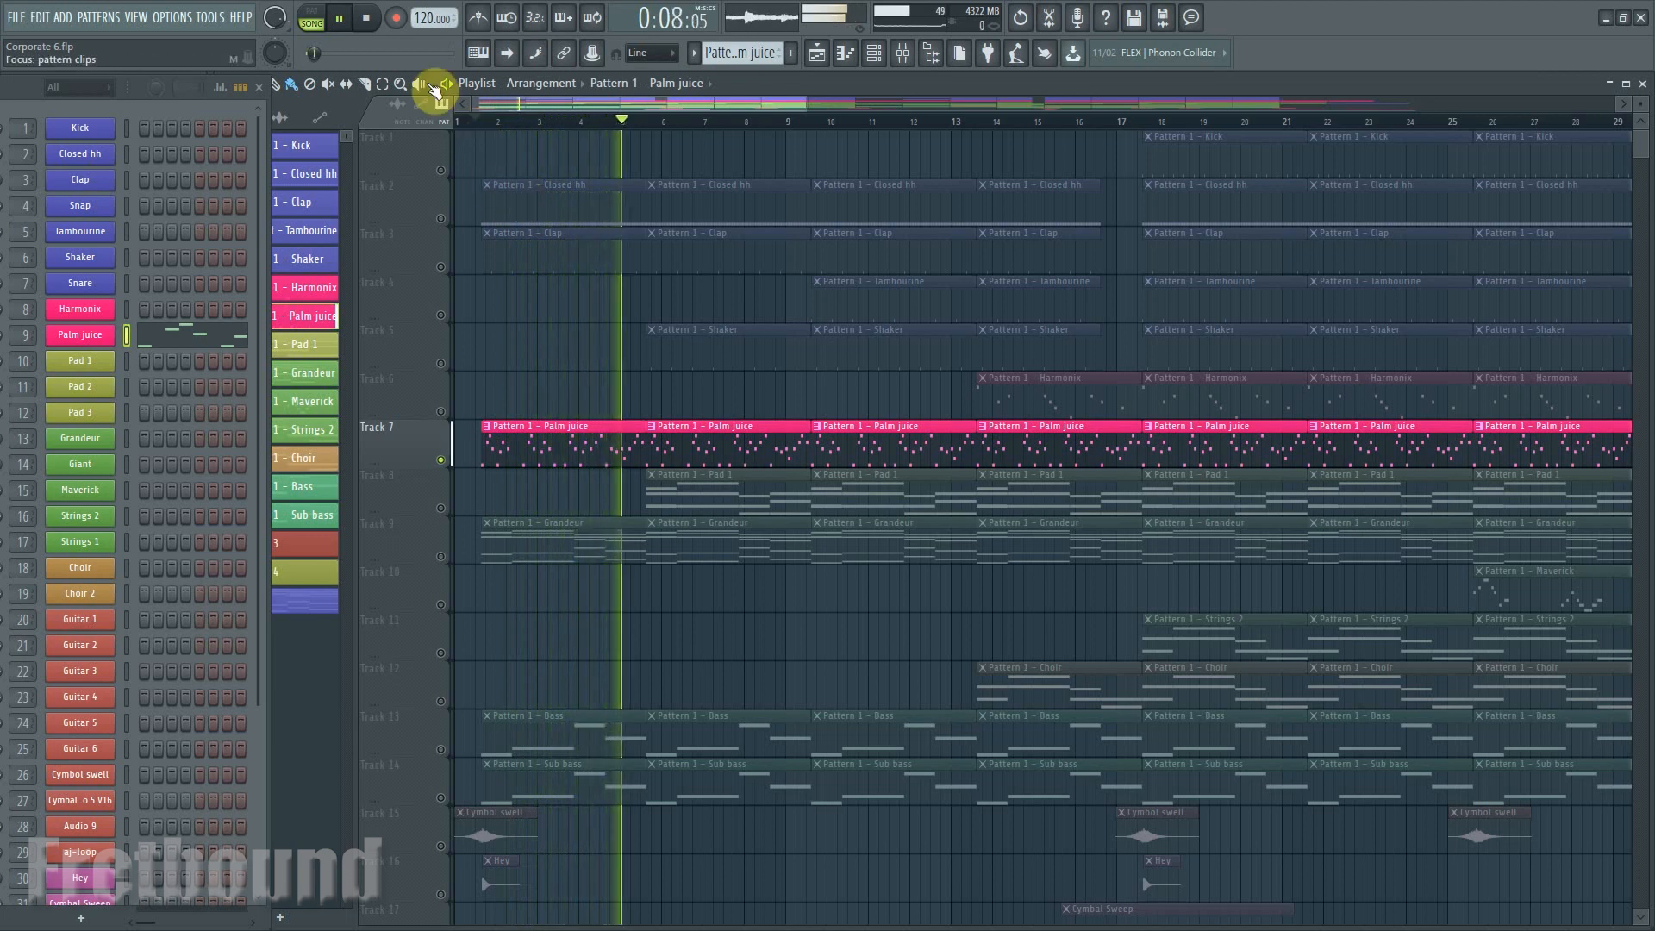
key("space")
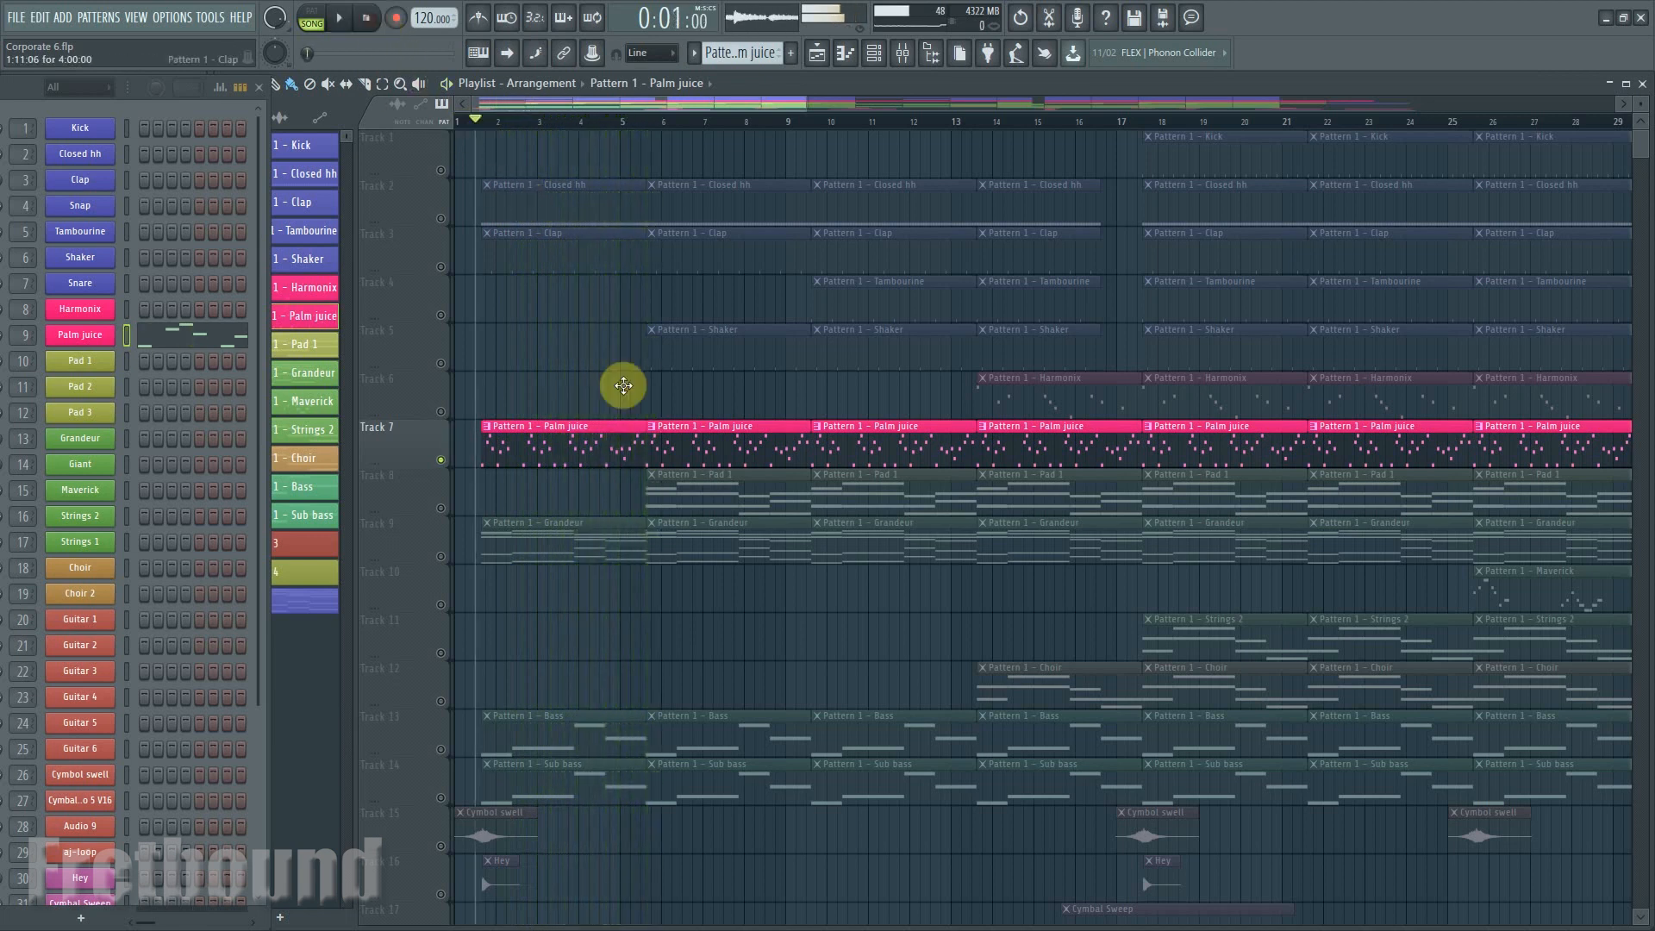
right_click(443, 462)
Open the Grandeur channel's Kontakt piano from its Track 9 pattern, view the instrument, and close it.
left_click(545, 552)
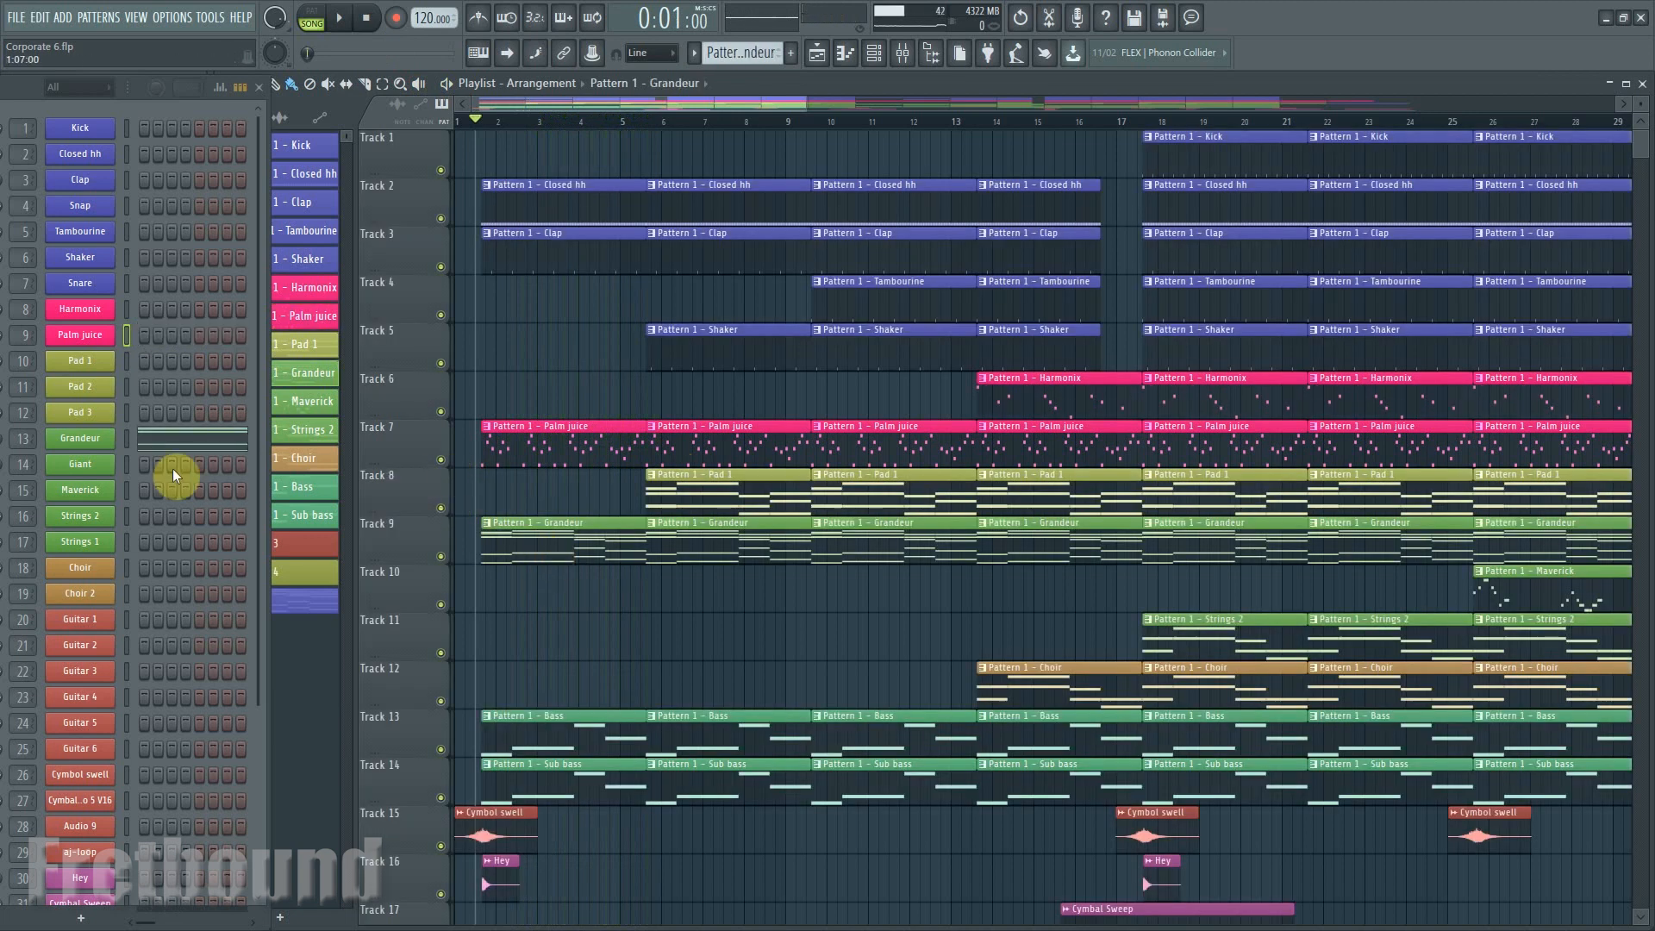
left_click(102, 441)
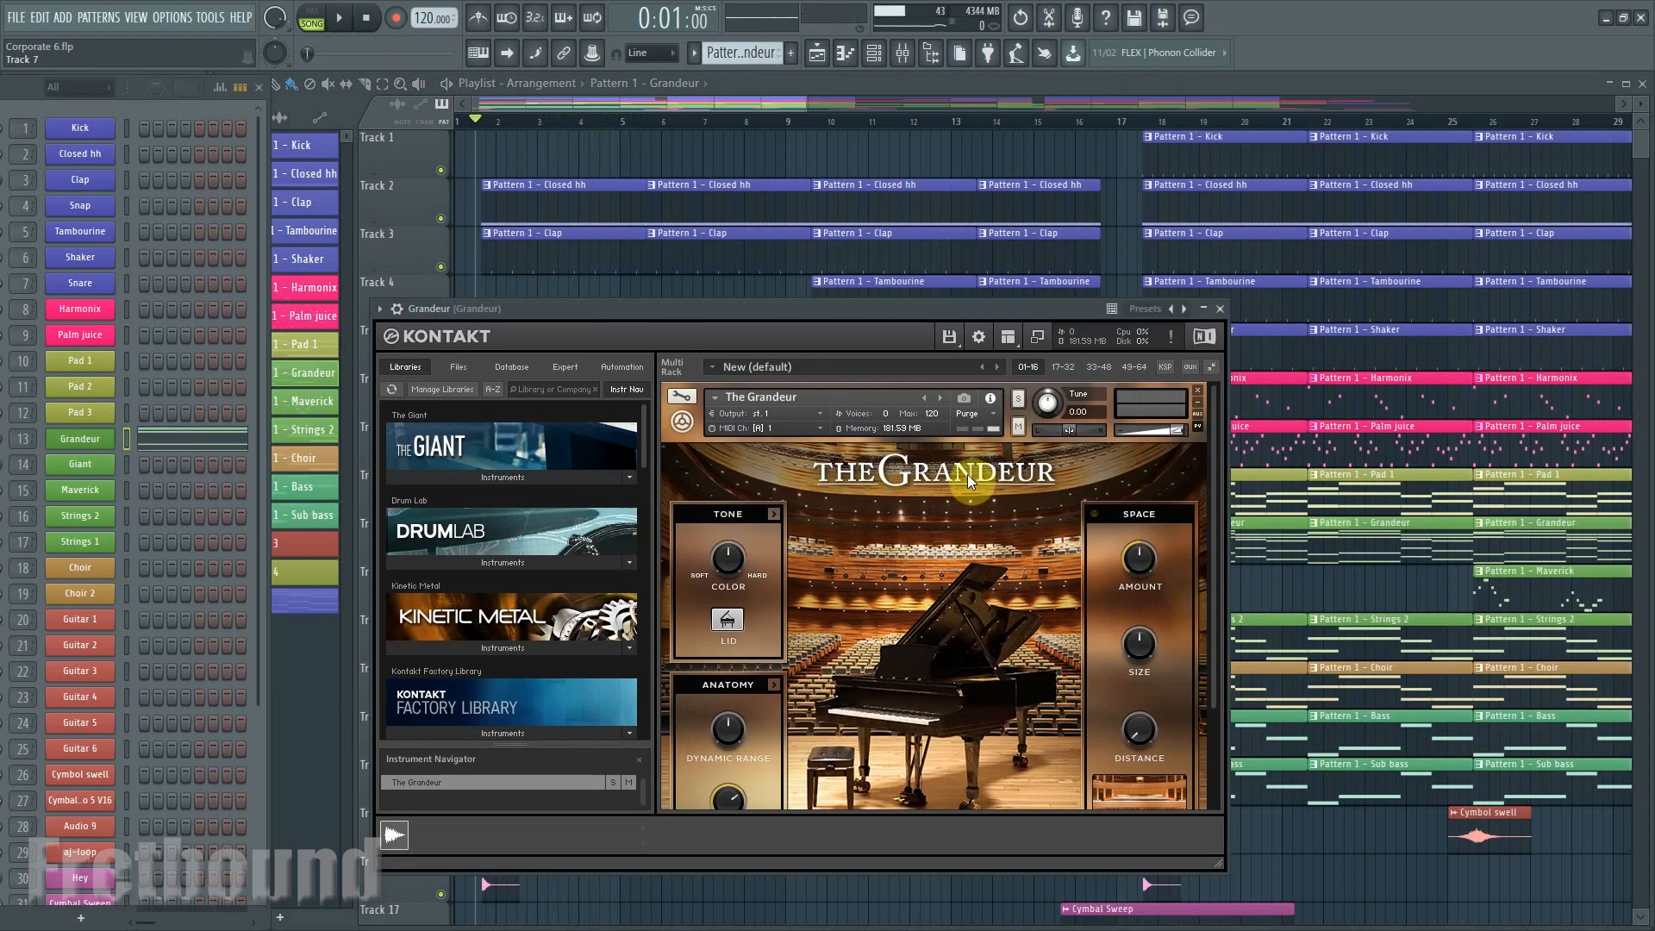
left_click(1220, 311)
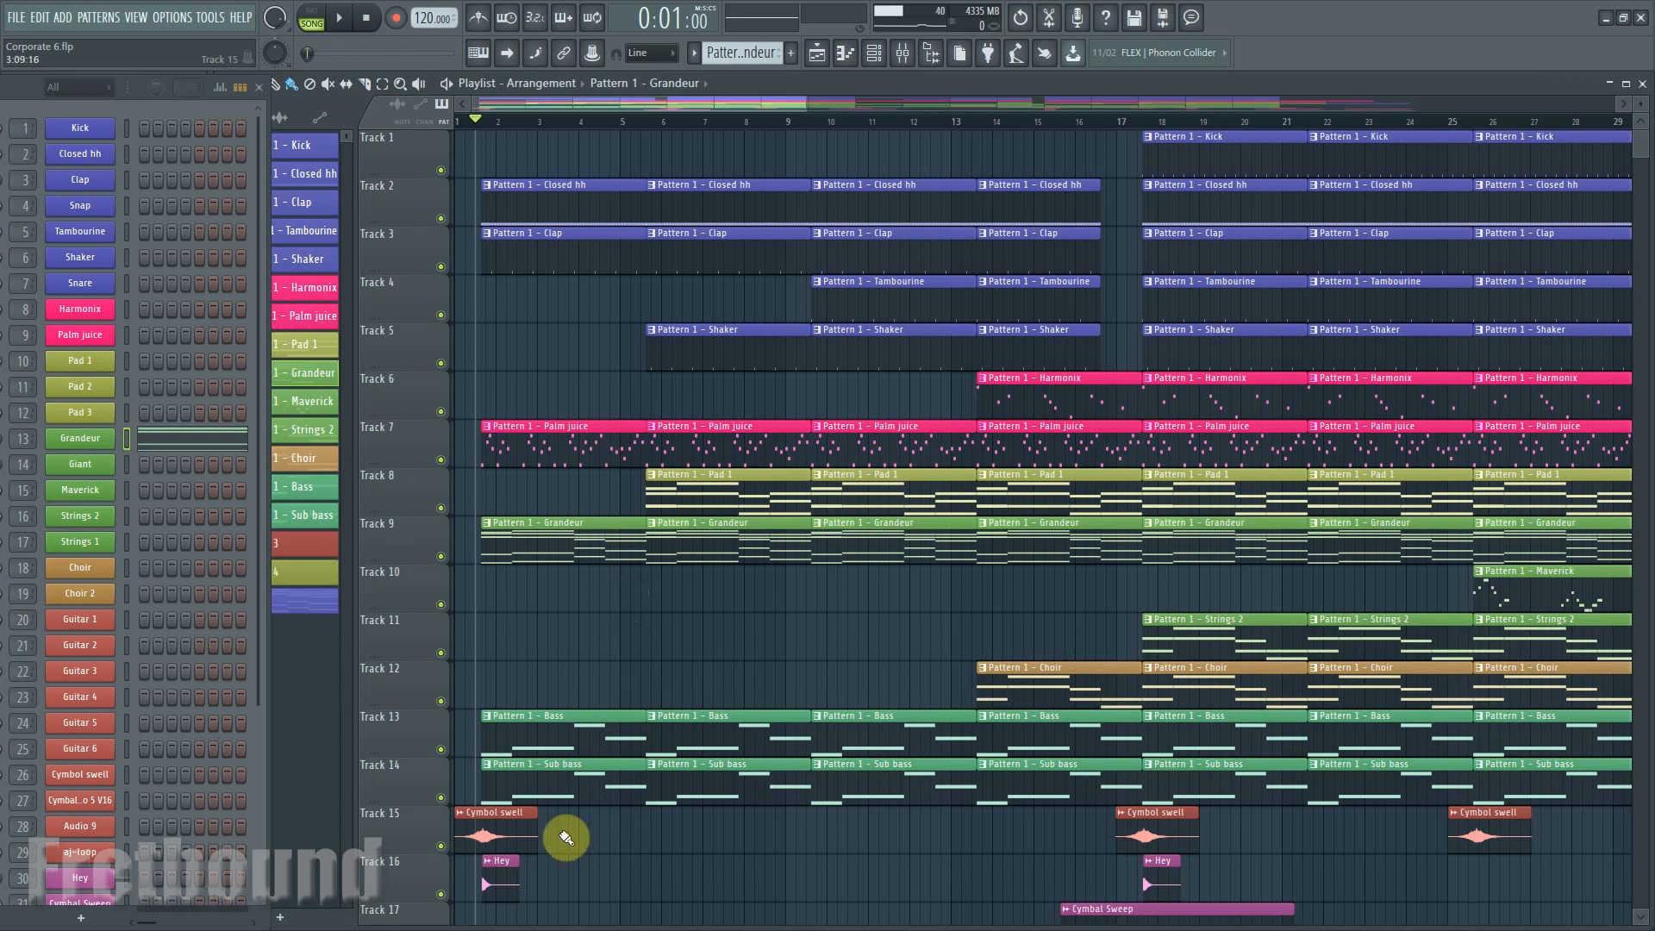
Solo Track 9, play the Grandeur piano part, and unsolo the track after stopping playback.
right_click(442, 558)
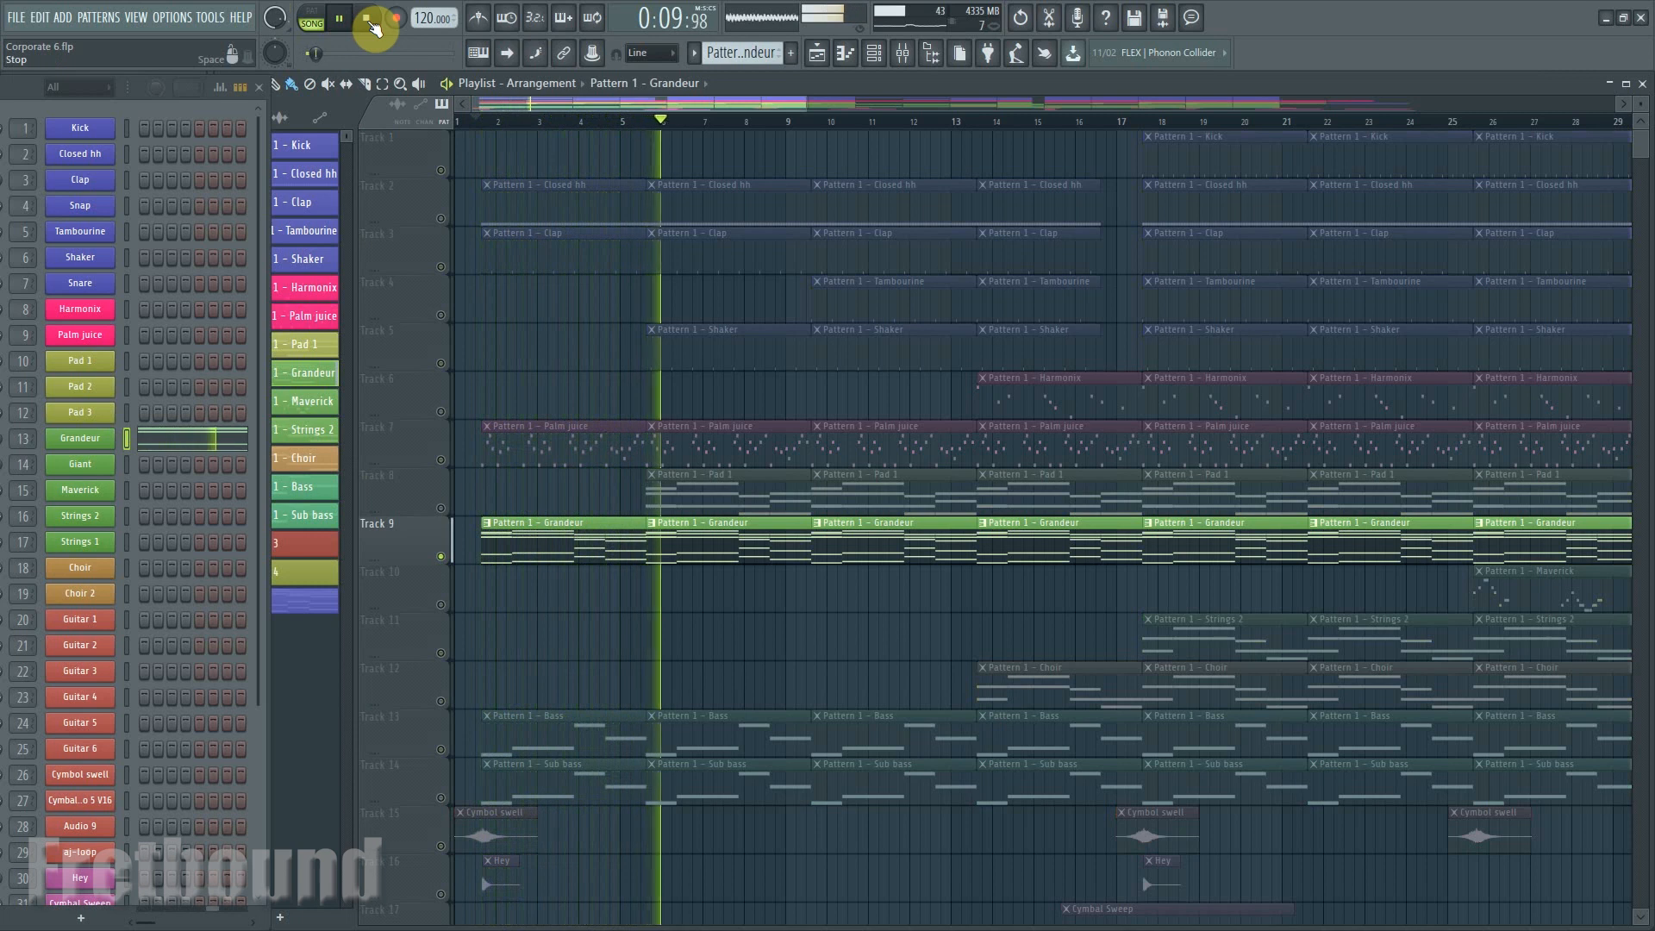
left_click(369, 21)
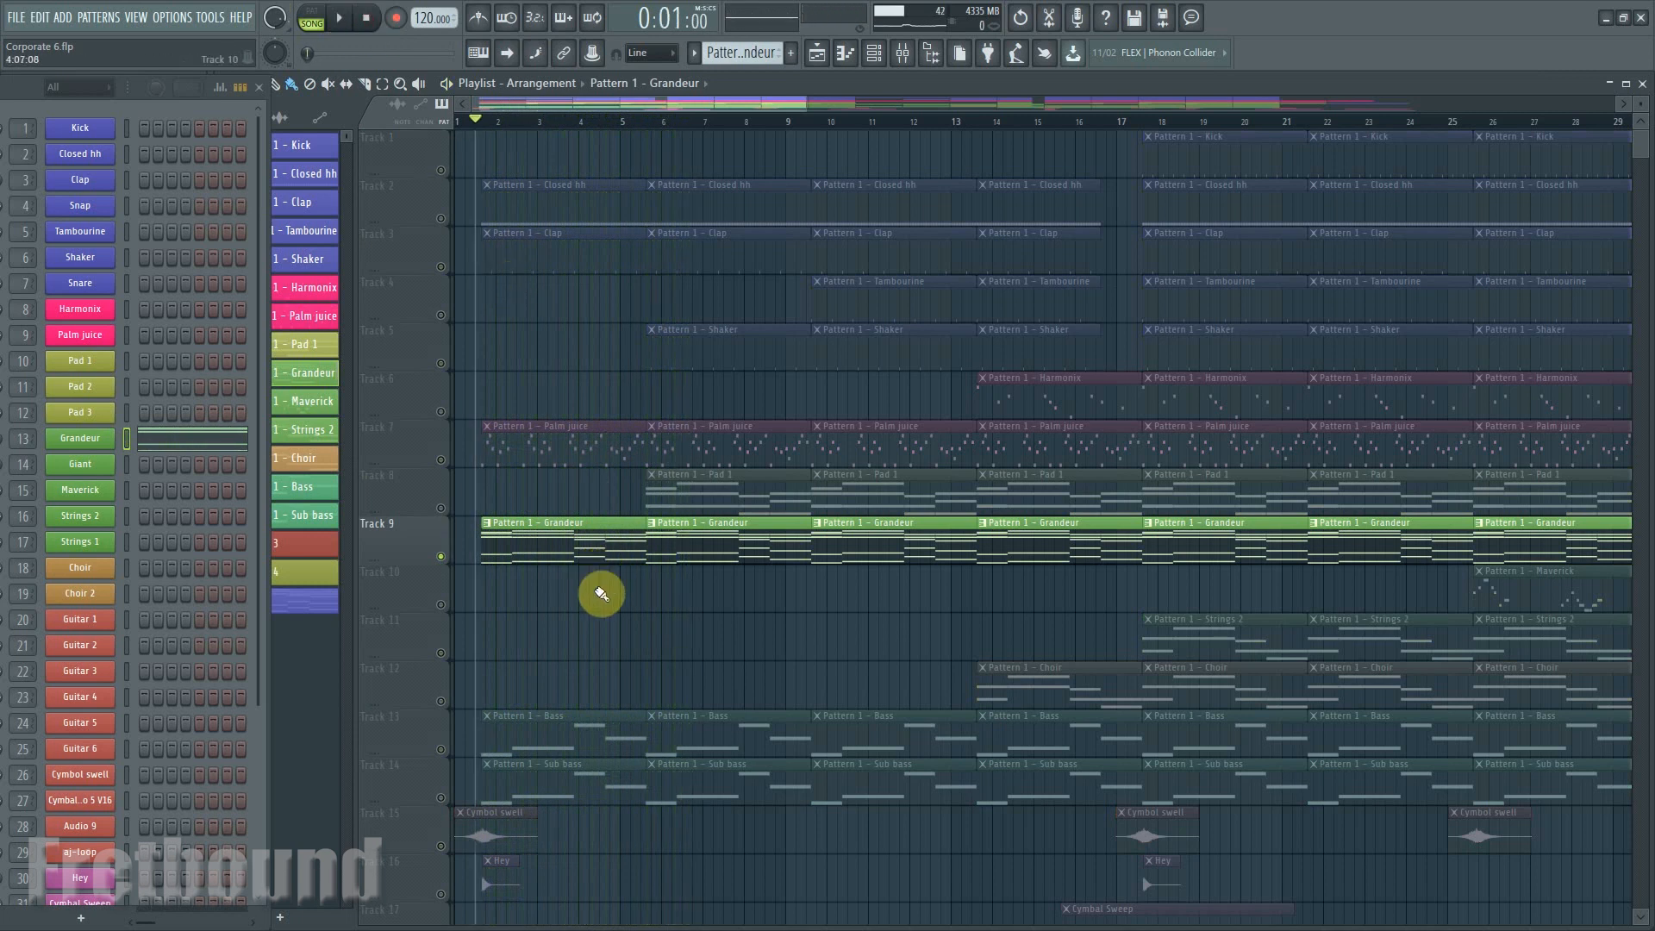
right_click(440, 556)
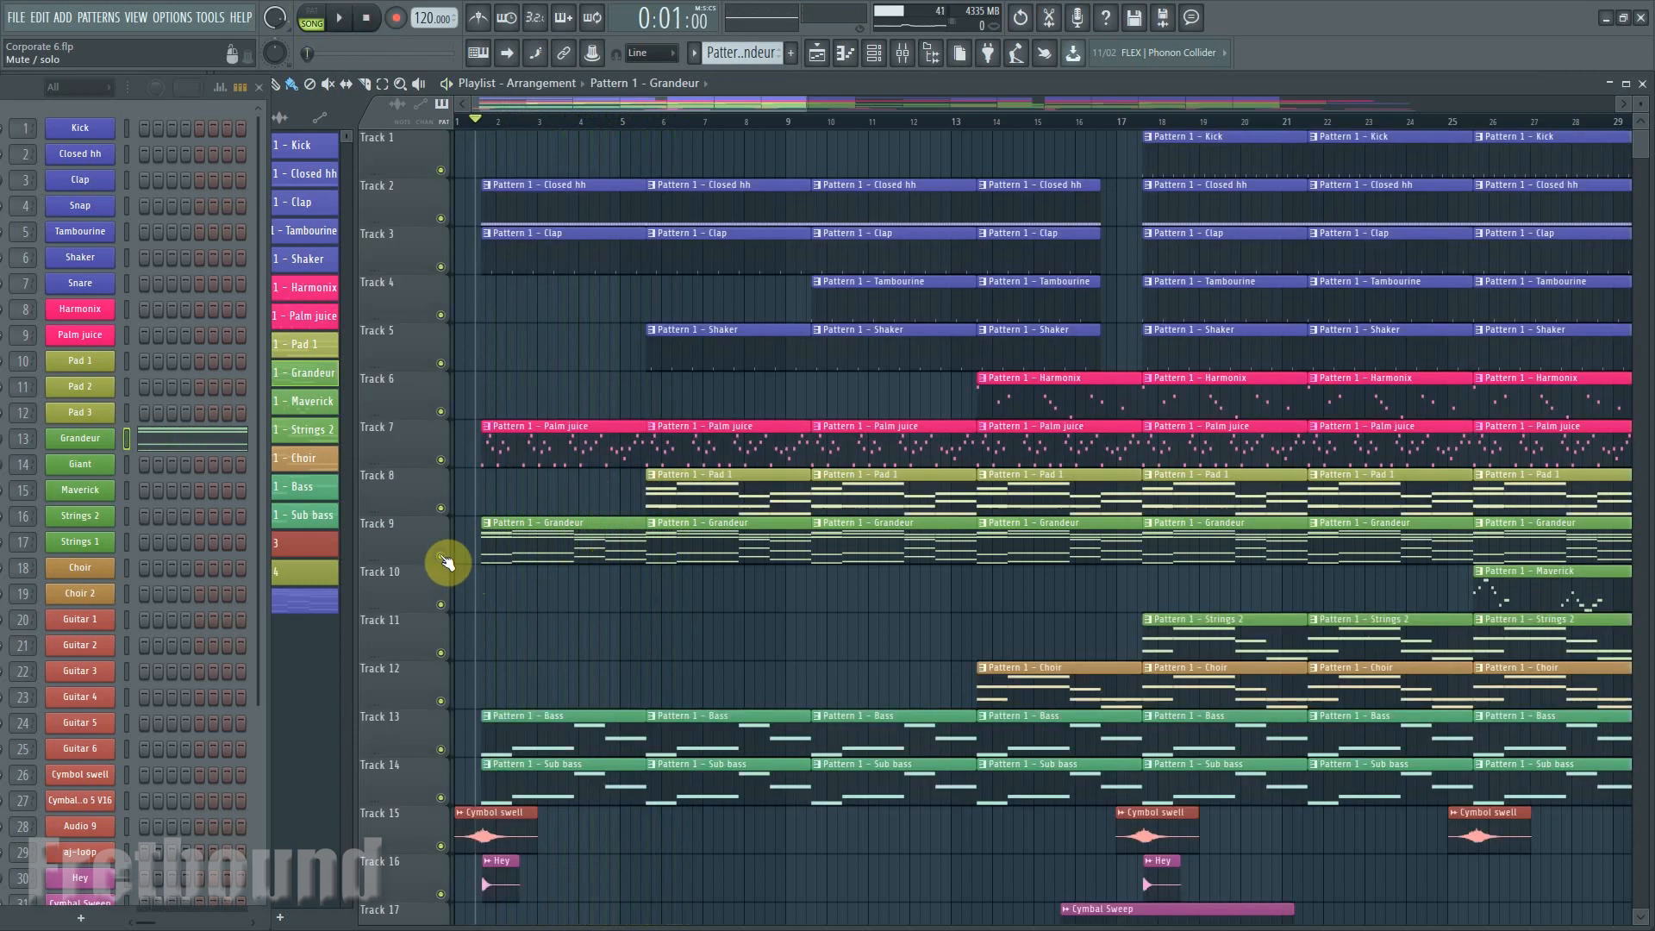
Select the Bass pattern on Track 13 and examine the Bass, Sub bass and sample tracks below it.
left_click(535, 729)
scroll(533, 752, "down", 1)
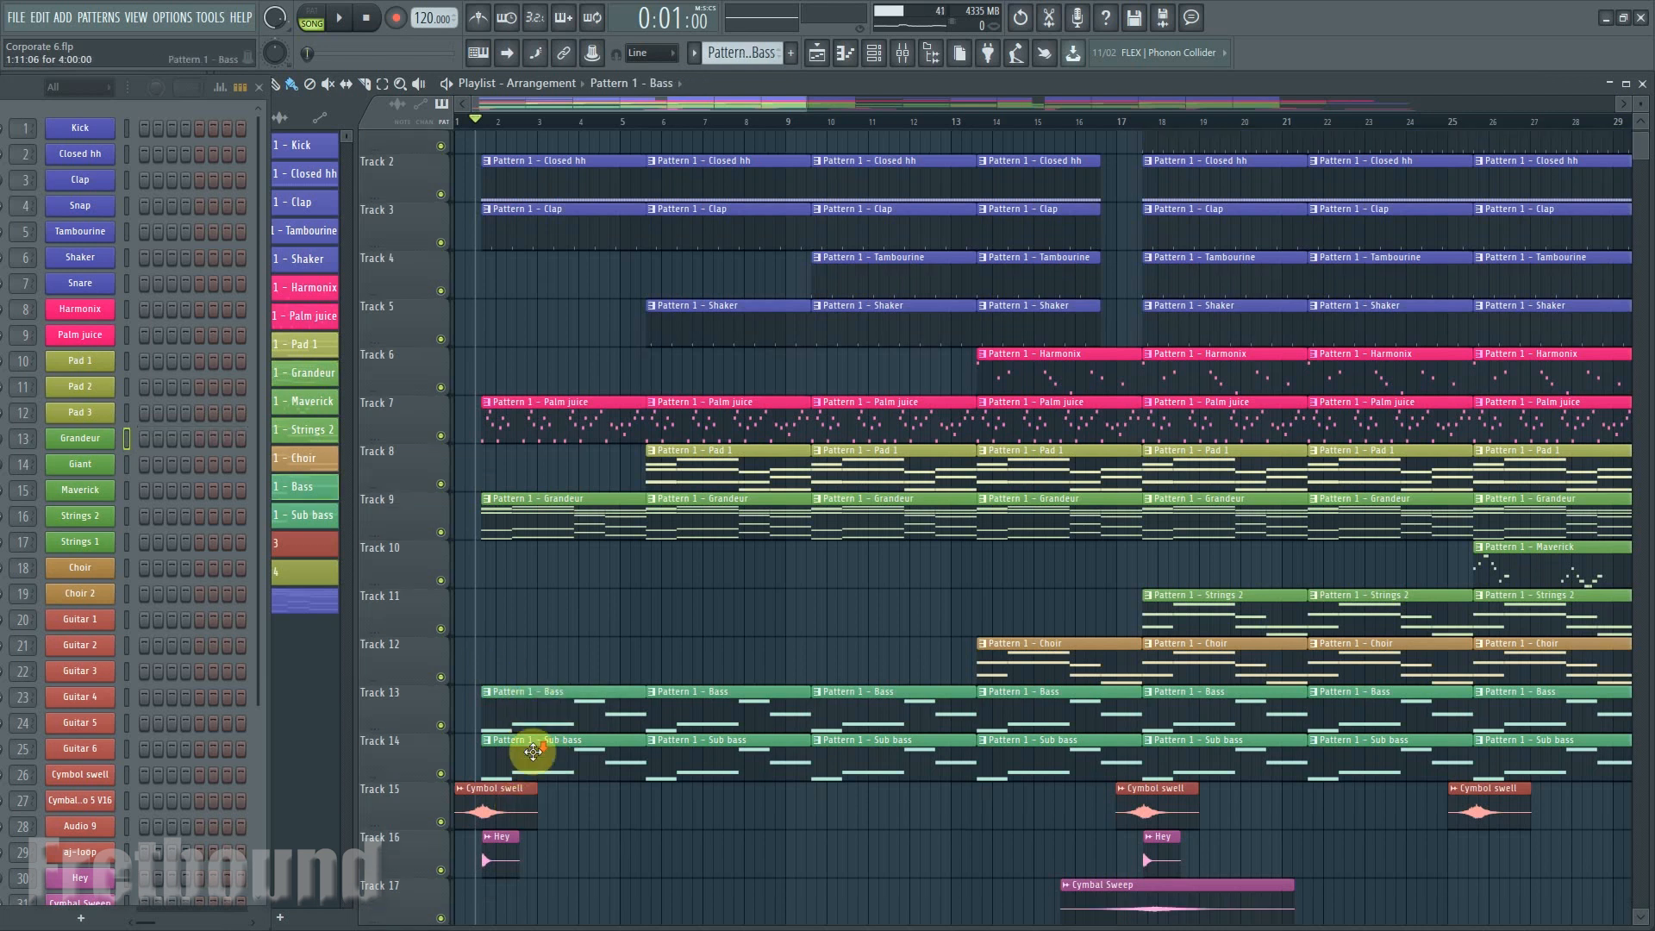
scroll(533, 752, "down", 2)
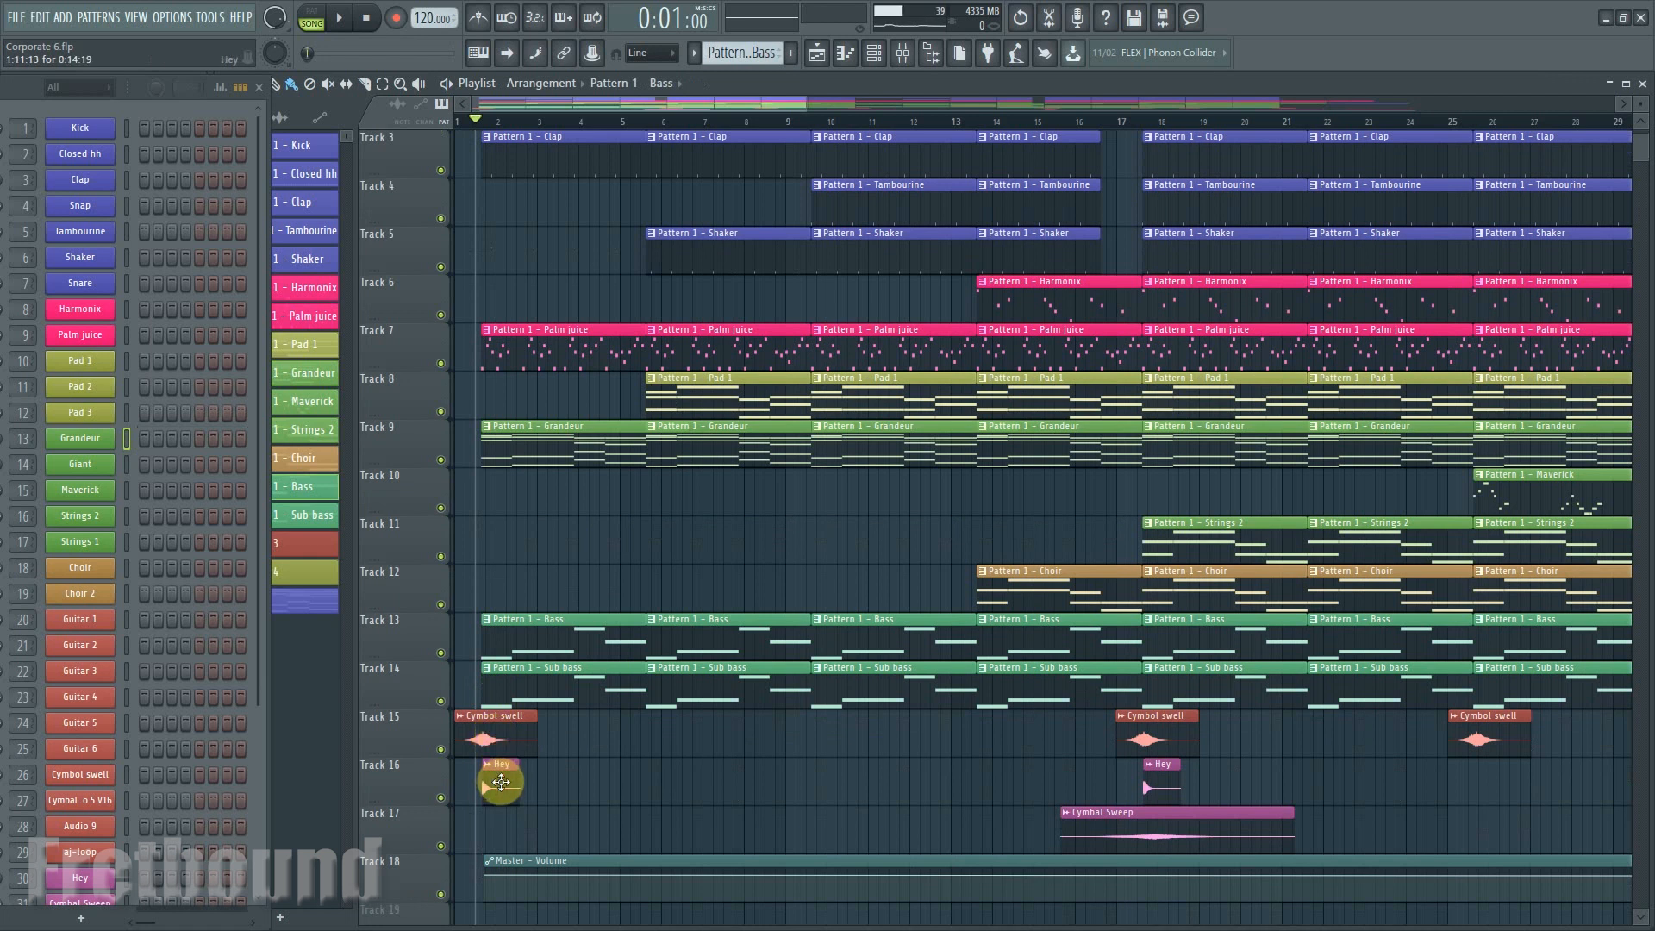
Solo Tracks 15 and 16, play the Cymbol swell and Hey samples together, and unsolo them after stopping playback.
right_click(442, 797)
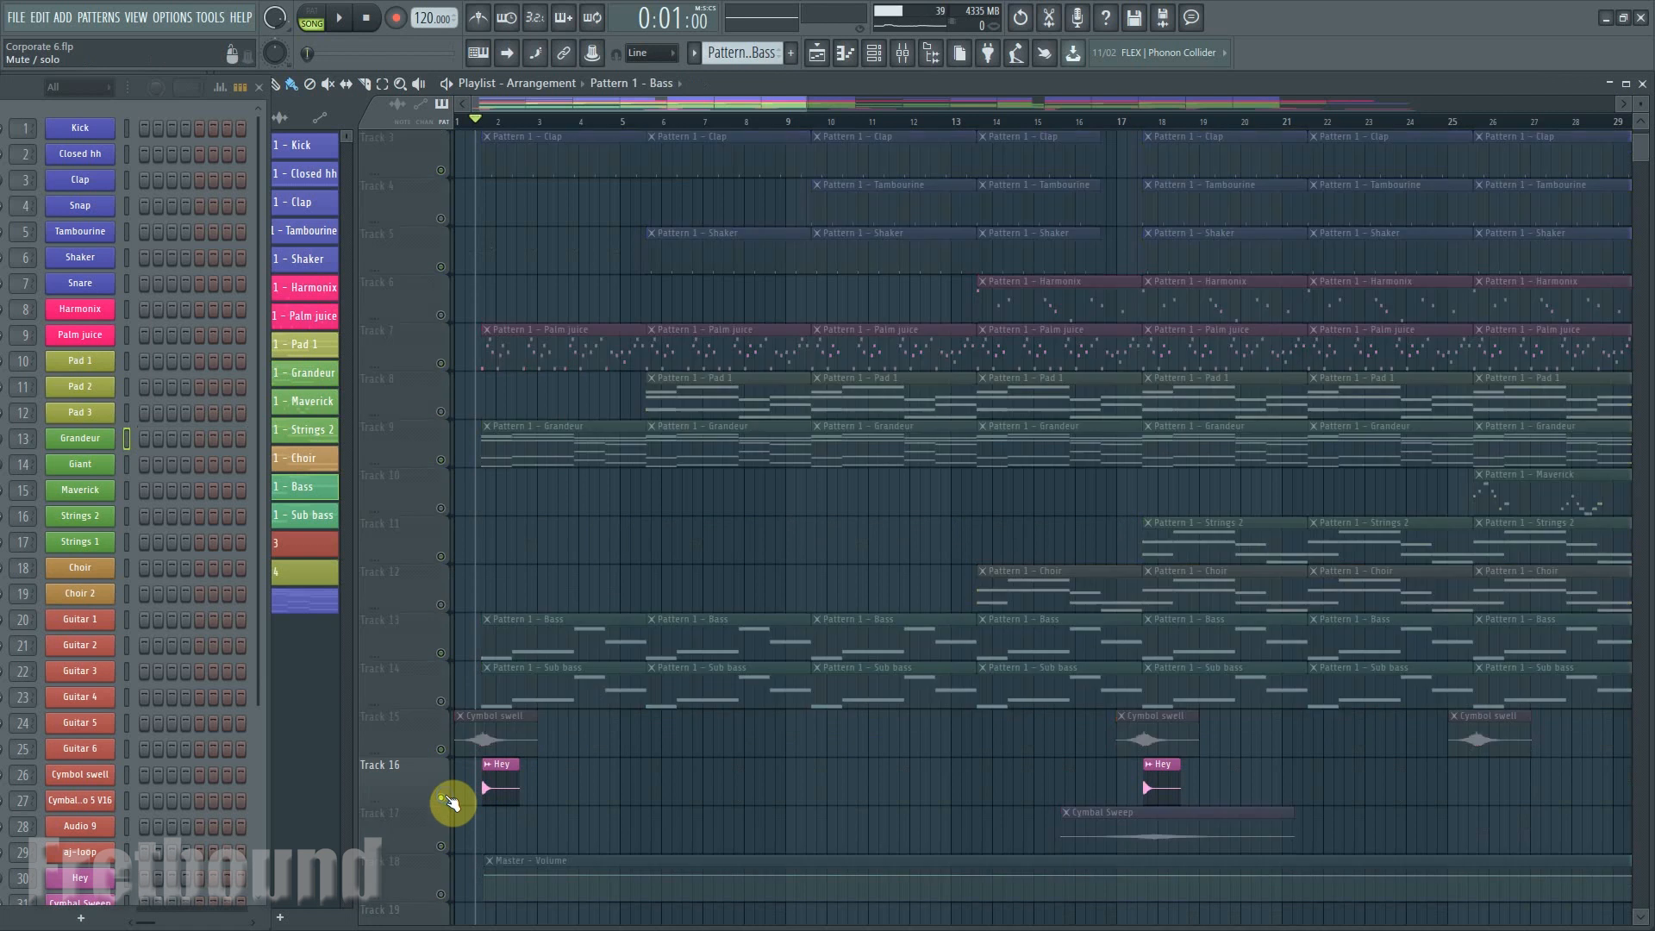
right_click(442, 749)
left_click(440, 797)
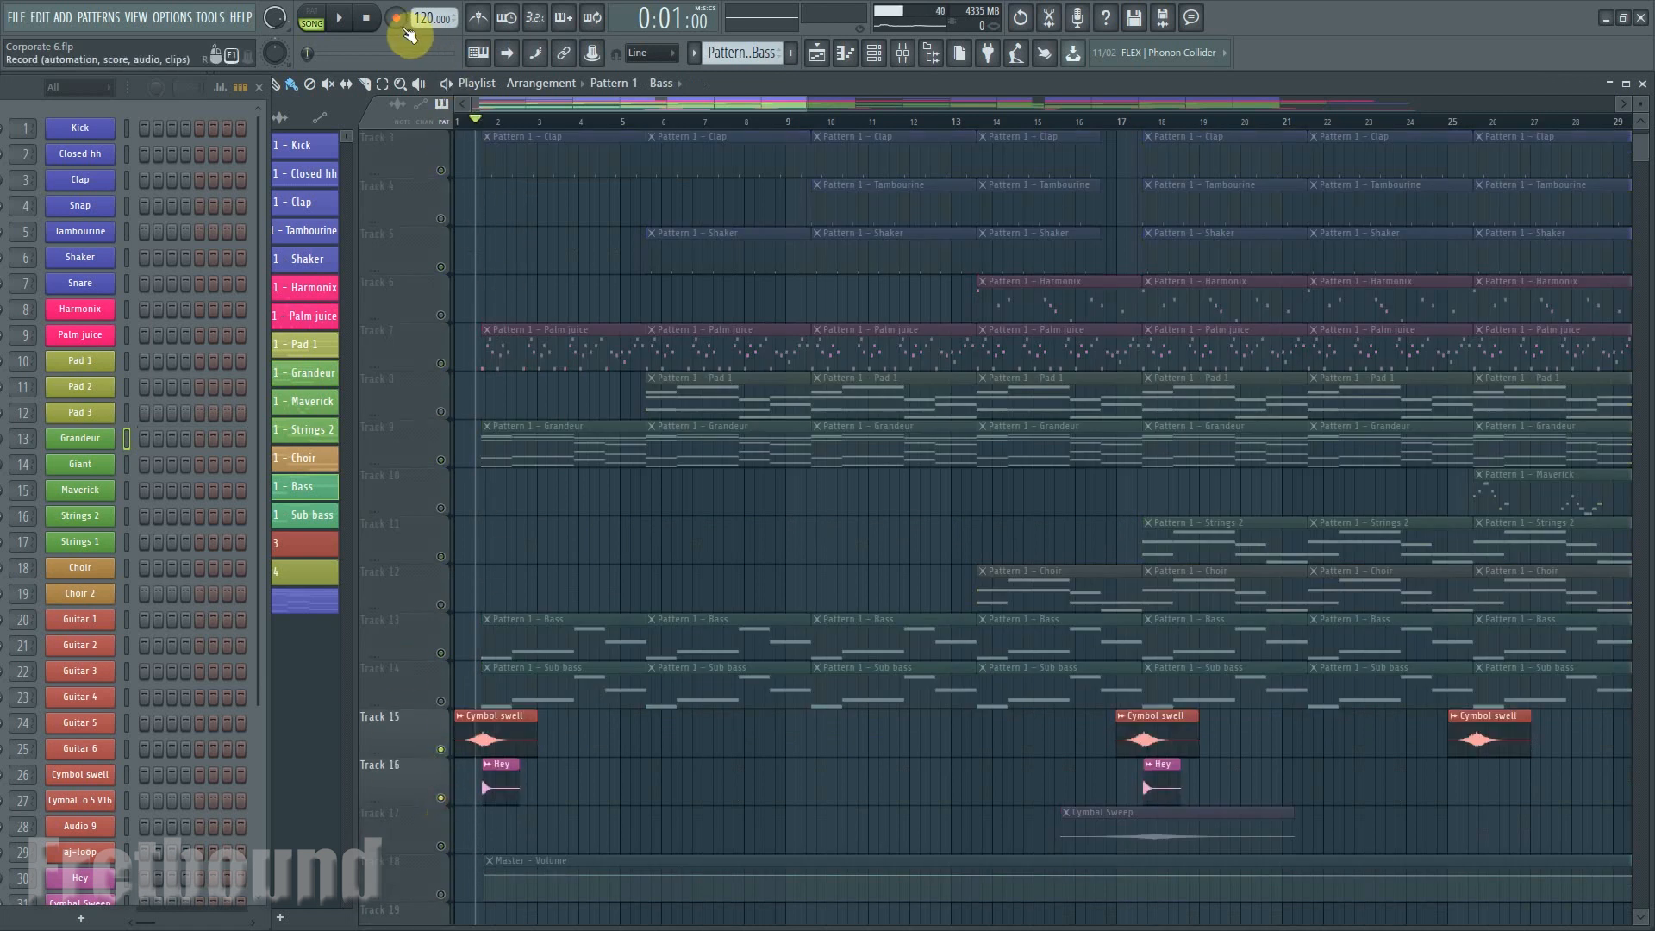
left_click(343, 22)
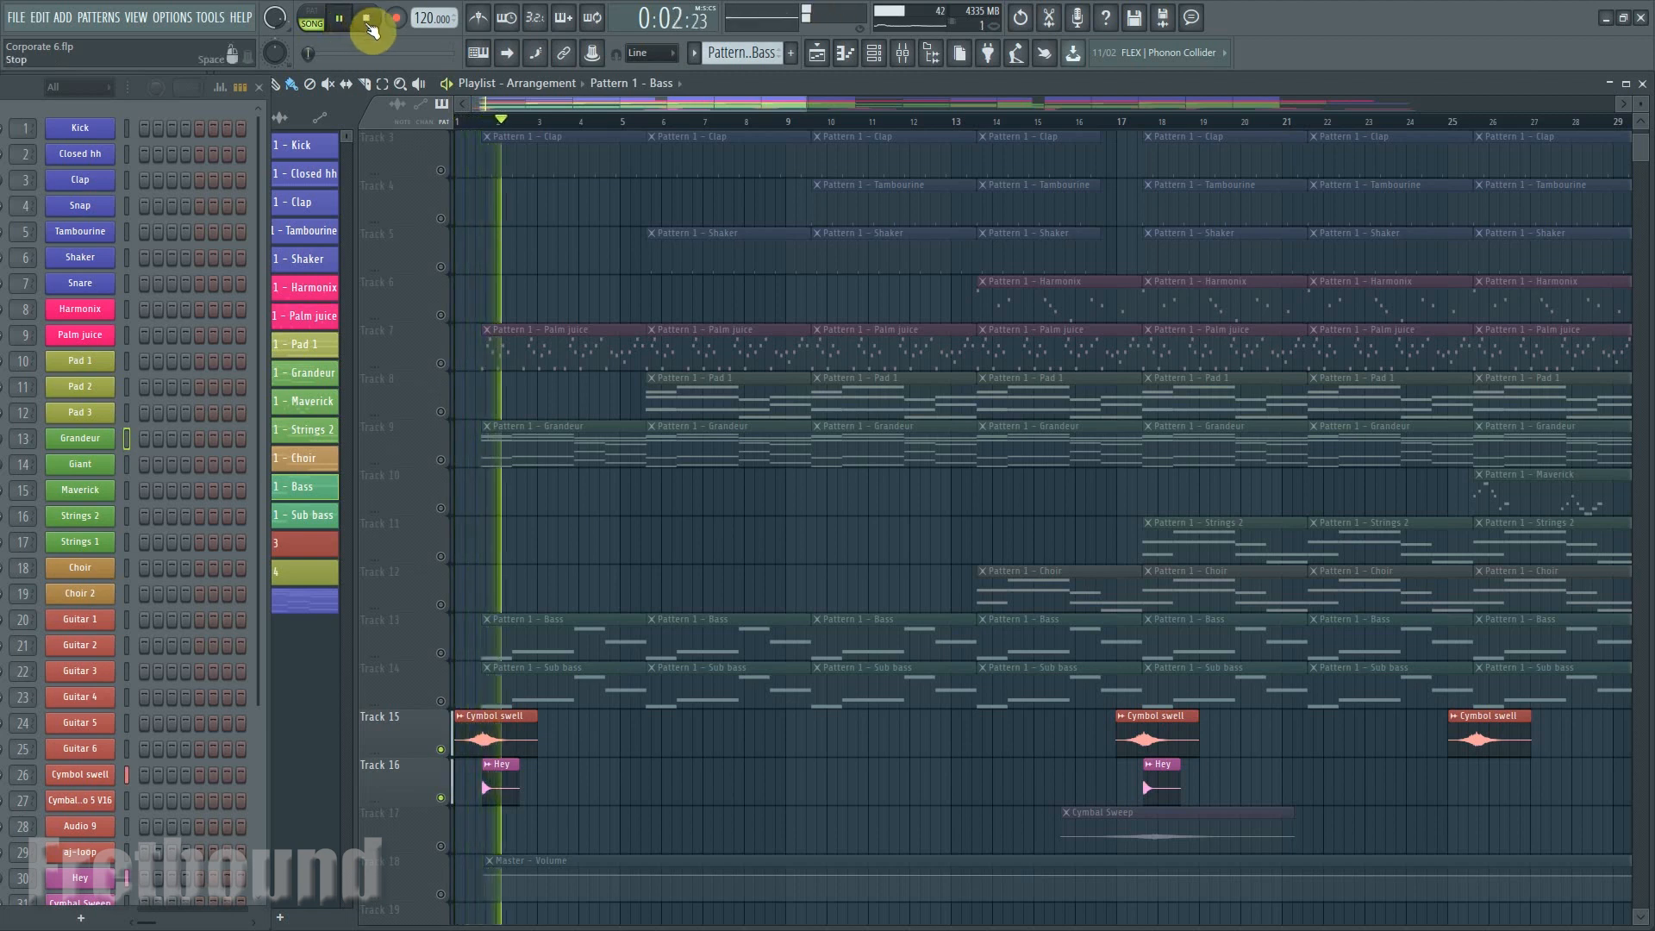
left_click(368, 21)
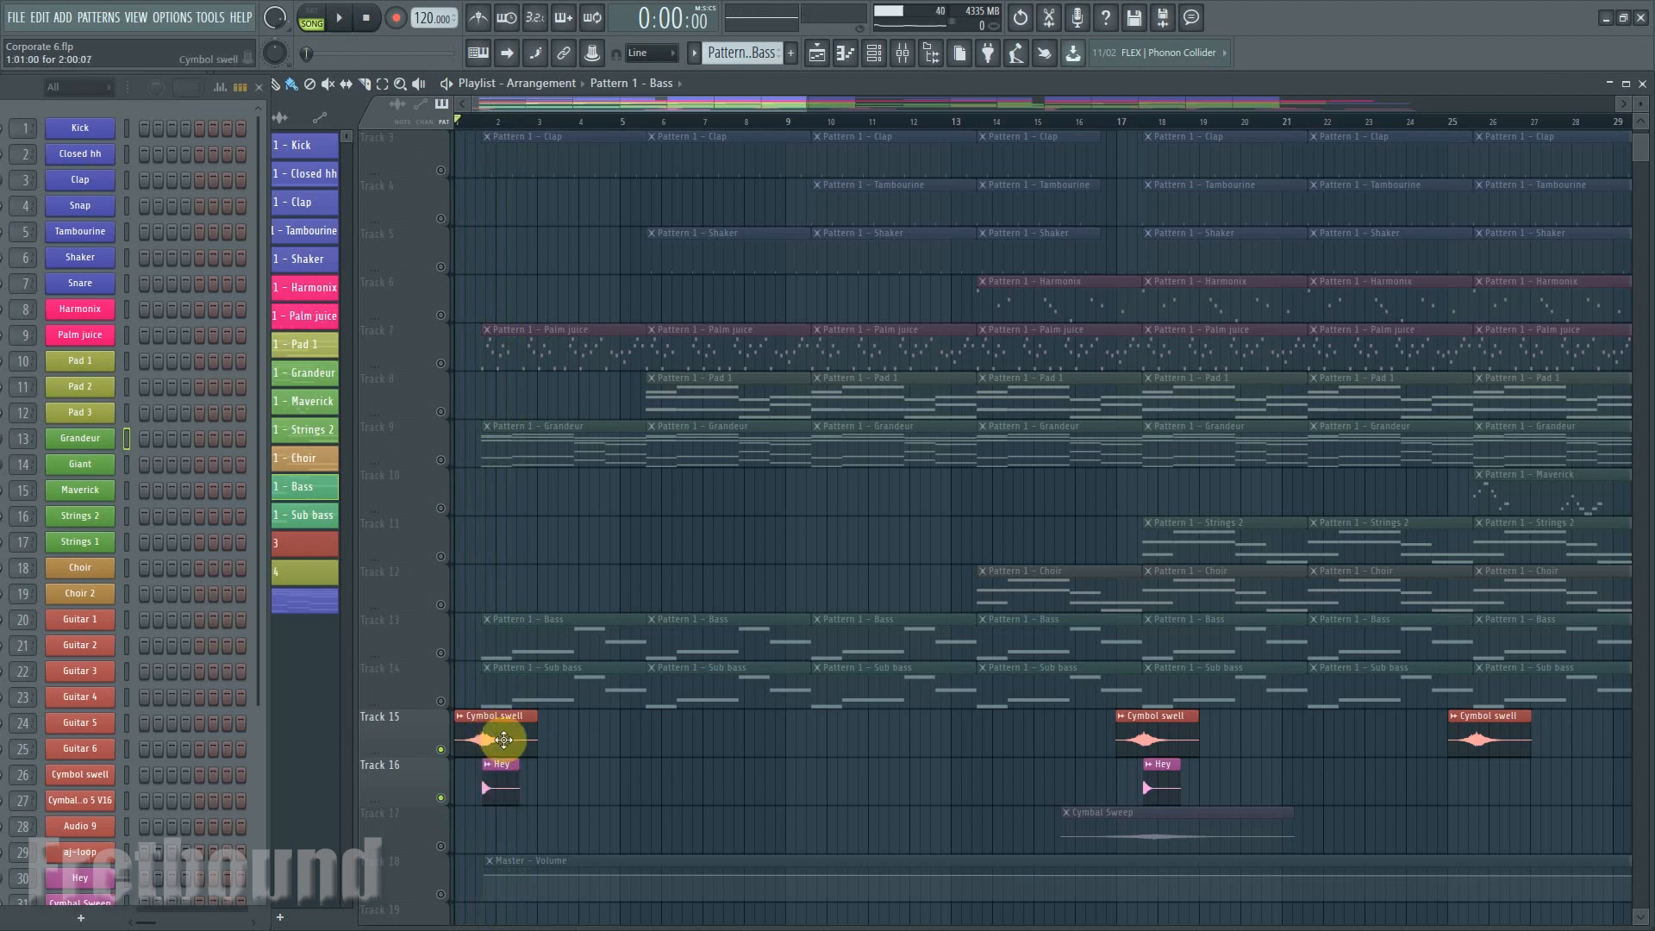
left_click(452, 800)
left_click(452, 800, "ctrl")
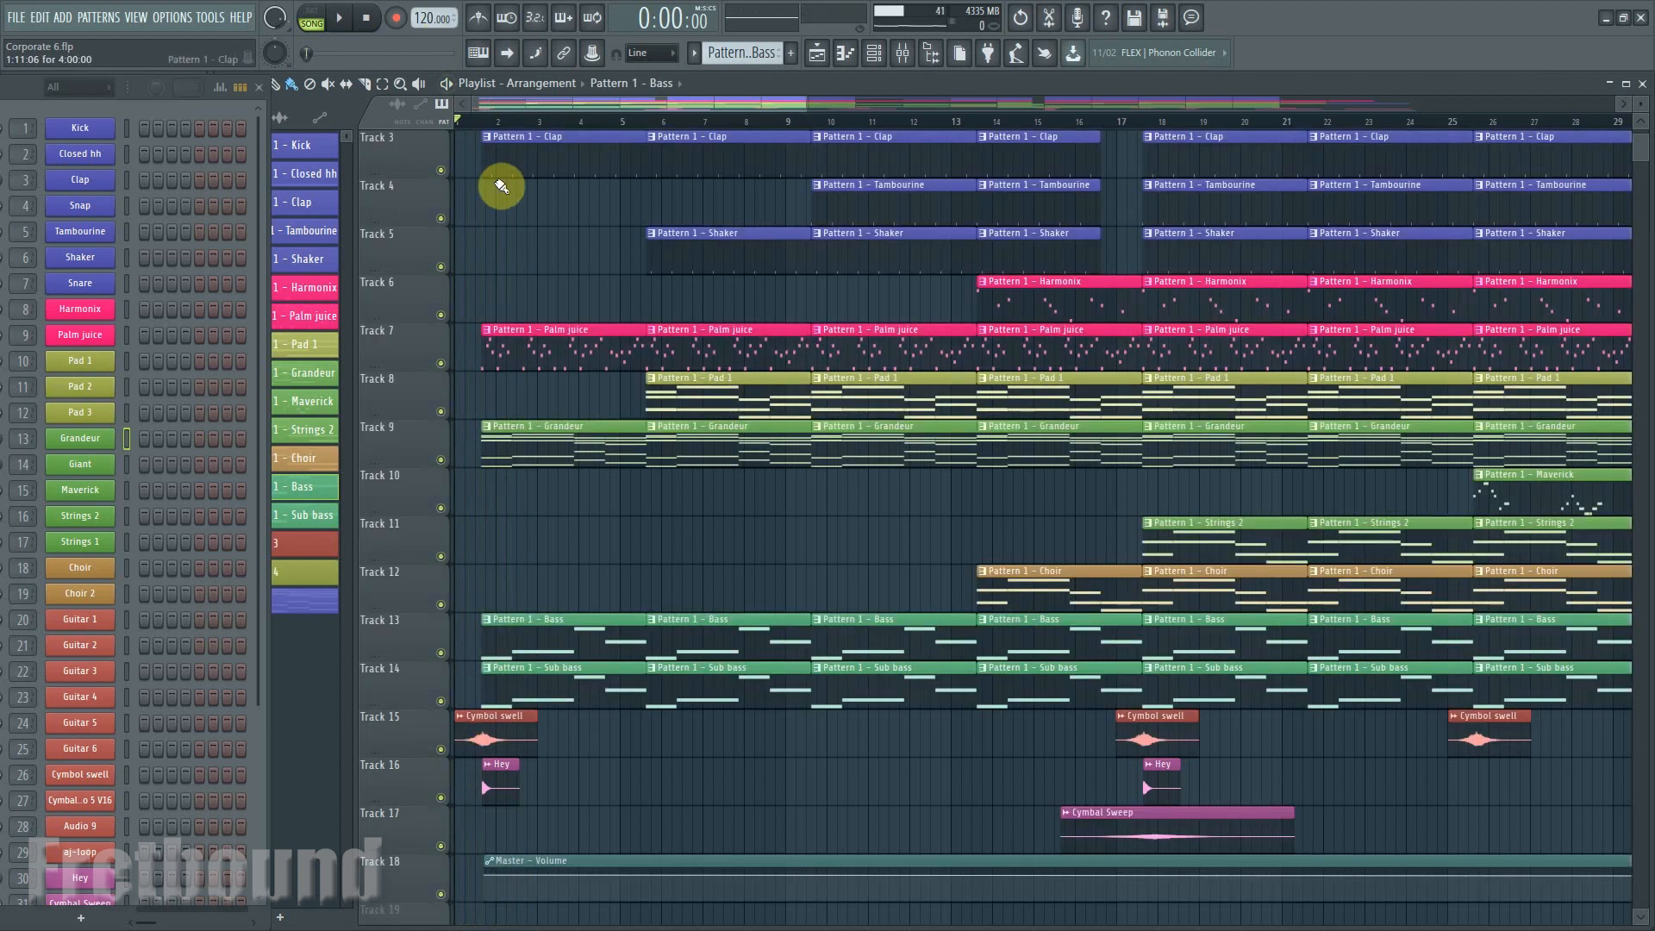
Look over the arrangement down to the Master volume automation, and play the full mix of the opening bars before stopping.
scroll(513, 215, "down", 2)
scroll(532, 259, "up", 4)
scroll(603, 603, "down", 3)
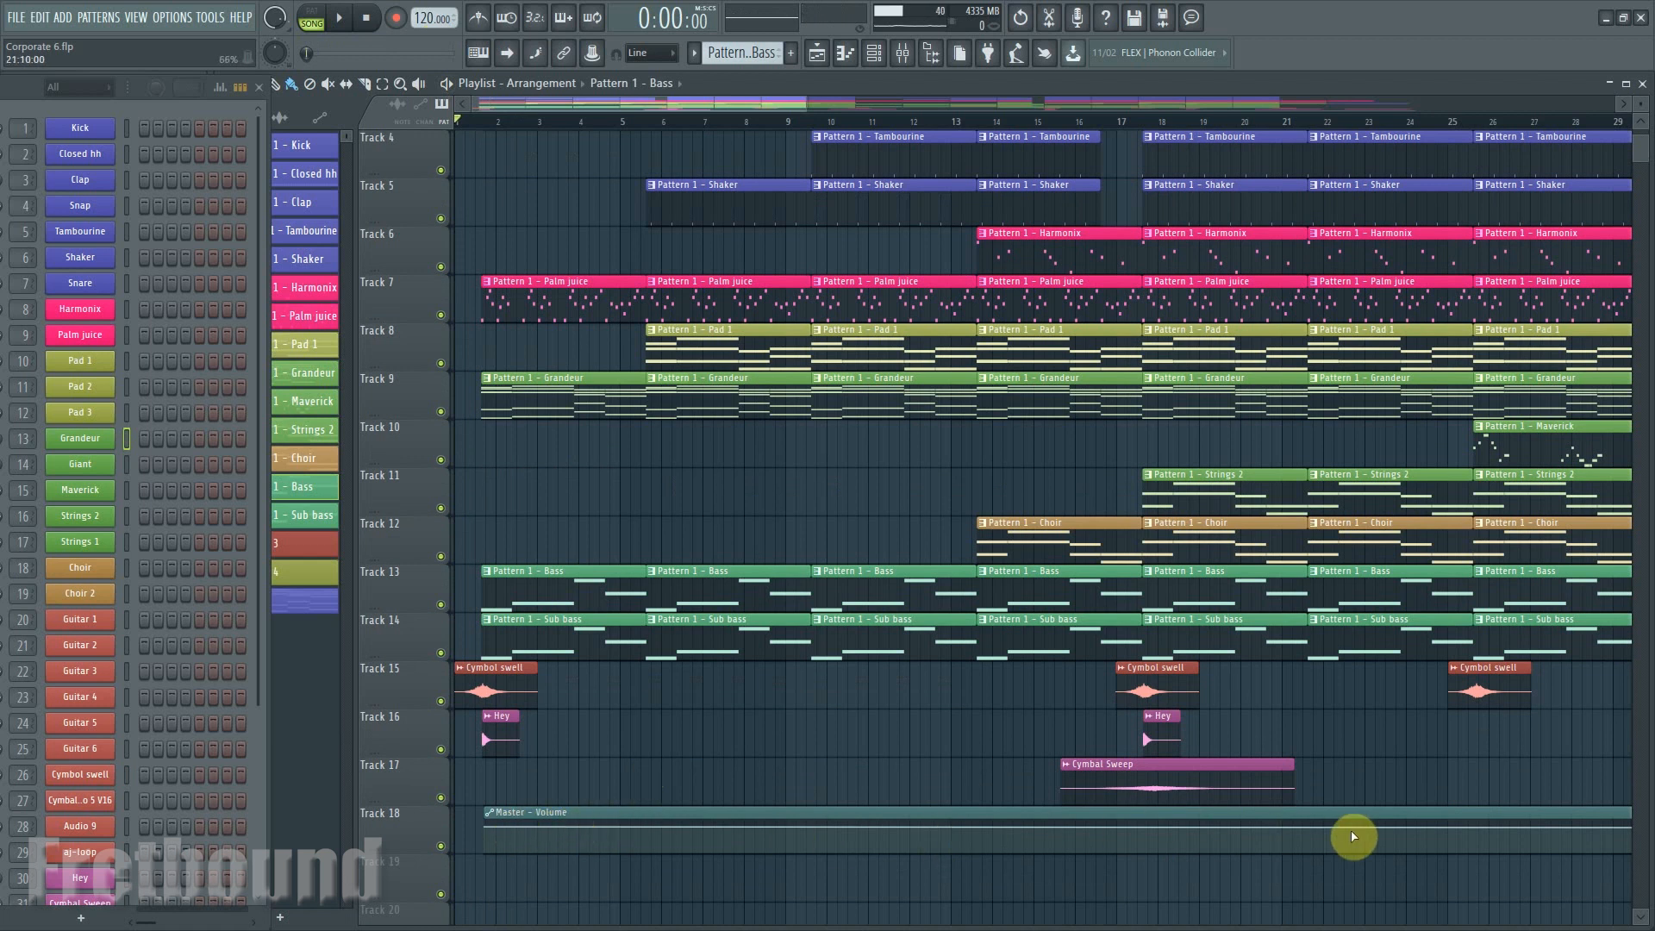
scroll(516, 676, "up", 3)
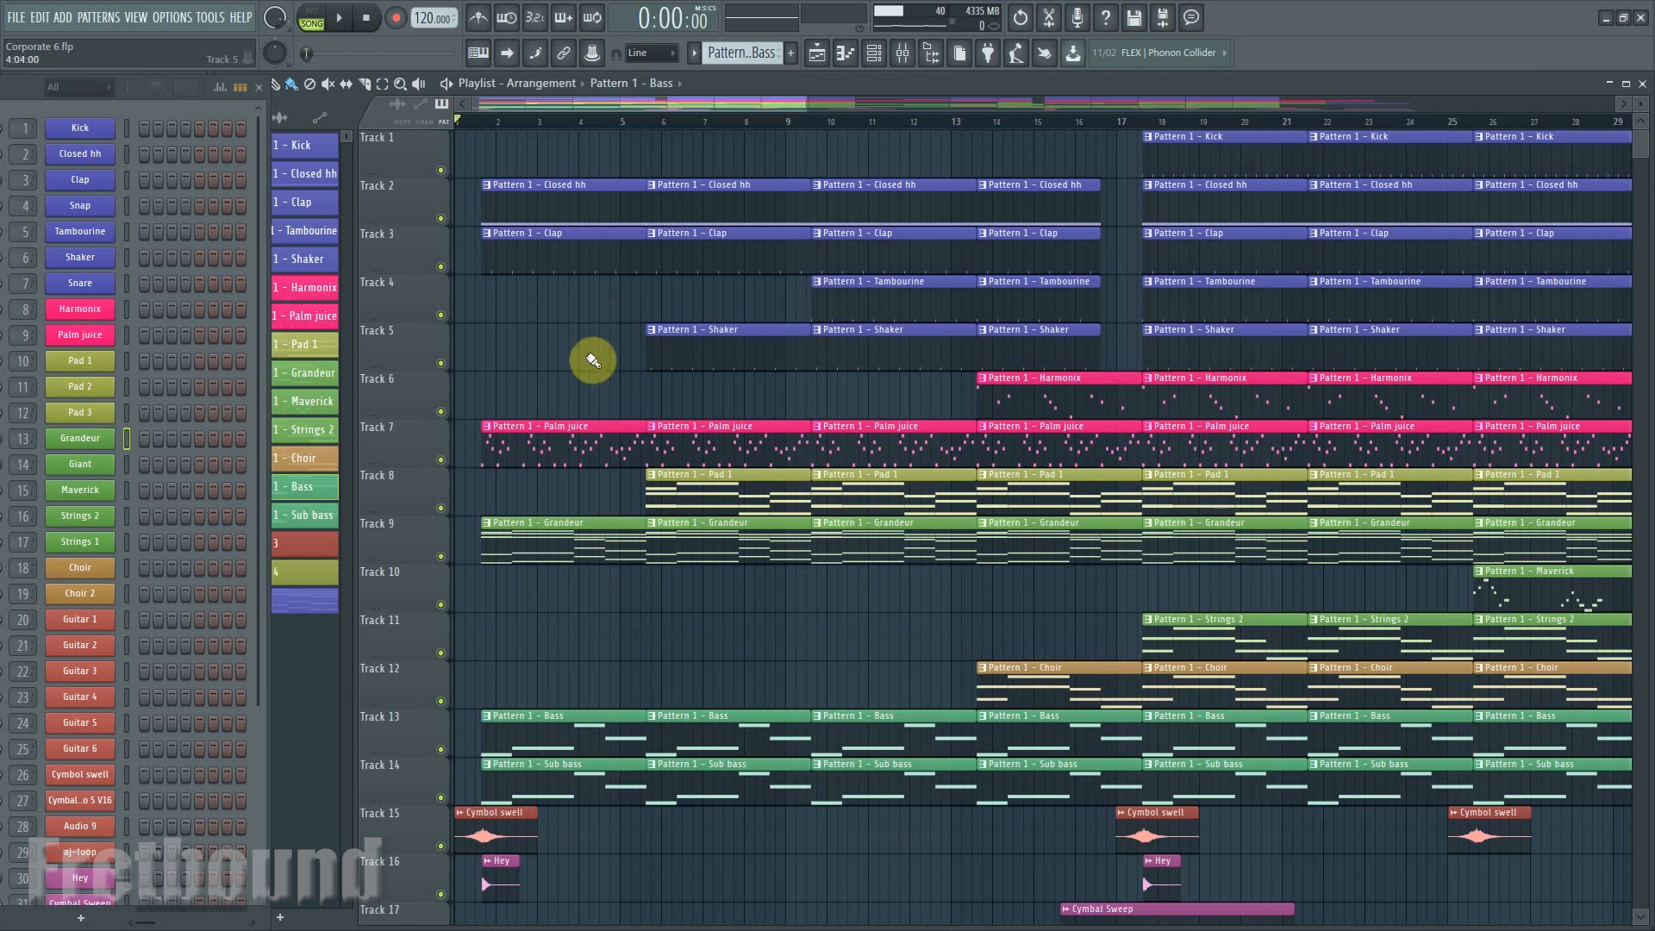
scroll(576, 603, "down", 2)
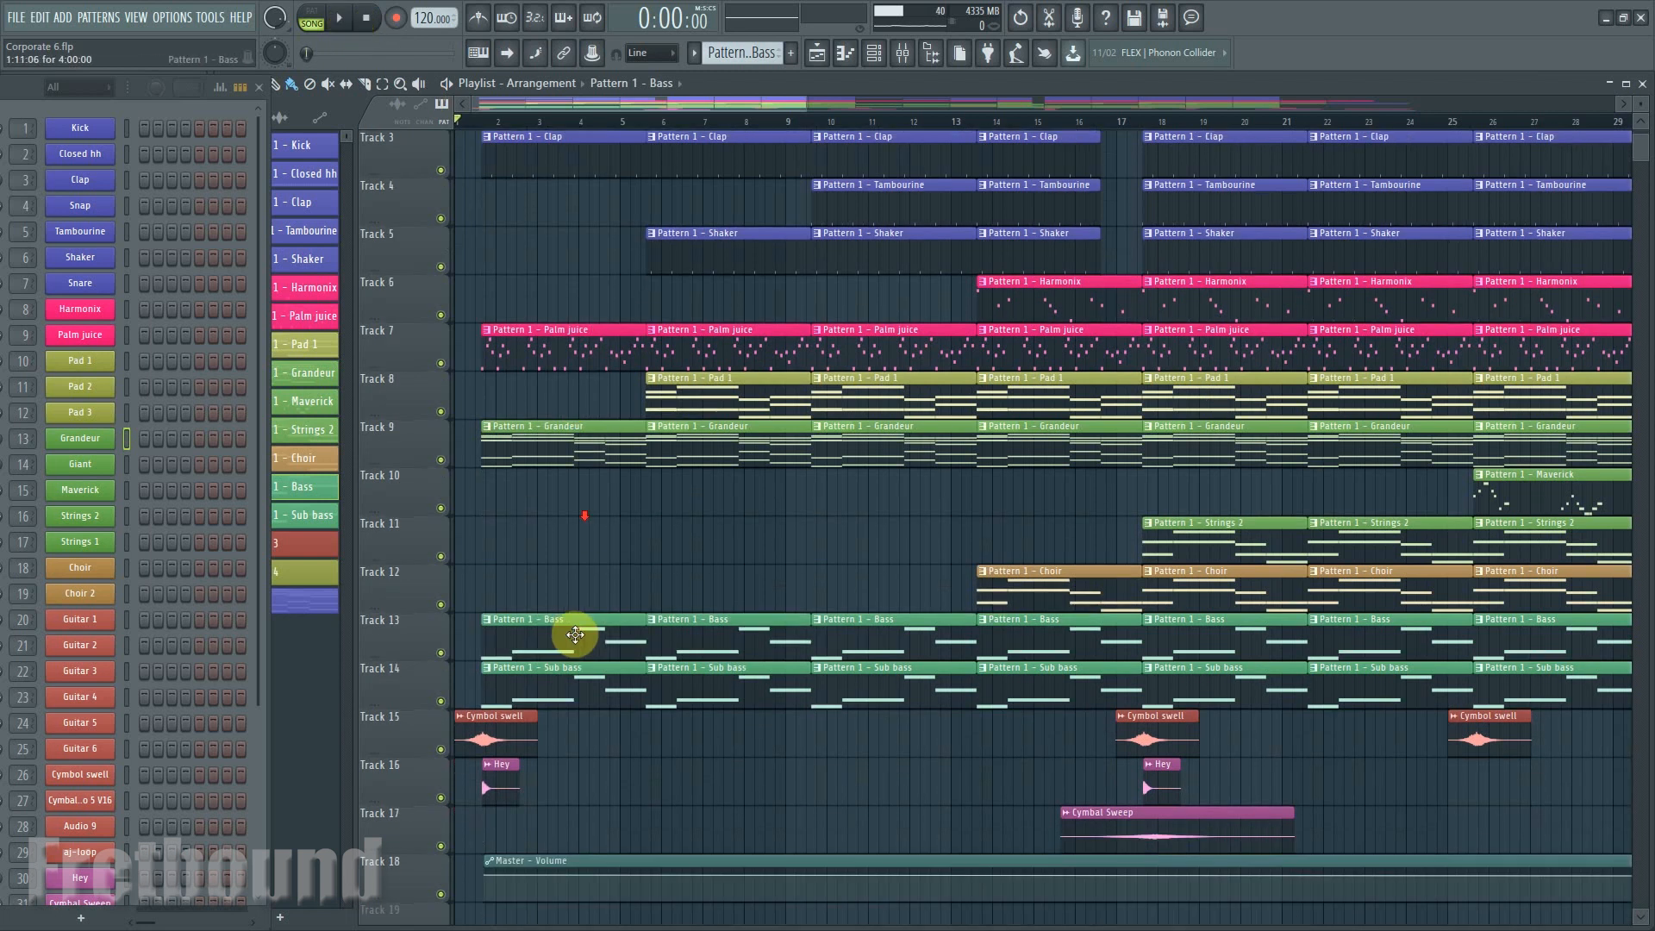
left_click(343, 20)
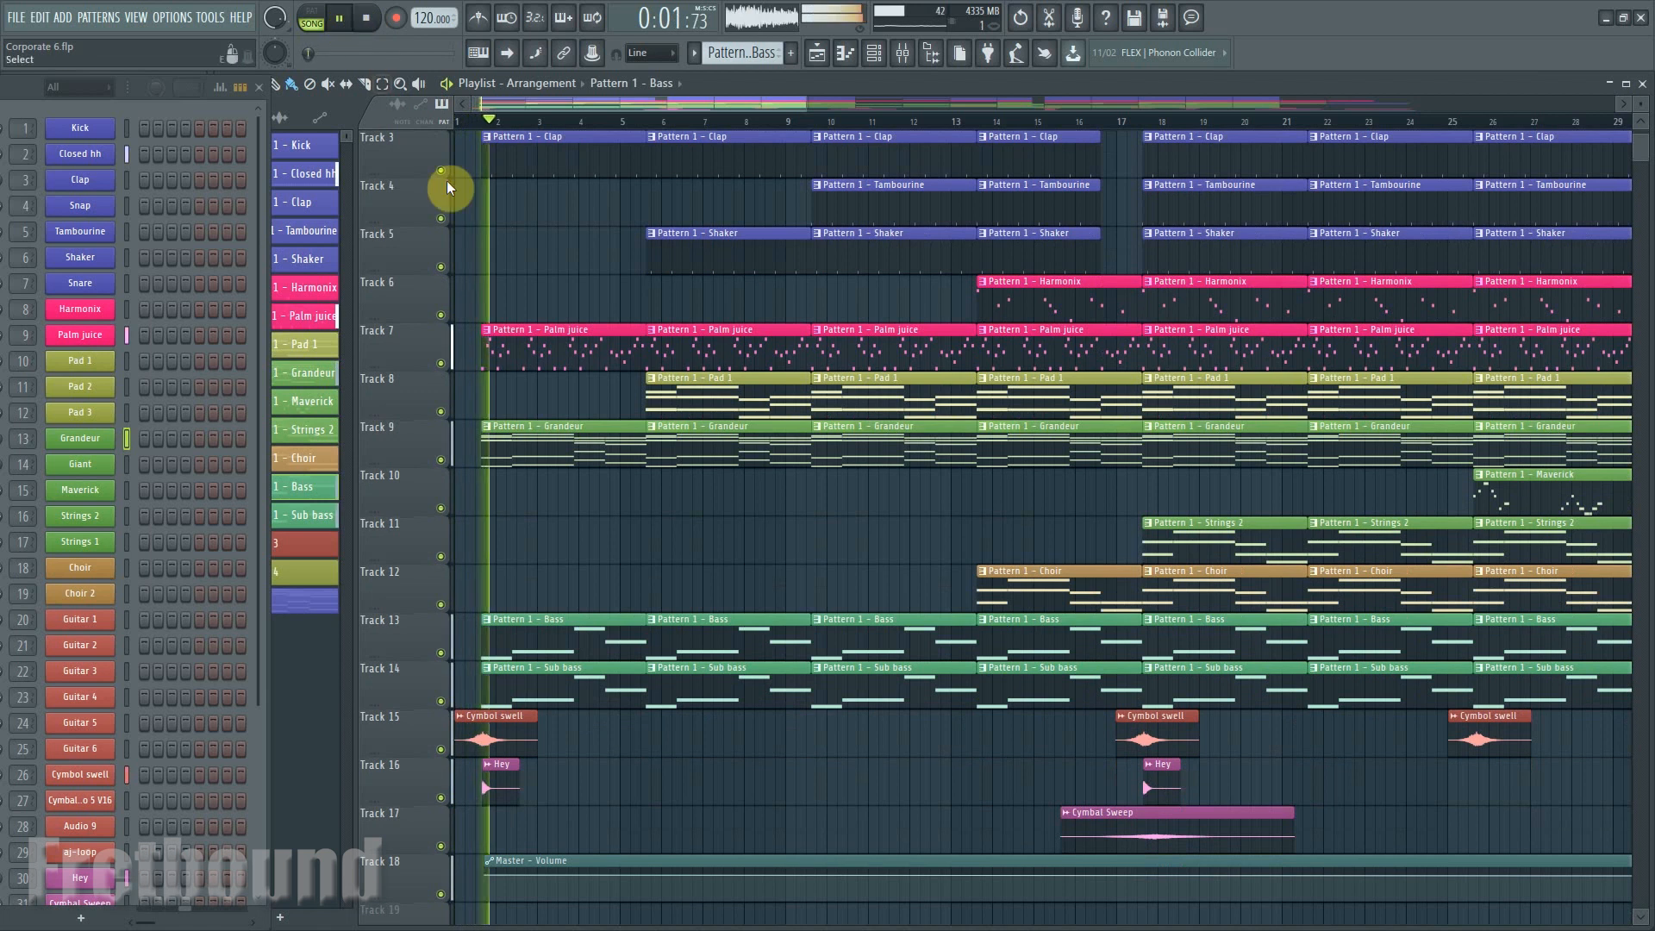
scroll(604, 326, "up", 2)
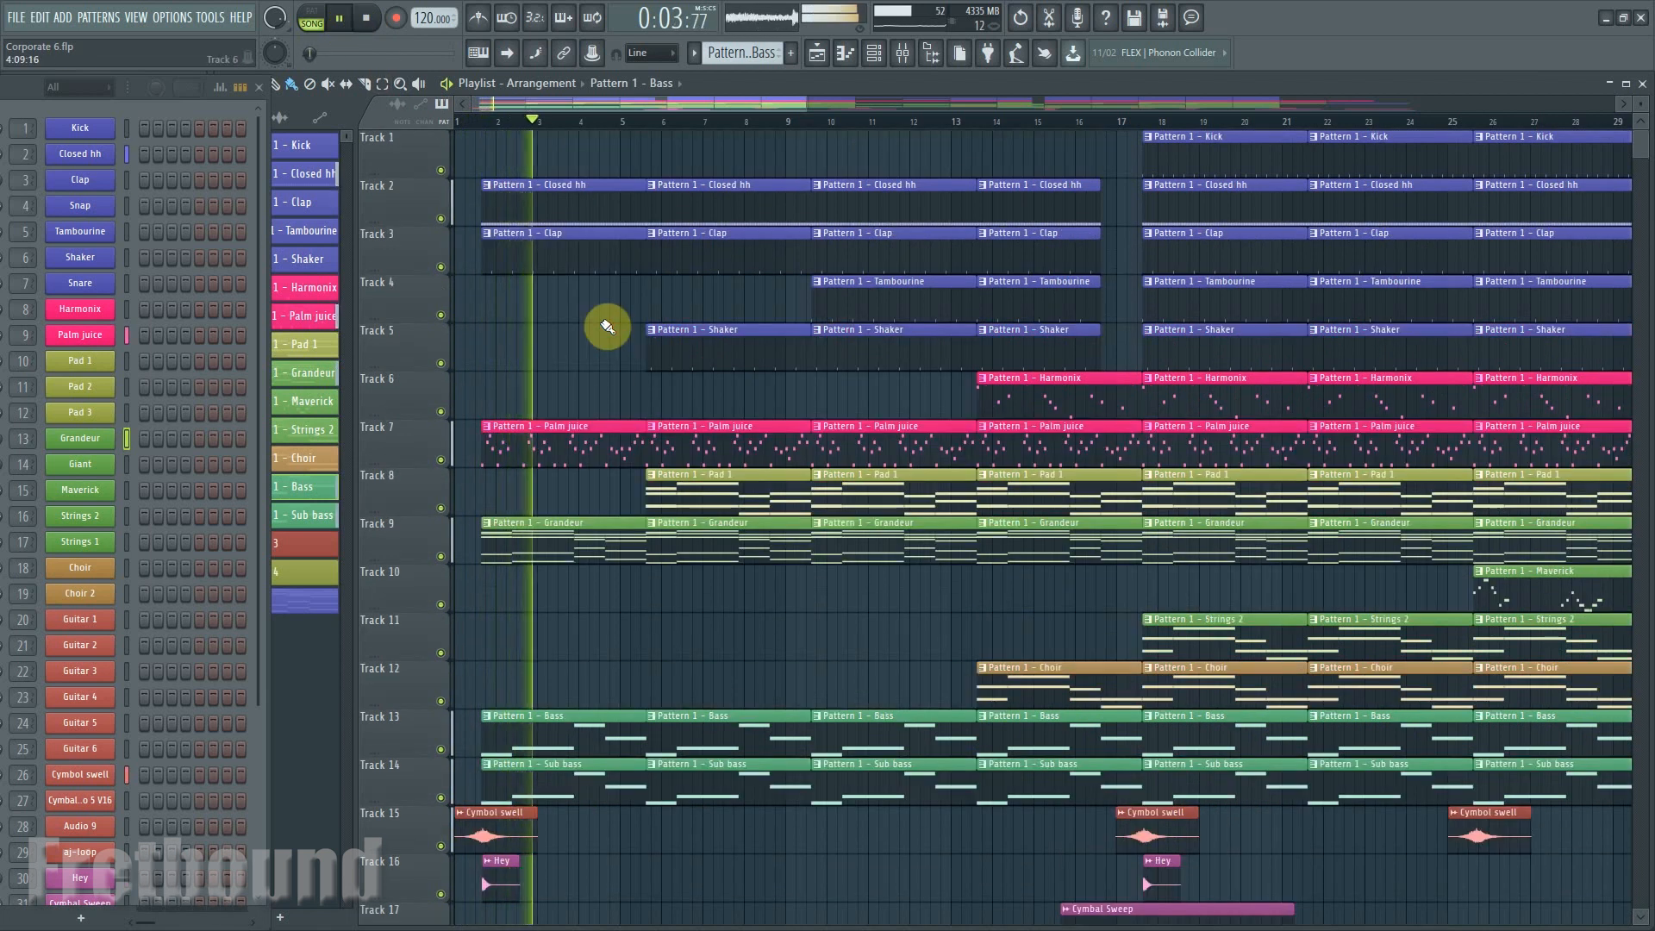
key("space")
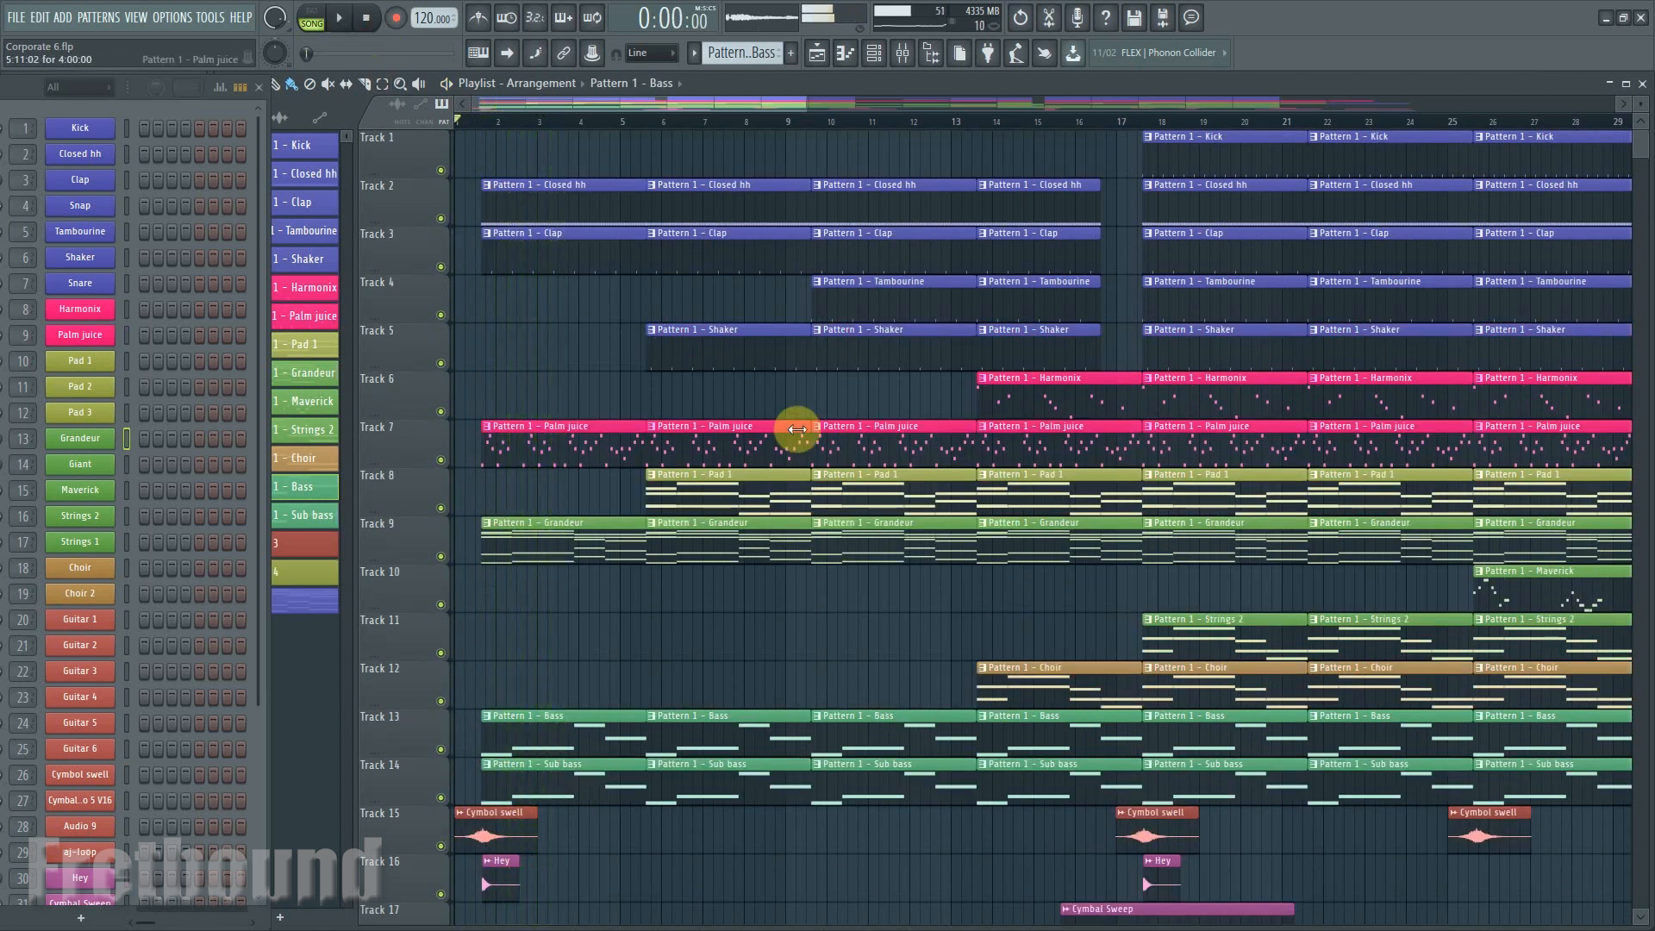
Open the Pad 1 channel's Nexus instrument from its Track 8 pattern, view the preset, and close it.
left_click(755, 496)
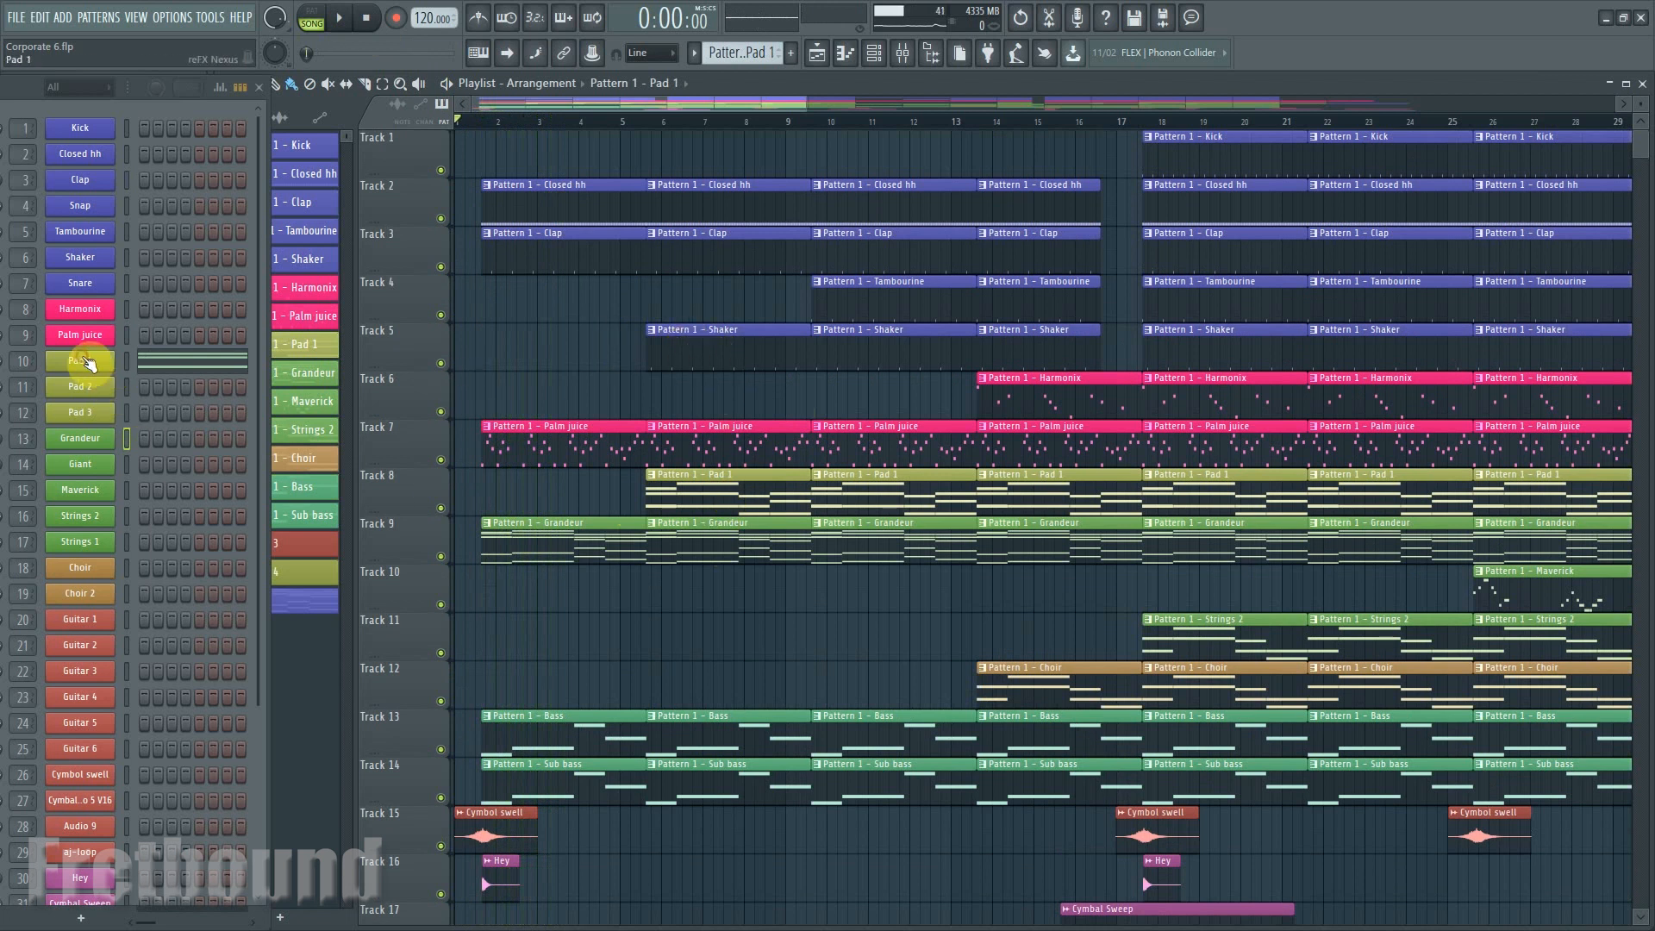
left_click(89, 363)
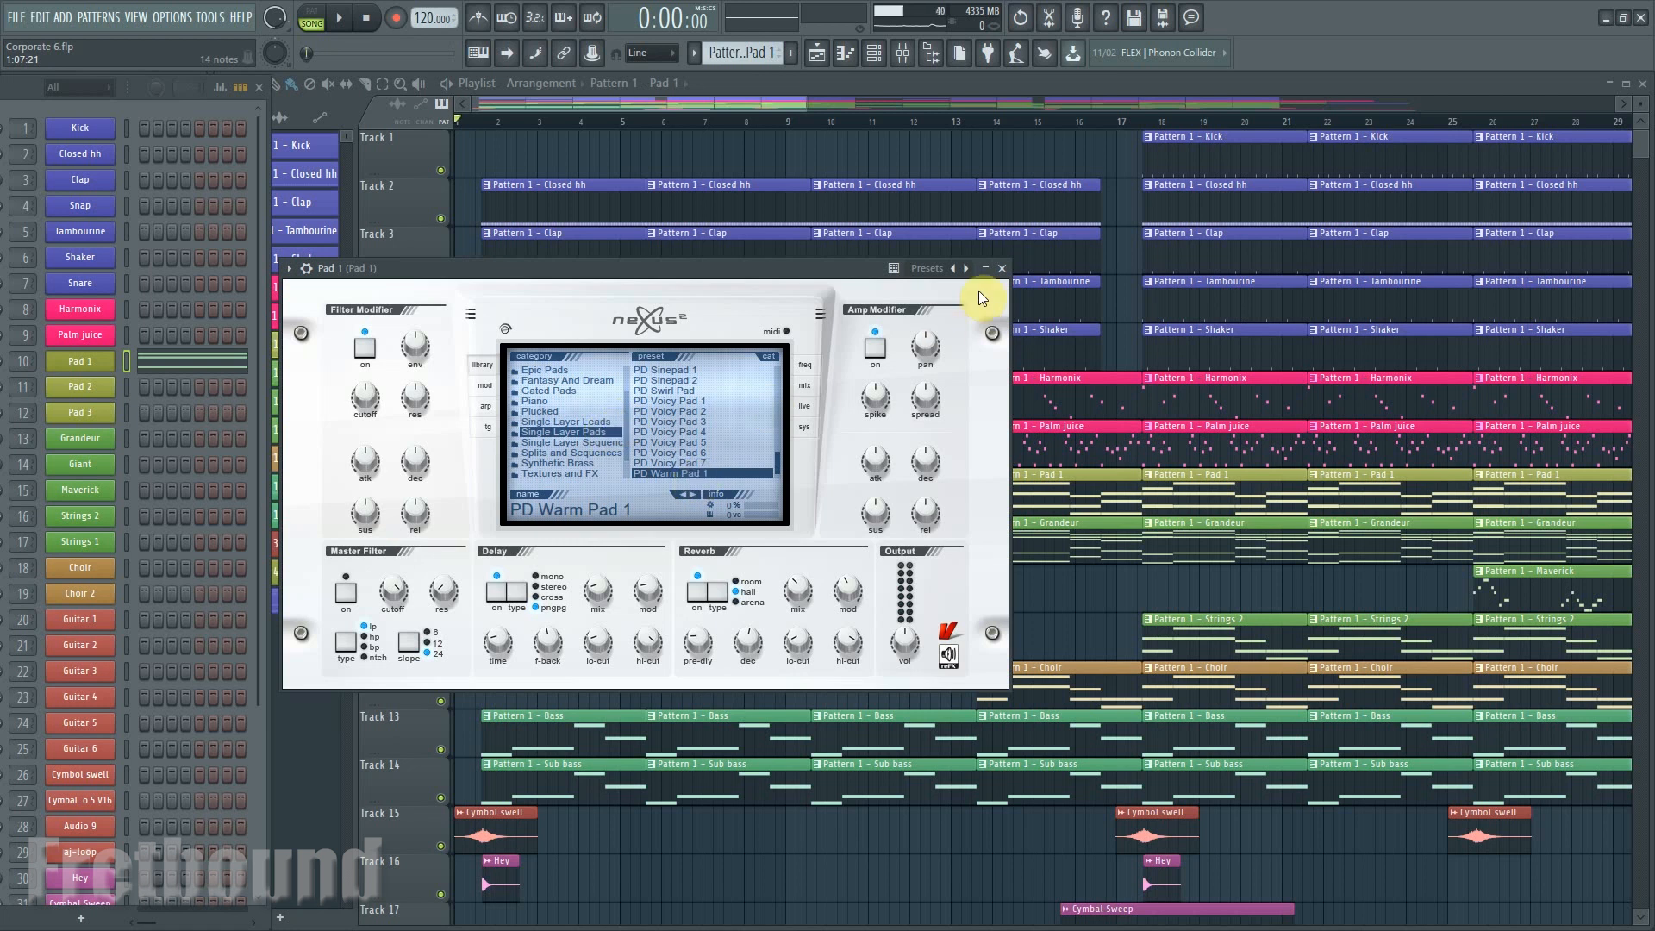
left_click(1002, 268)
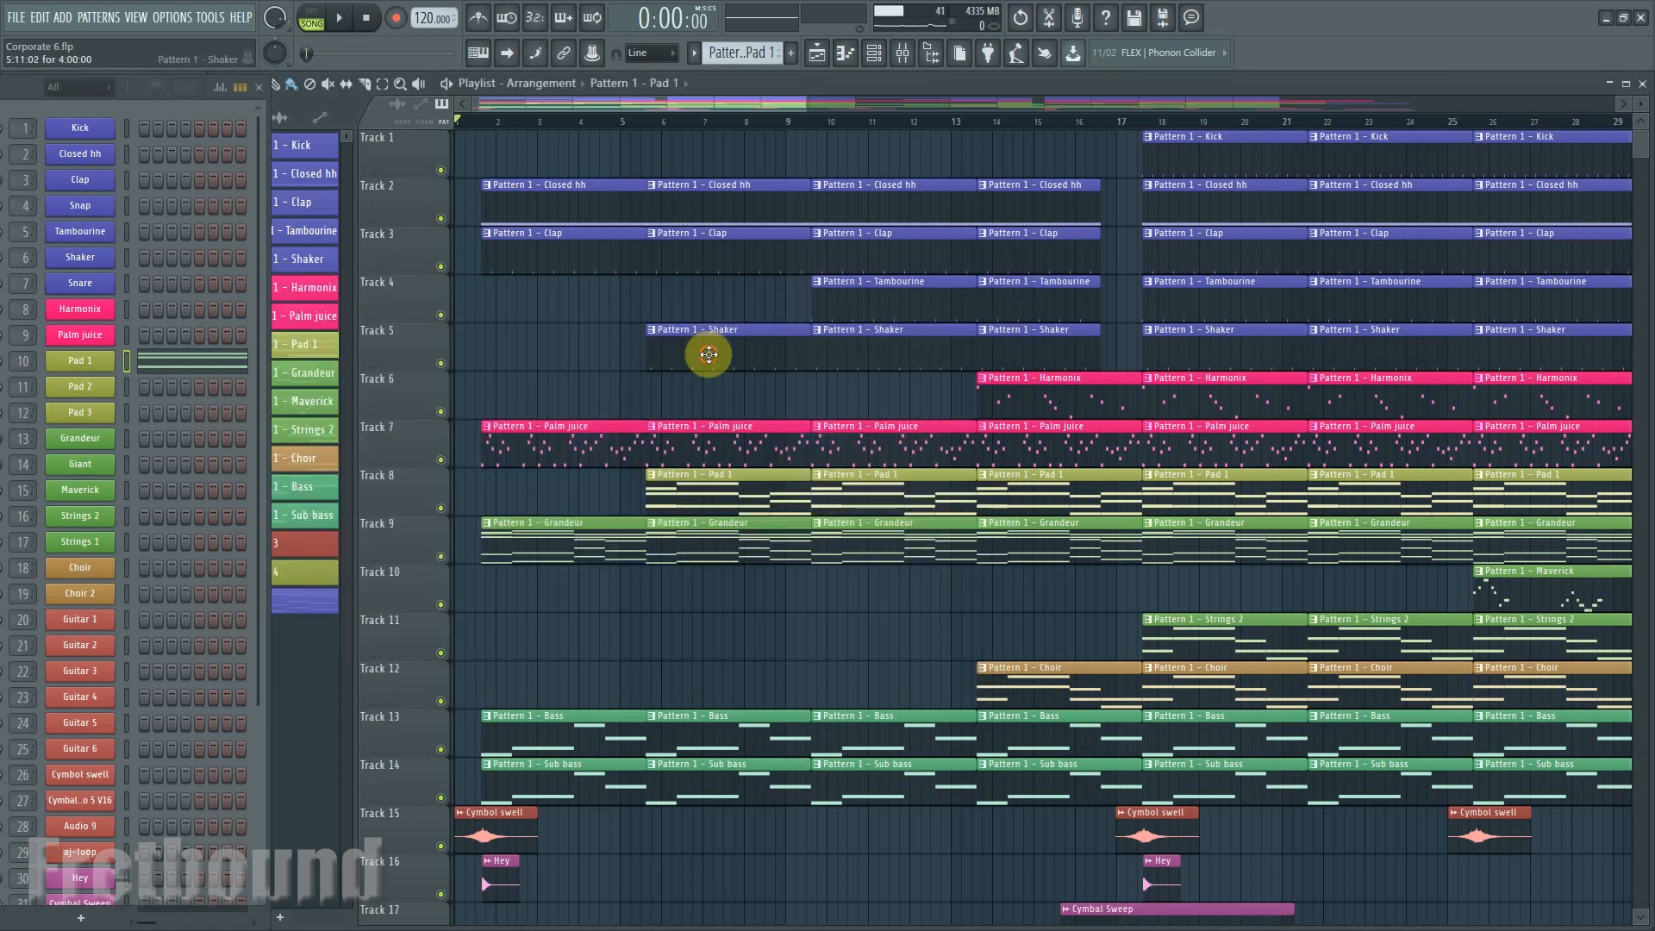
Open the Shaker channel's sampler from its Track 5 pattern, examine the sample, and close it.
left_click(708, 355)
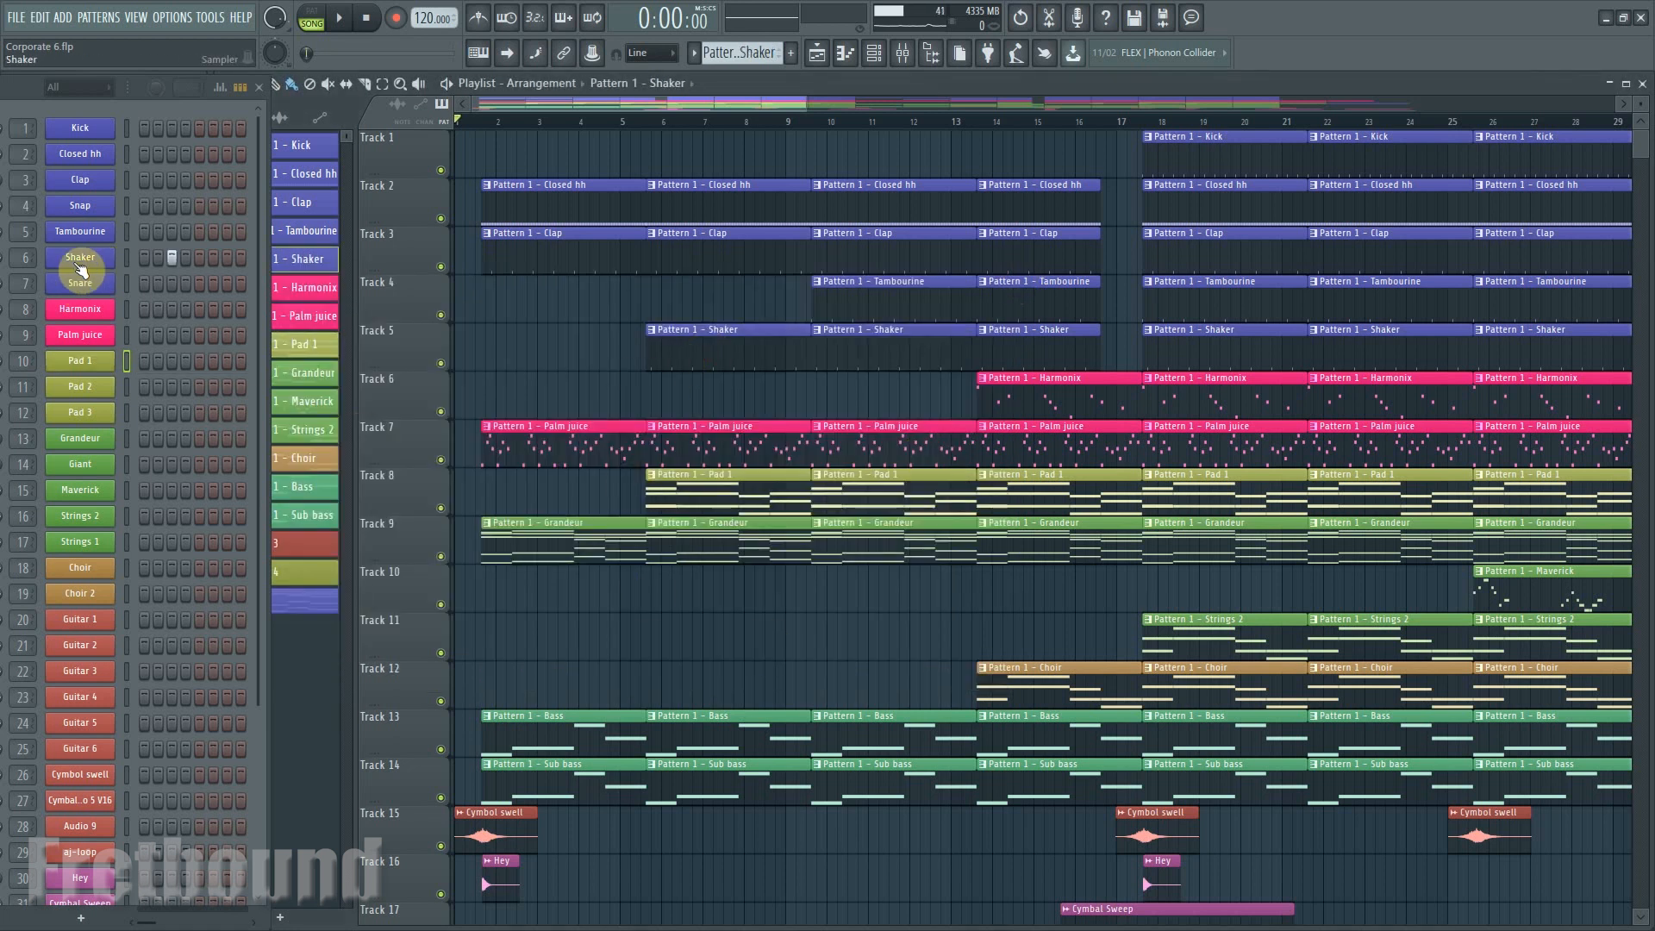
left_click(80, 258)
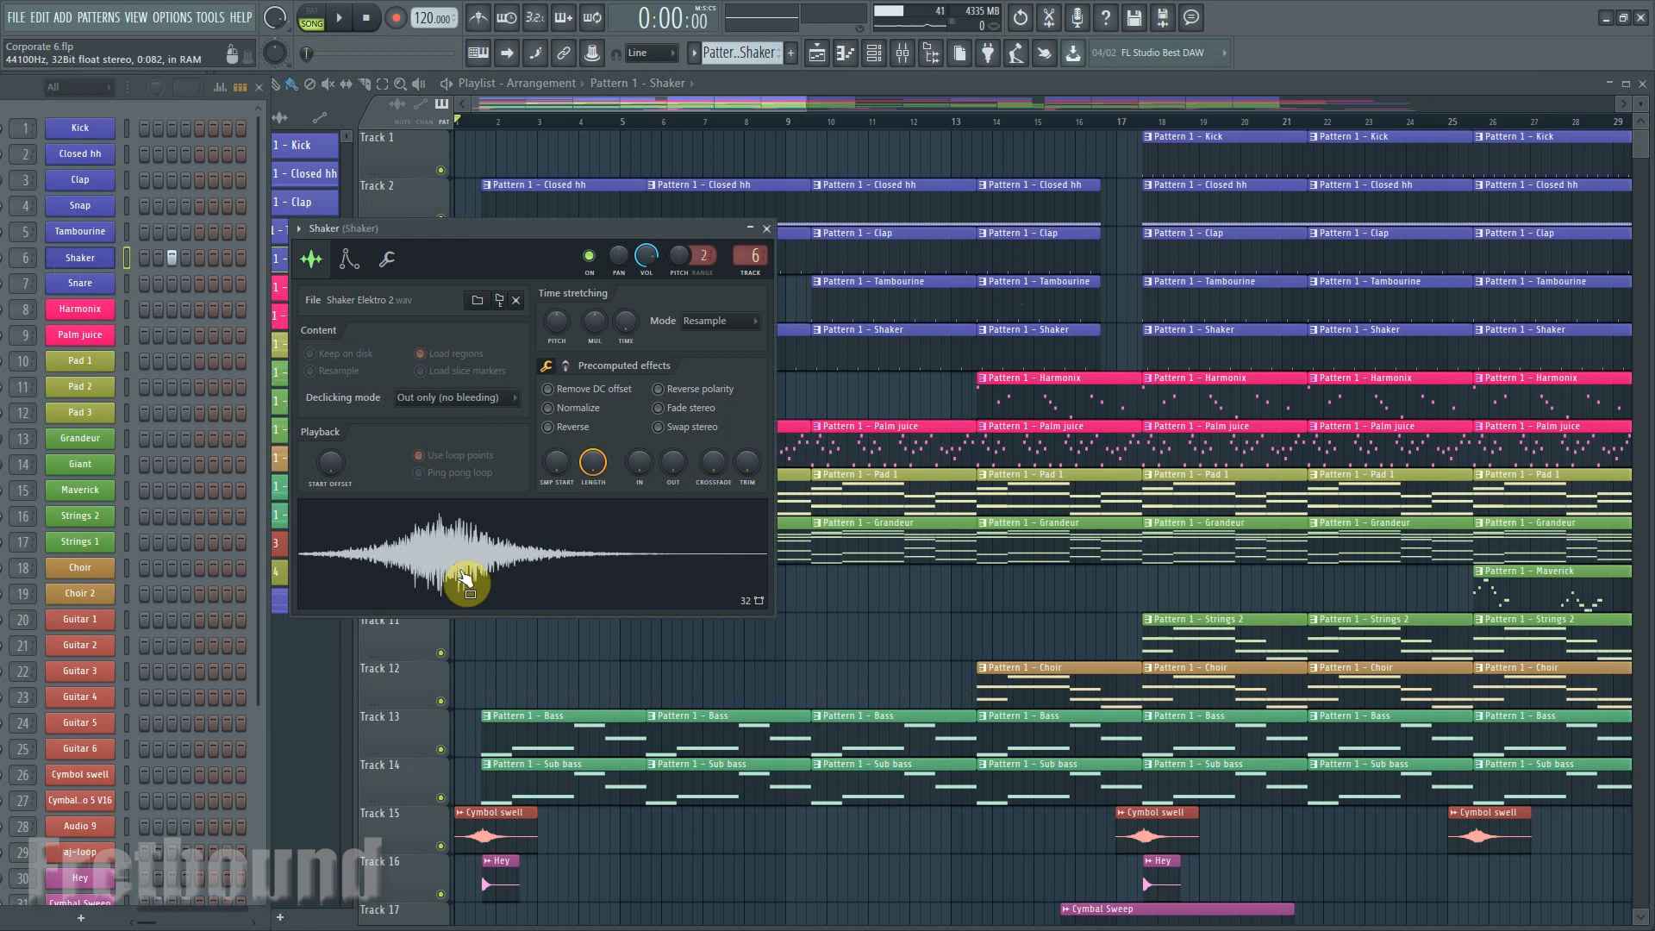
left_click(766, 229)
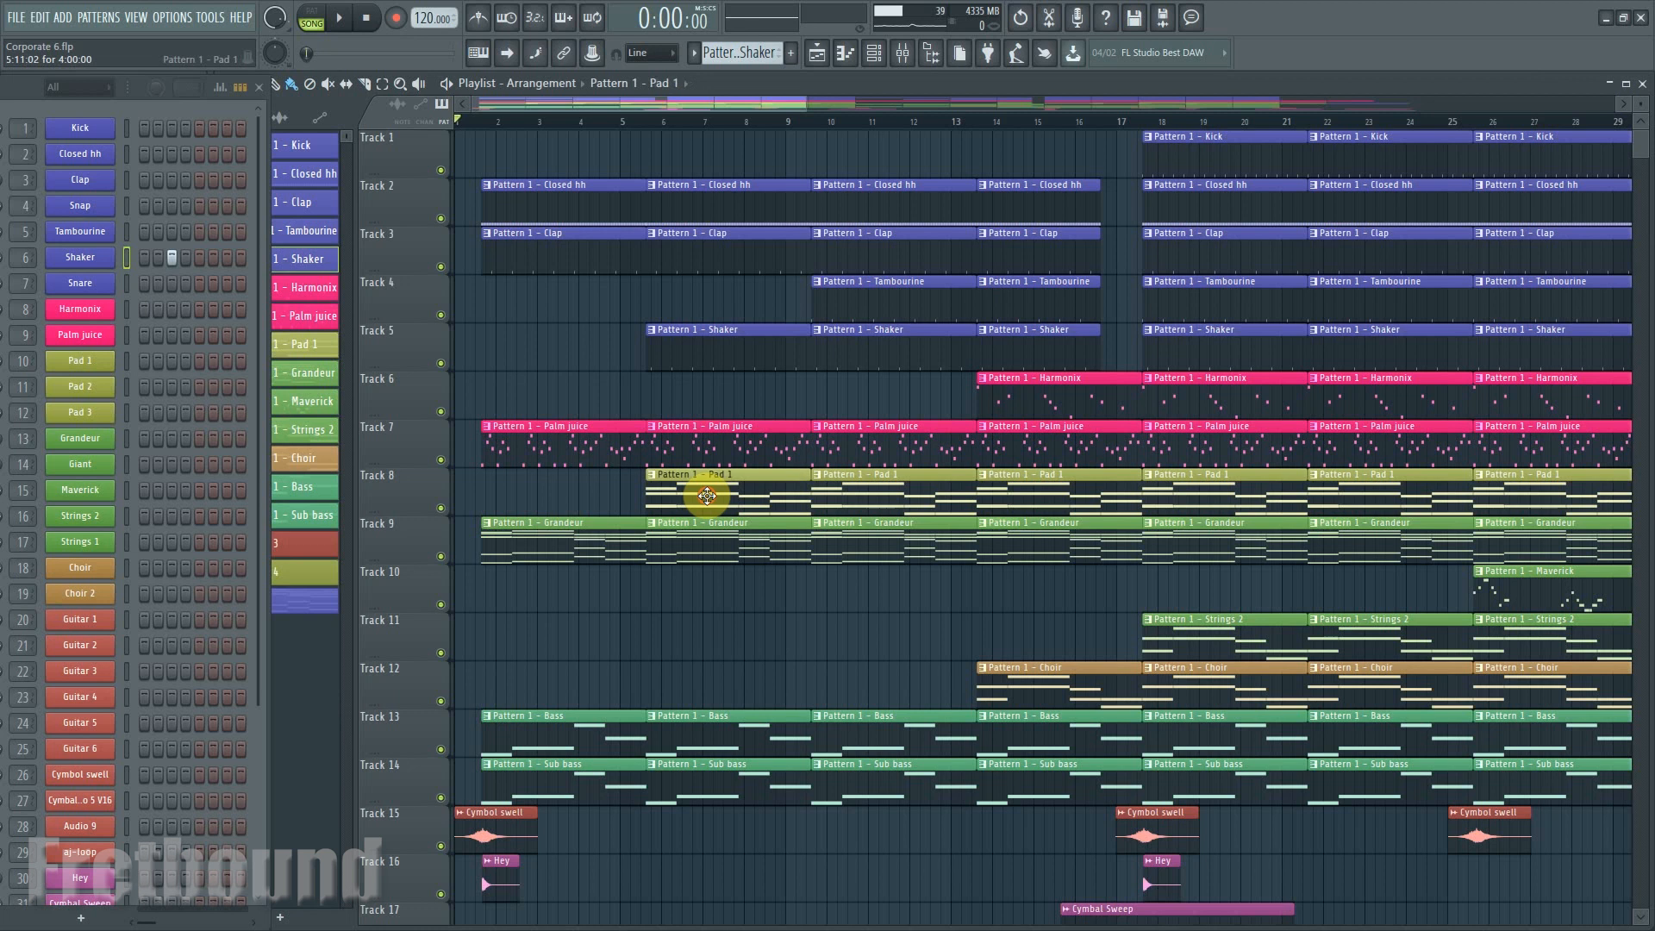
Solo Track 8, play the Pad 1 part from around bar 5, and stop playback.
left_click(705, 491)
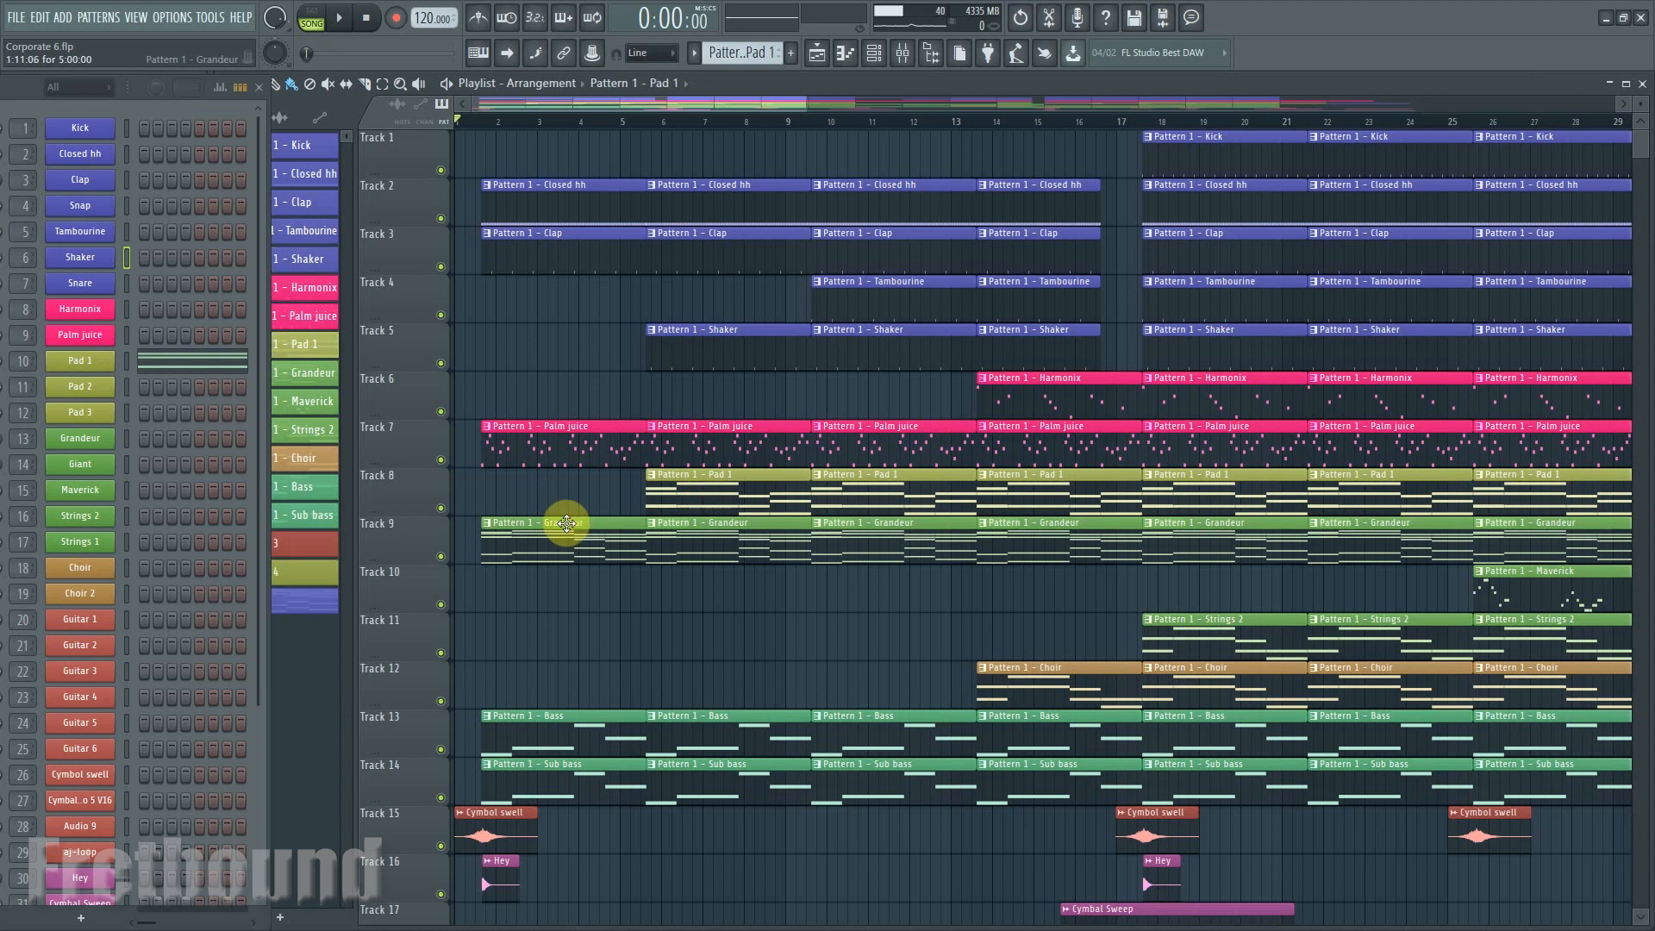
left_click(441, 509)
right_click(441, 509)
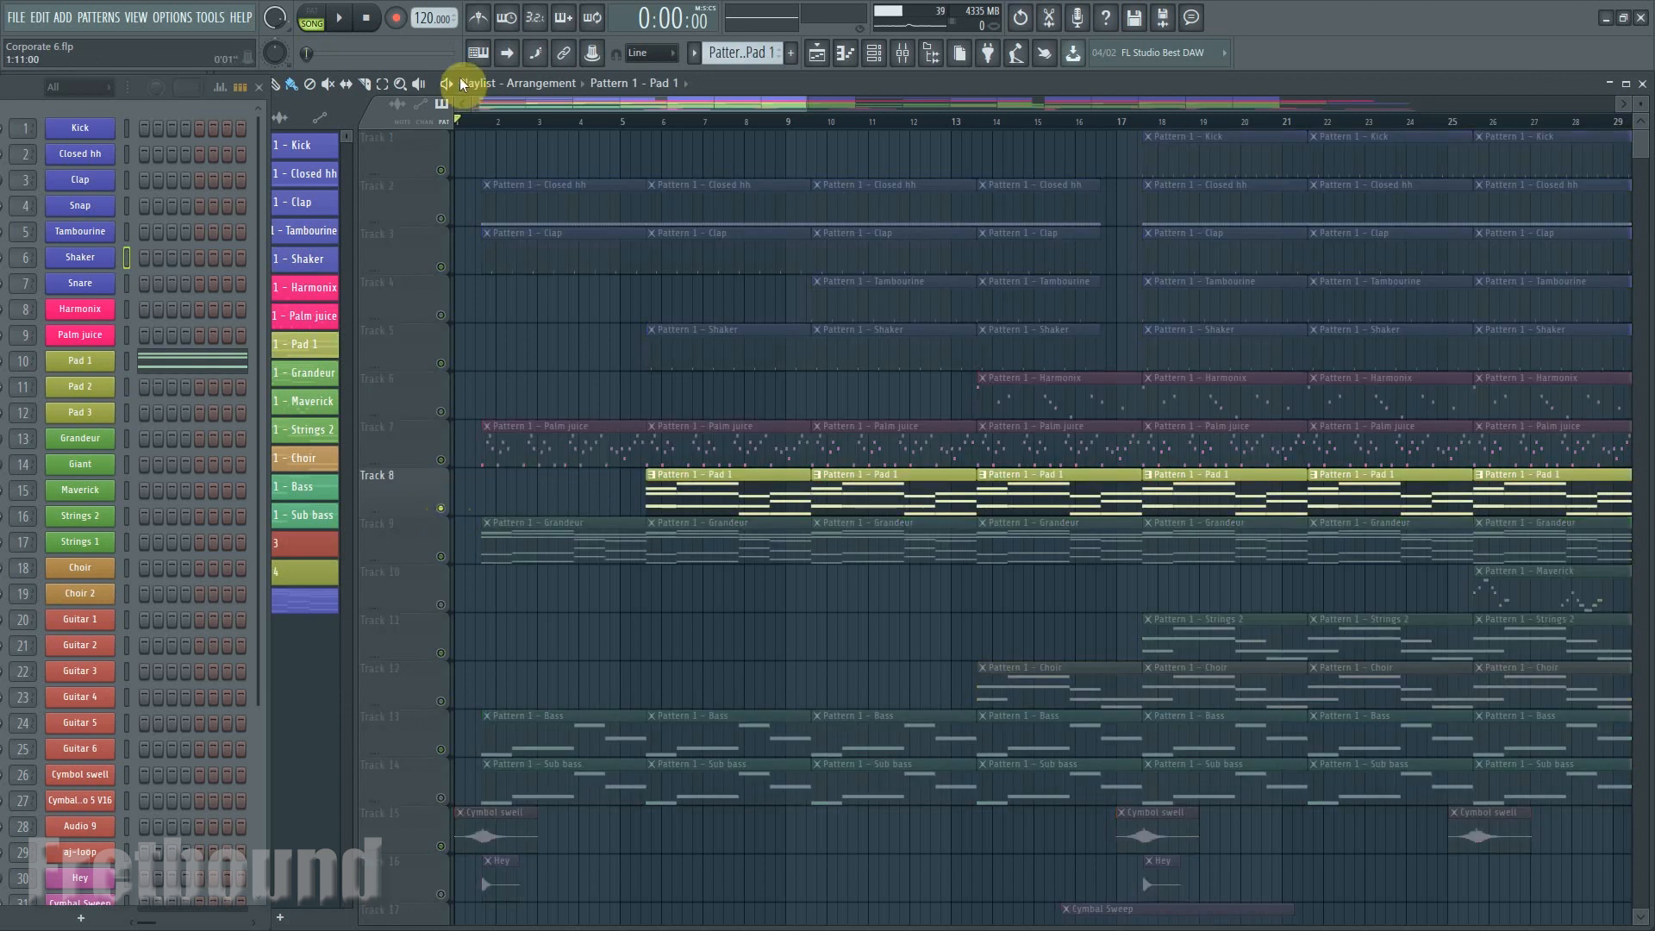
left_click(637, 125)
key("space")
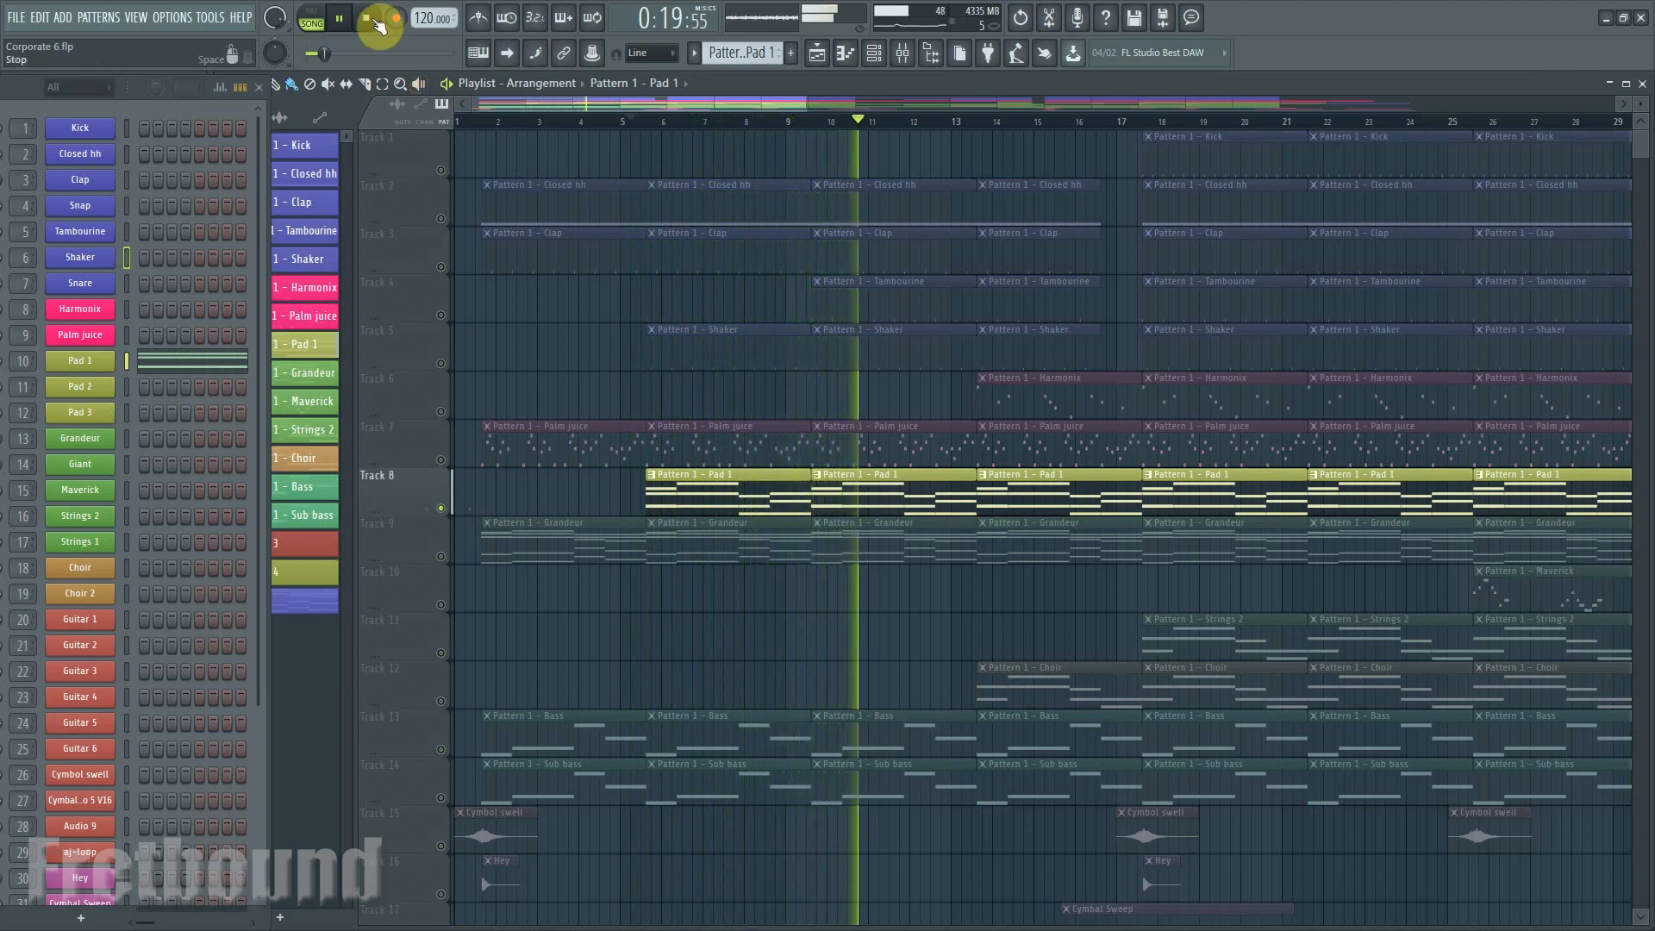
left_click(377, 25)
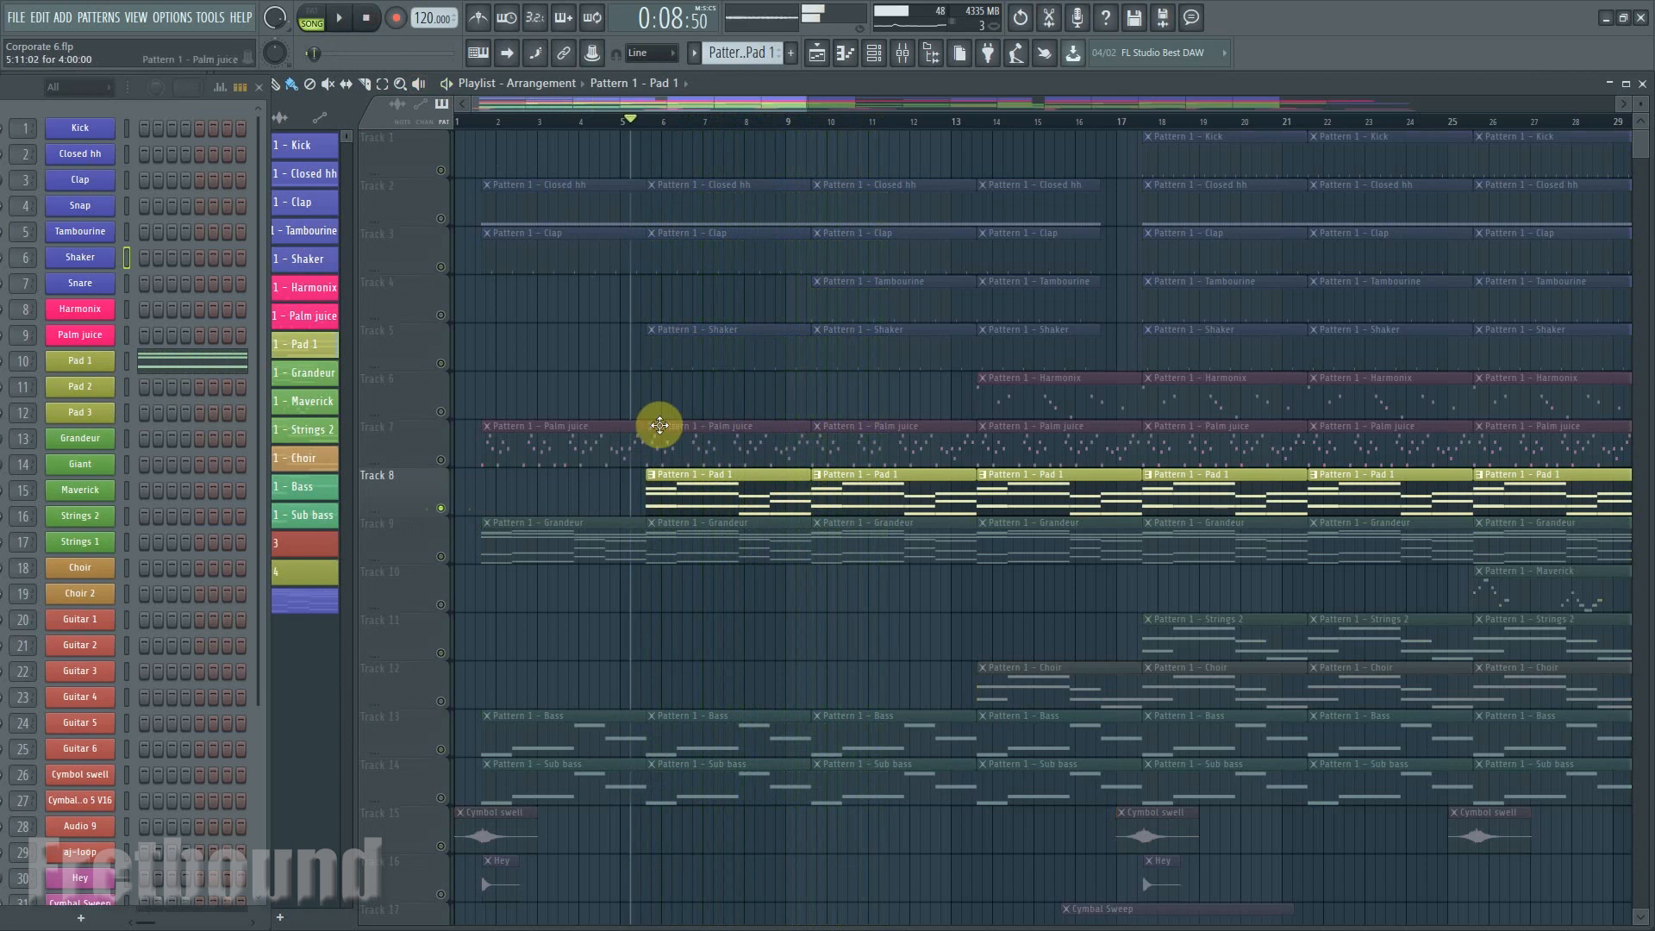
Add Track 5 to the solo, play the Shaker together with Pad 1, and stop playback.
left_click(441, 363)
key("space")
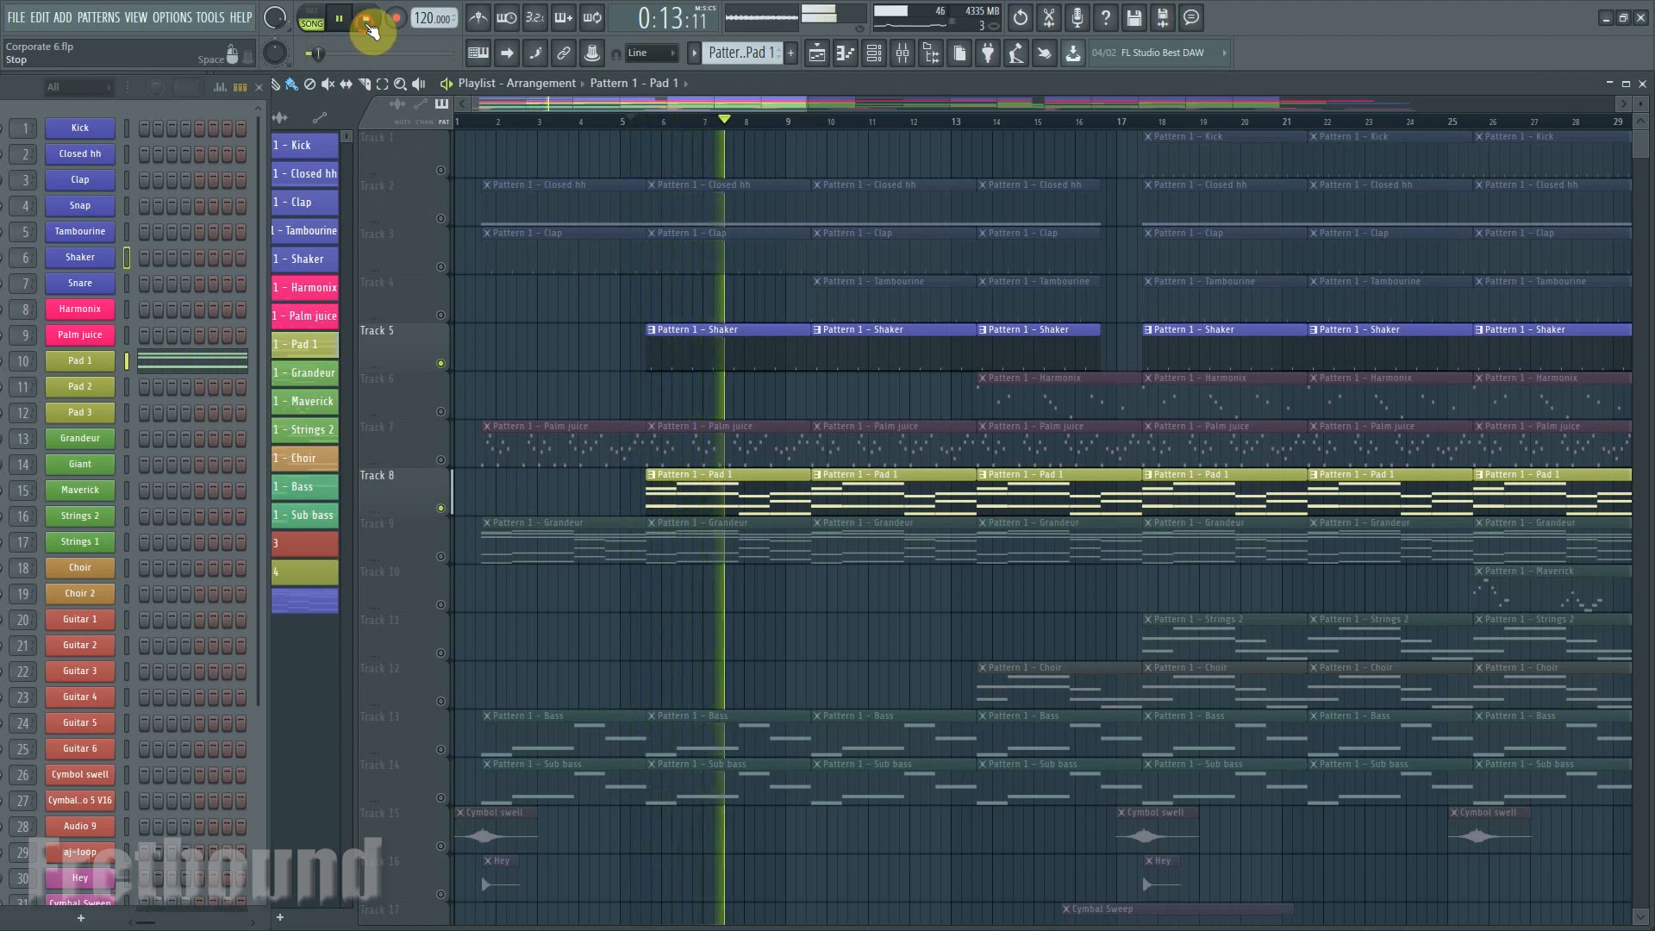
left_click(369, 26)
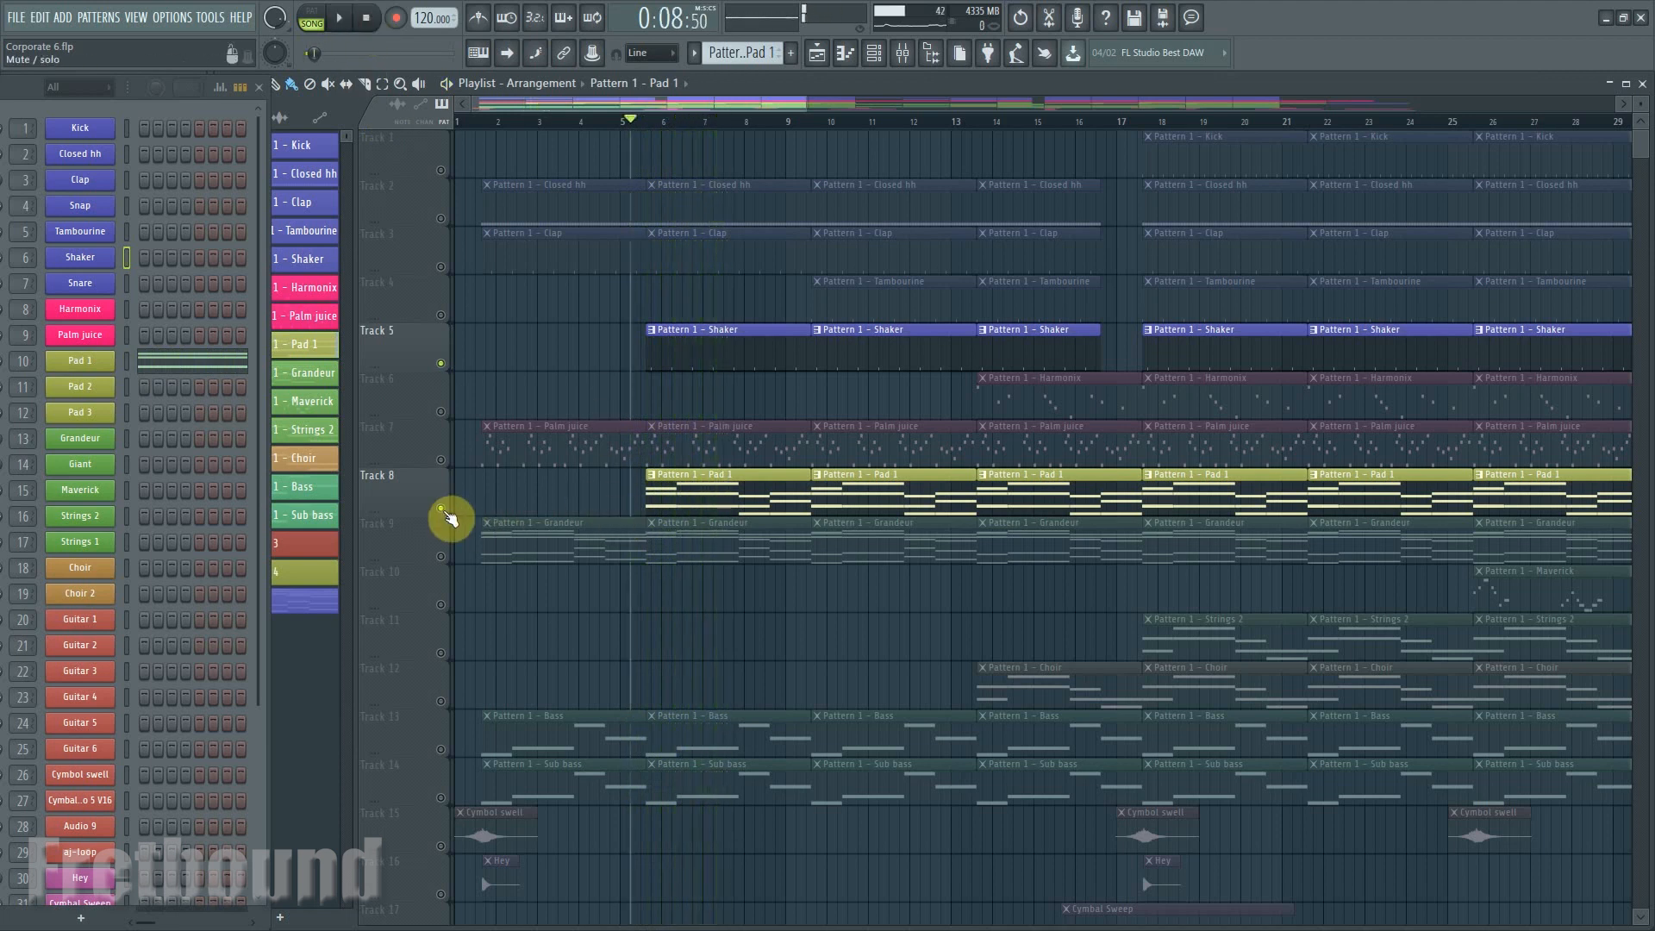
Unsolo Tracks 5 and 8, play the full arrangement from around bar 5, and stop playback.
right_click(441, 509)
right_click(441, 509)
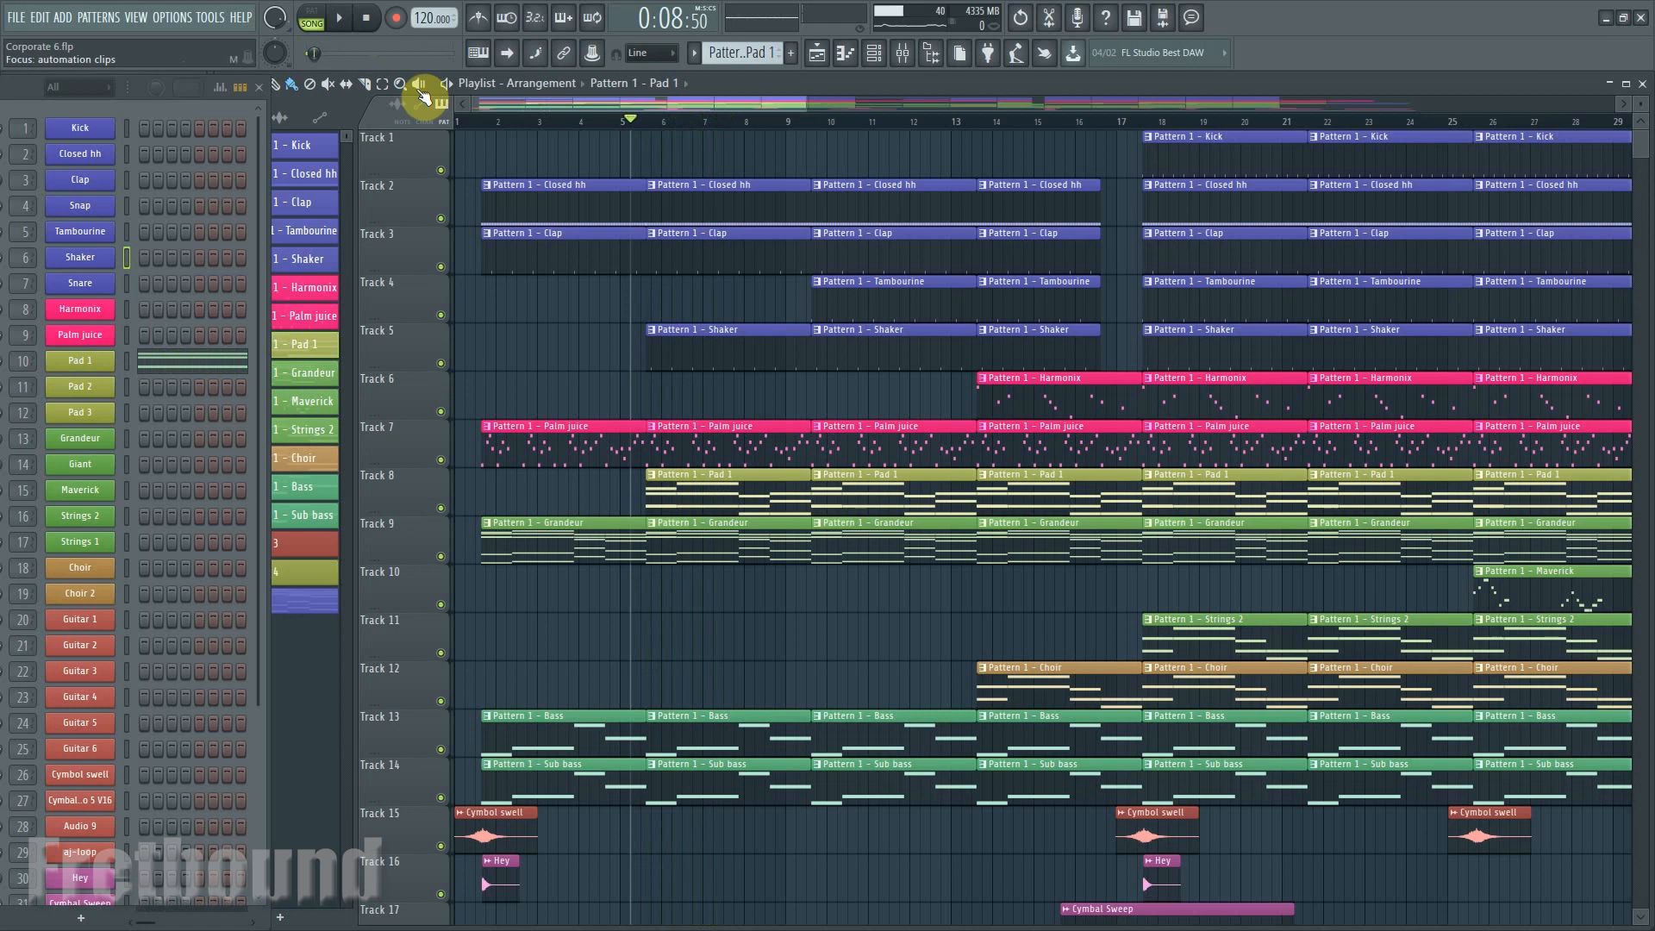
left_click(339, 17)
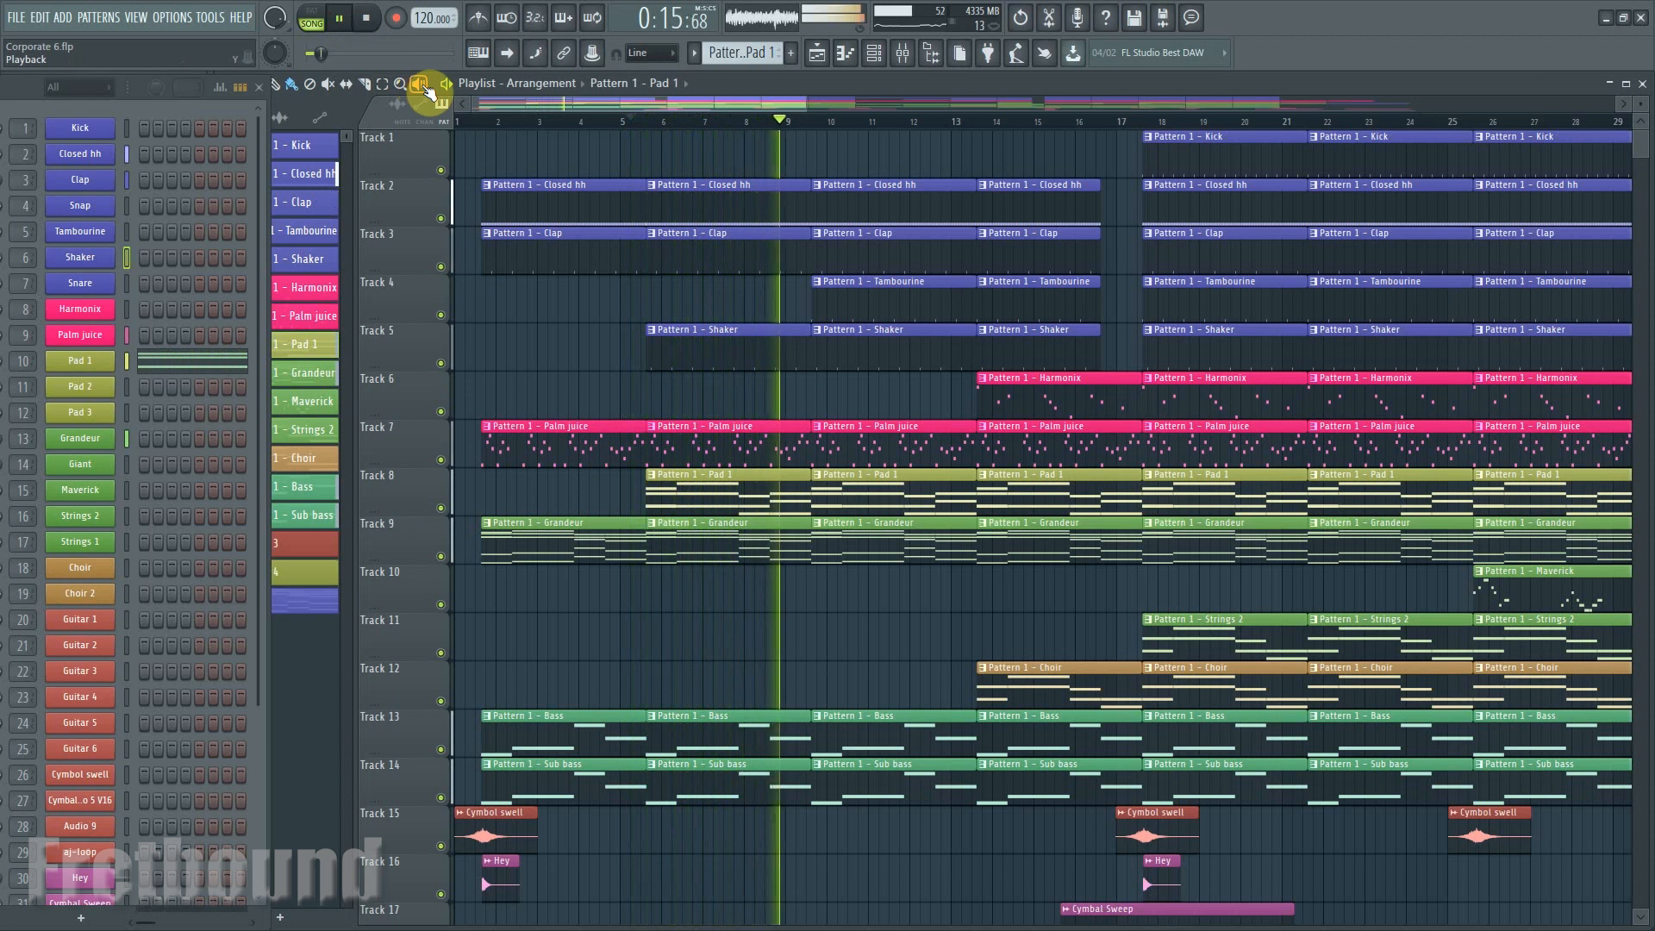
left_click(370, 21)
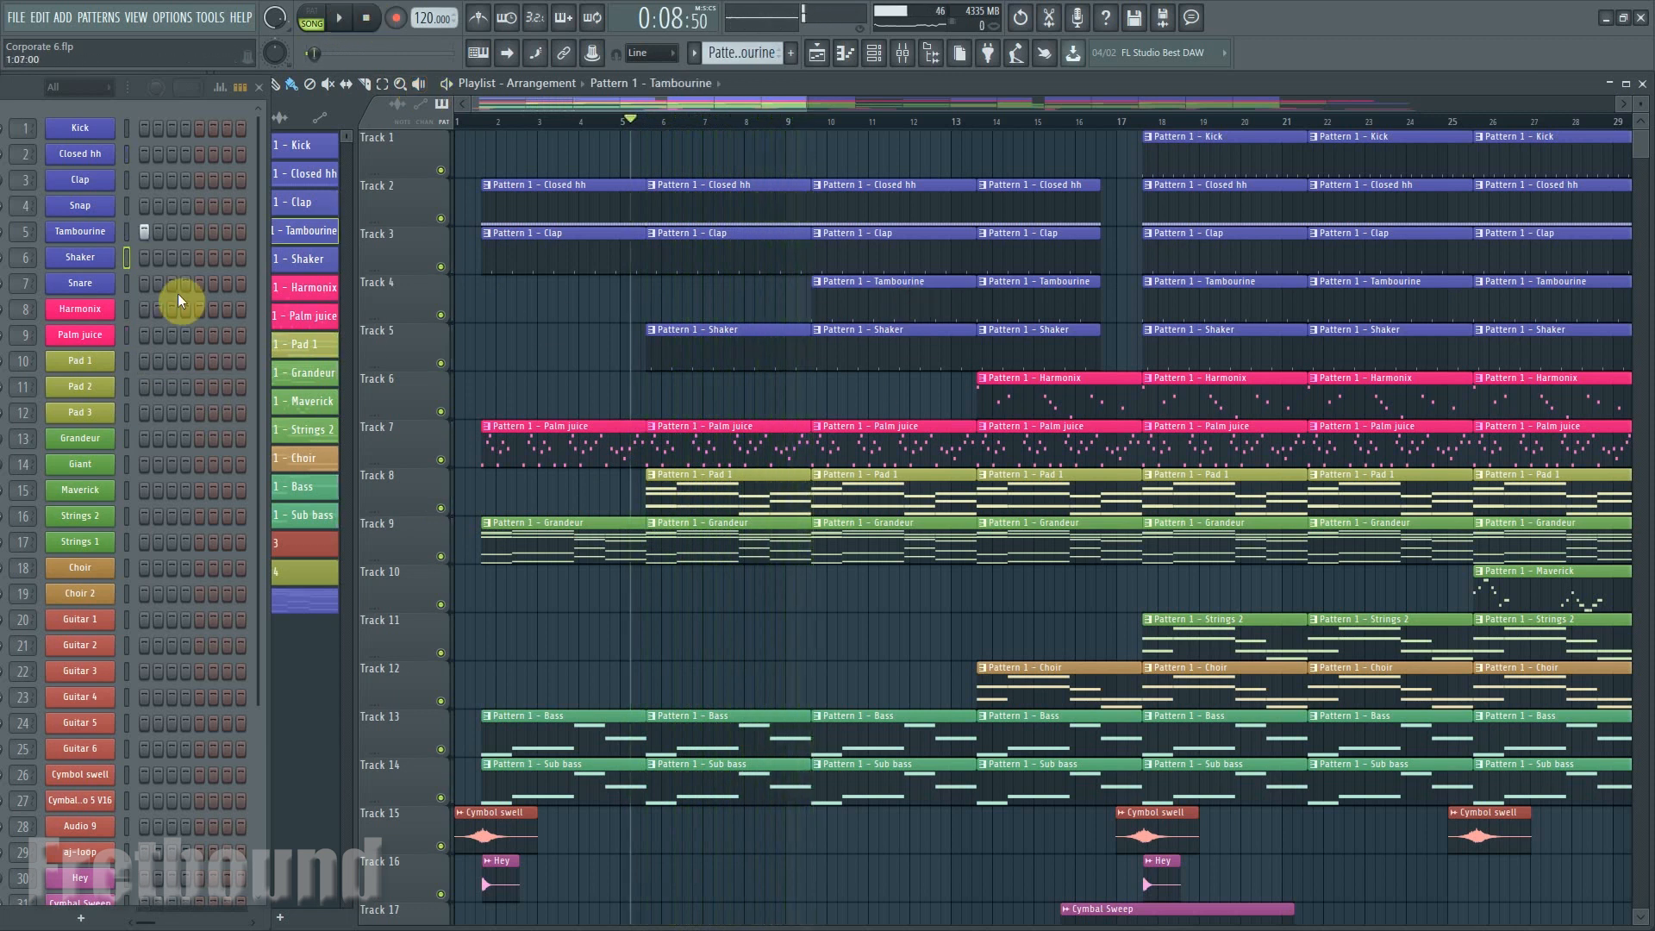
Open the Tambourine channel's sampler, audition its Cabasa Dubway sample, and close the sampler.
left_click(86, 233)
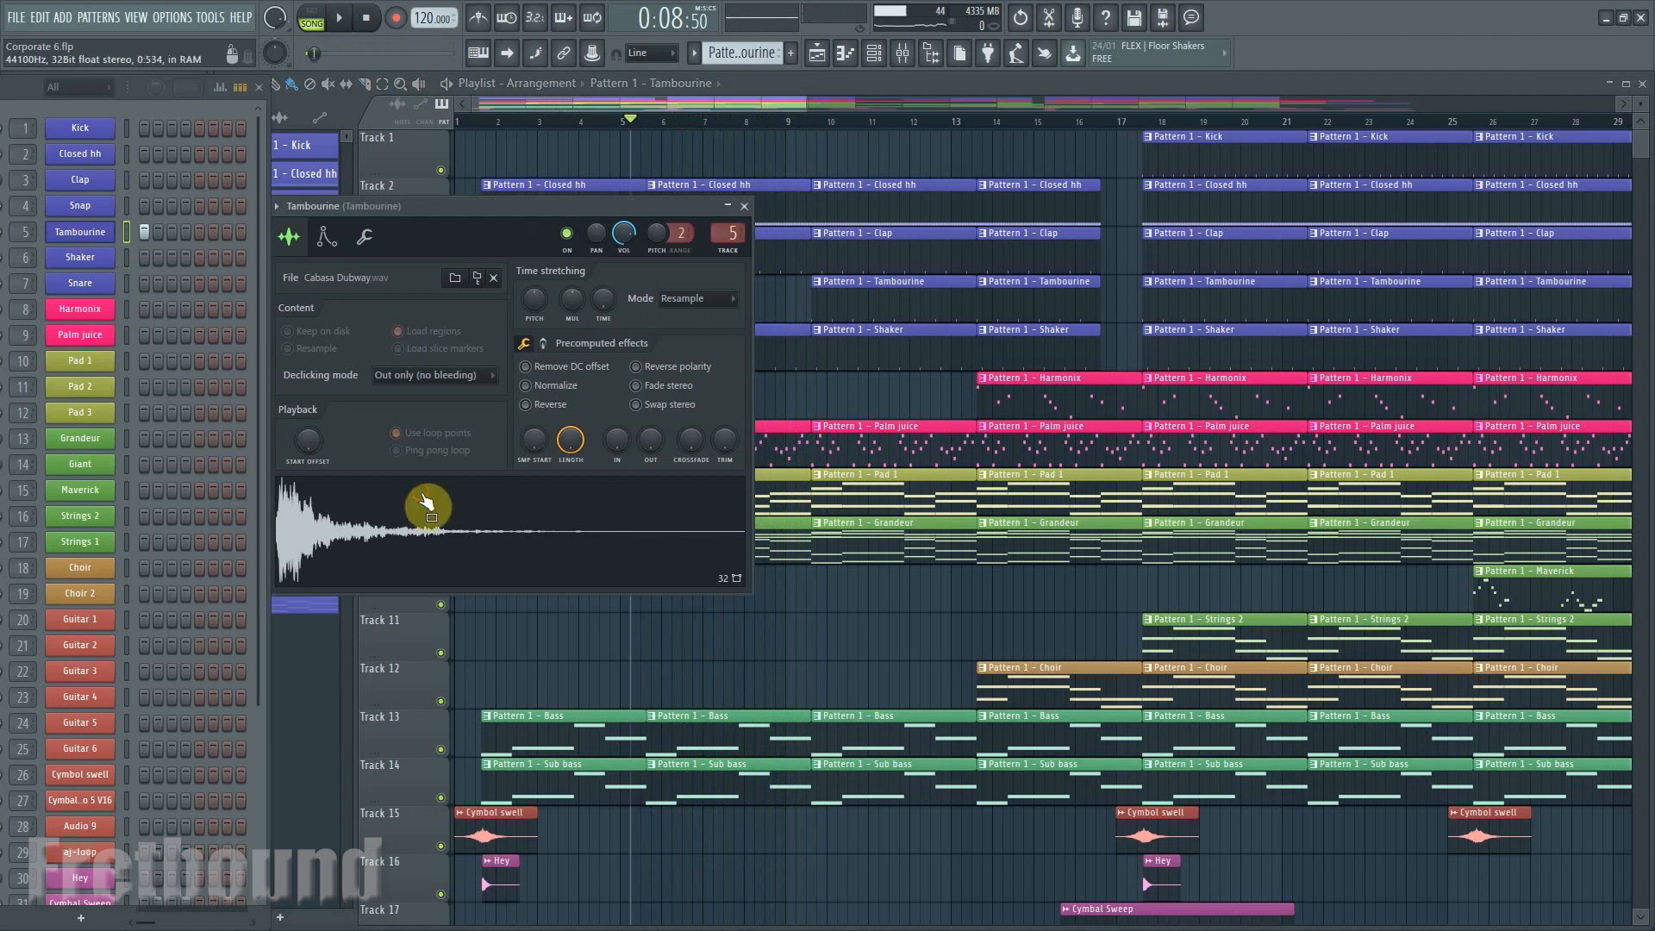
left_click(397, 530)
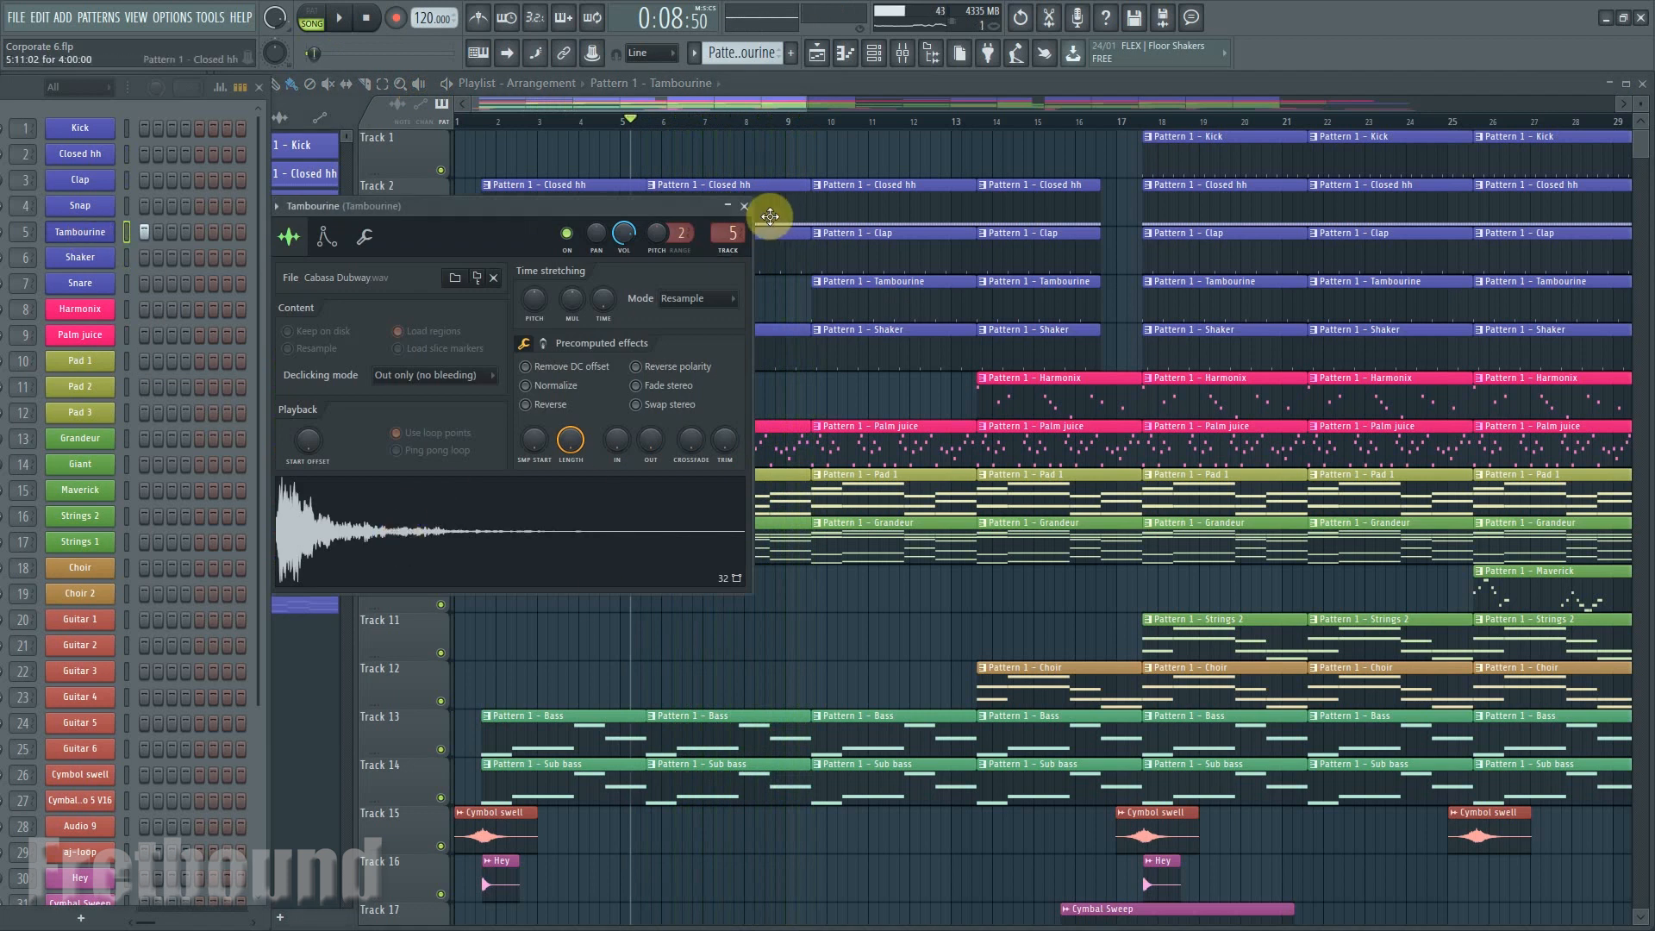
left_click(746, 209)
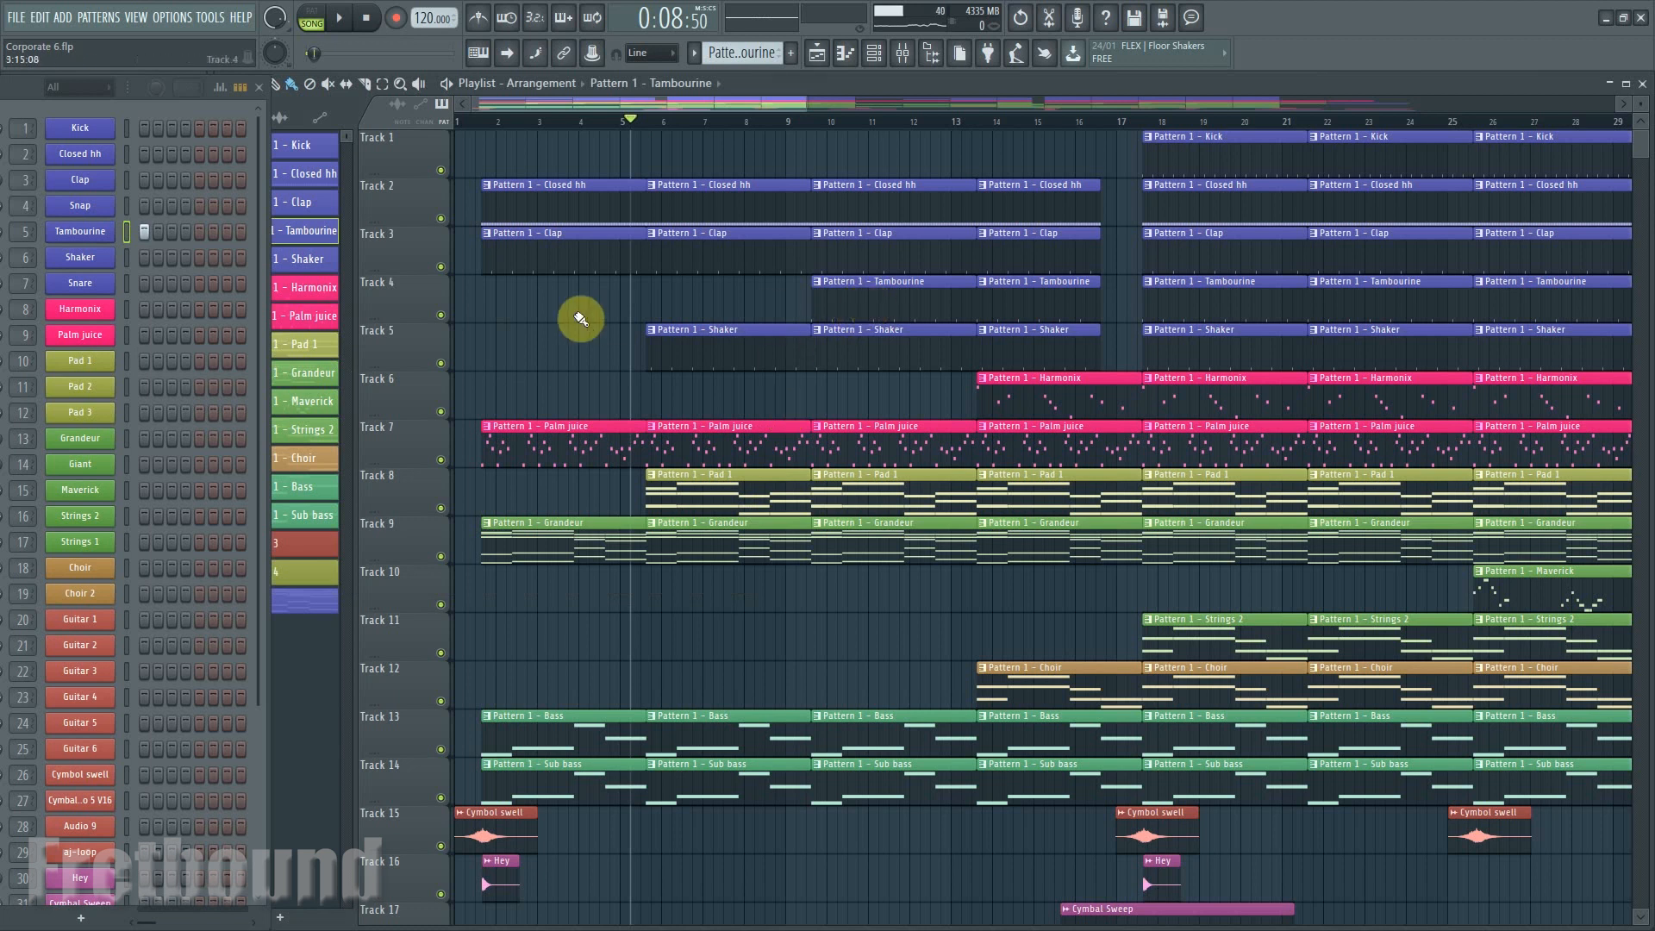
Select the Closed hh pattern, and alternate between the Tambourine and Shaker patterns to compare their steps.
left_click(578, 209)
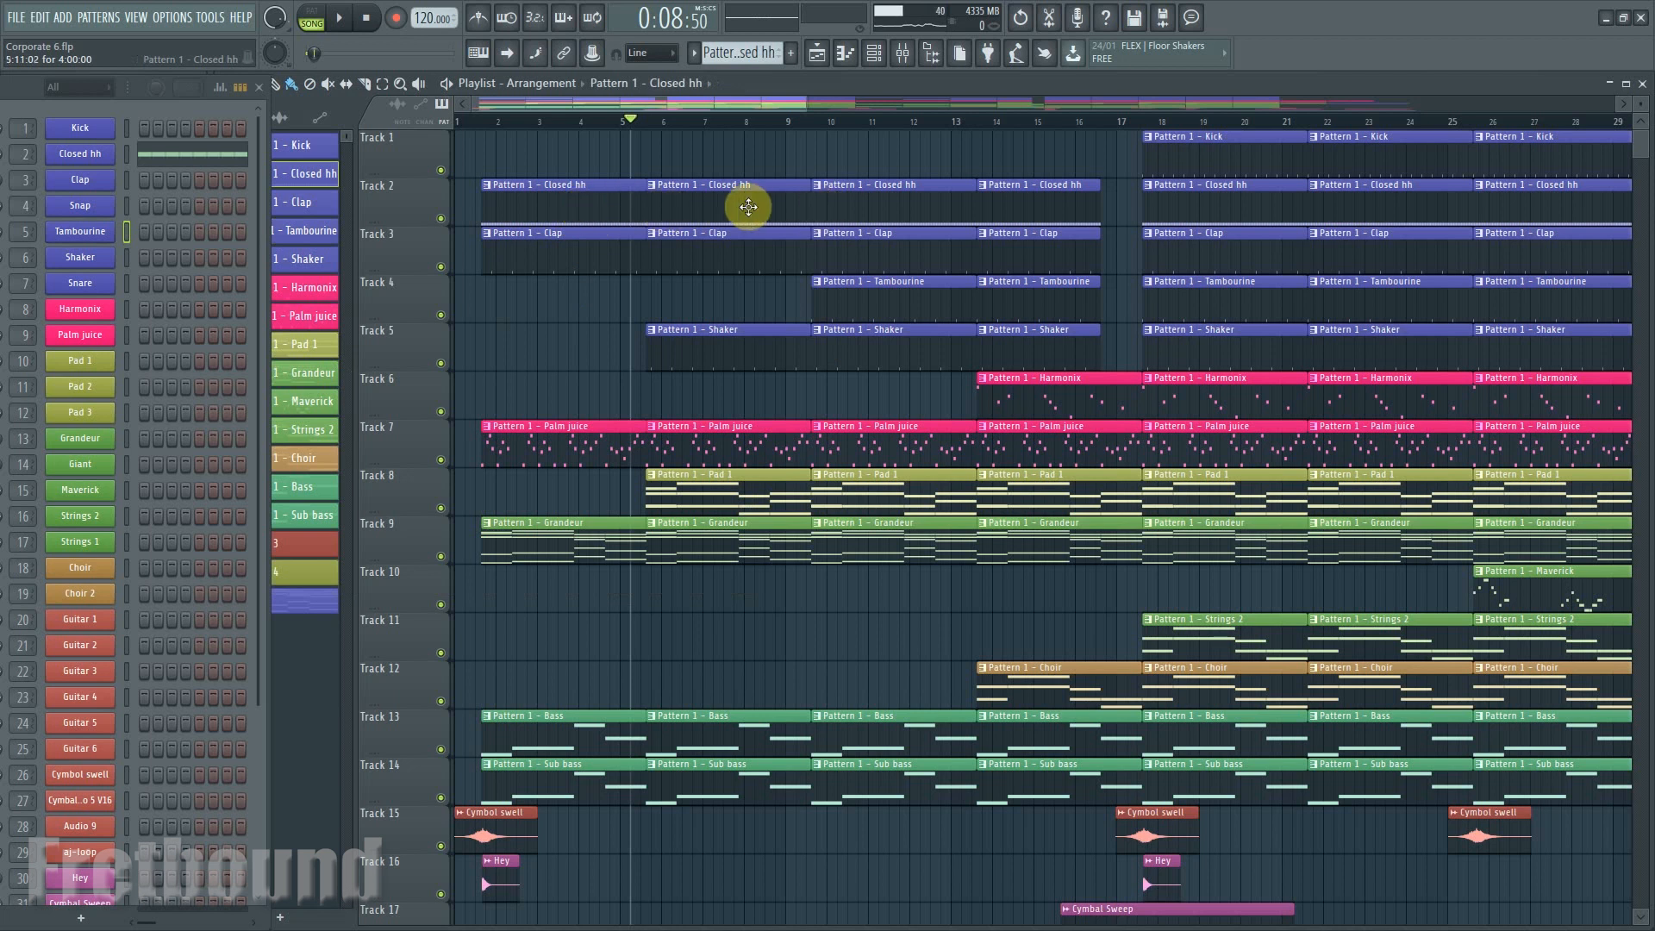
left_click(848, 297)
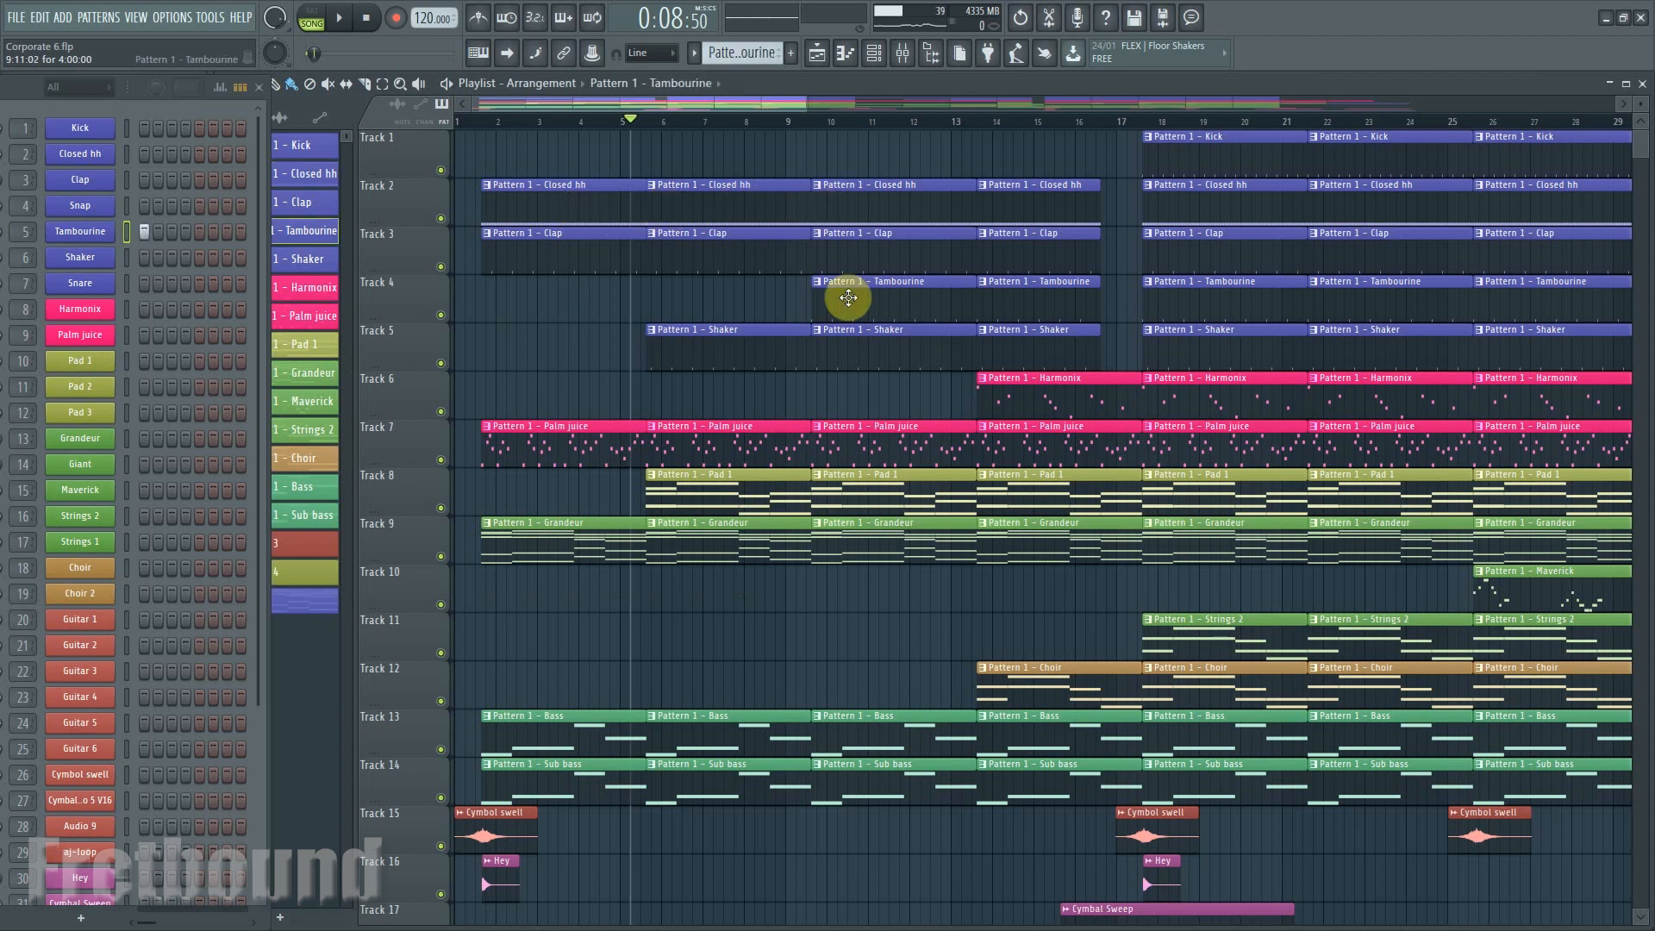
left_click(872, 324)
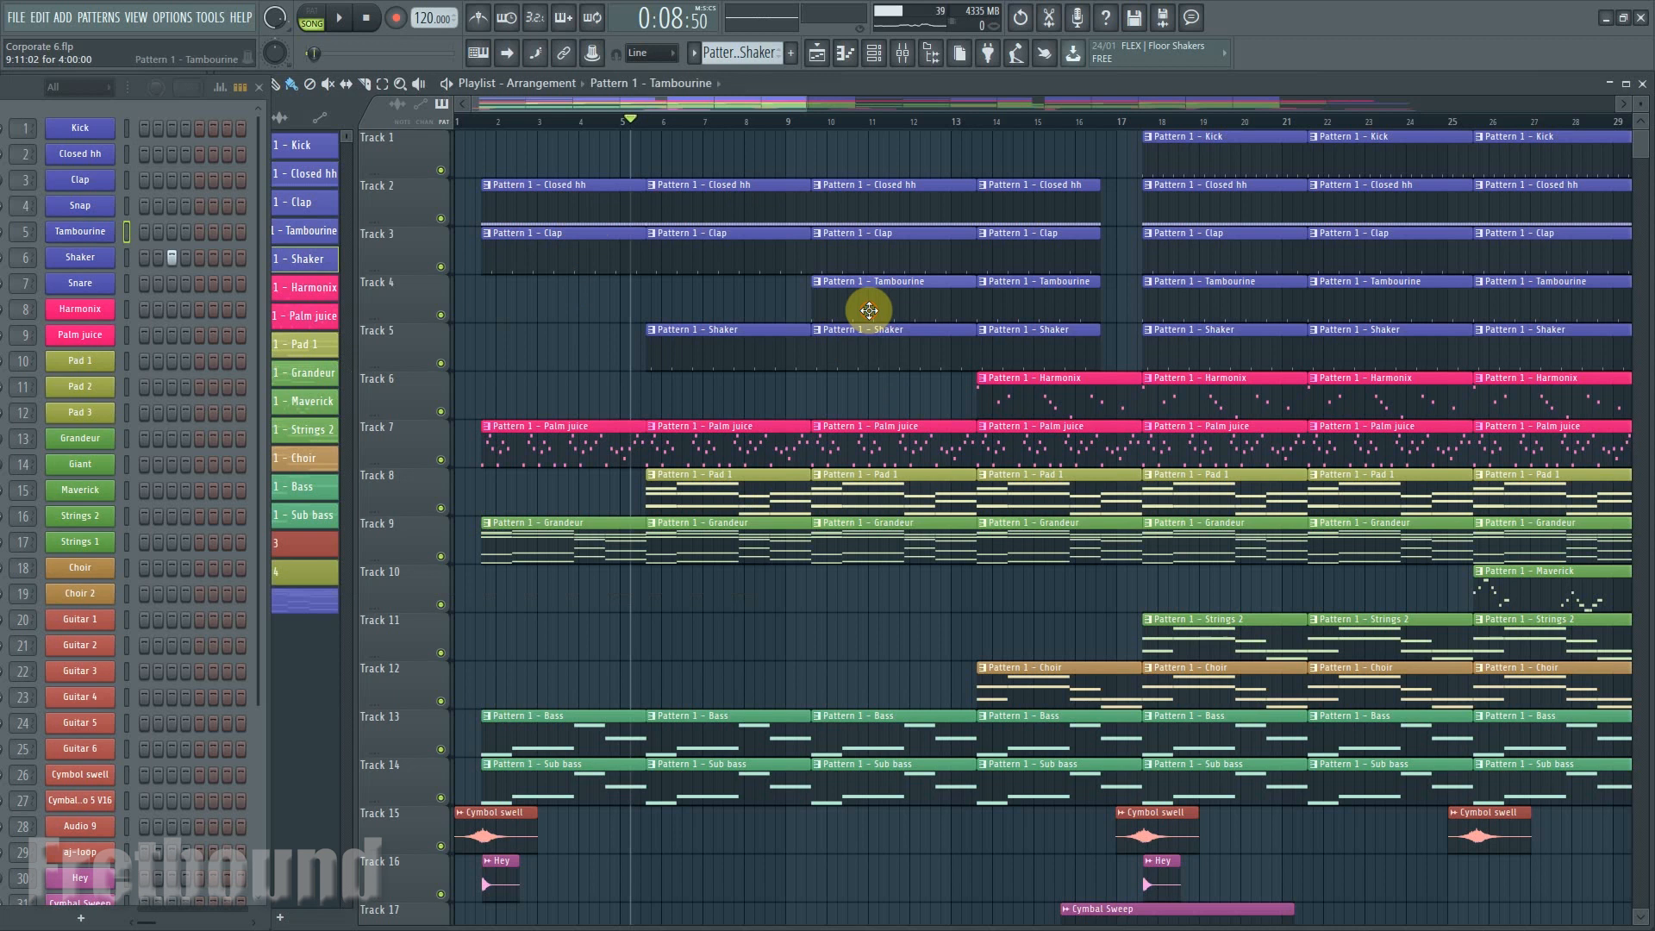
left_click(872, 343)
left_click(872, 306)
left_click(871, 344)
left_click(872, 305)
left_click(871, 352)
left_click(862, 302)
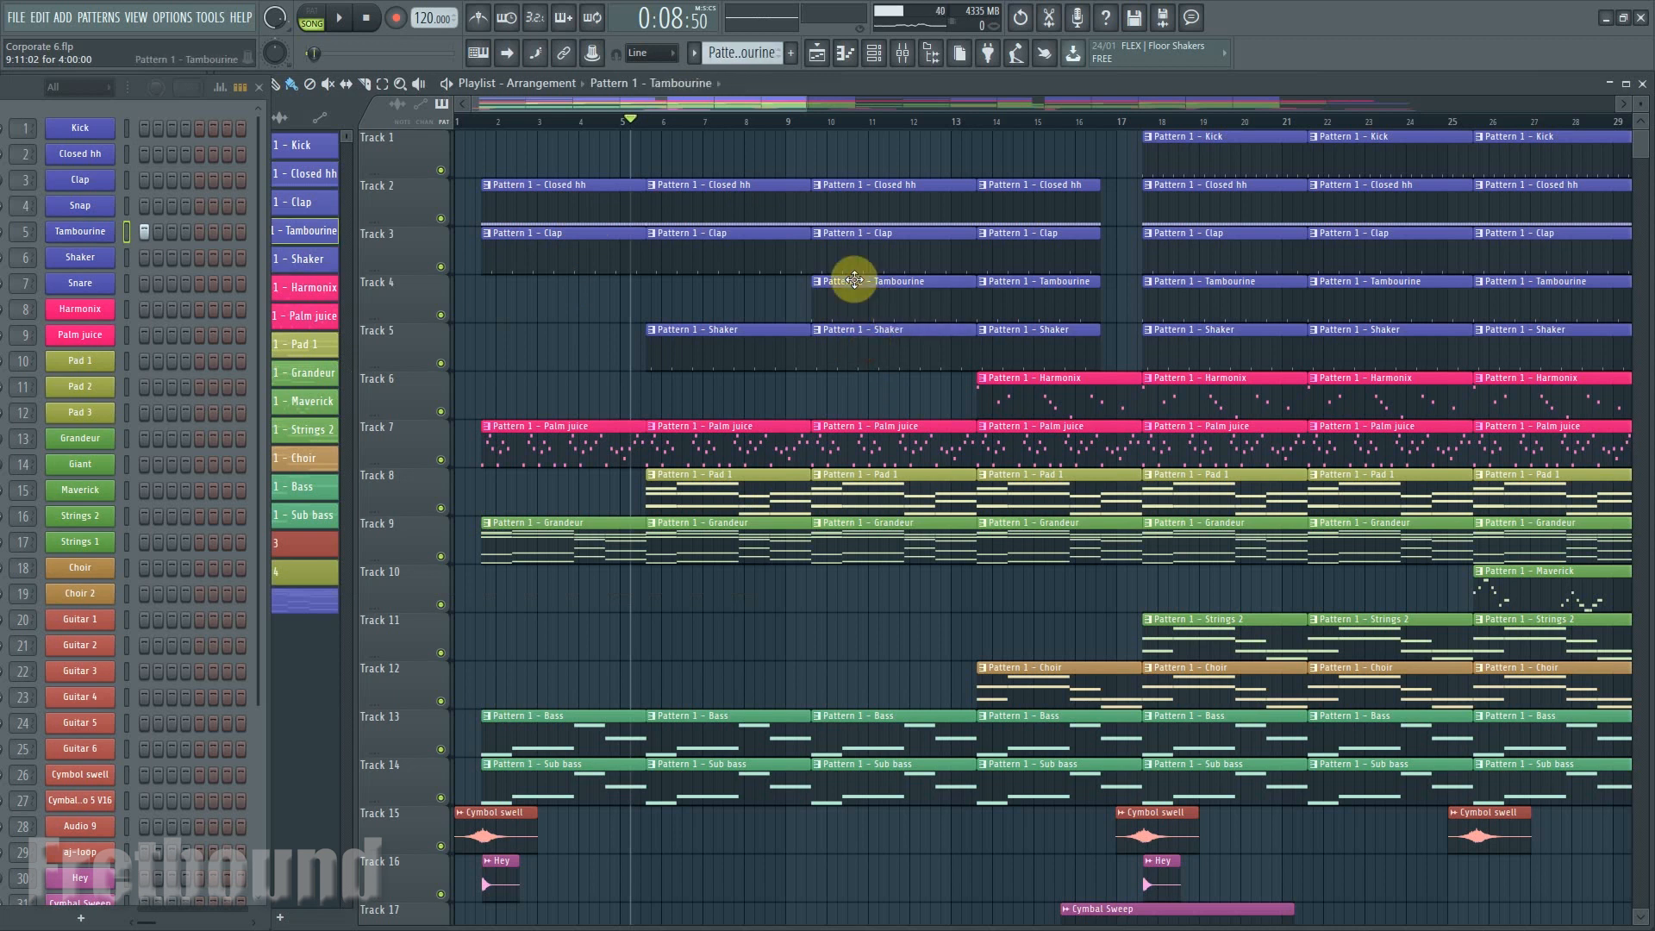
Play the full arrangement from around bar 9, where the Tambourine enters, and stop playback.
left_click(805, 128)
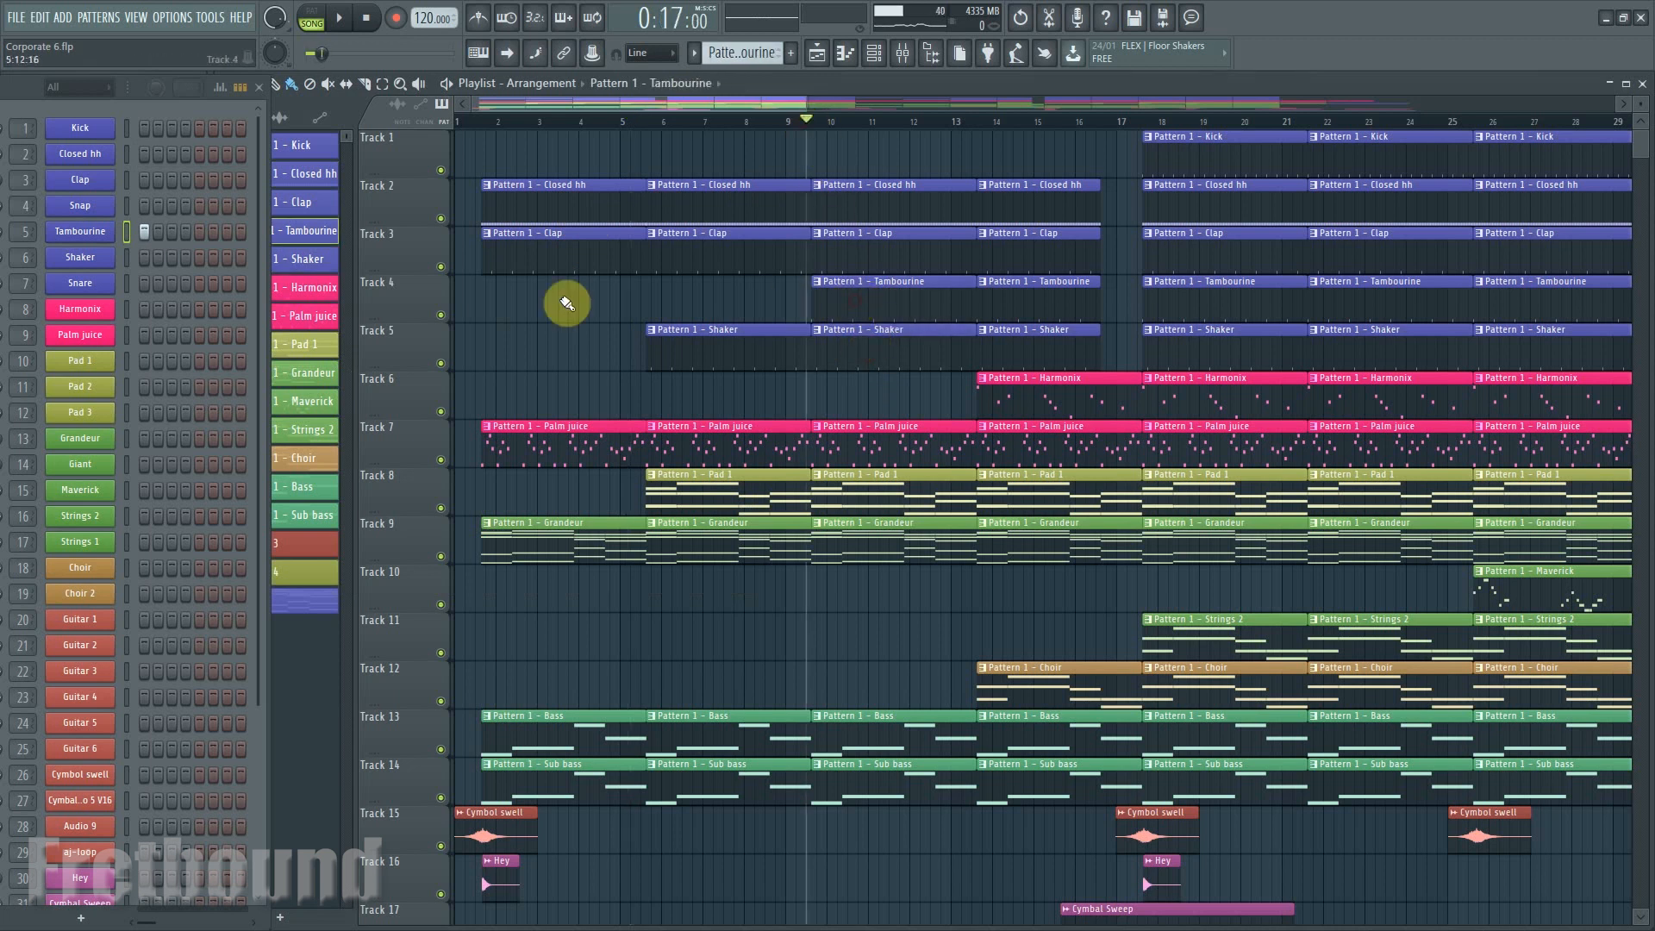
left_click(339, 19)
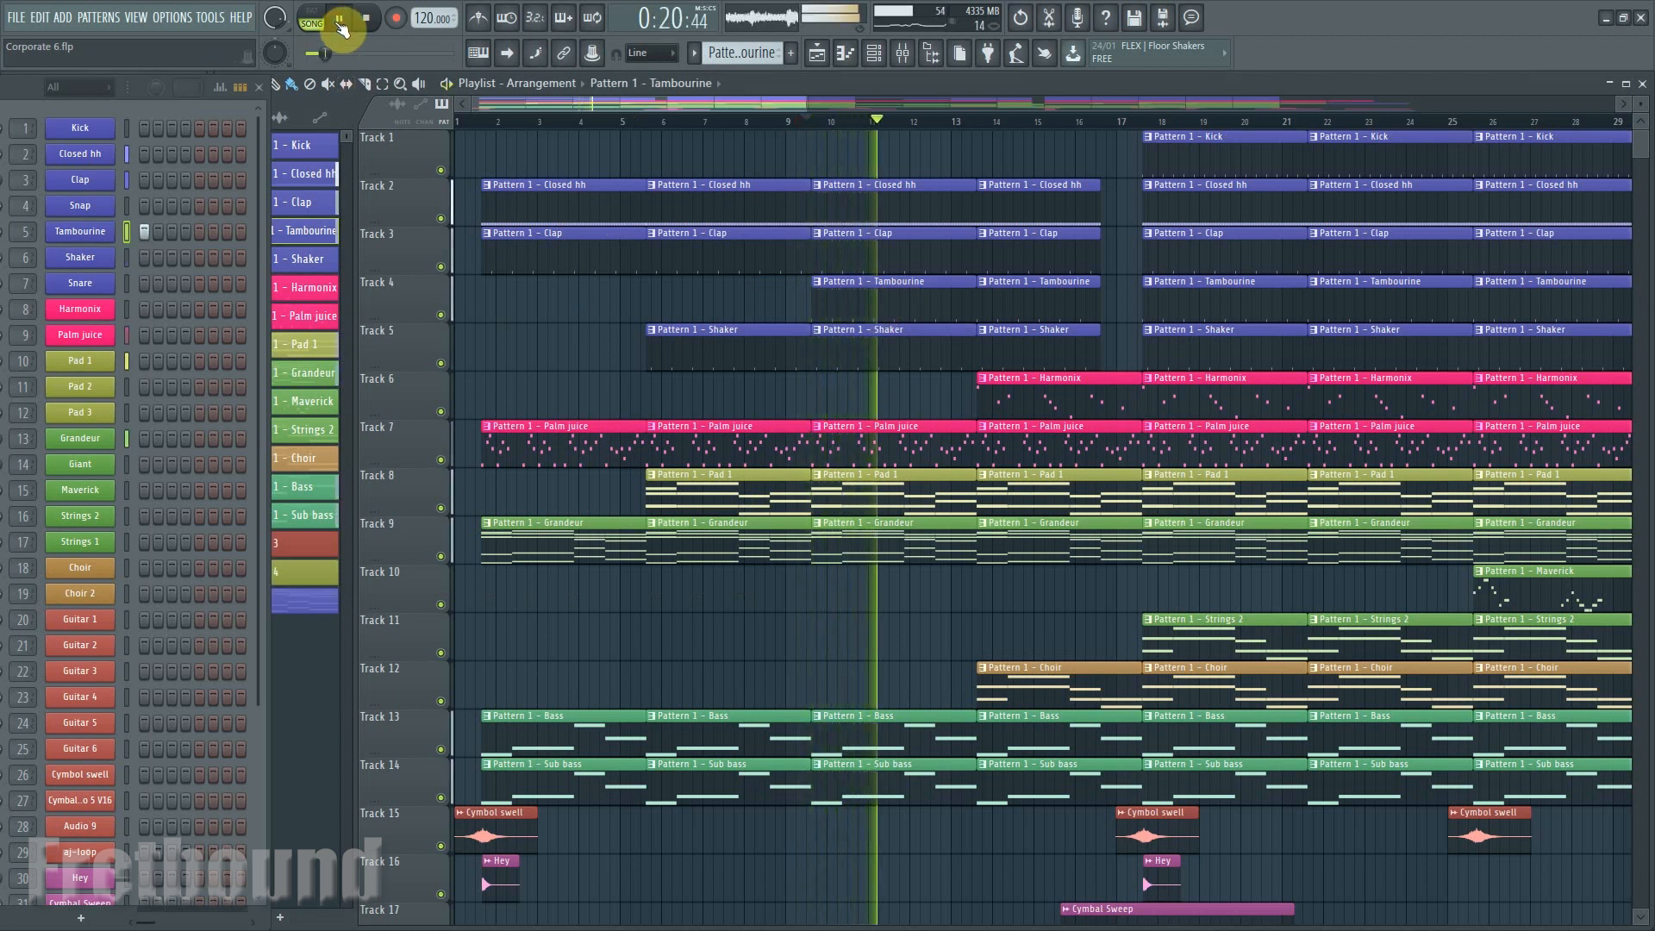
left_click(366, 18)
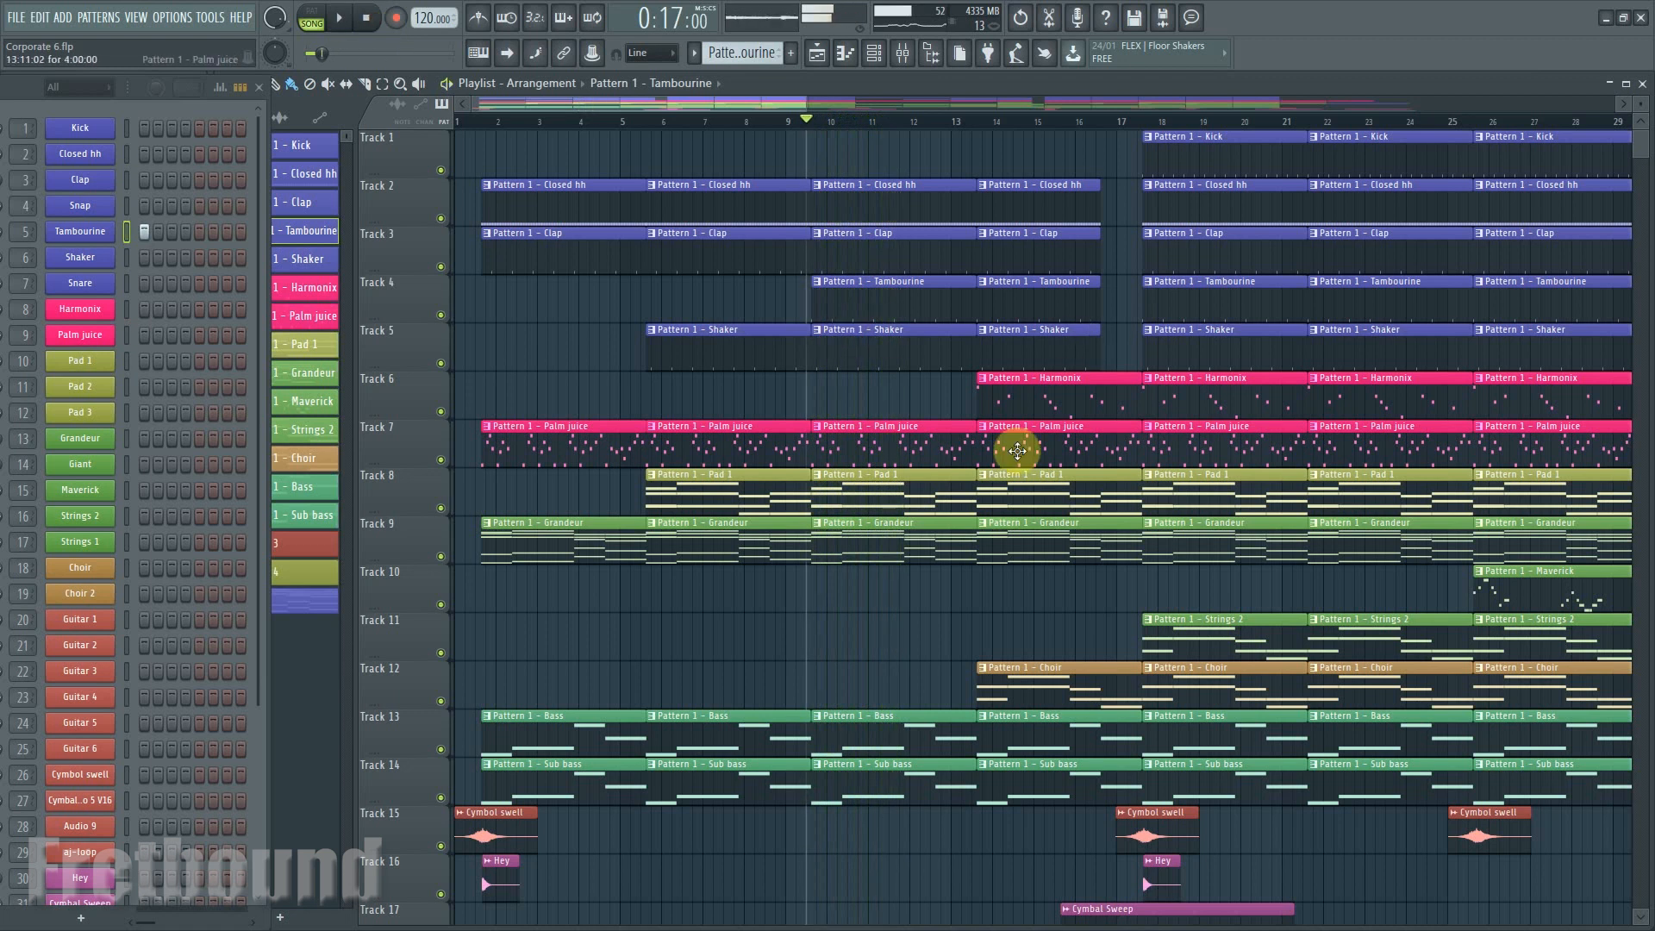
Select the Harmonix pattern, place the playhead near bar 13, and open and close the Harmonix channel's Kontakt instrument.
left_click(1072, 399)
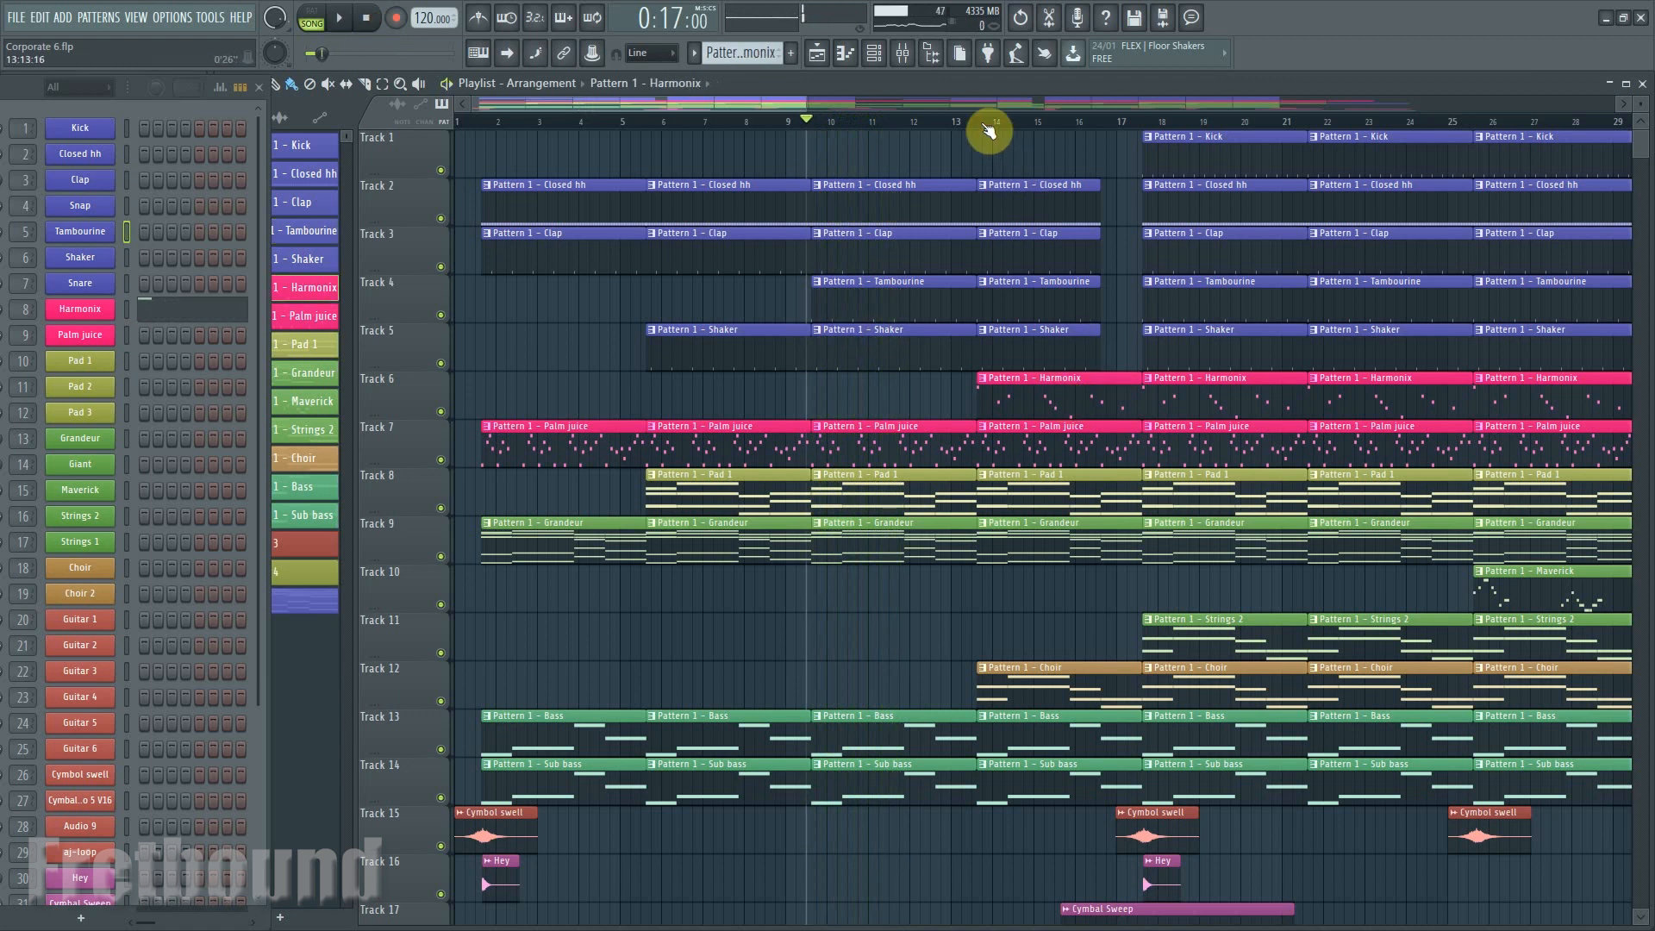
left_click(983, 122)
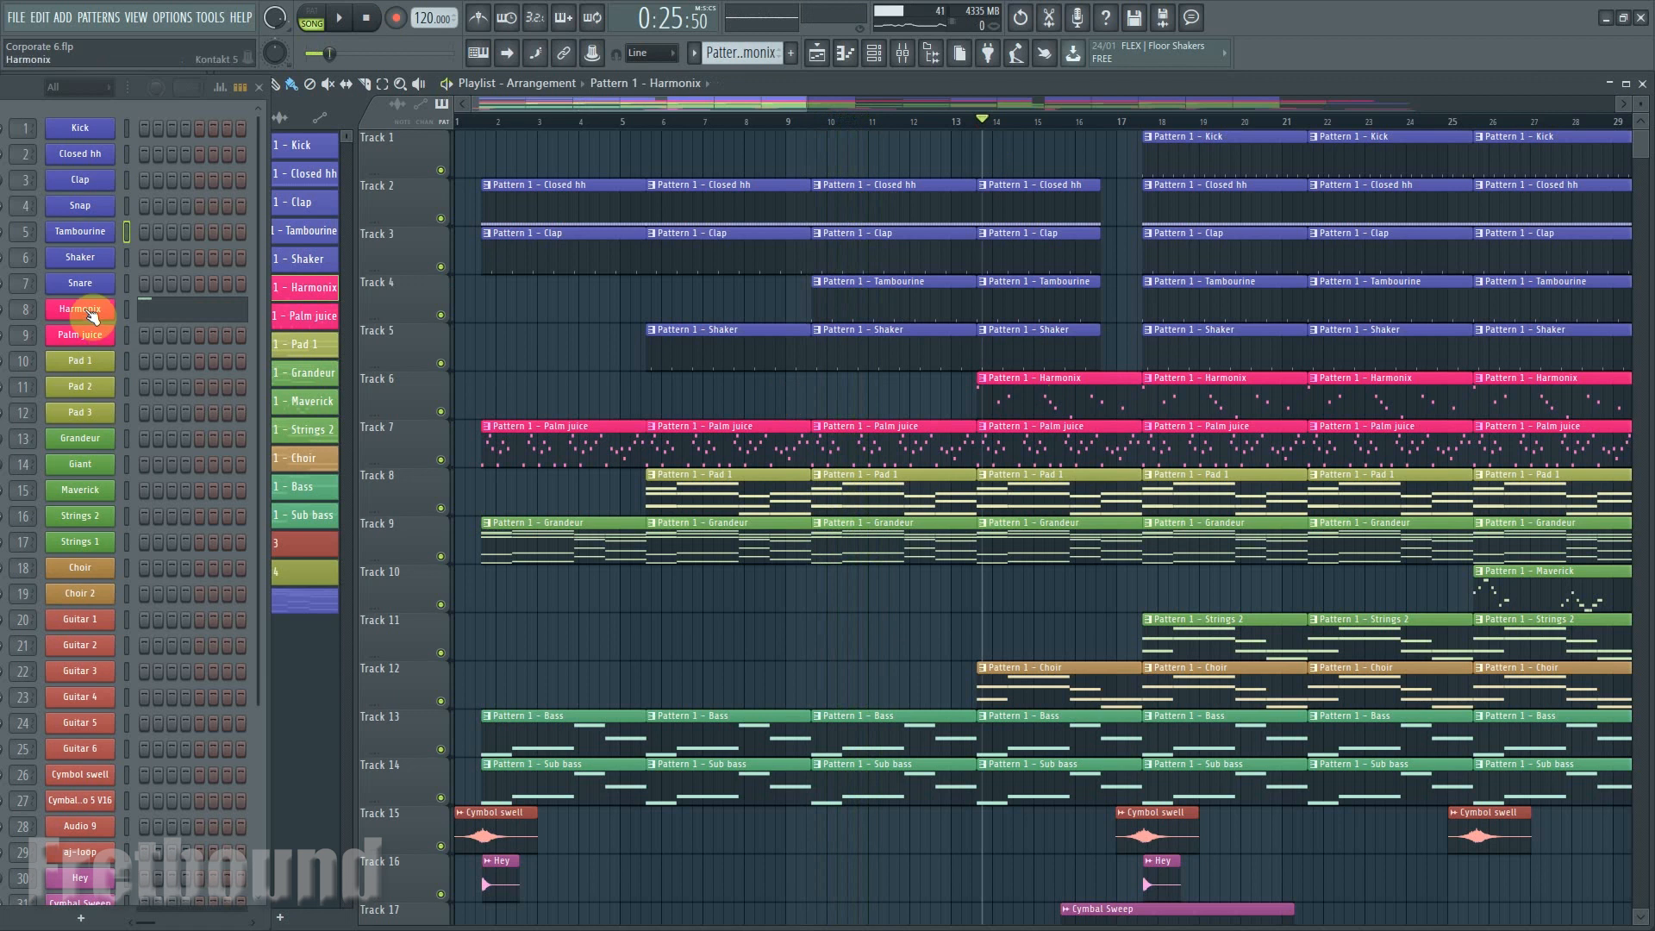
left_click(90, 314)
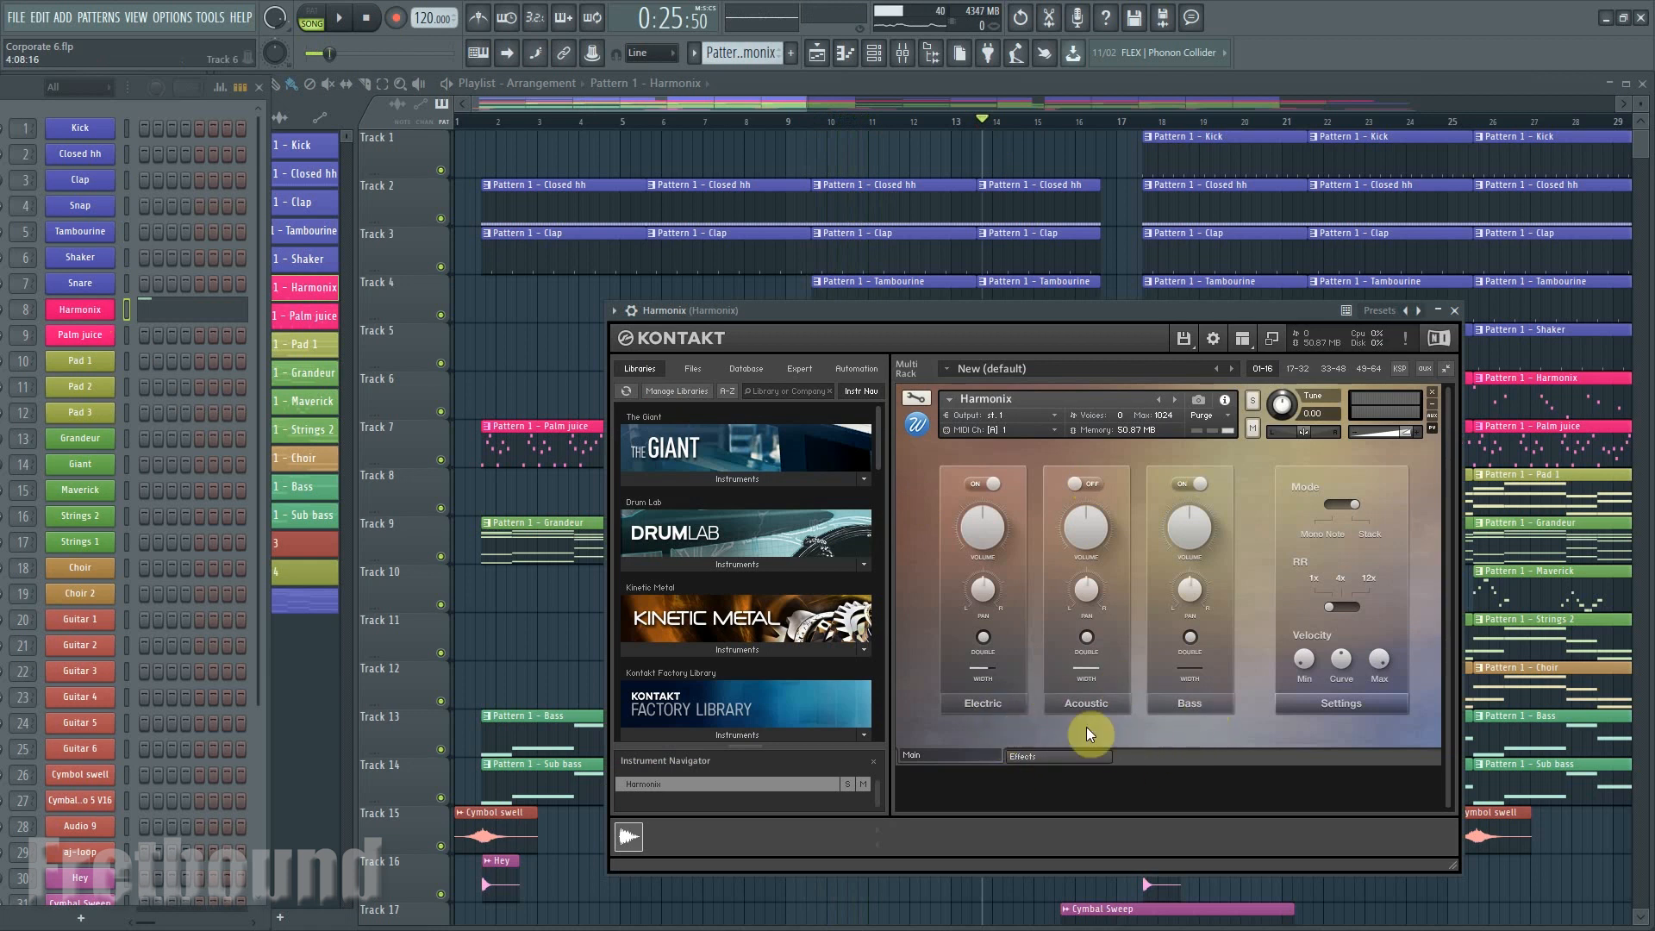
left_click(1453, 312)
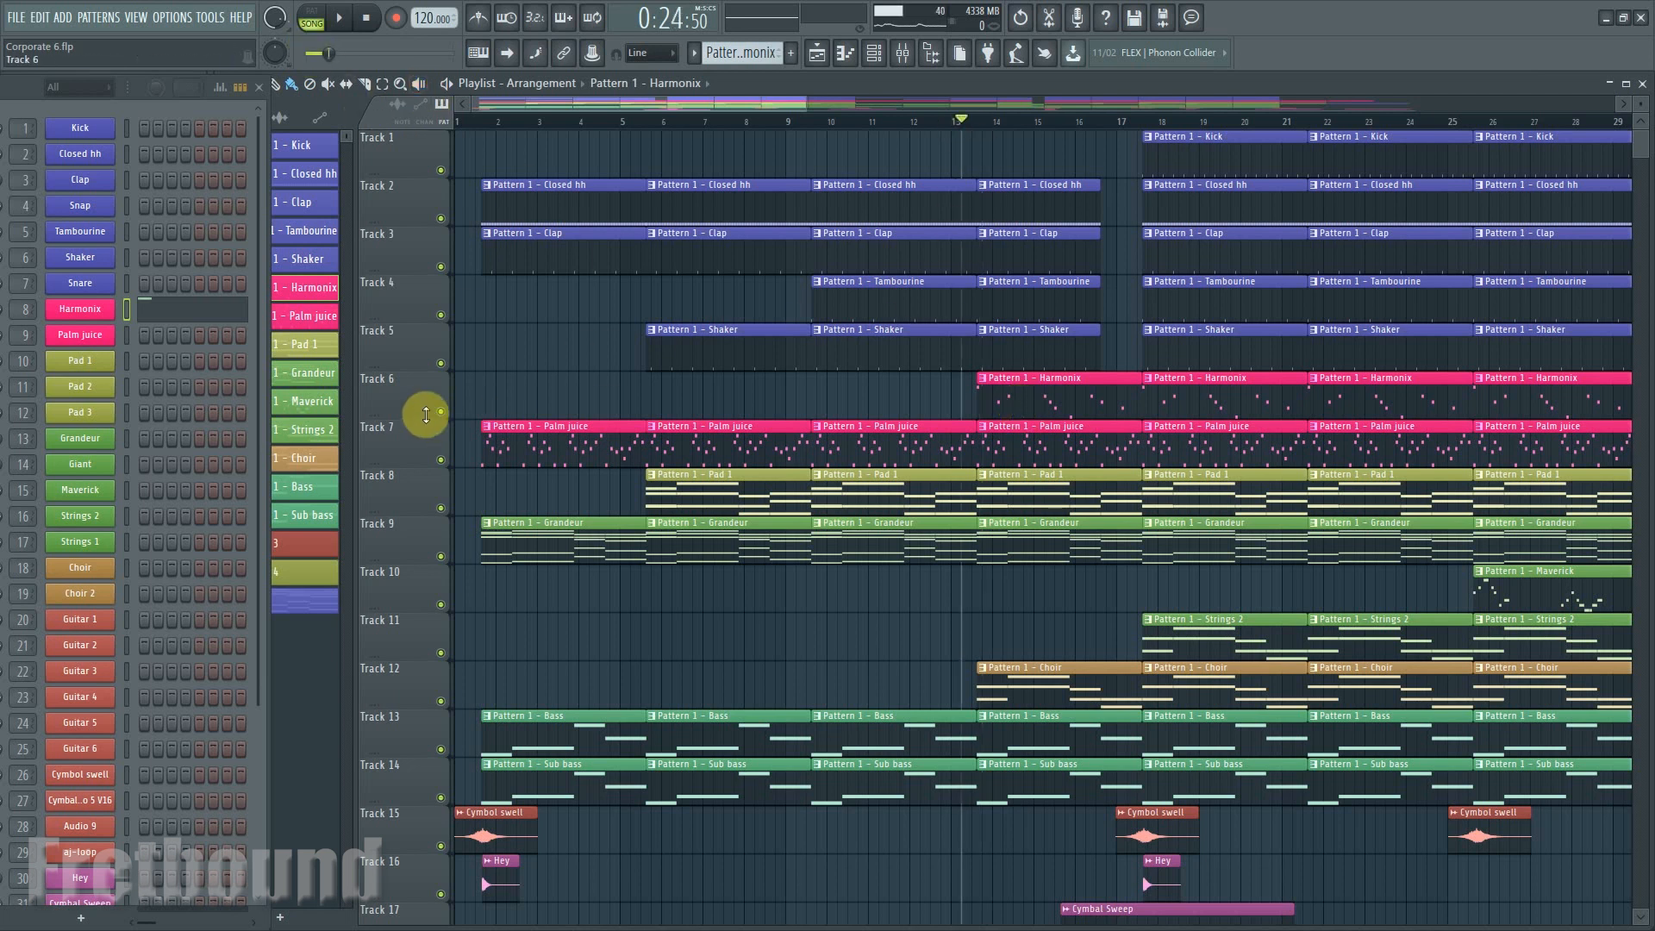
Solo Track 6, play the Harmonix part alone from around bar 13, and stop playback.
right_click(441, 412)
left_click(345, 19)
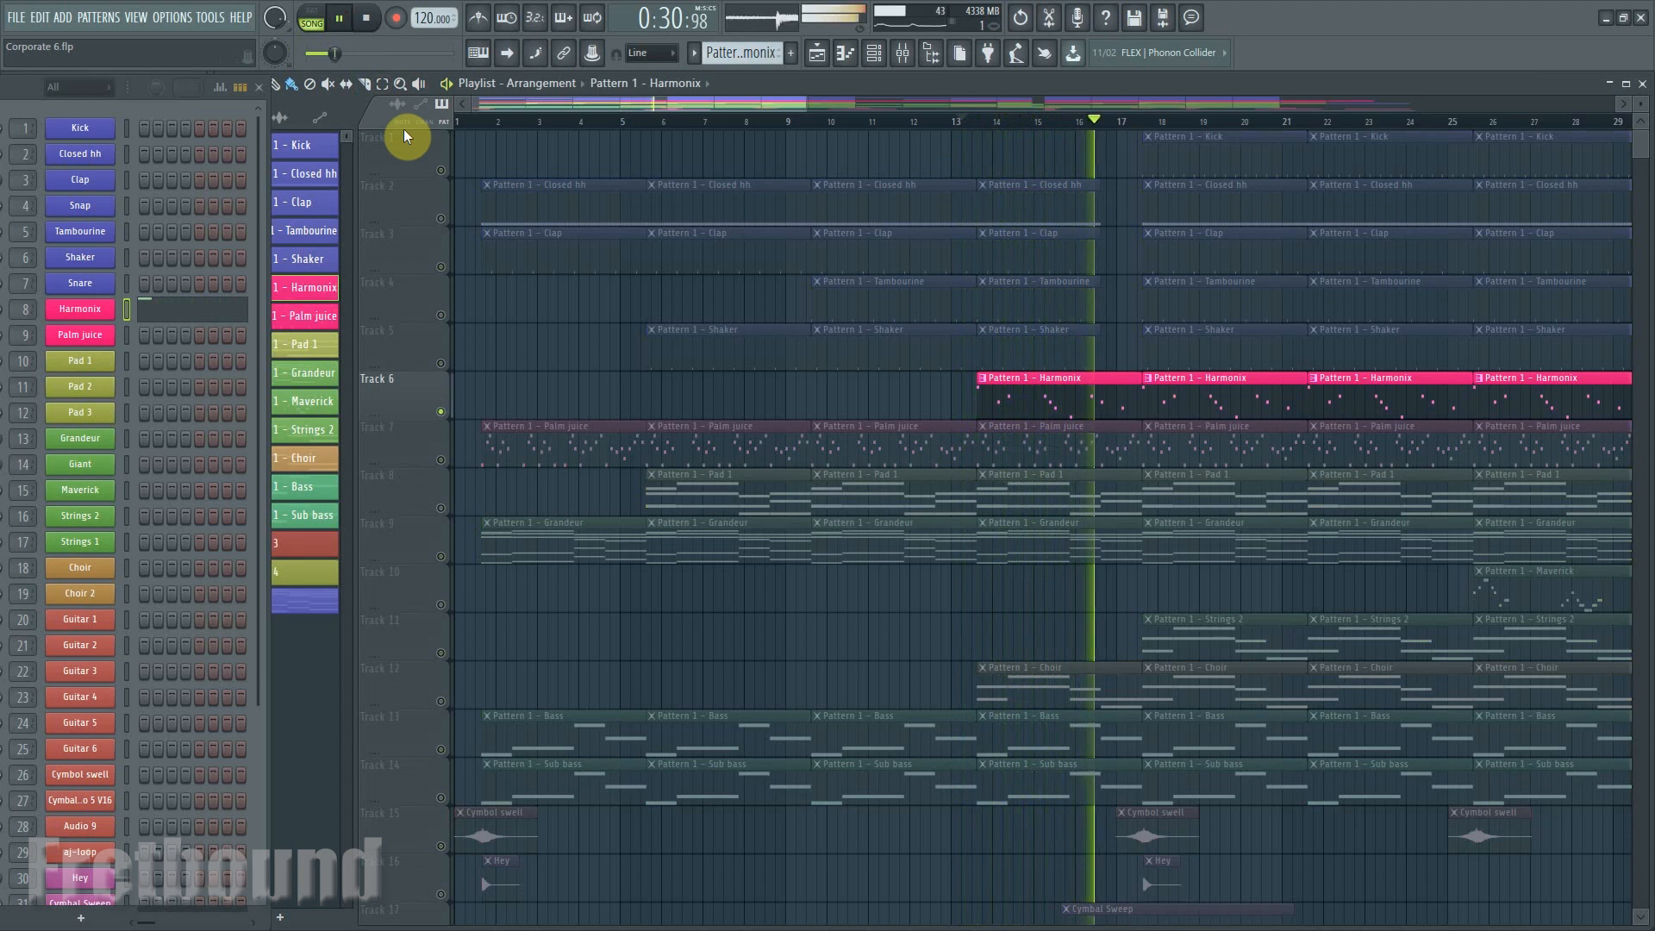
left_click(367, 19)
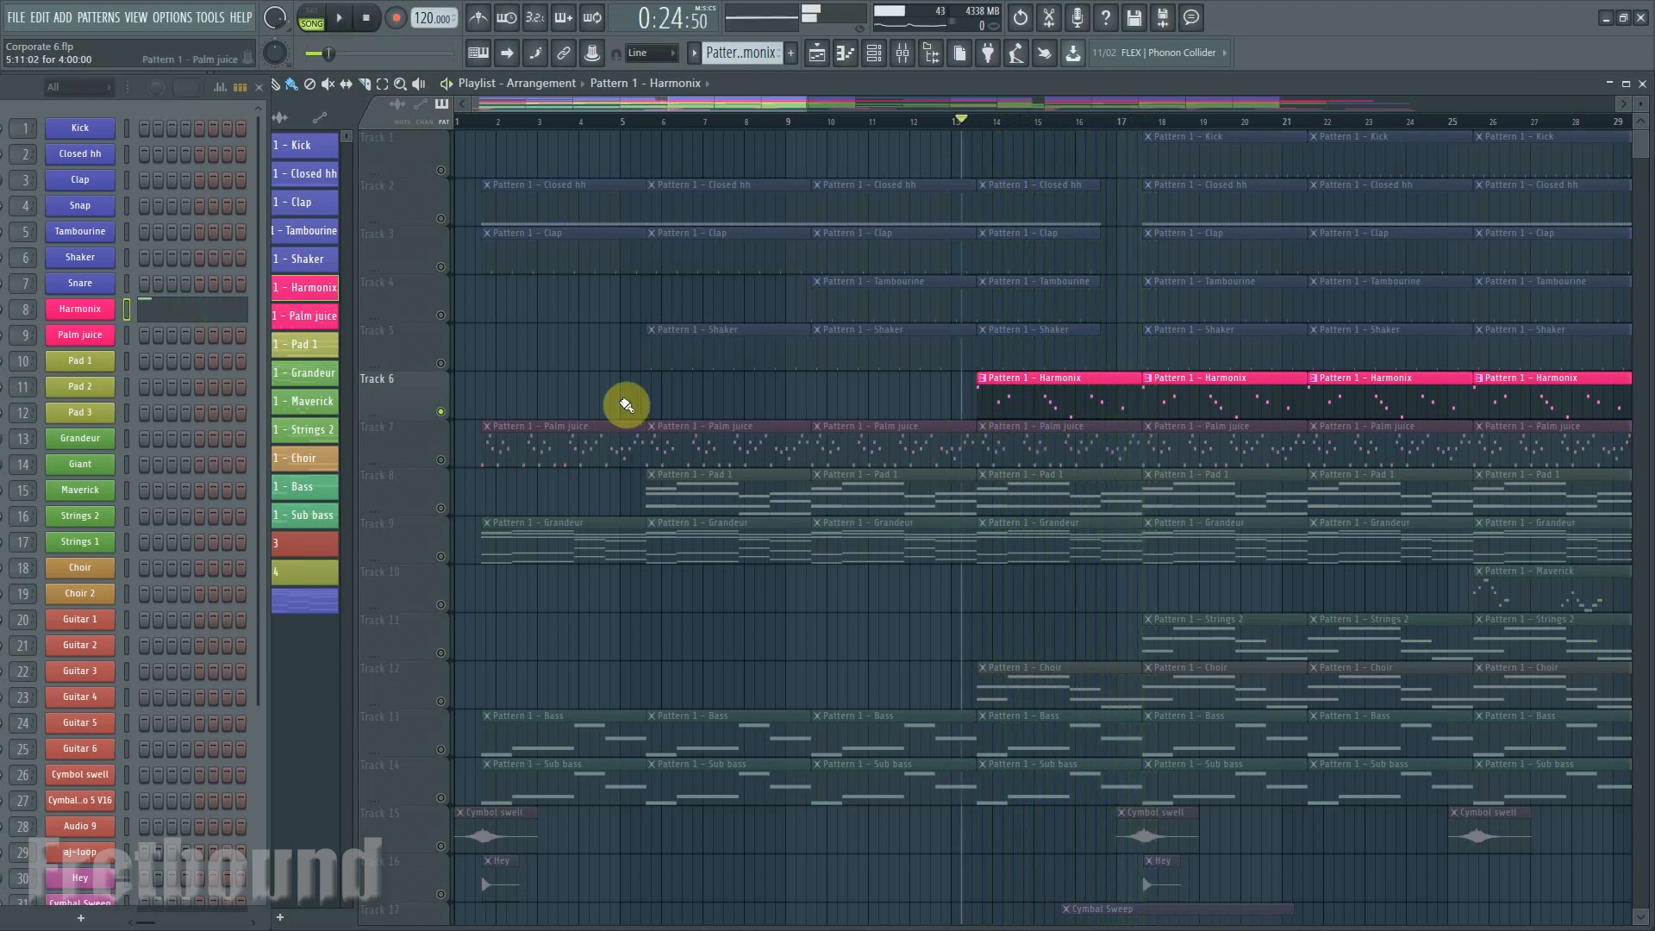
Unsolo Track 6, play the full arrangement from around bar 13, and stop playback.
right_click(443, 416)
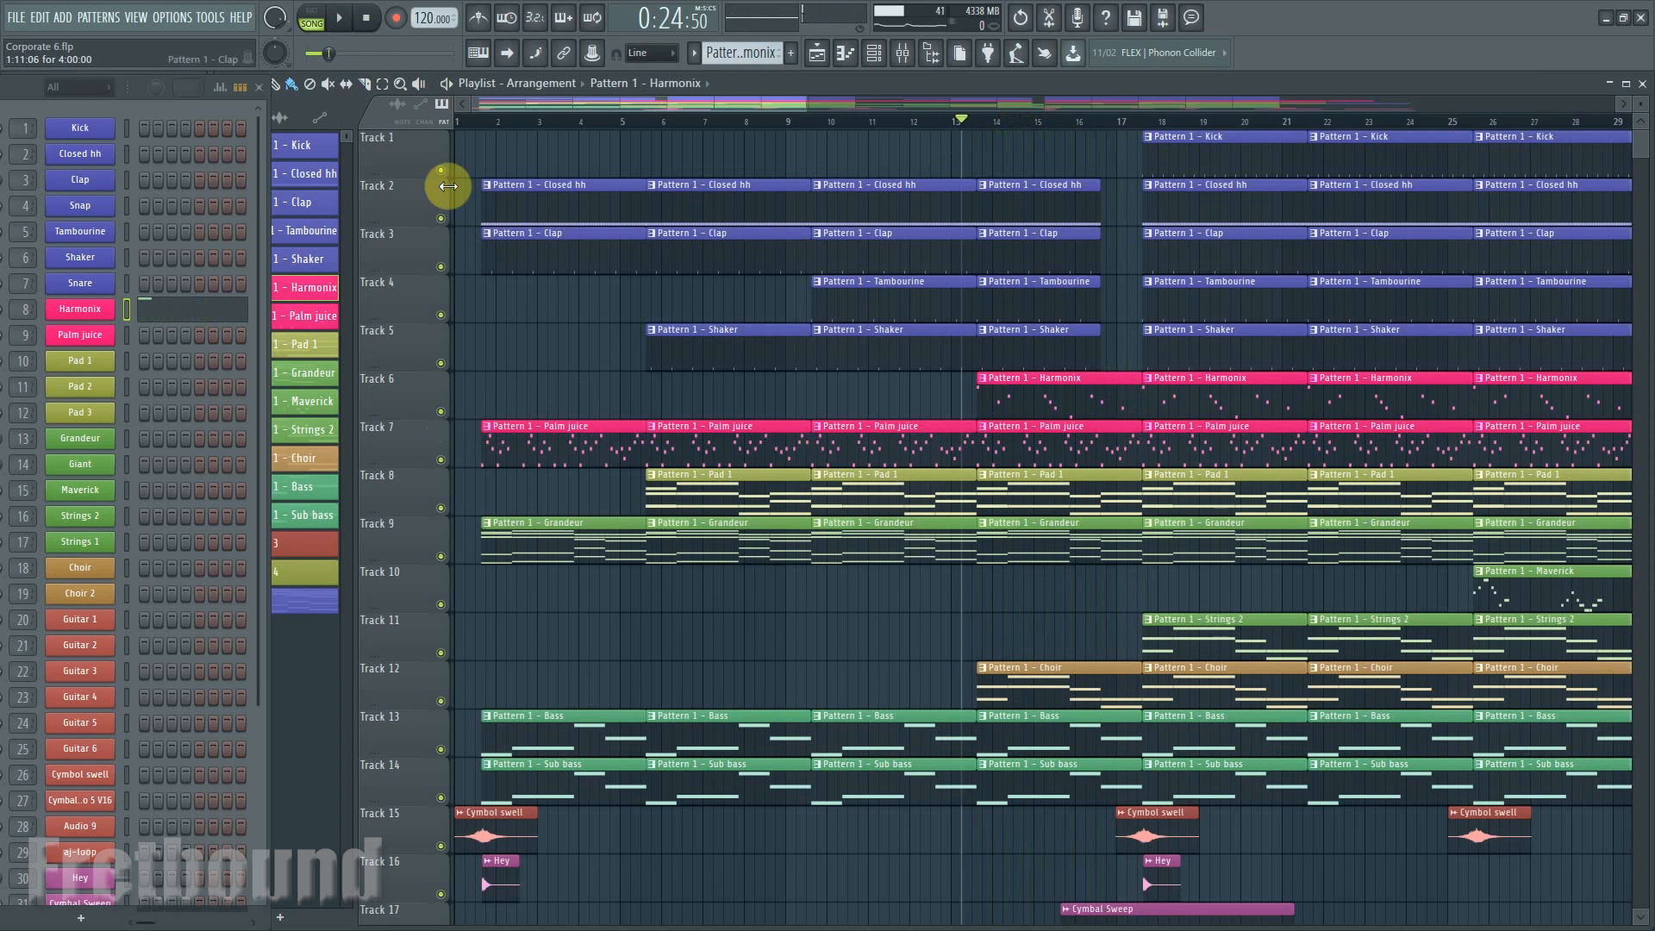
left_click(342, 19)
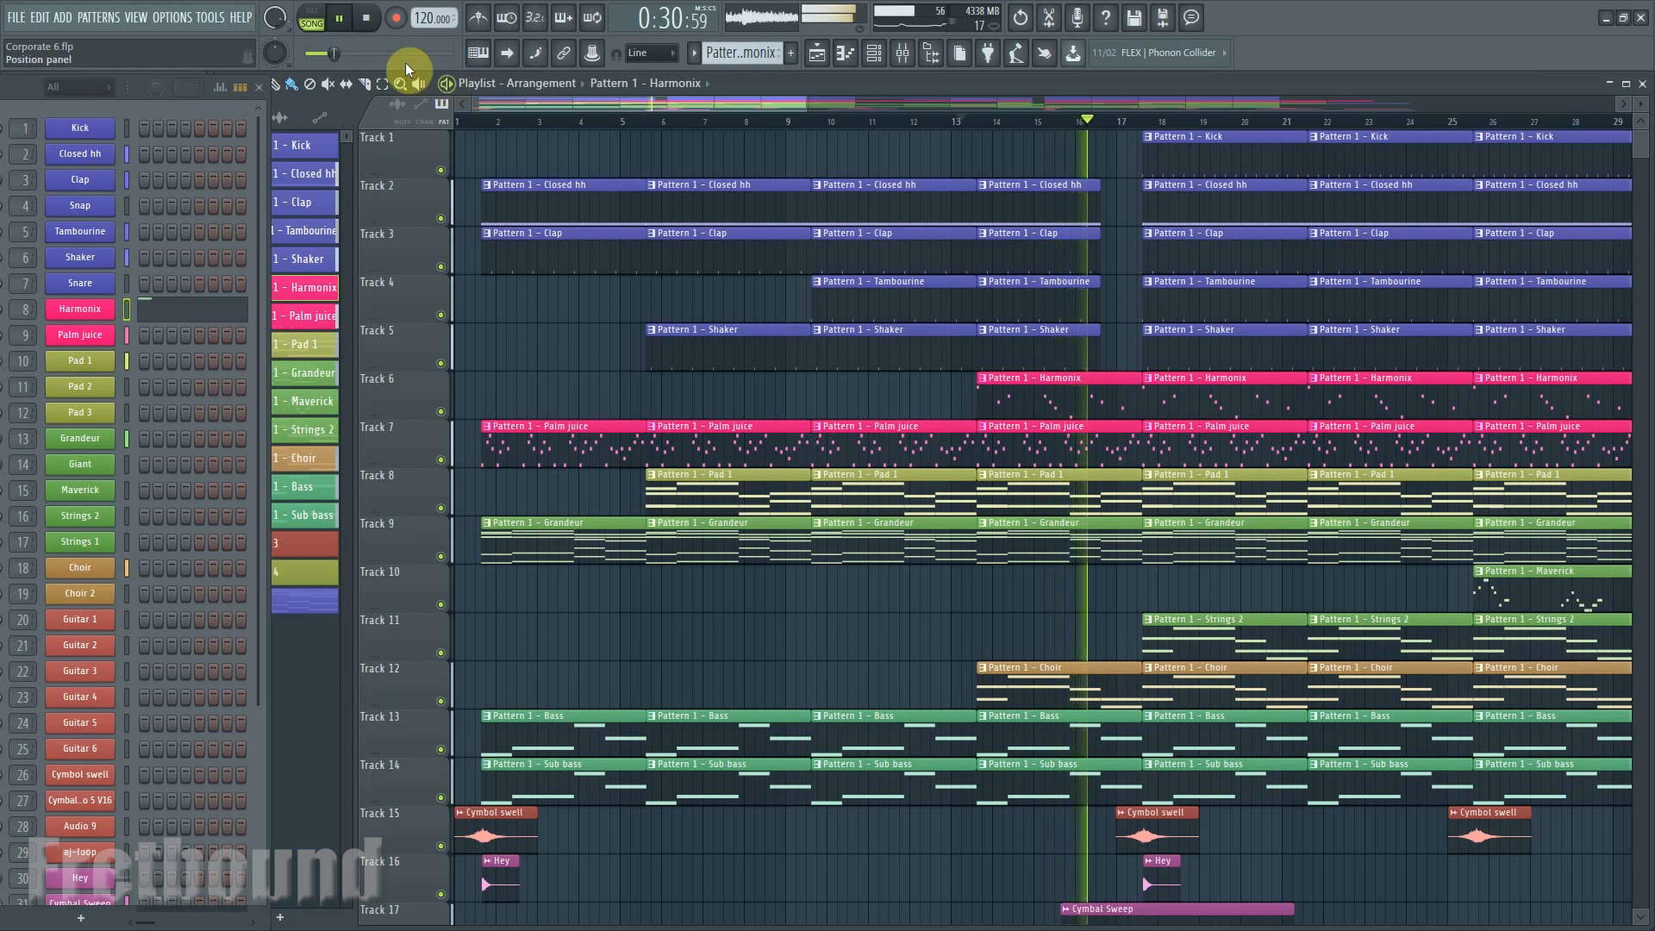
left_click(365, 18)
Select the Choir pattern, open its Kontakt instrument, show the Kontakt Factory Library's Choir folders, and close the instrument.
scroll(1129, 560, "down", 3)
scroll(1151, 603, "up", 3)
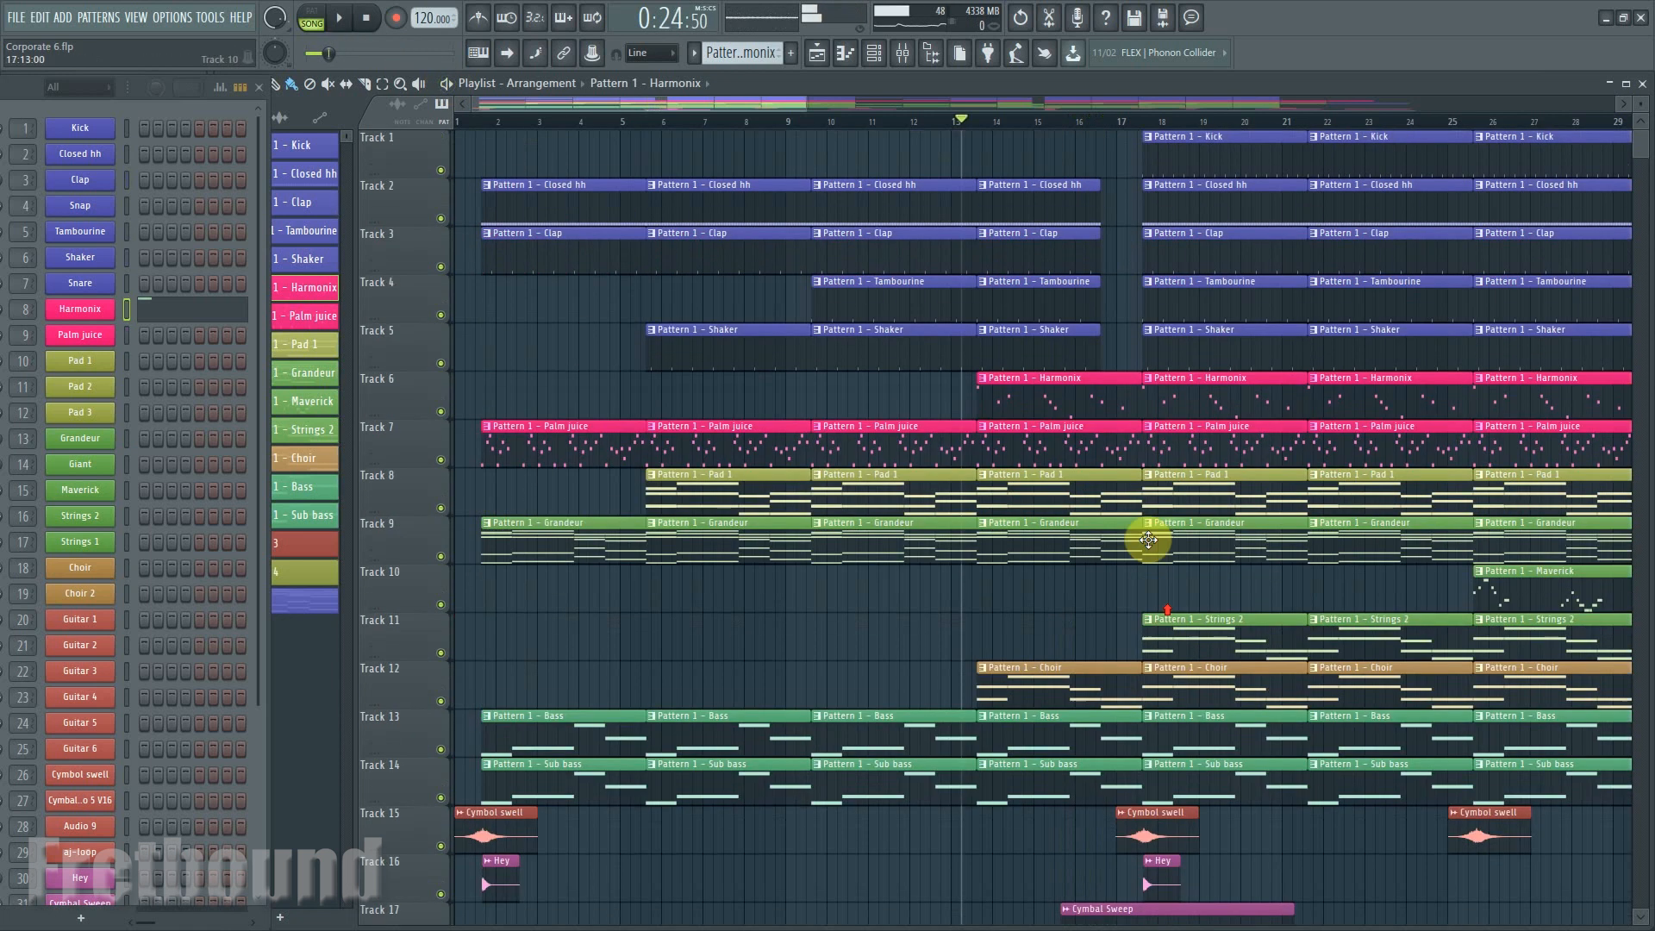
left_click(1062, 694)
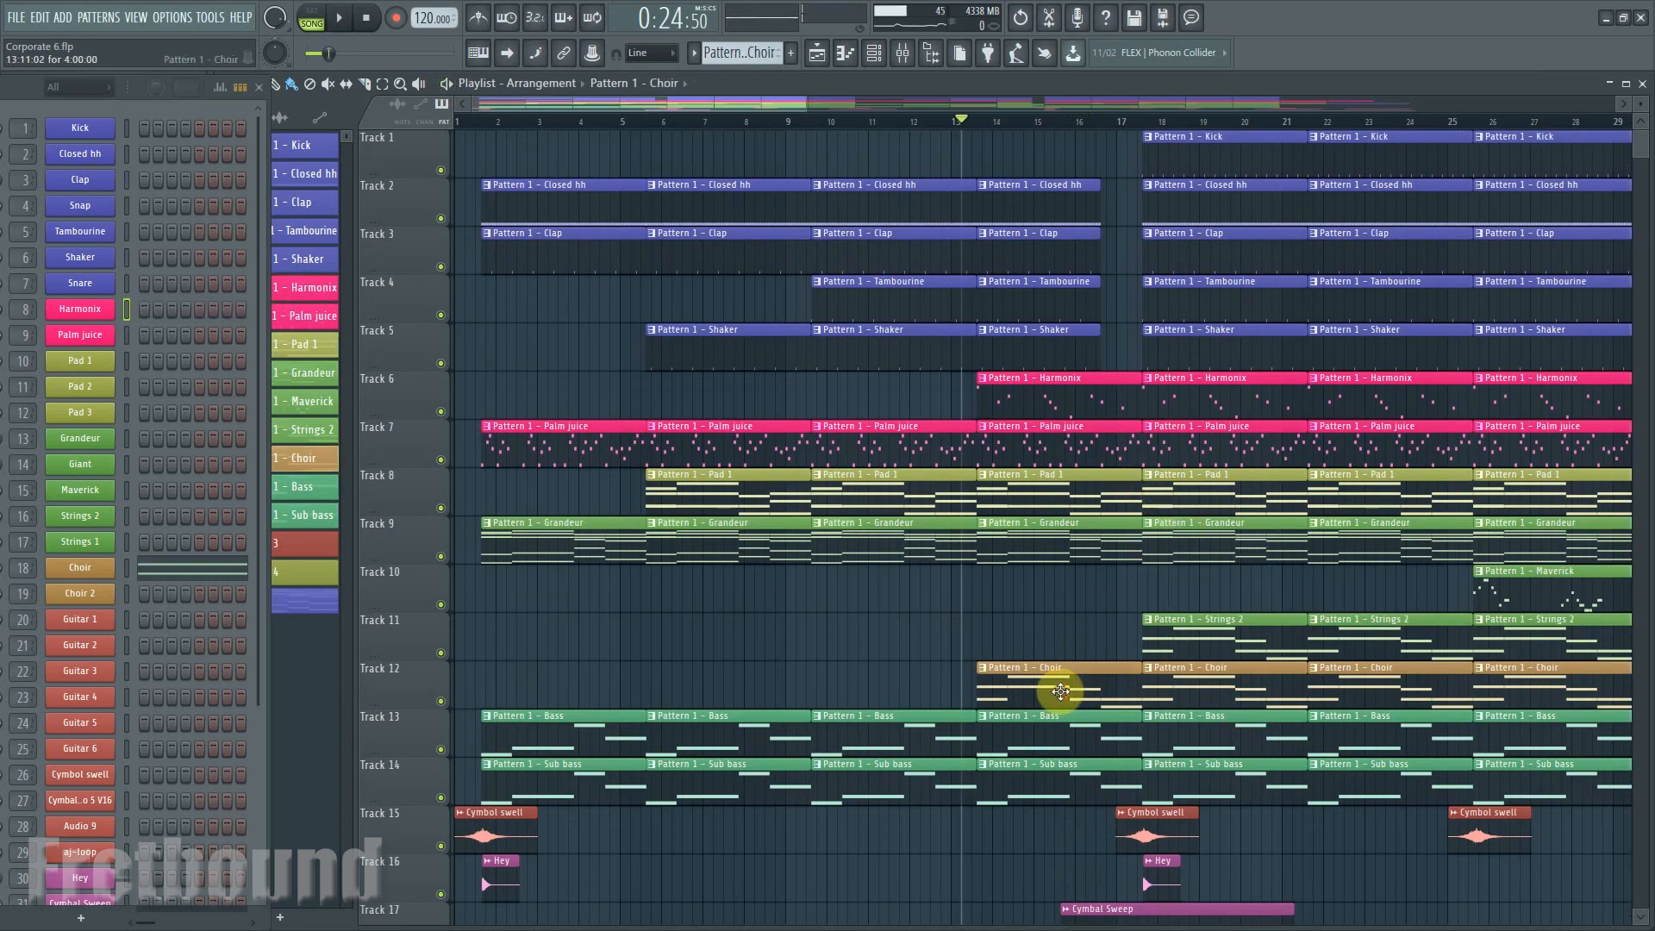
left_click(93, 569)
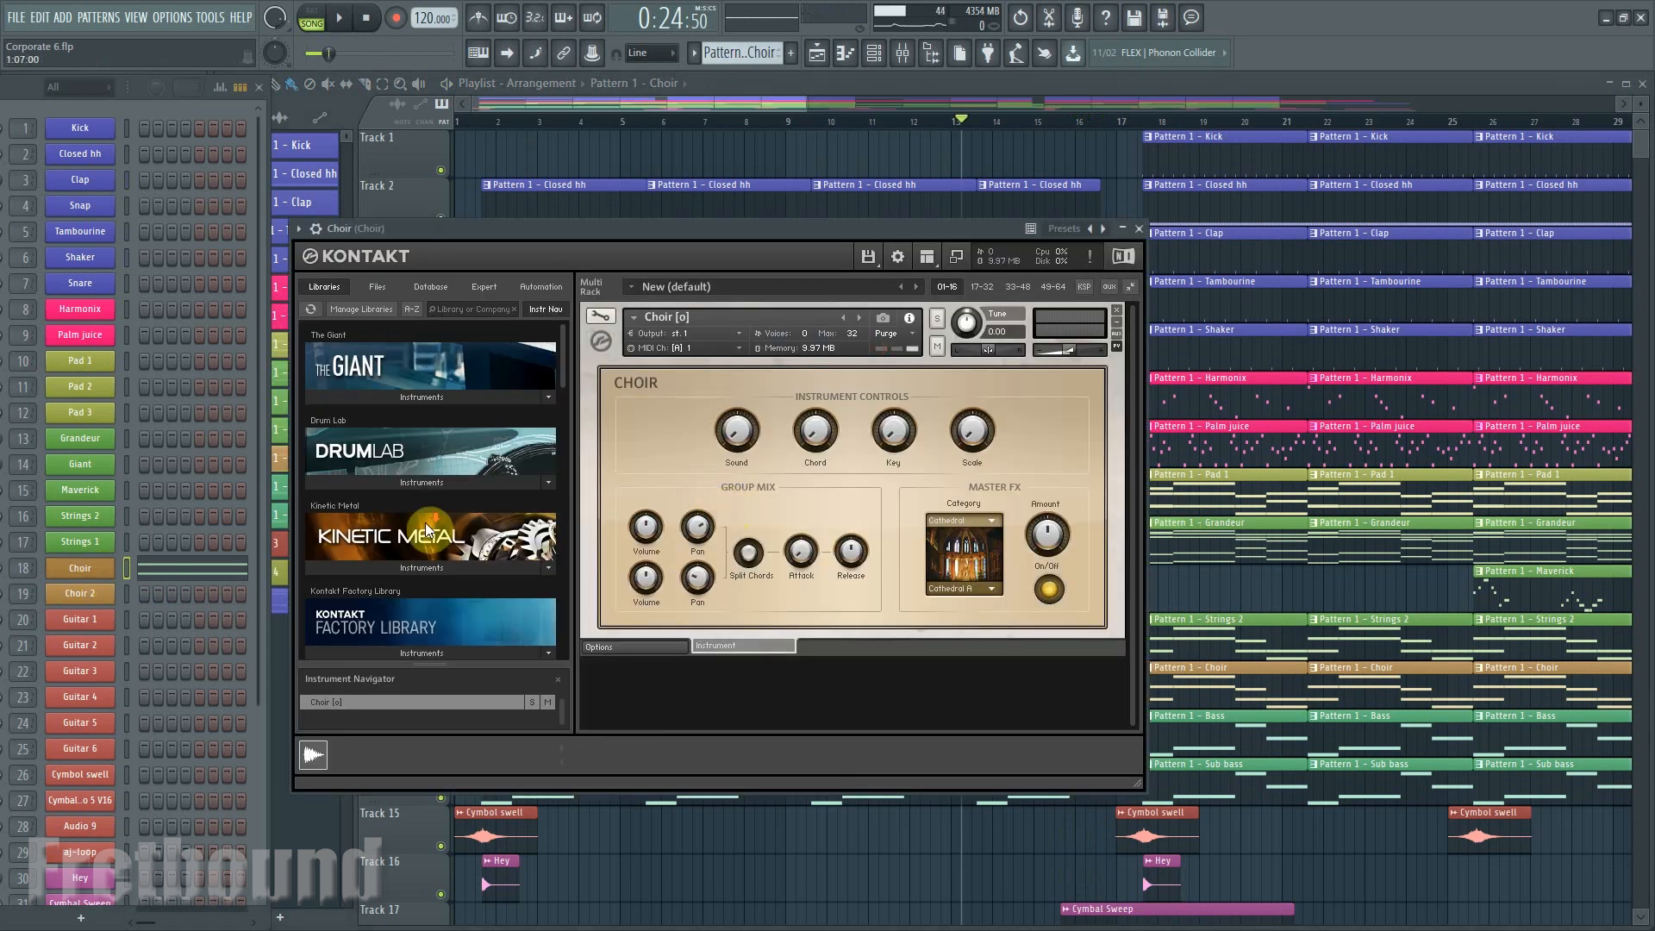
scroll(397, 620, "down", 1)
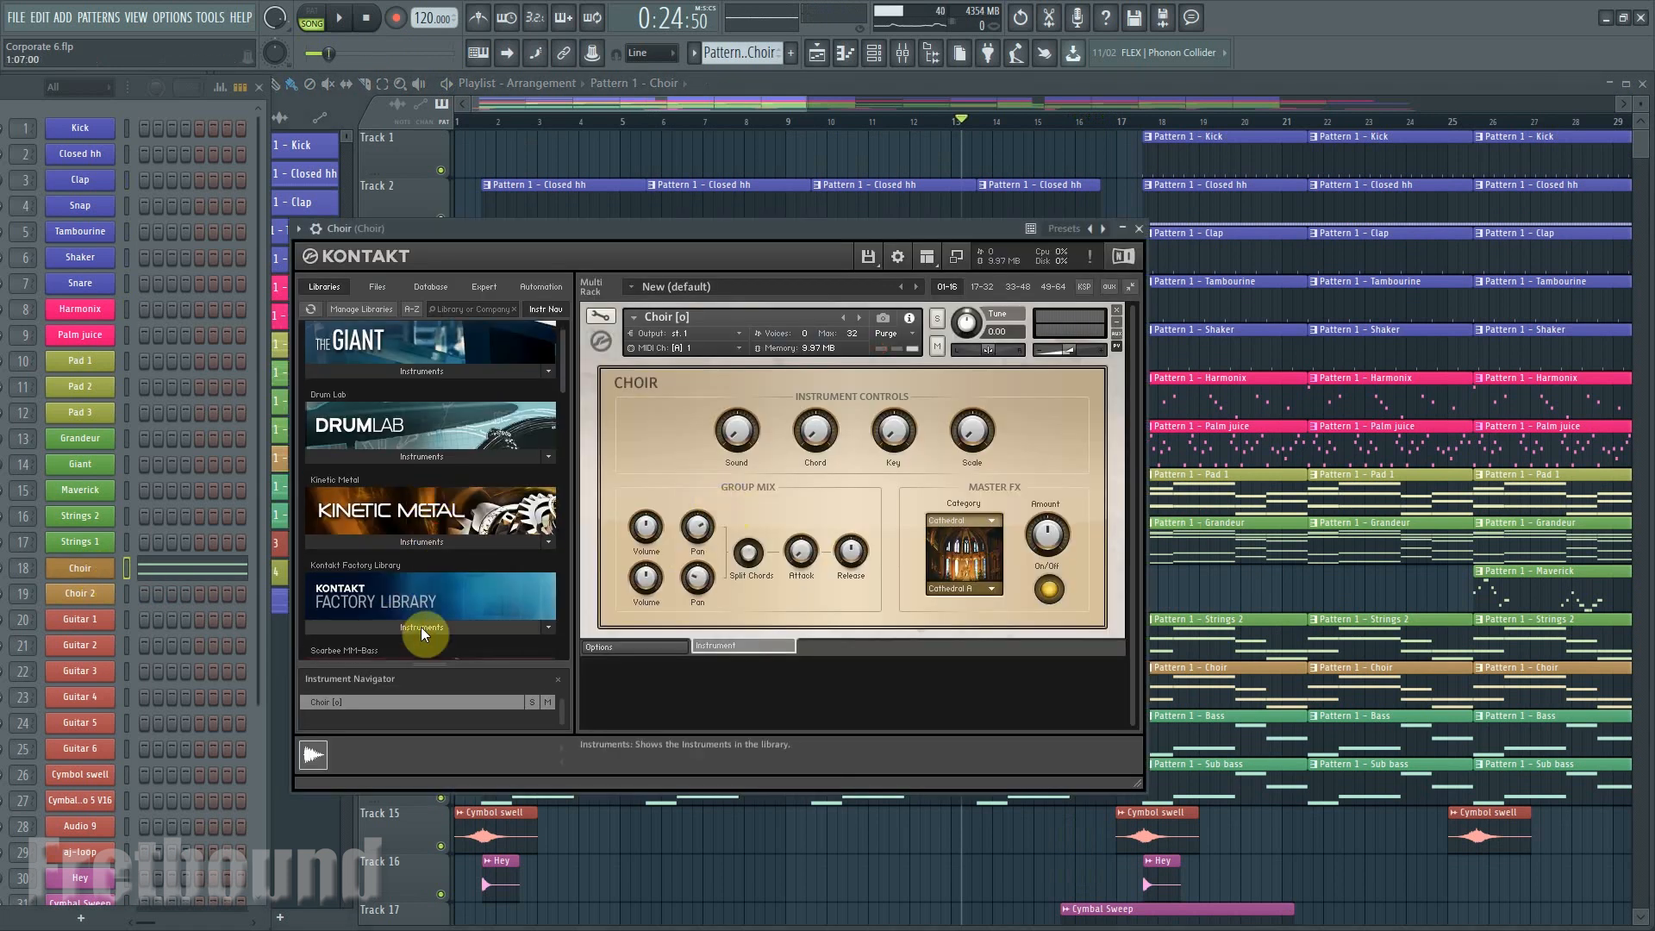
left_click(420, 627)
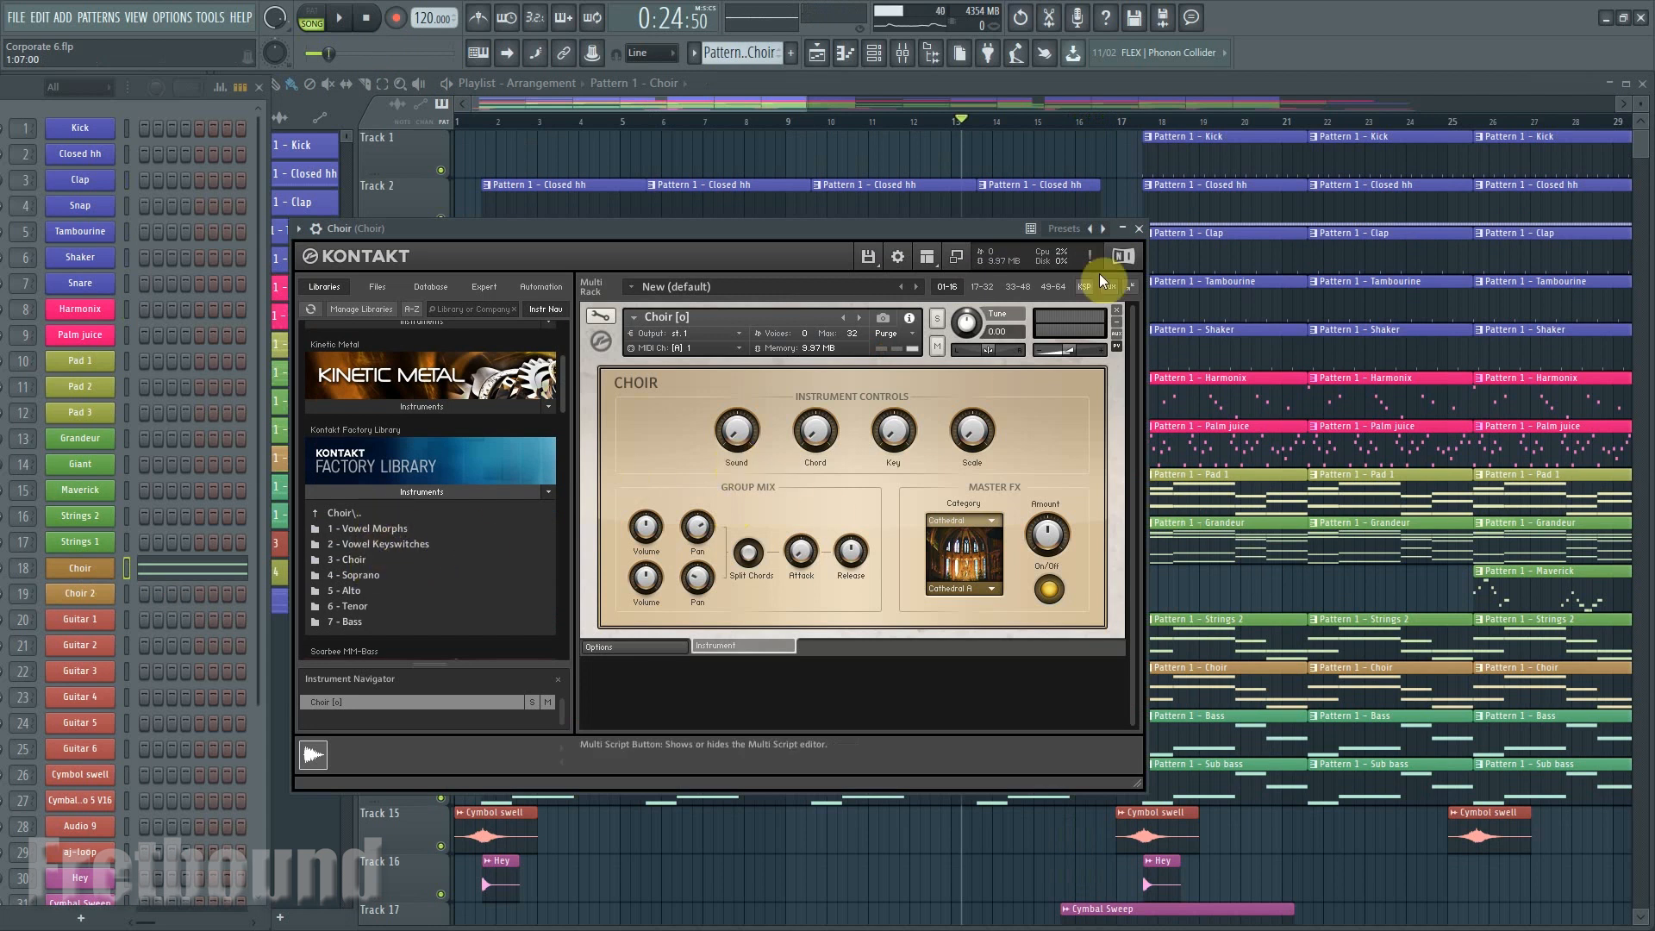
left_click(1143, 229)
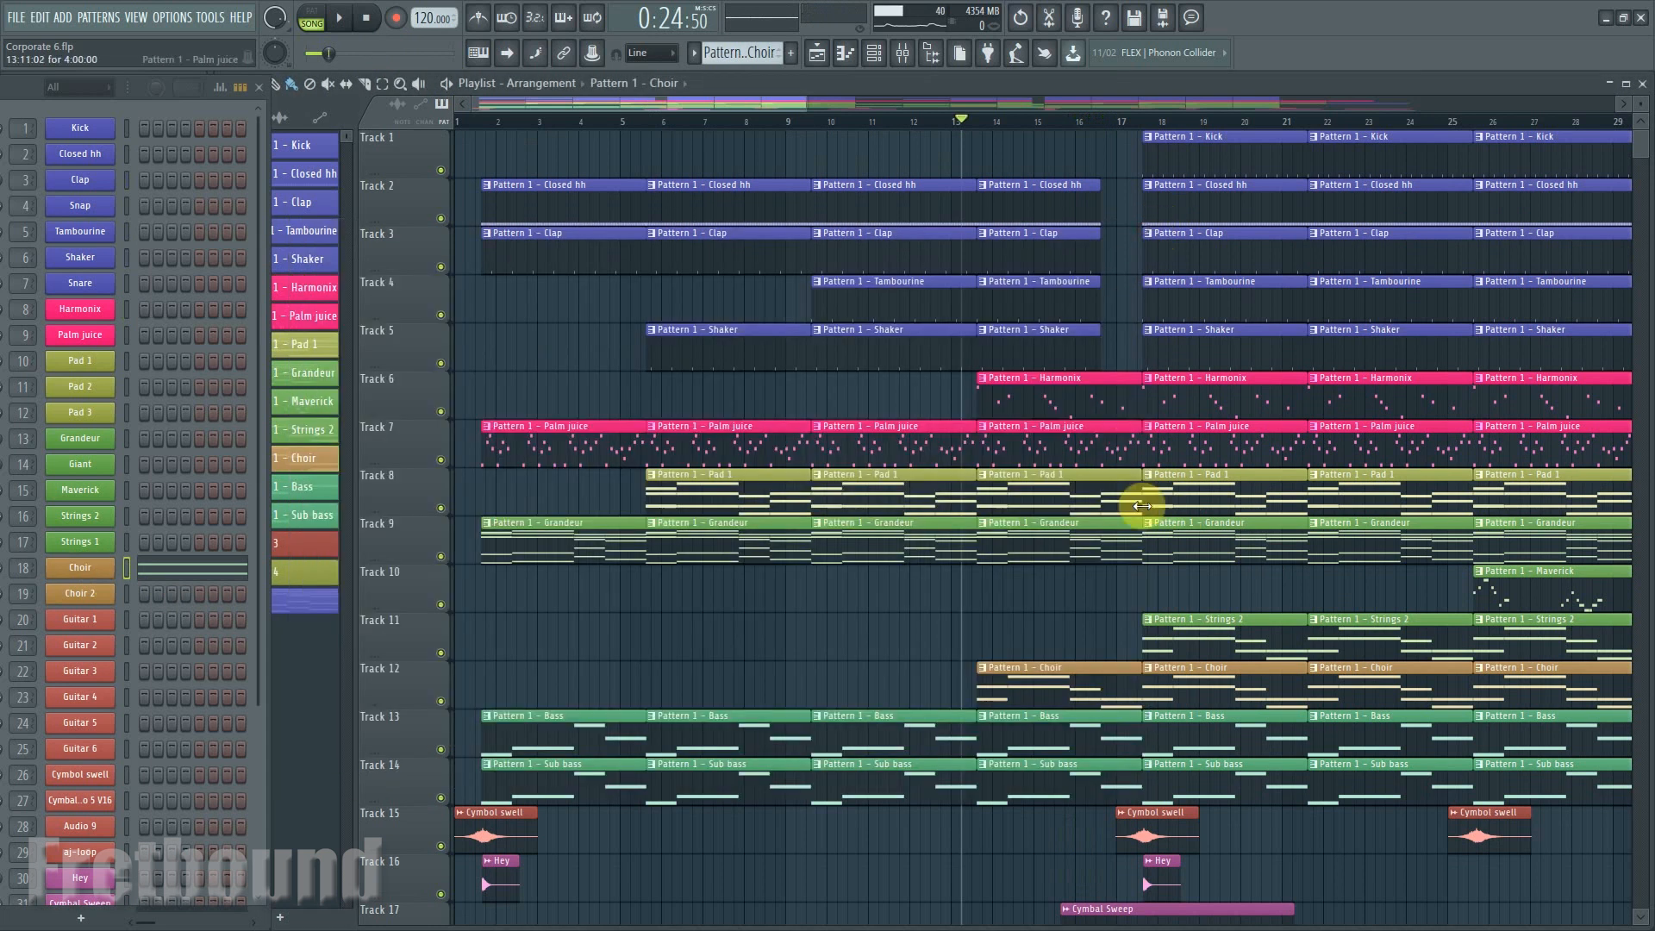
Solo Track 12, add Track 6 to the solo, play Choir and Harmonix together, and stop playback.
right_click(441, 701)
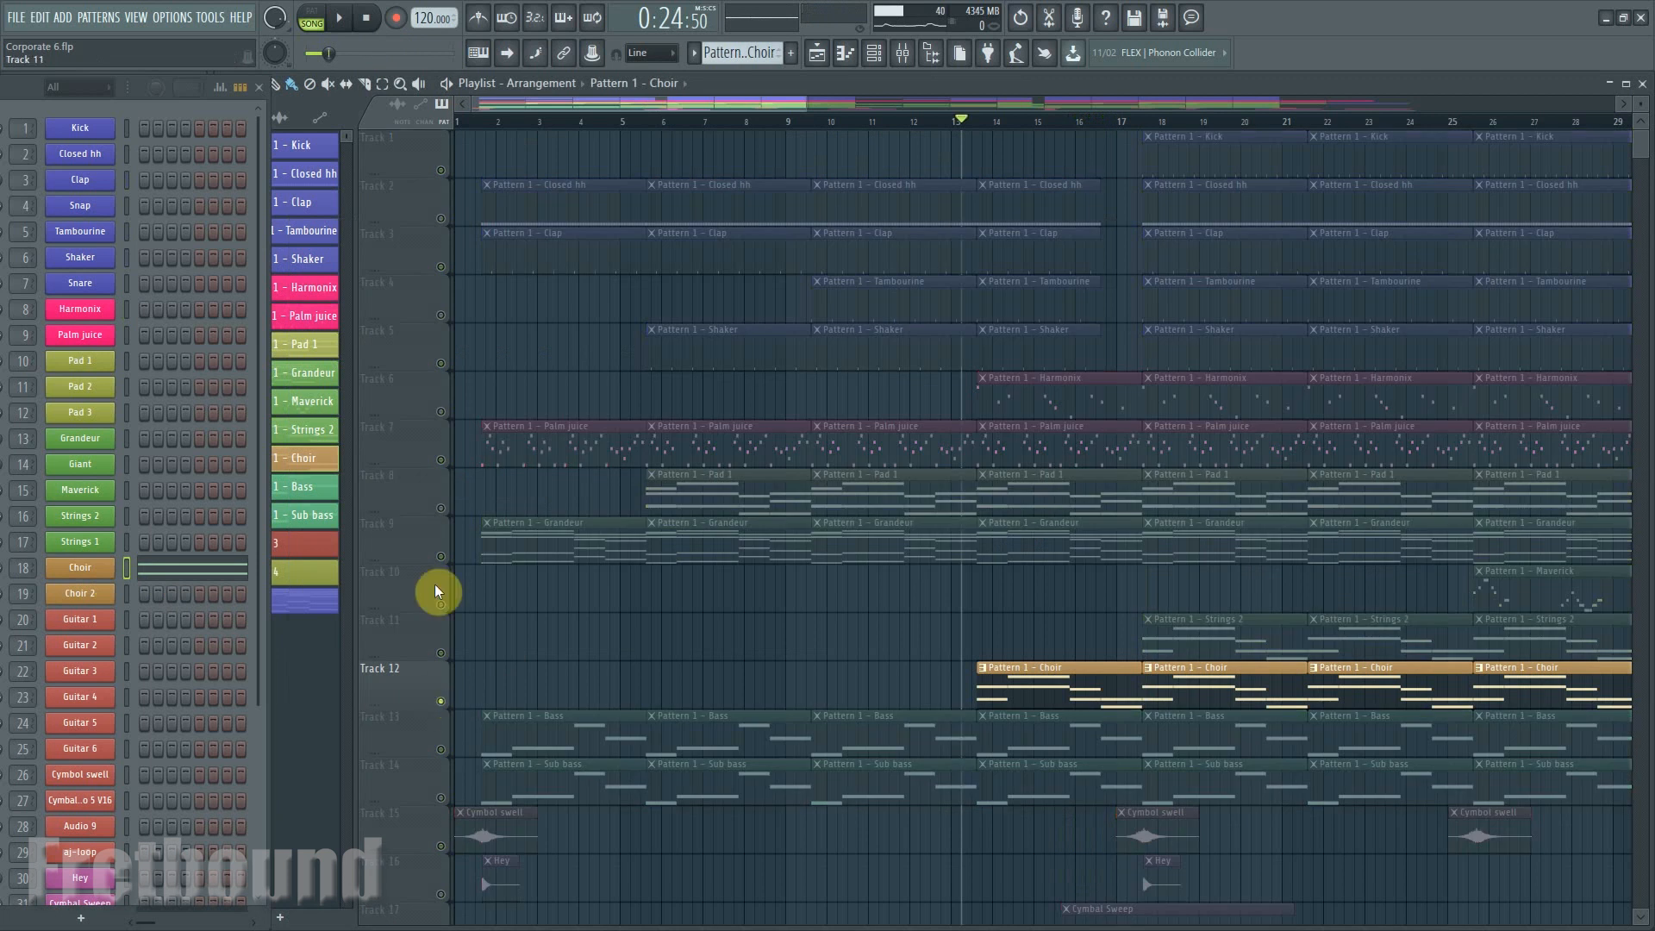
left_click(442, 412)
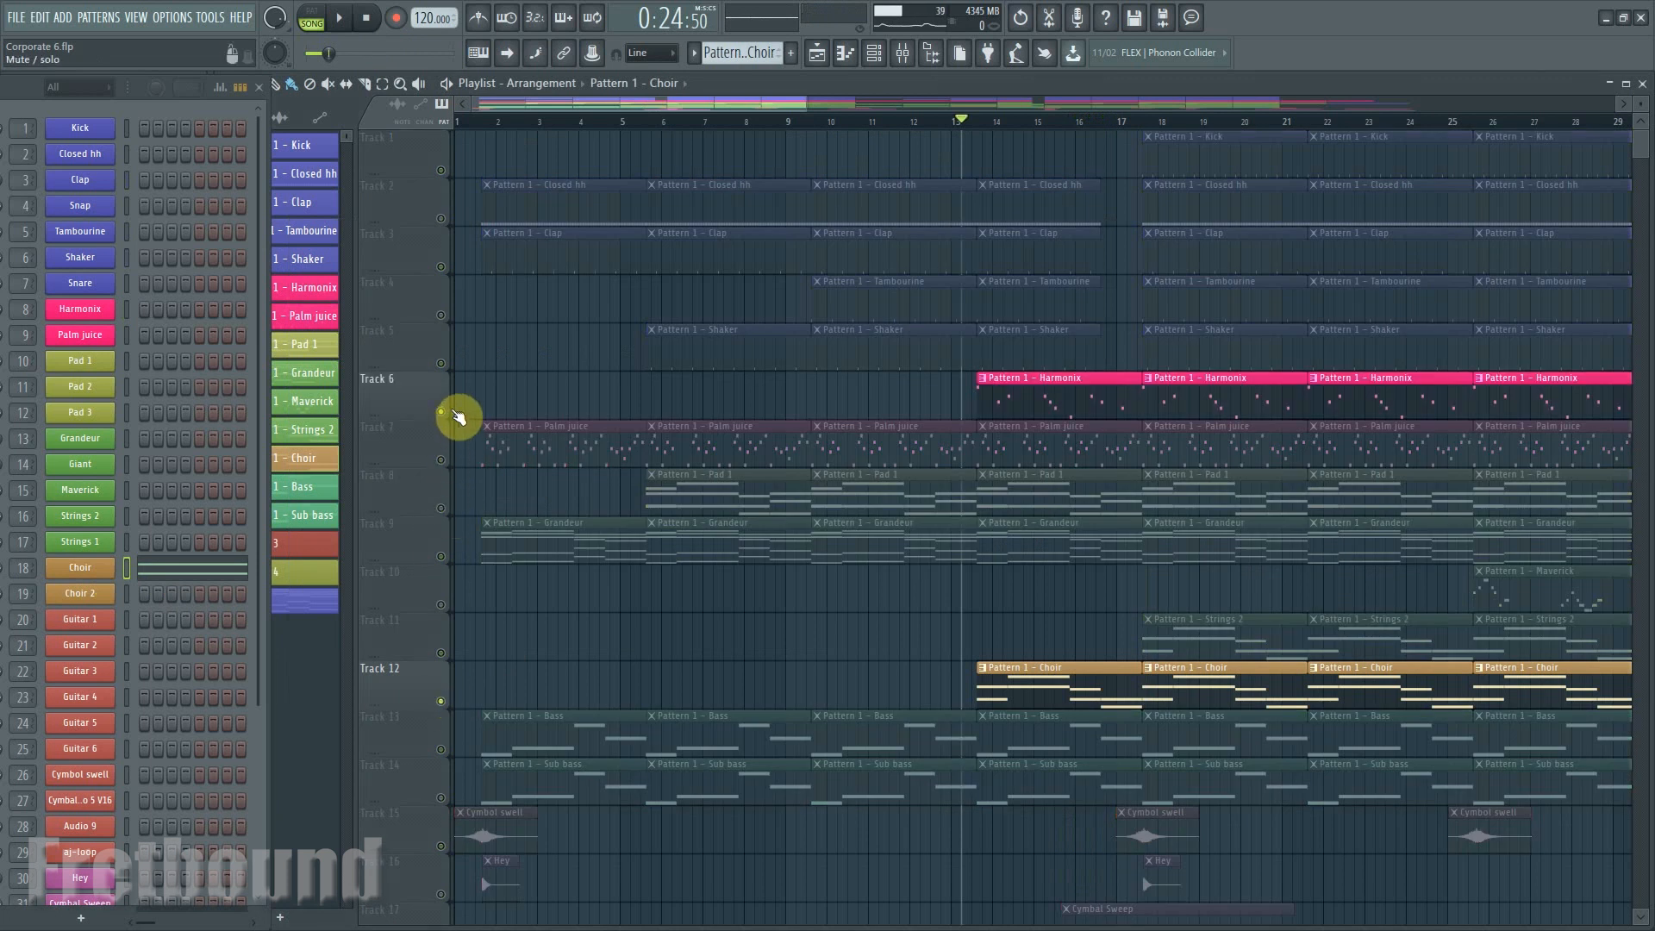
left_click(339, 18)
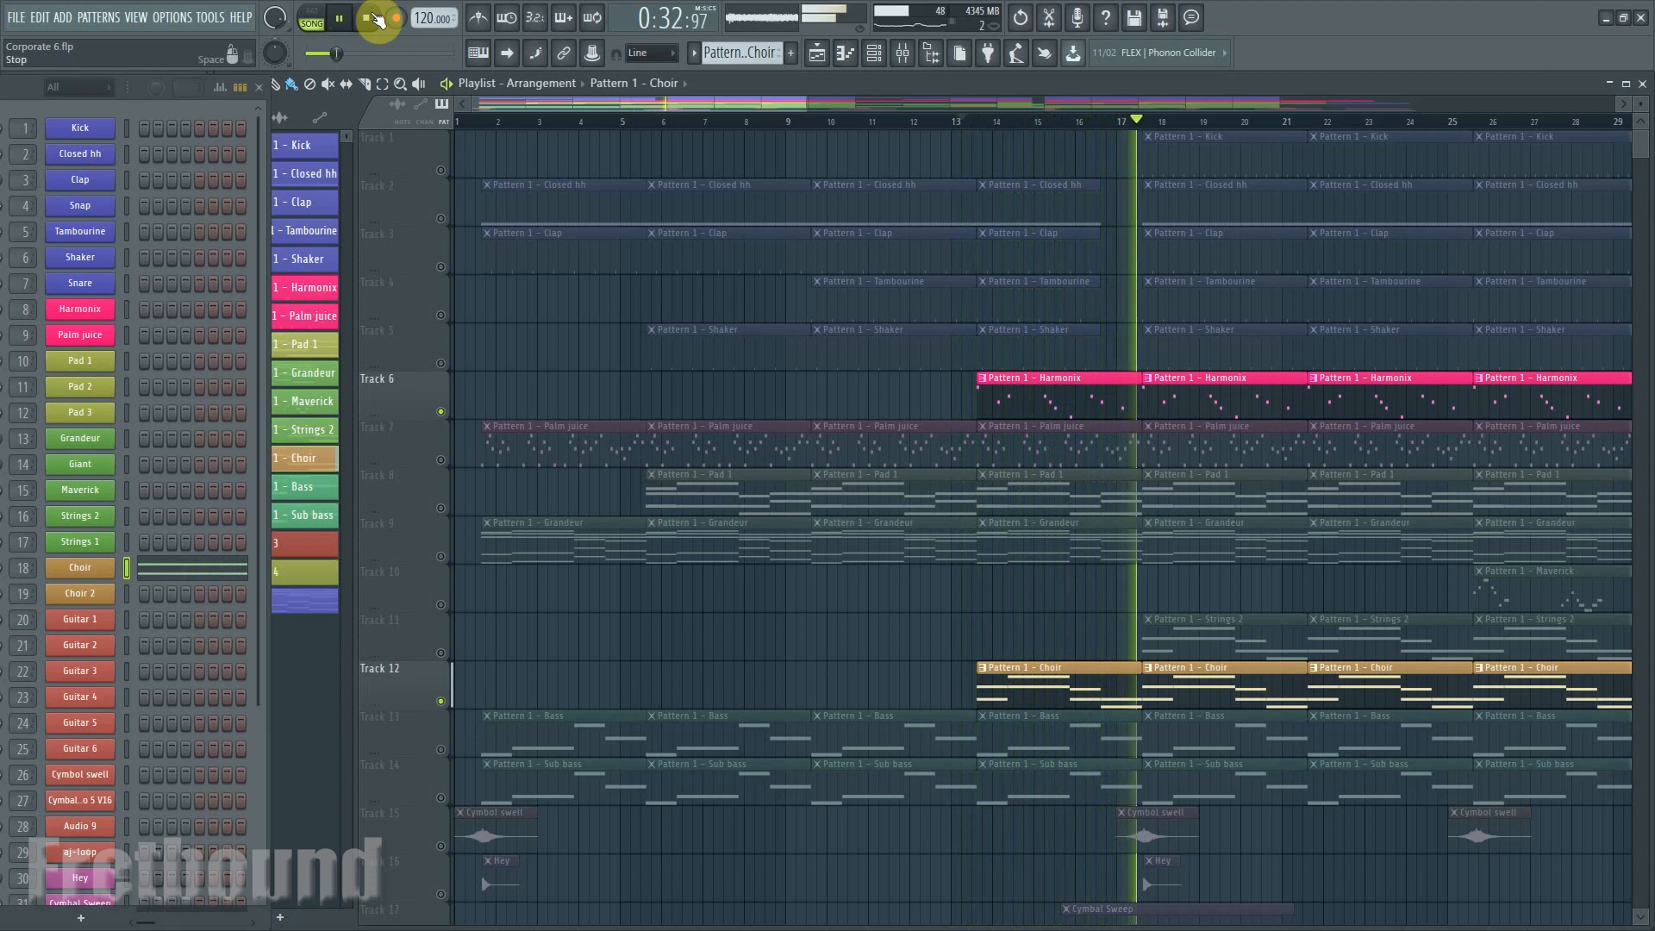
left_click(371, 17)
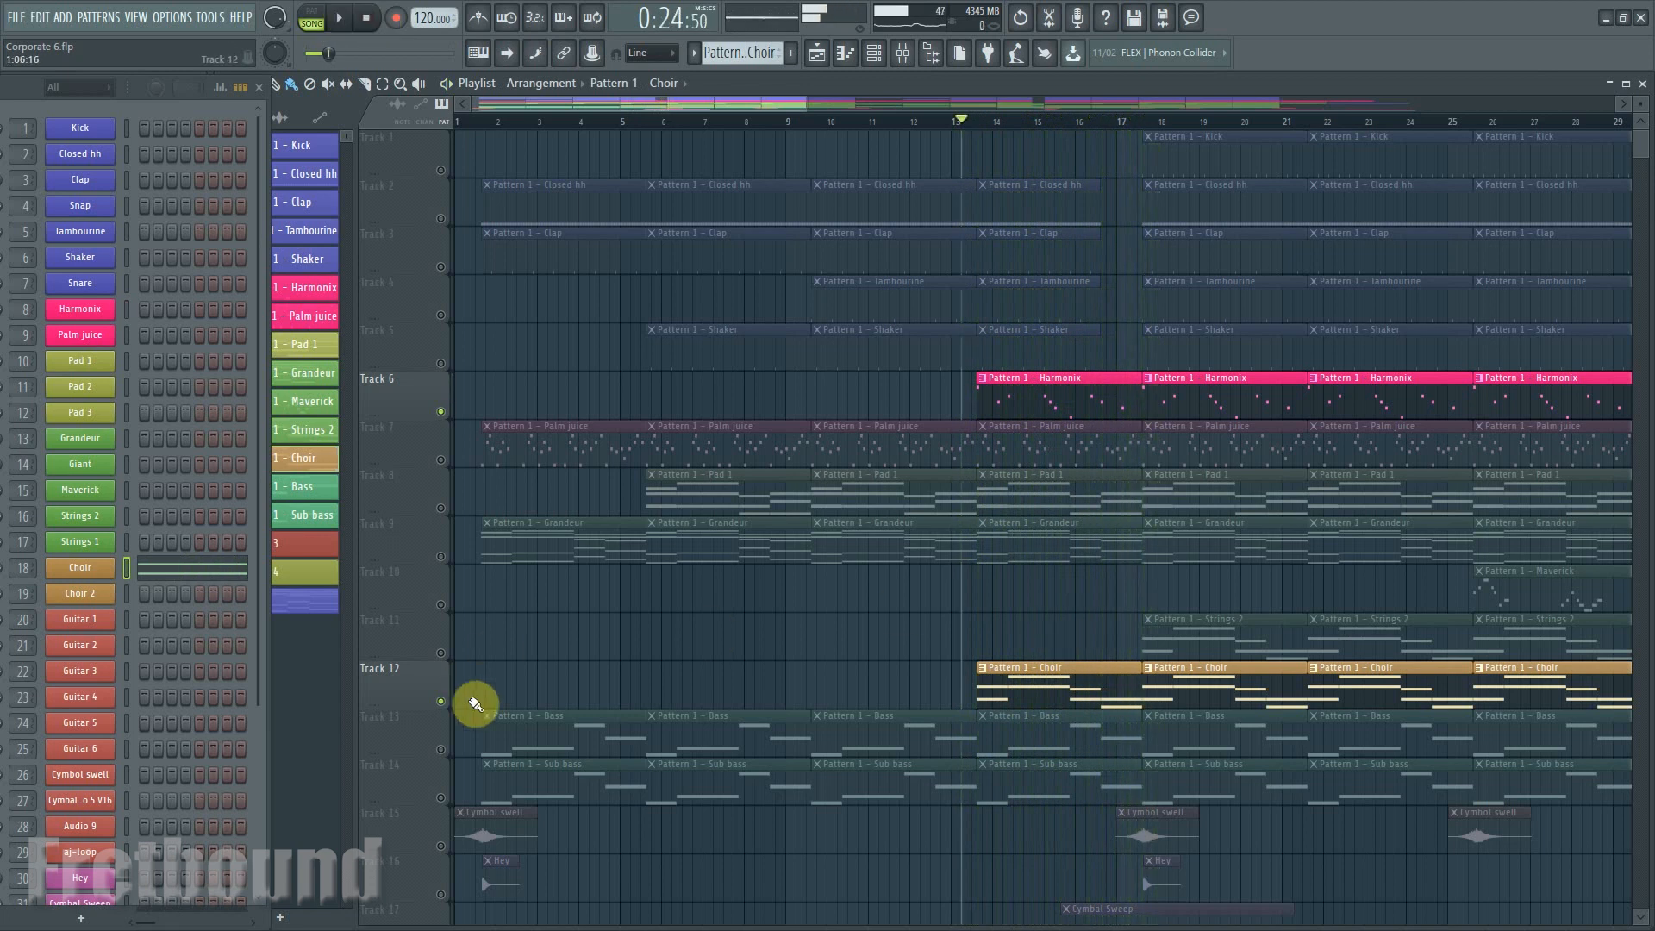
Unsolo Tracks 6 and 12, play the full arrangement with the Choir, and stop playback.
right_click(442, 701)
right_click(442, 701)
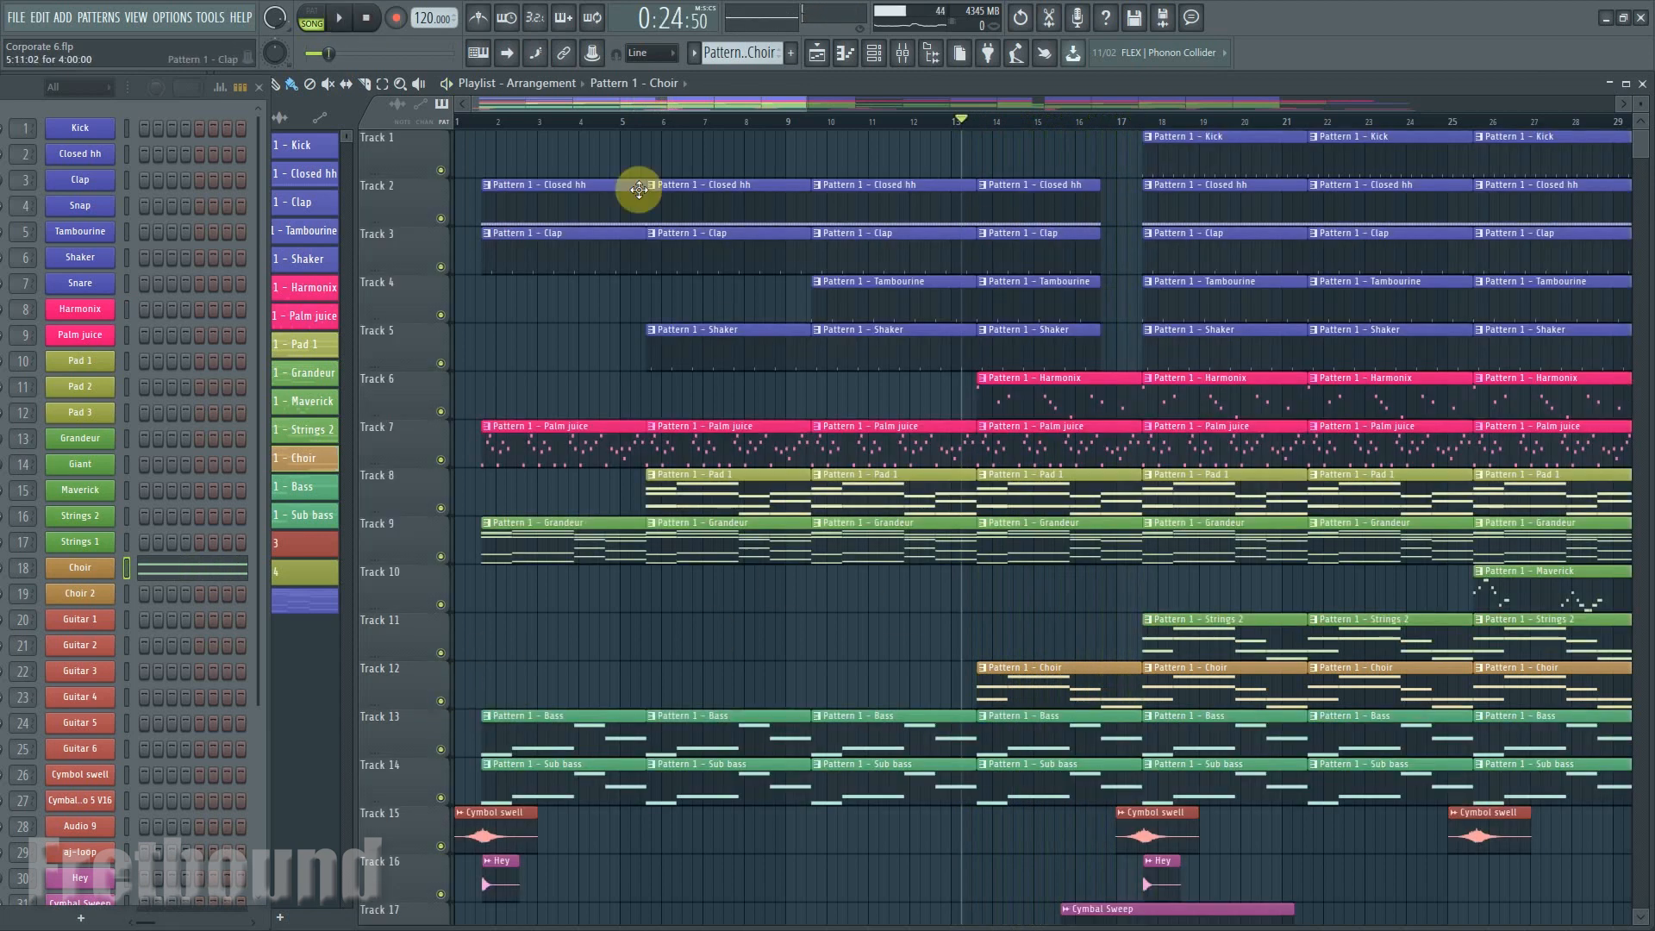
left_click(339, 18)
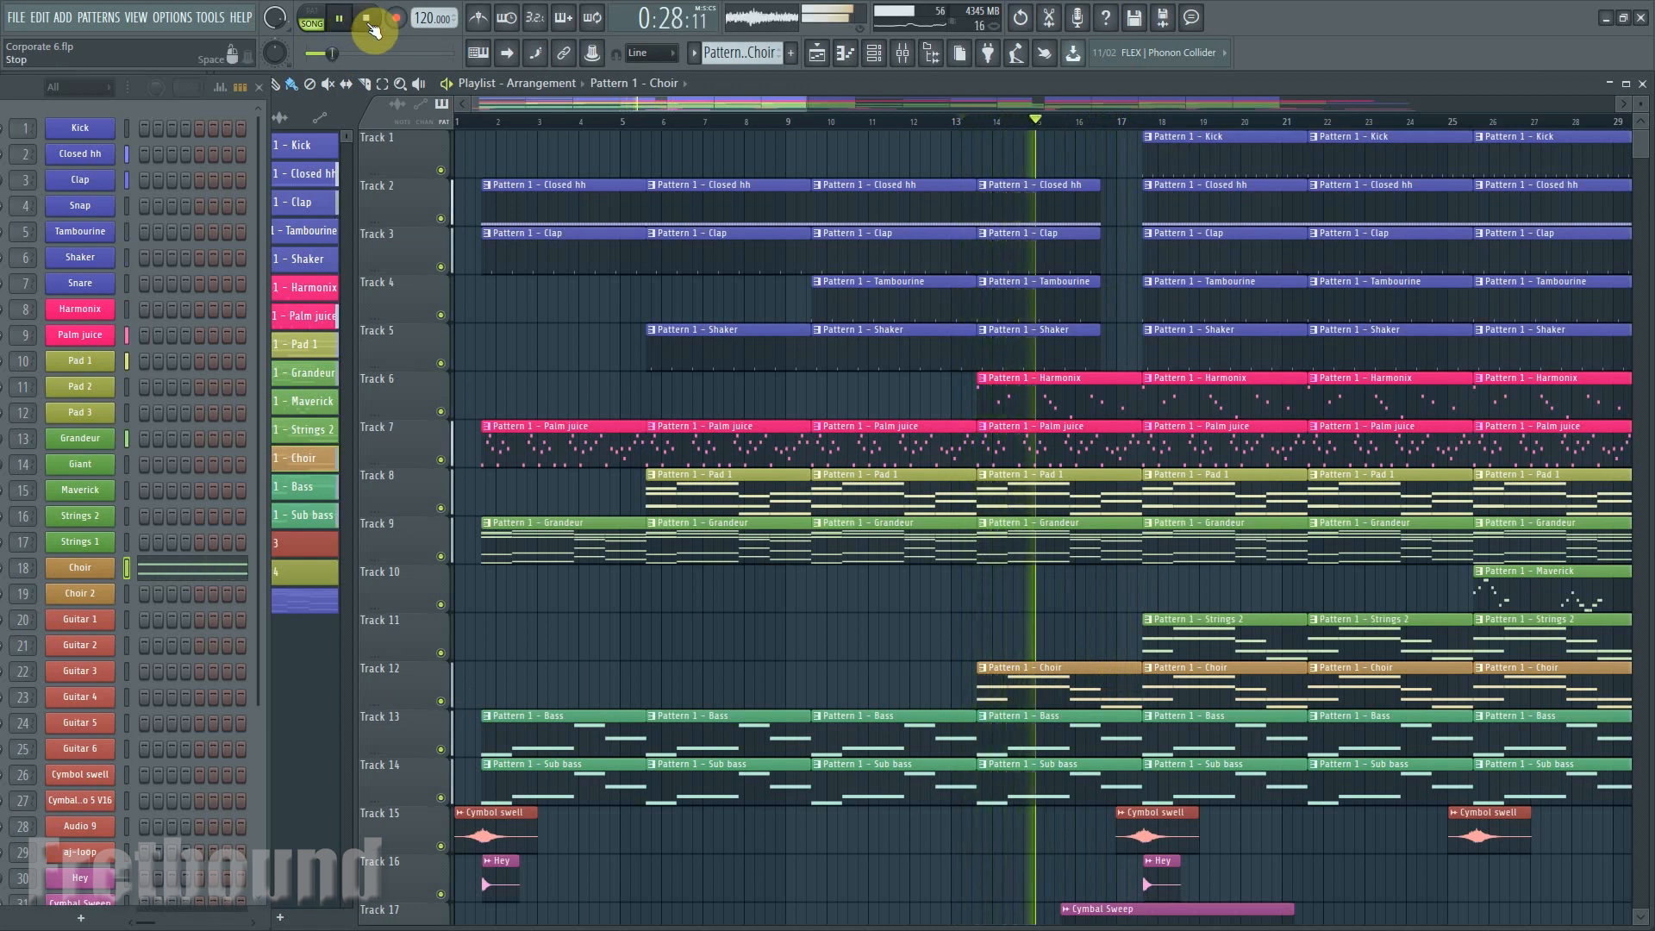
left_click(369, 22)
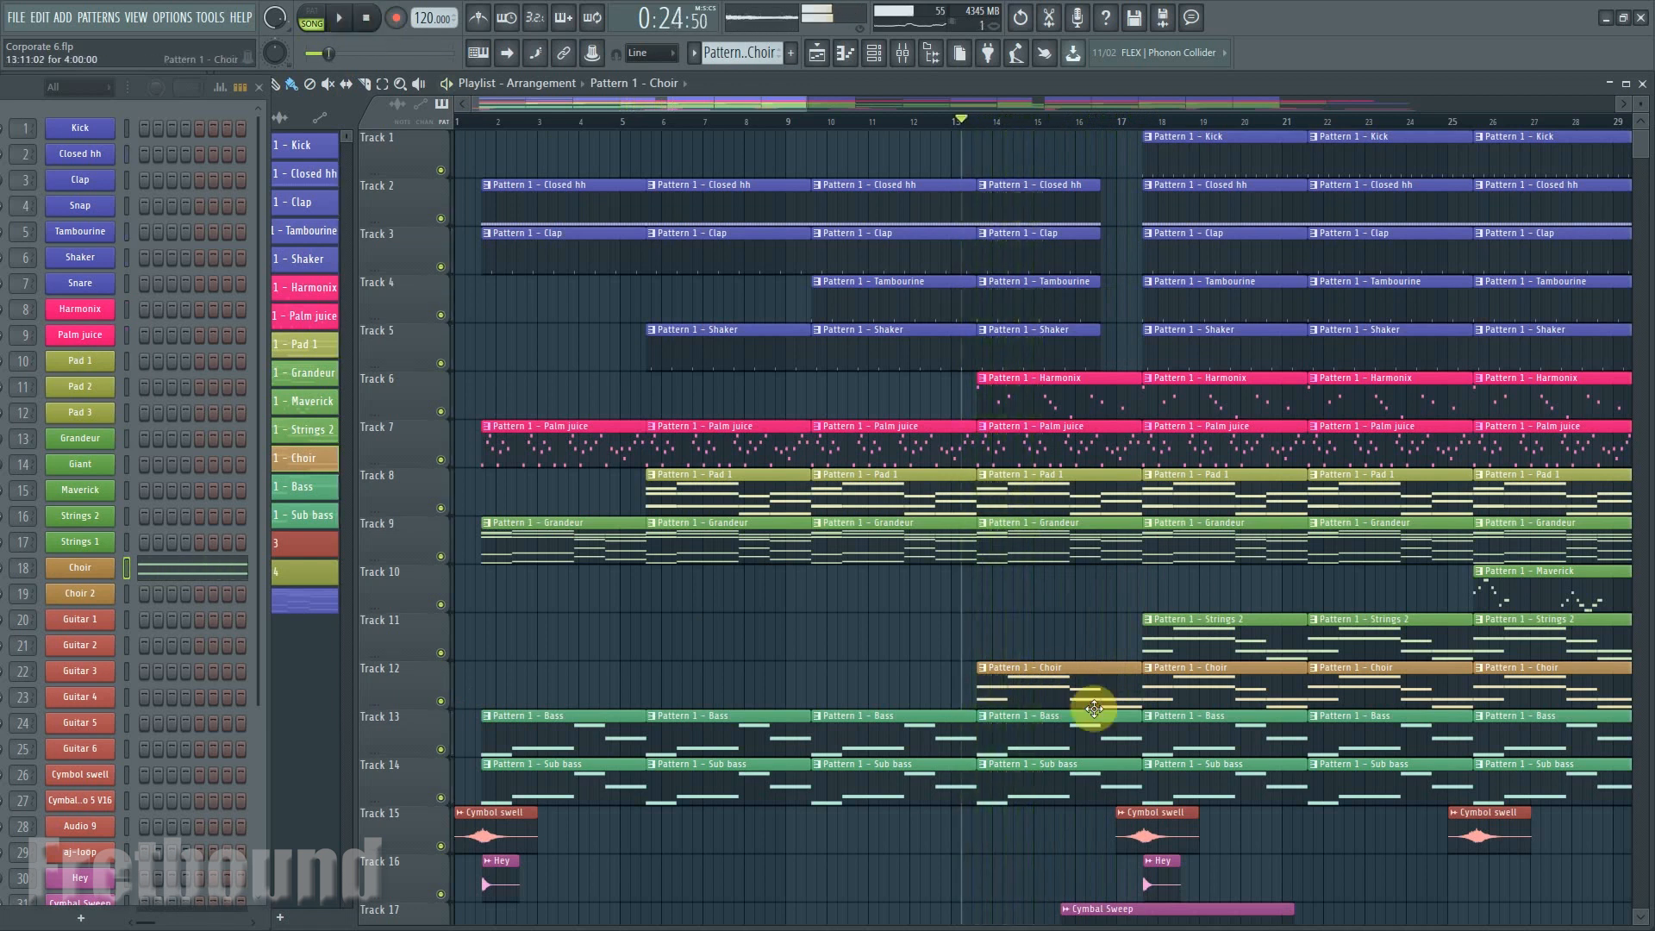
Select the Kick pattern on Track 1, audition the Kick channel's Kick 707X 1 sample, and close the sampler.
scroll(1120, 759, "down", 3)
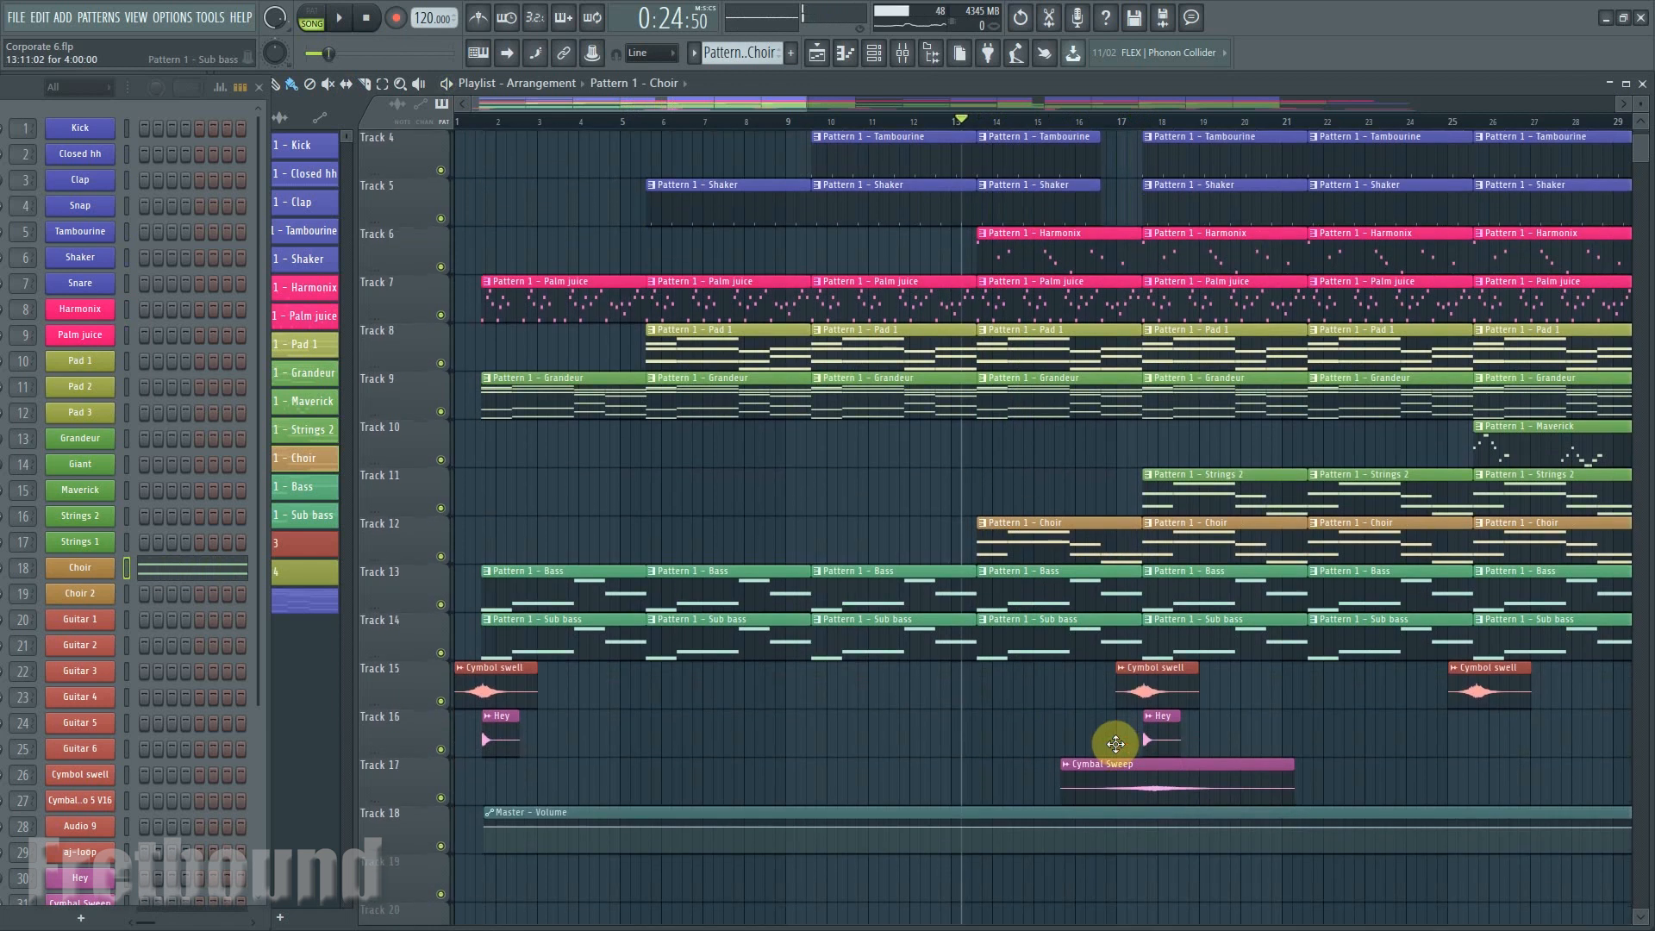
scroll(1138, 586, "up", 3)
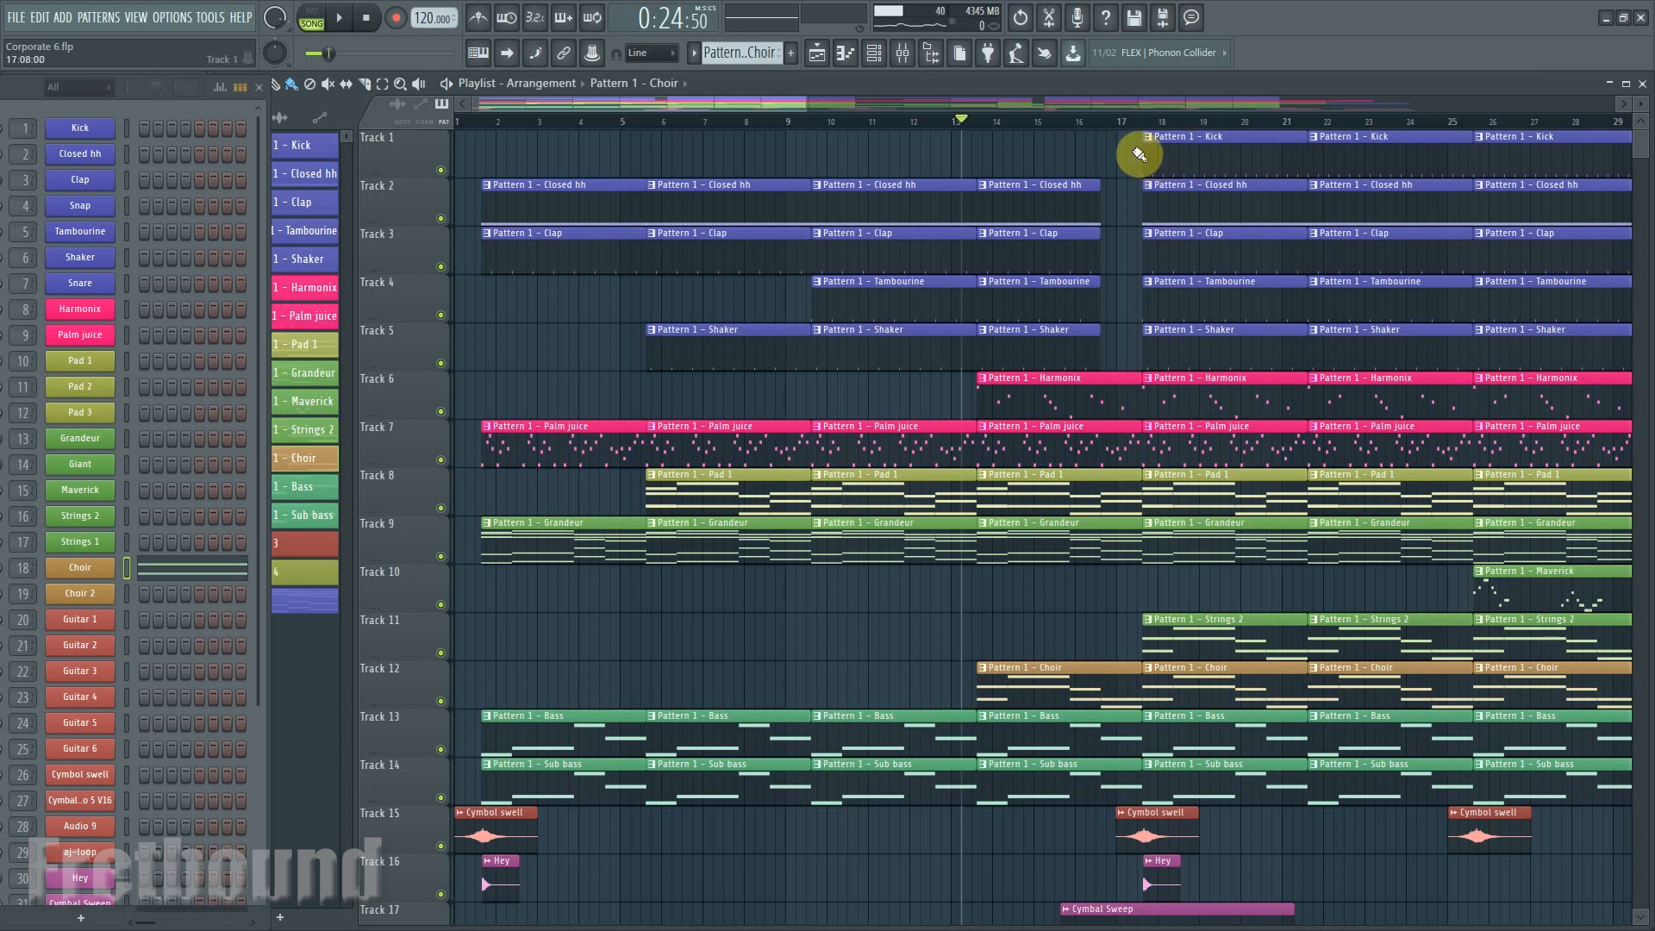
left_click(1203, 156)
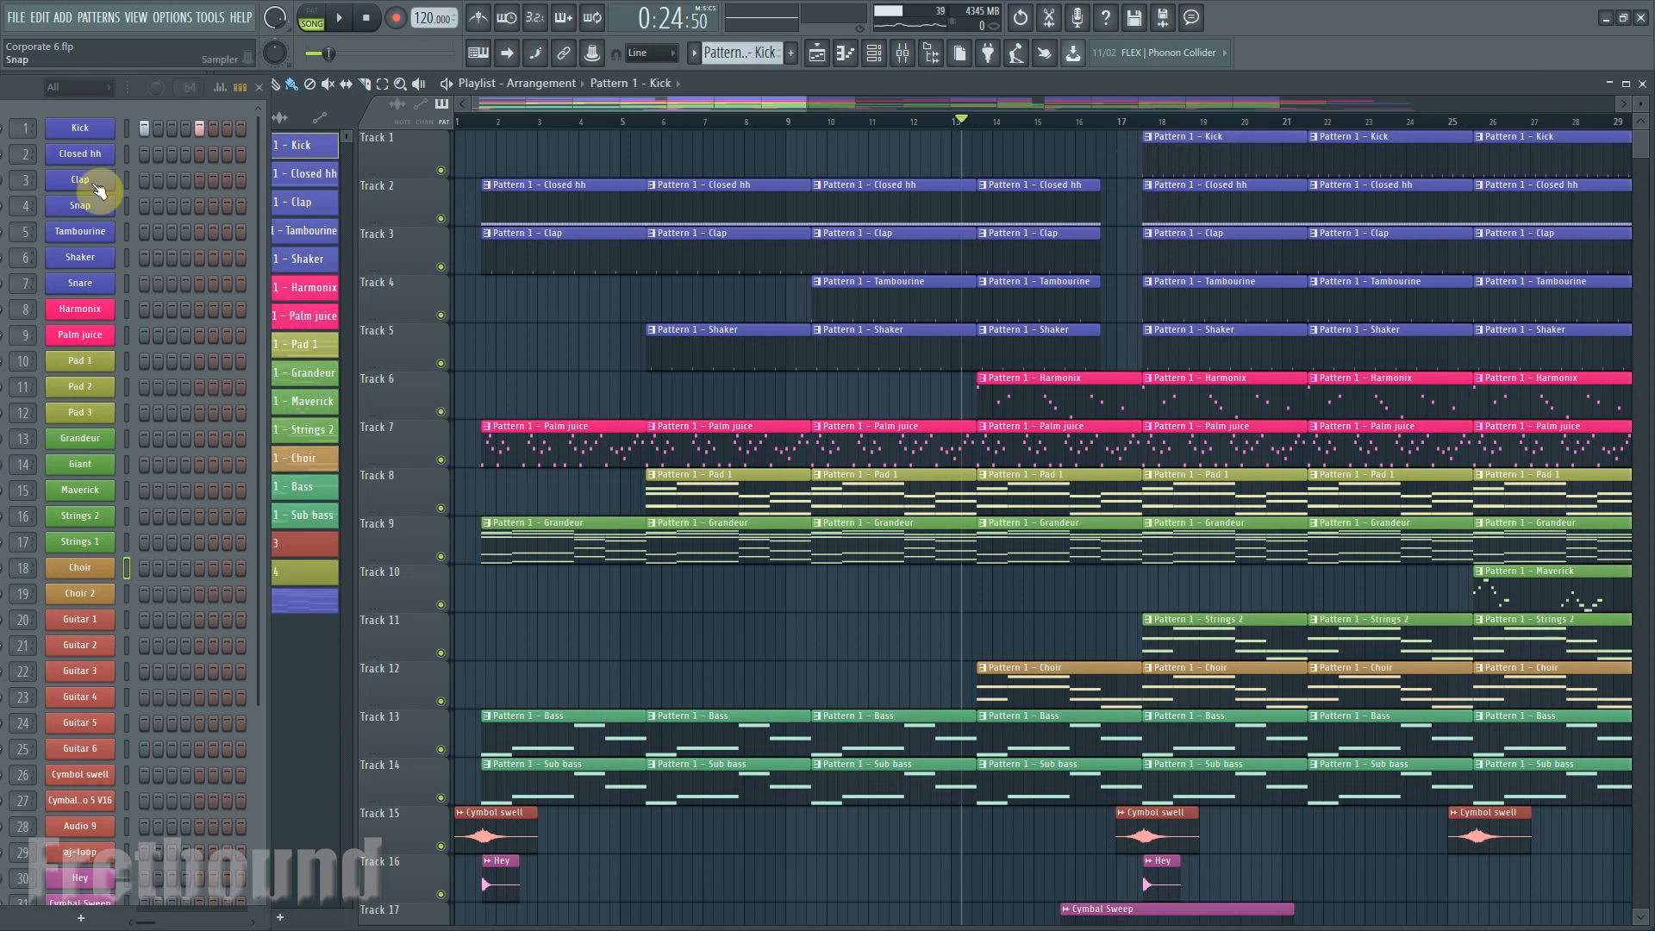
left_click(82, 138)
left_click(423, 652)
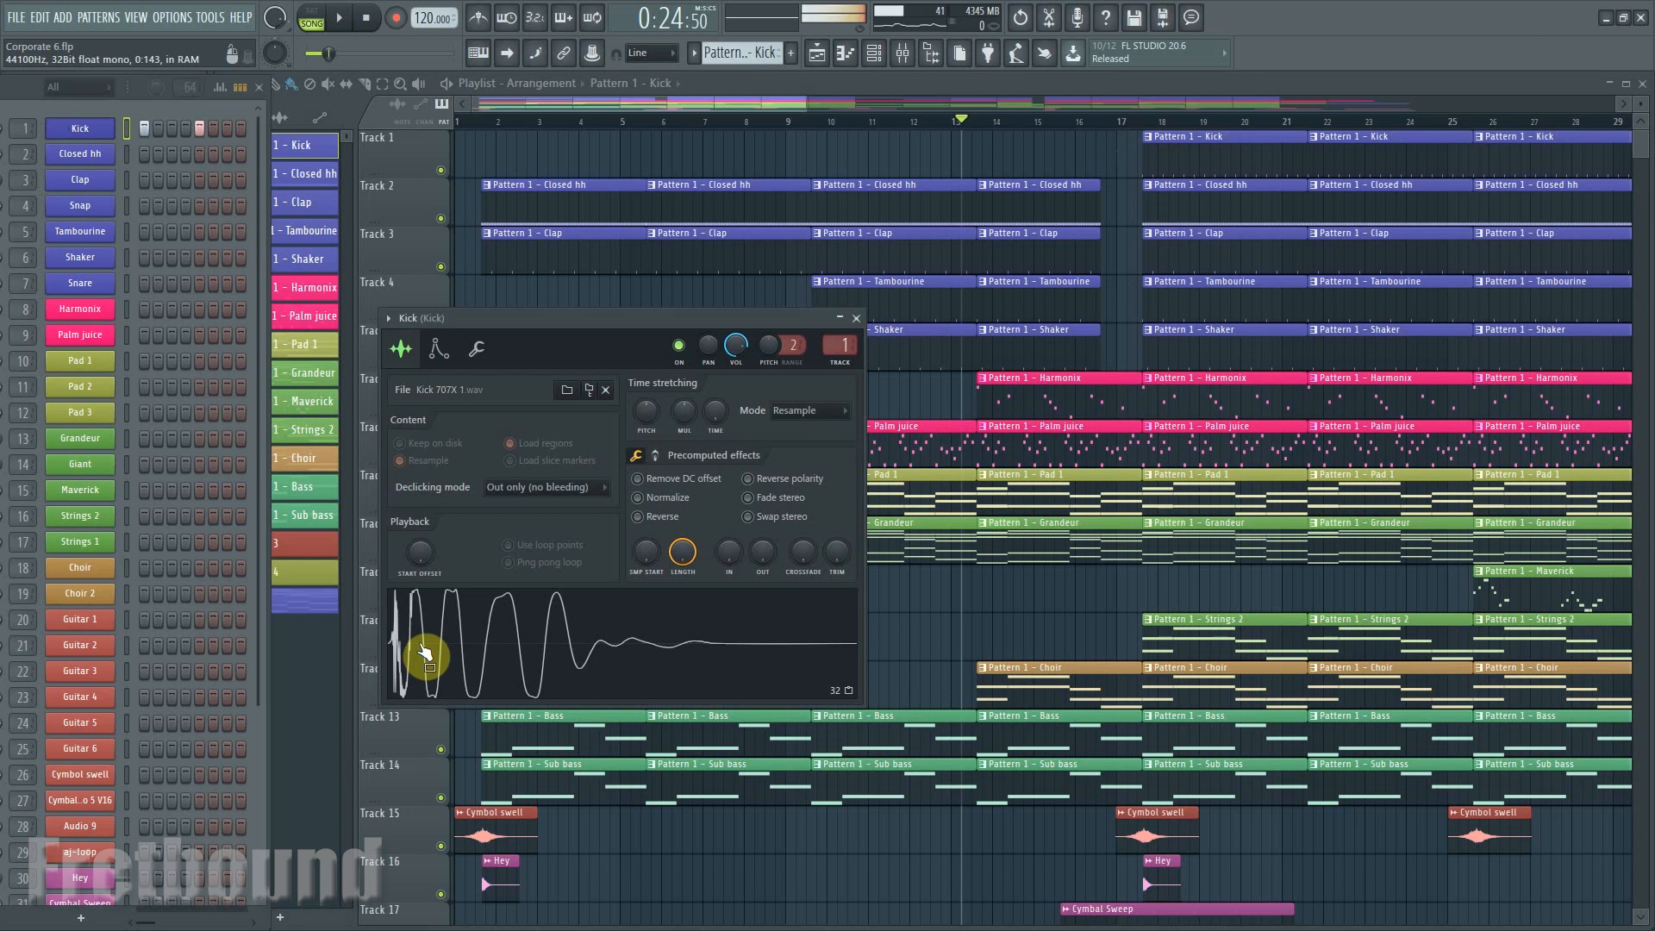
left_click(857, 318)
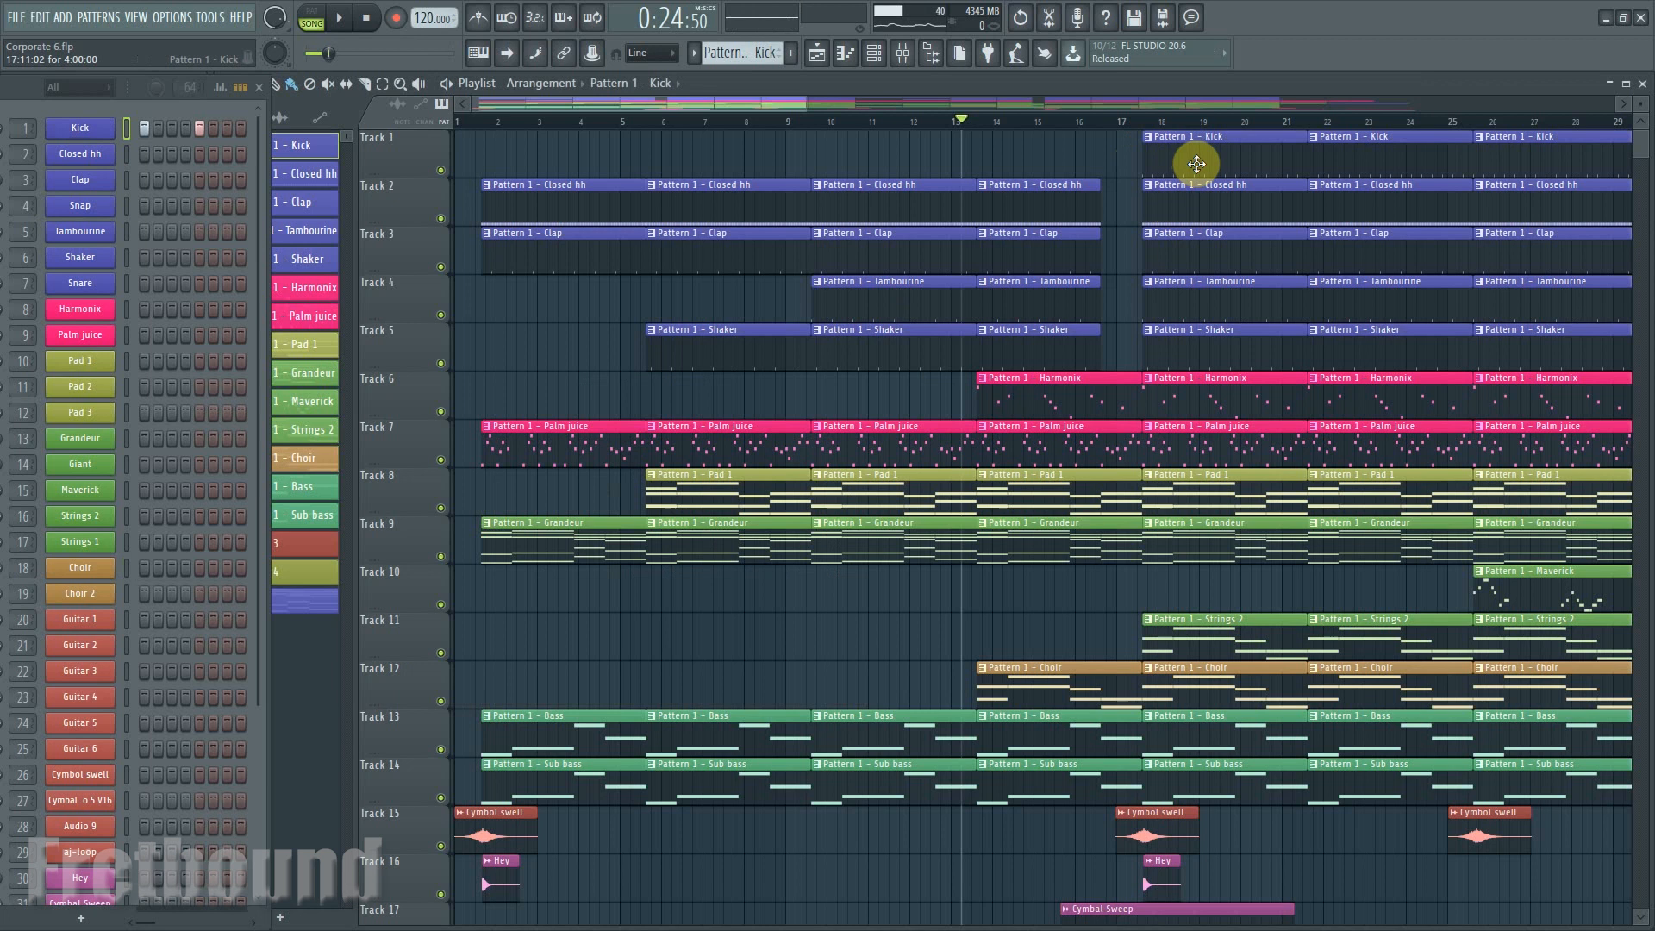
Select the second Hey clip on Track 16, play the full arrangement from bar 16, and stop playback.
scroll(1169, 786, "down", 2)
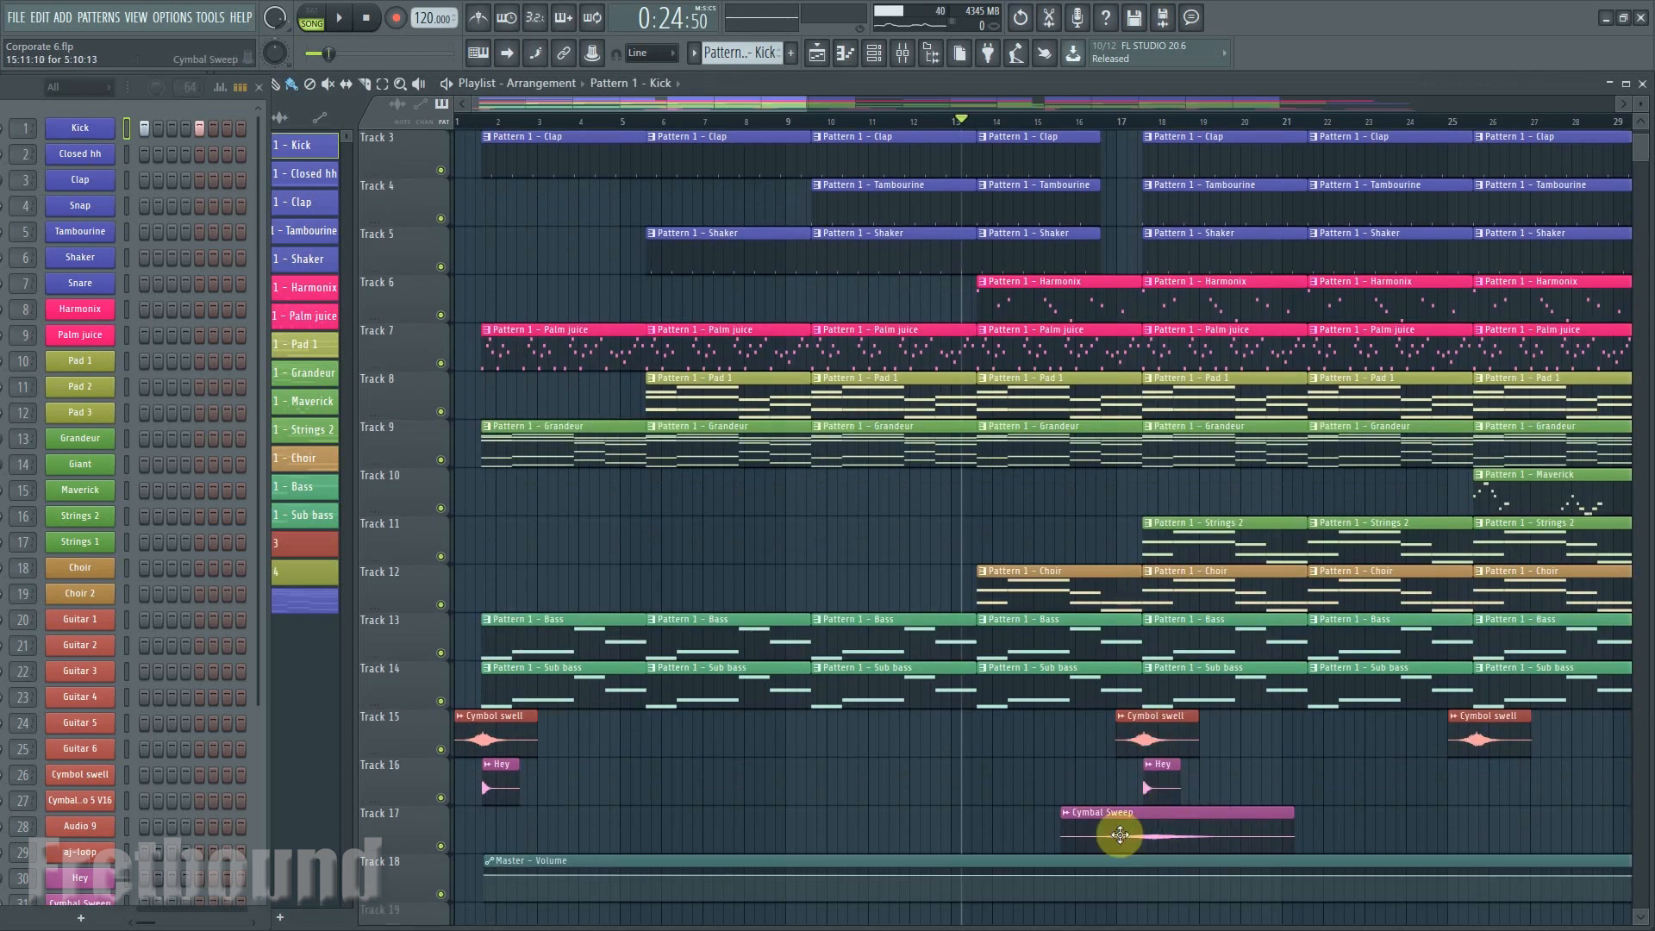
left_click(1162, 783)
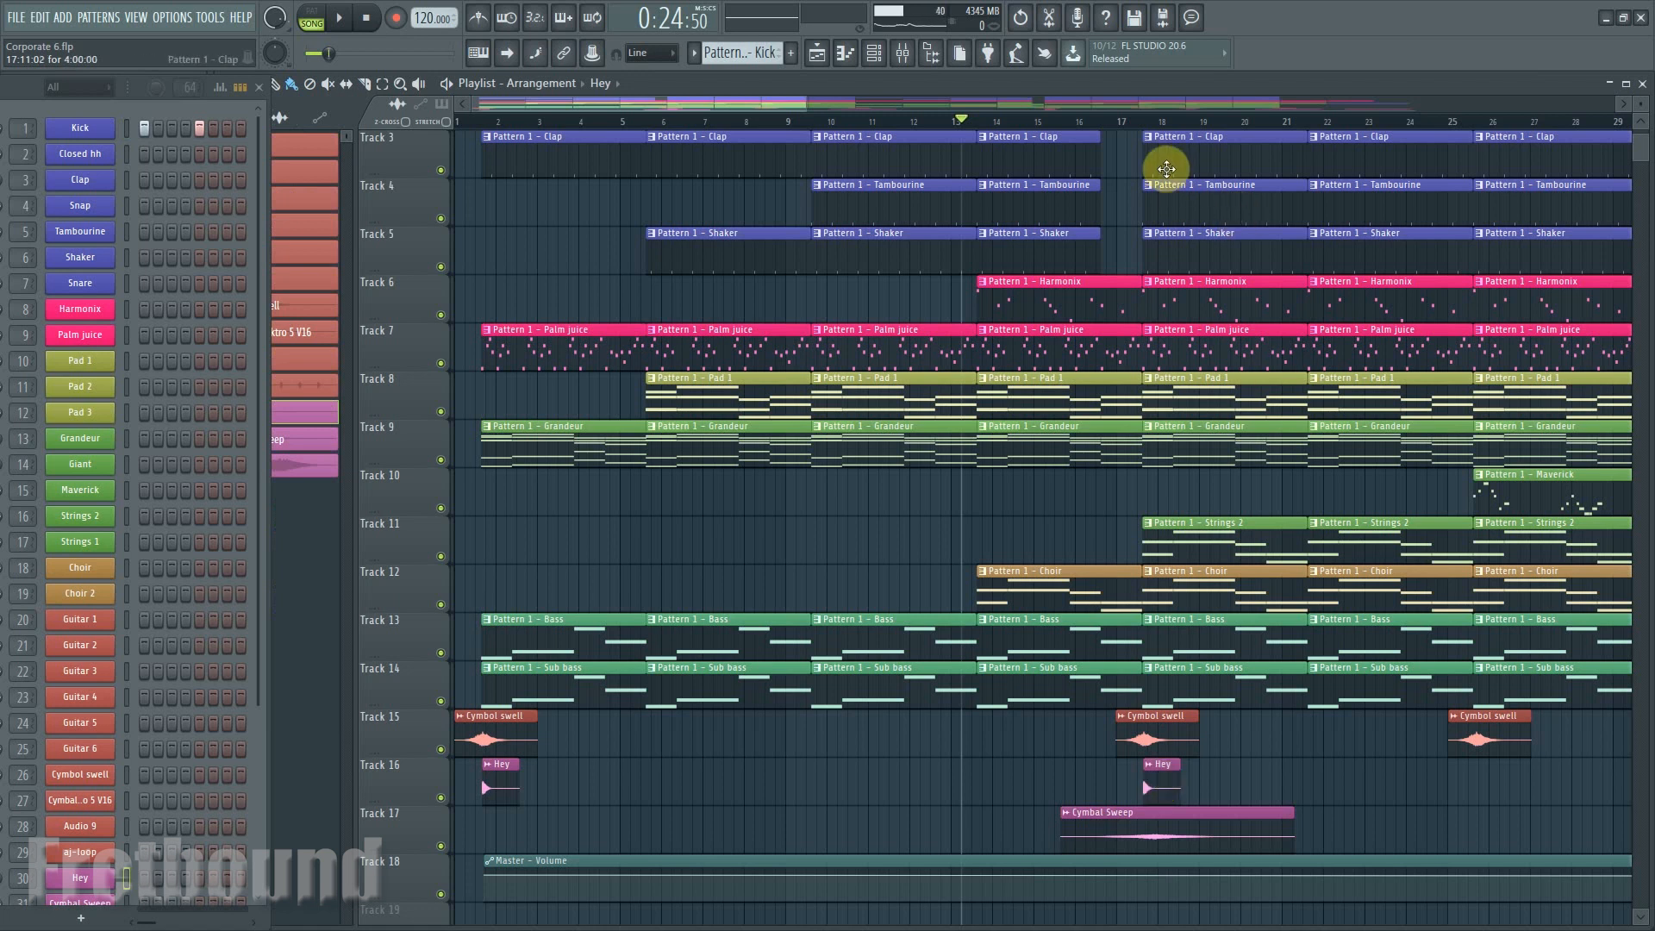
left_click(1096, 121)
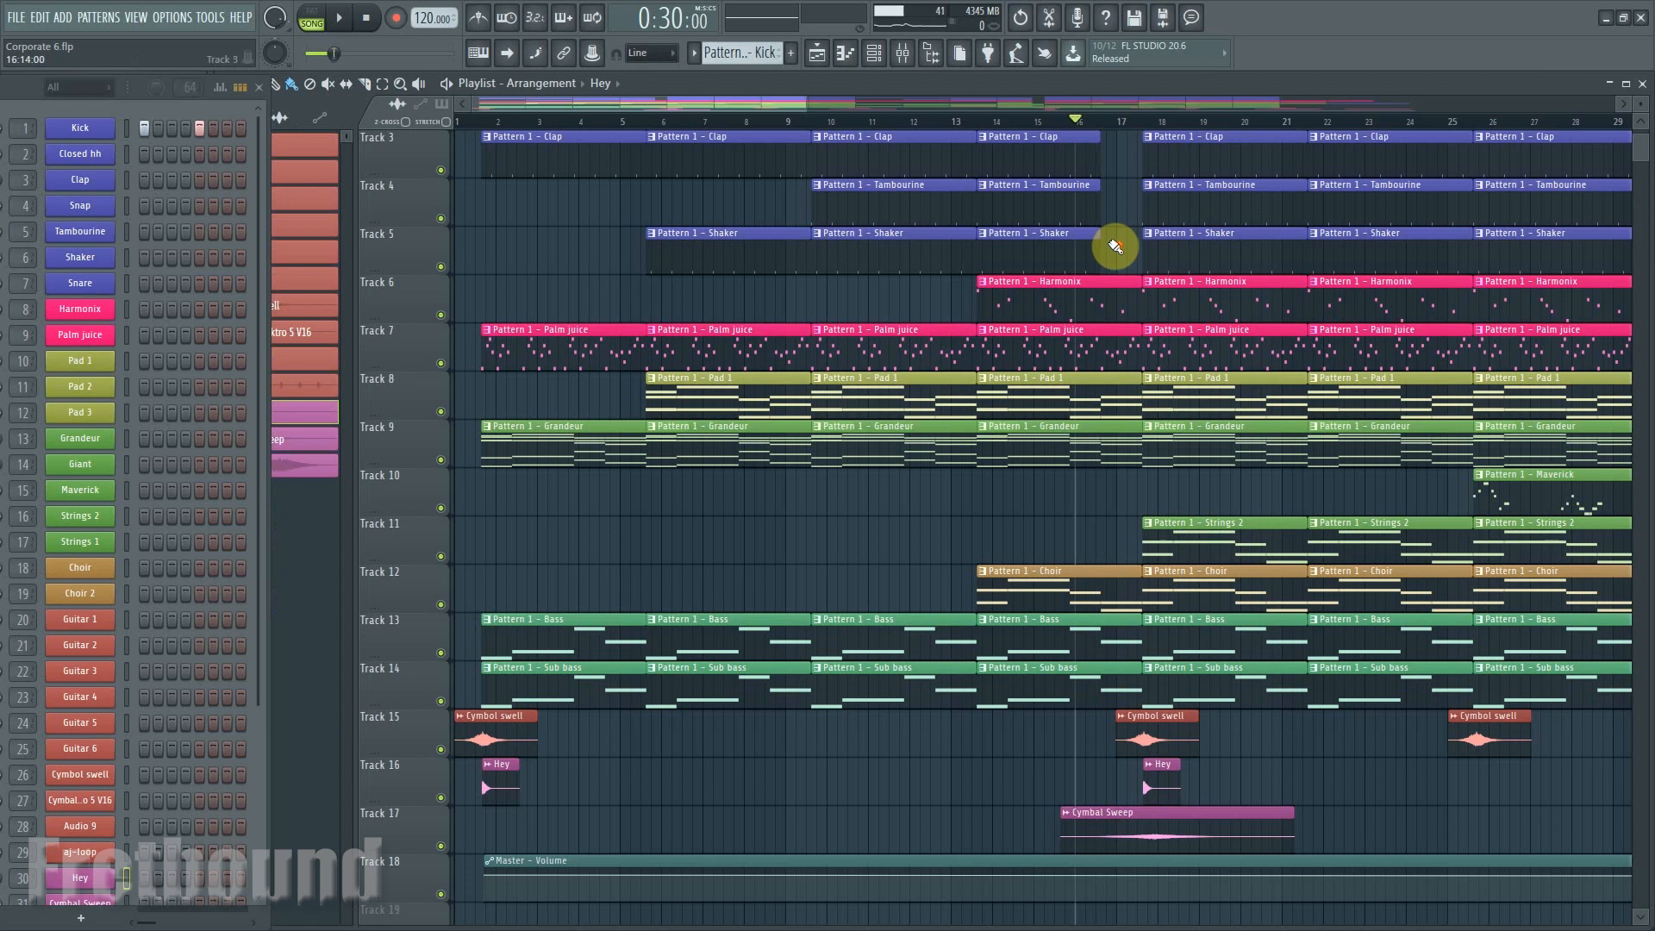
scroll(1115, 247, "up", 2)
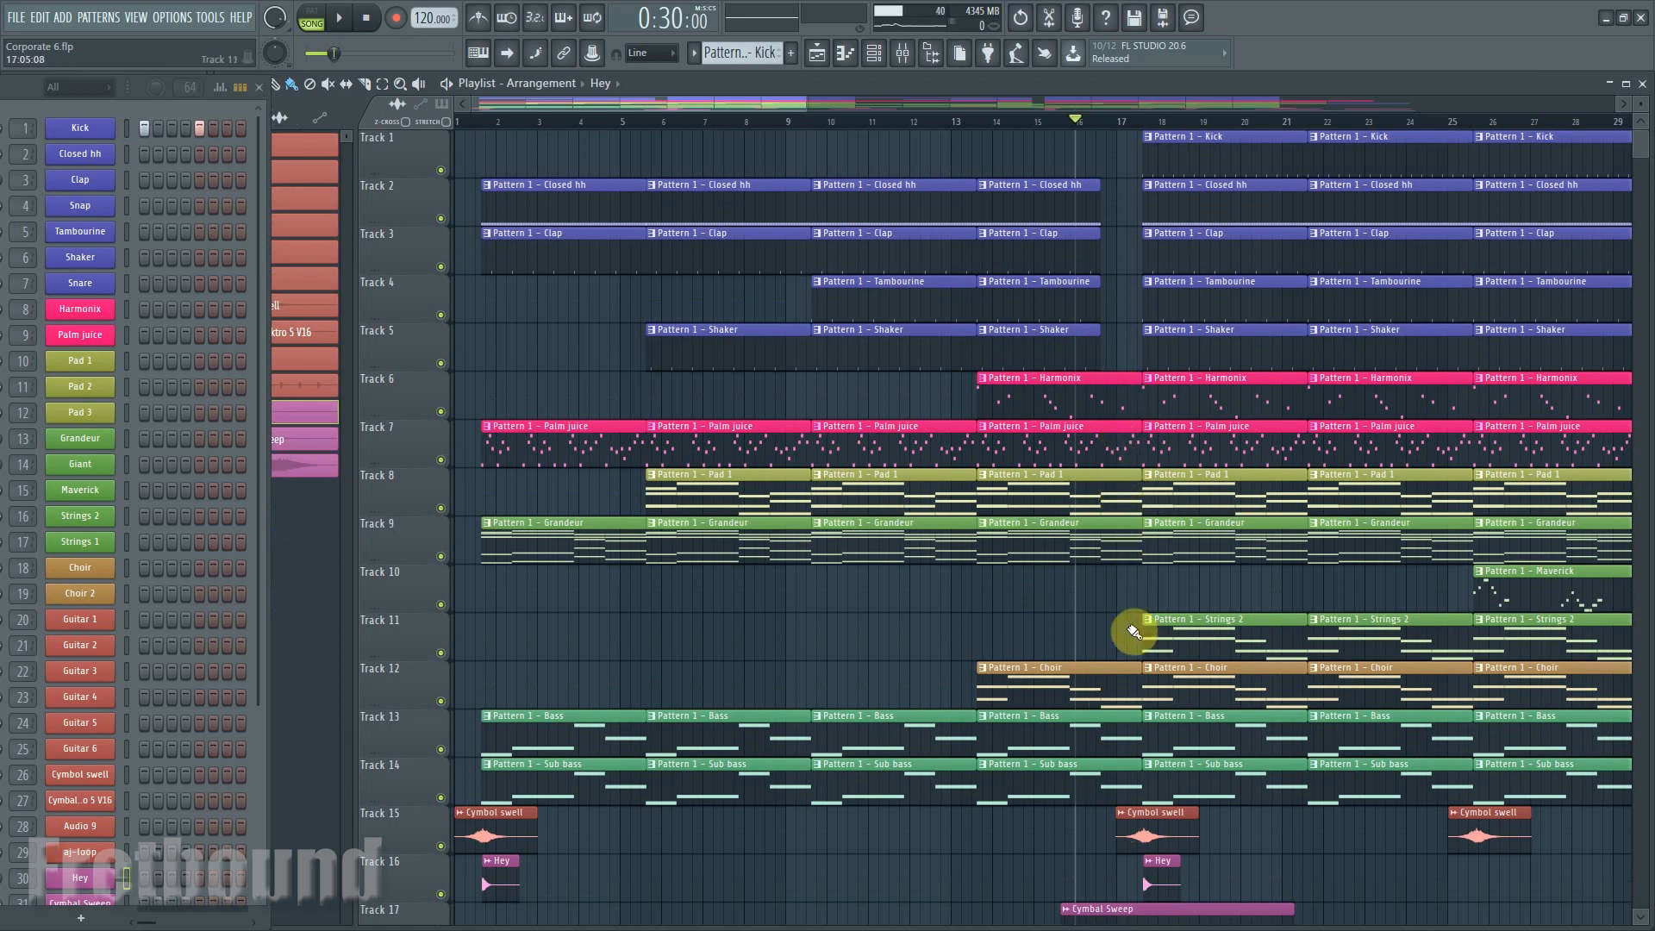
key("space")
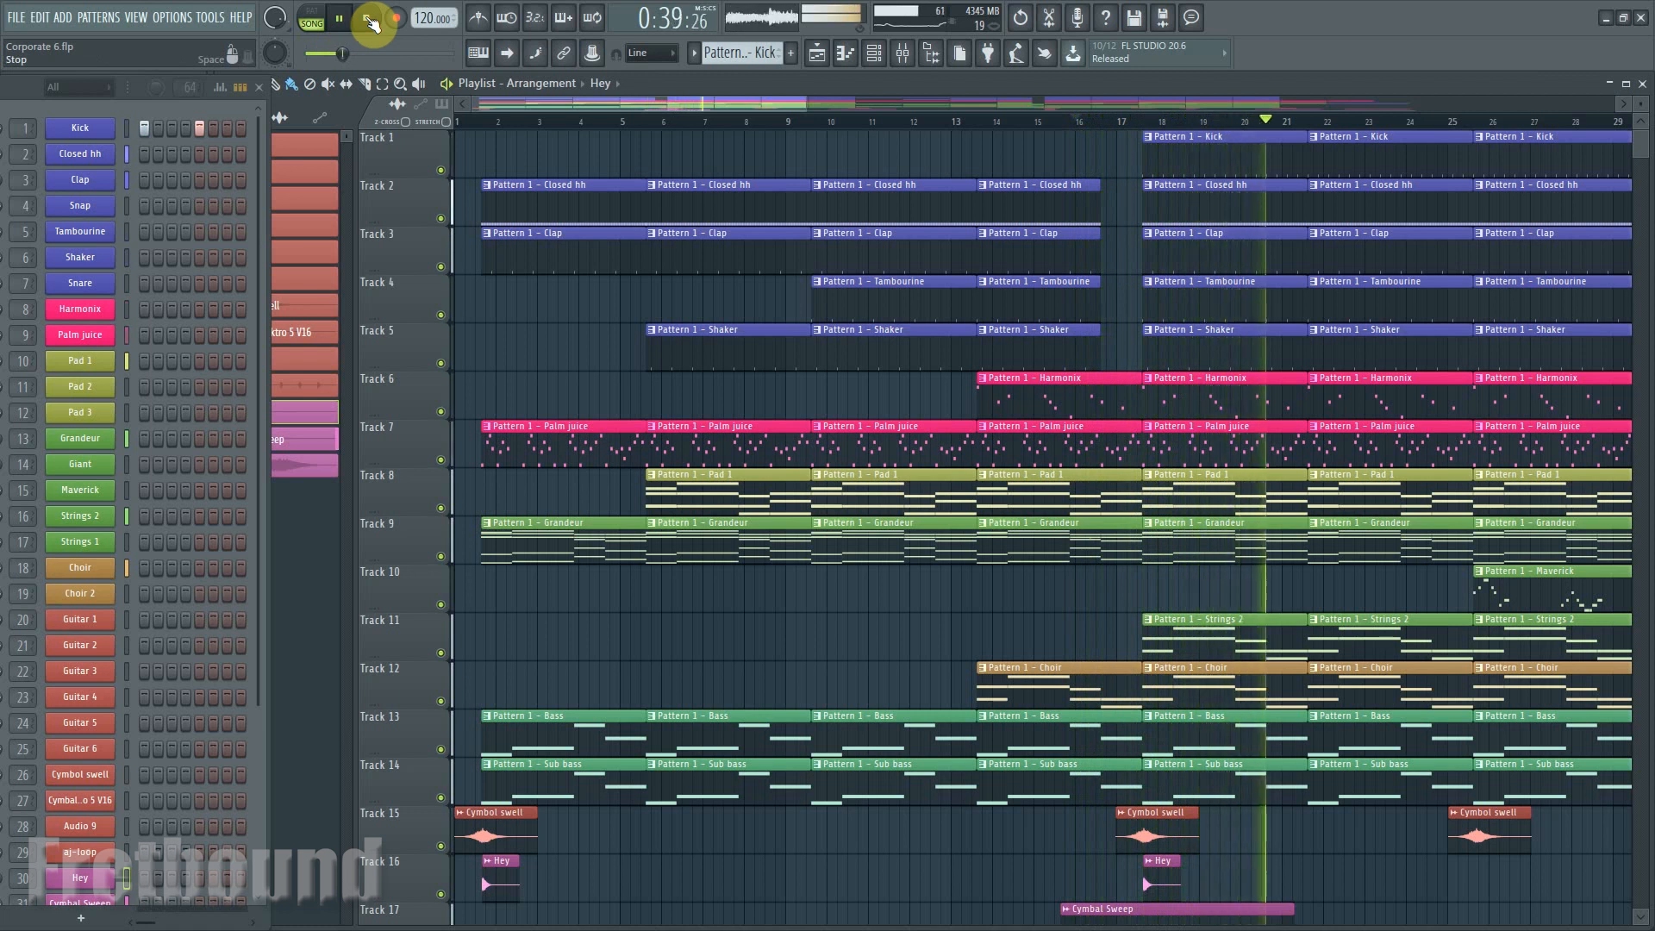
left_click(371, 19)
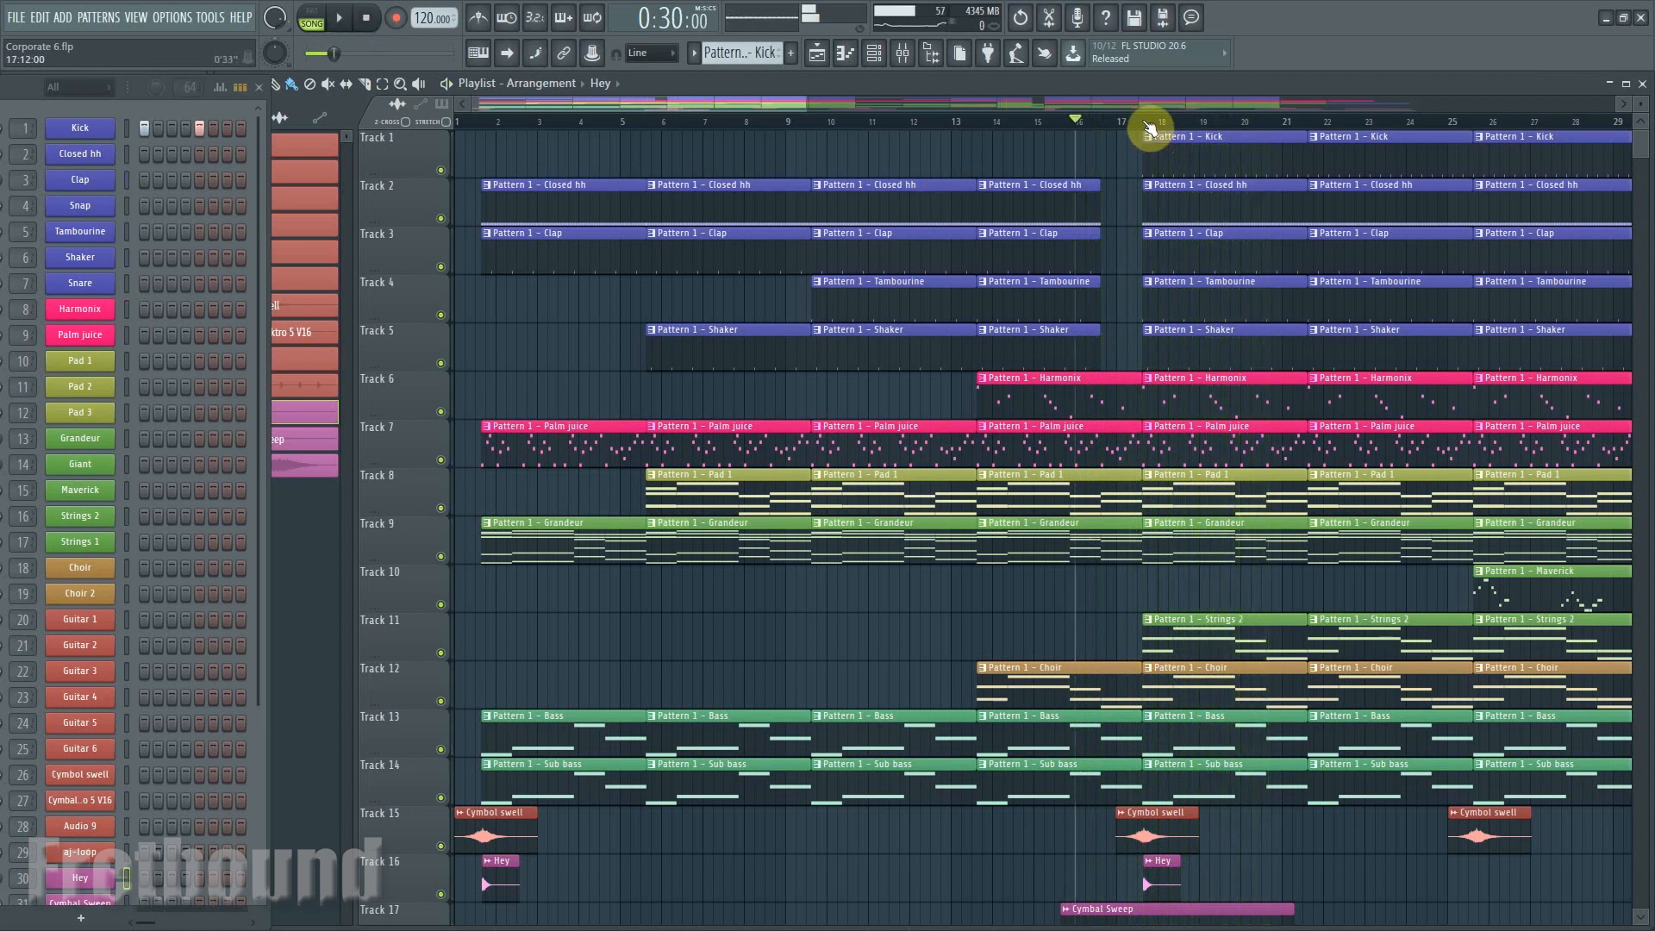
Open the Maverick channel from the first Maverick pattern on Track 10, inspect its Kontakt piano instrument, and close it.
scroll(1150, 128, "down", 5)
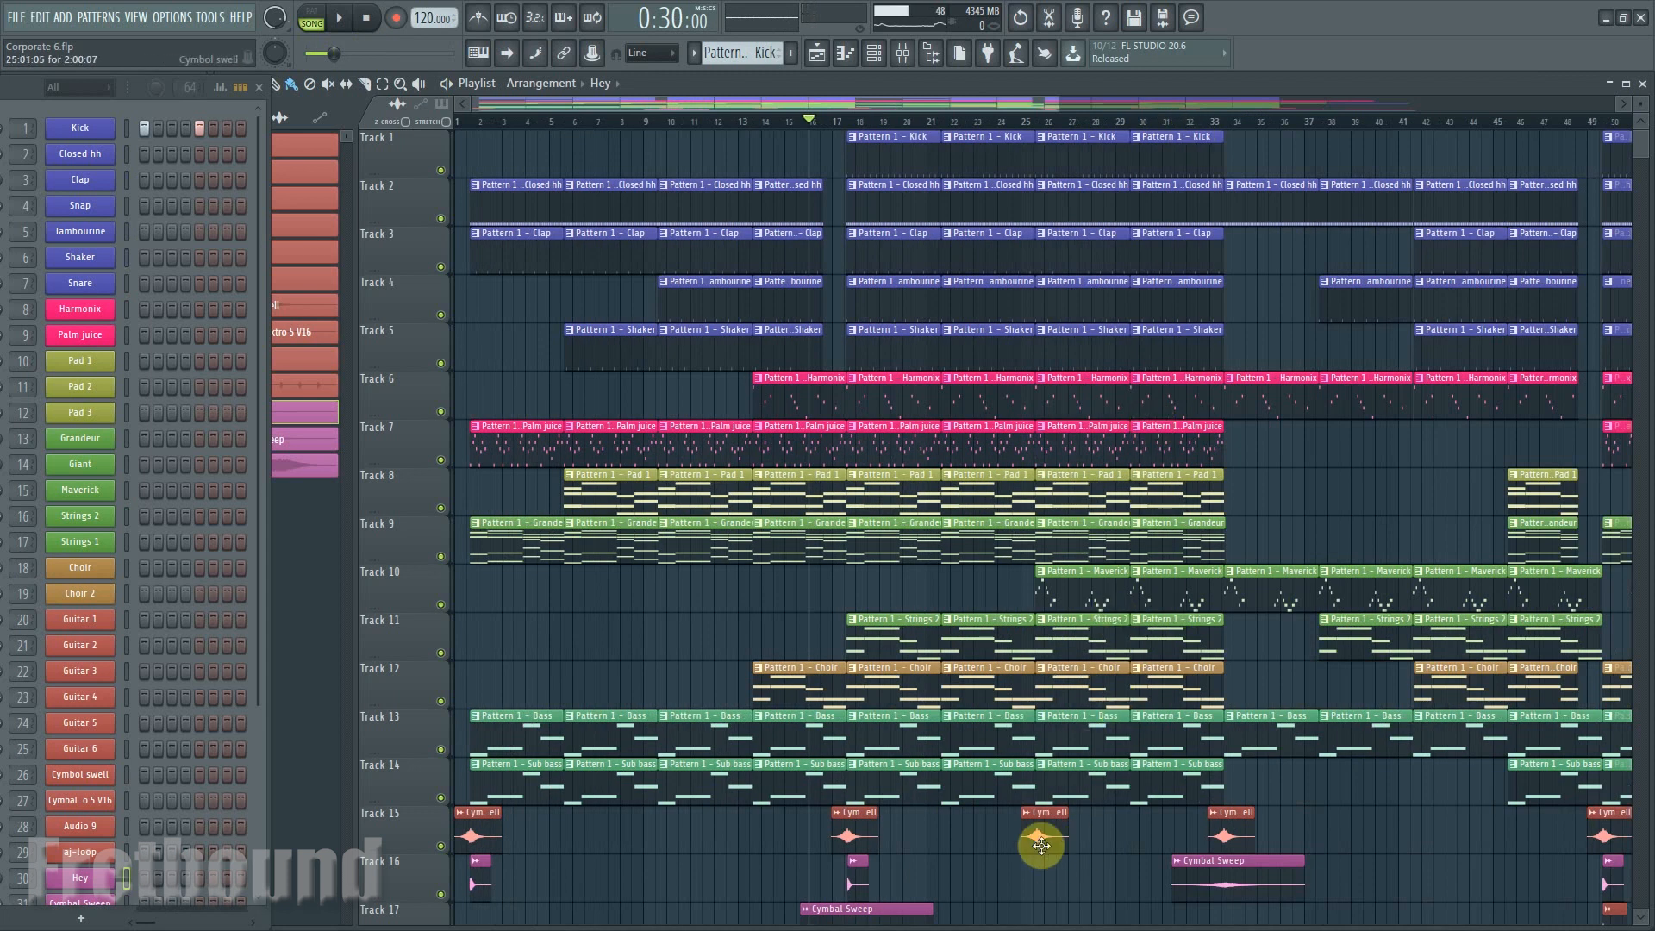
left_click(1067, 597)
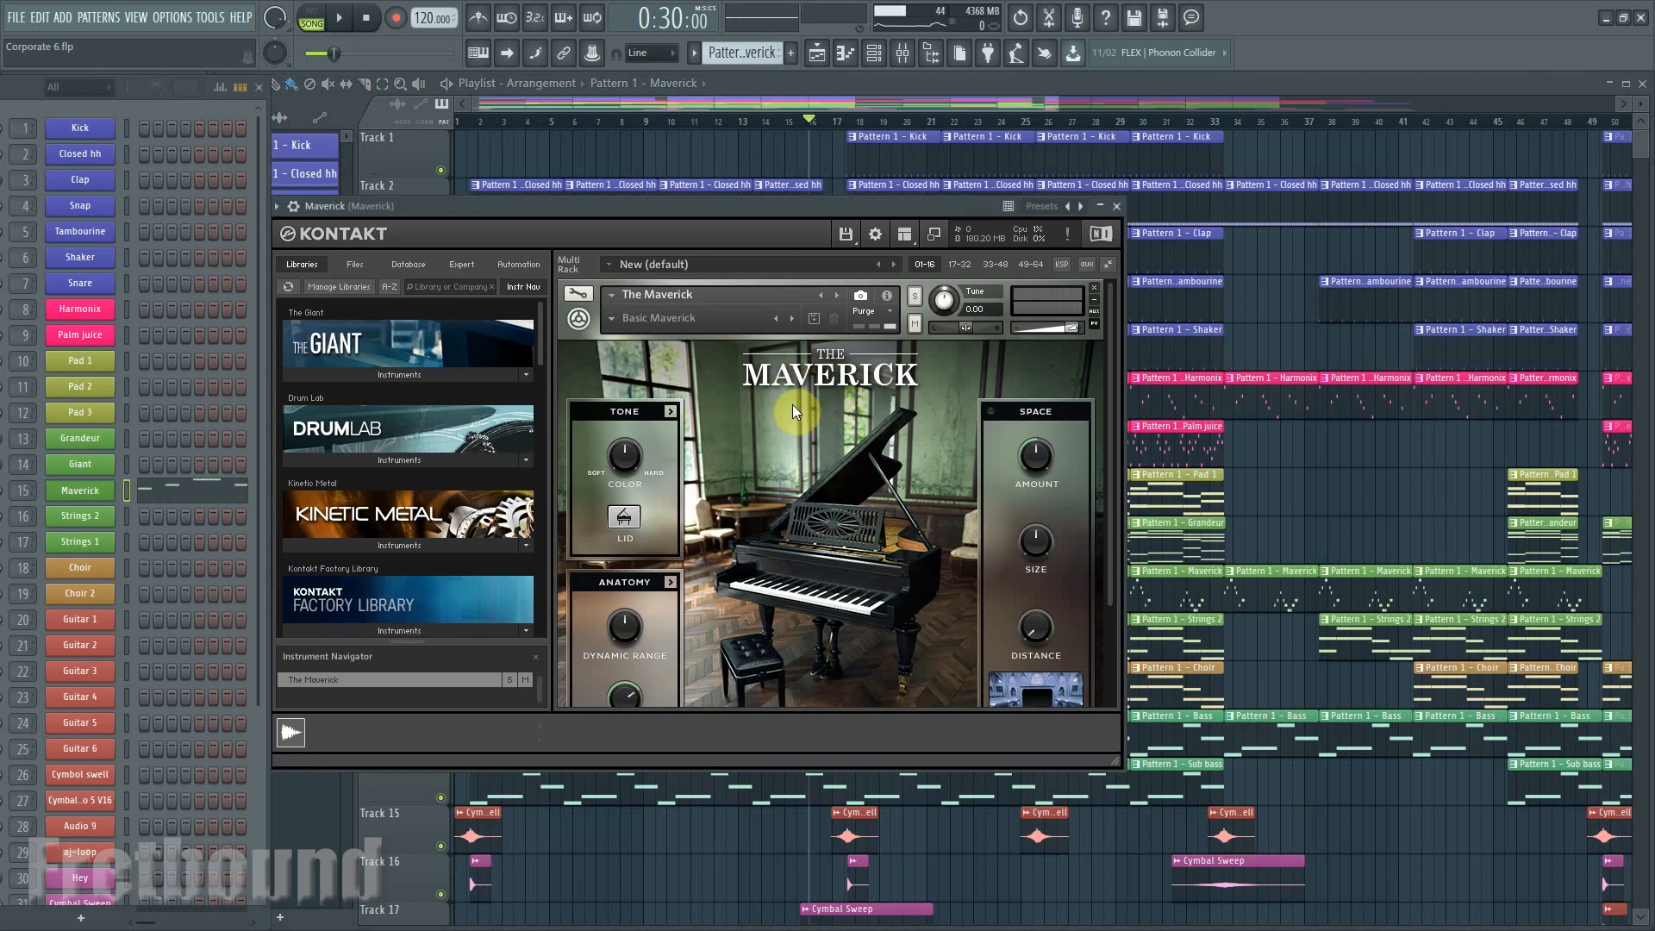
scroll(826, 432, "down", 4)
scroll(831, 431, "up", 4)
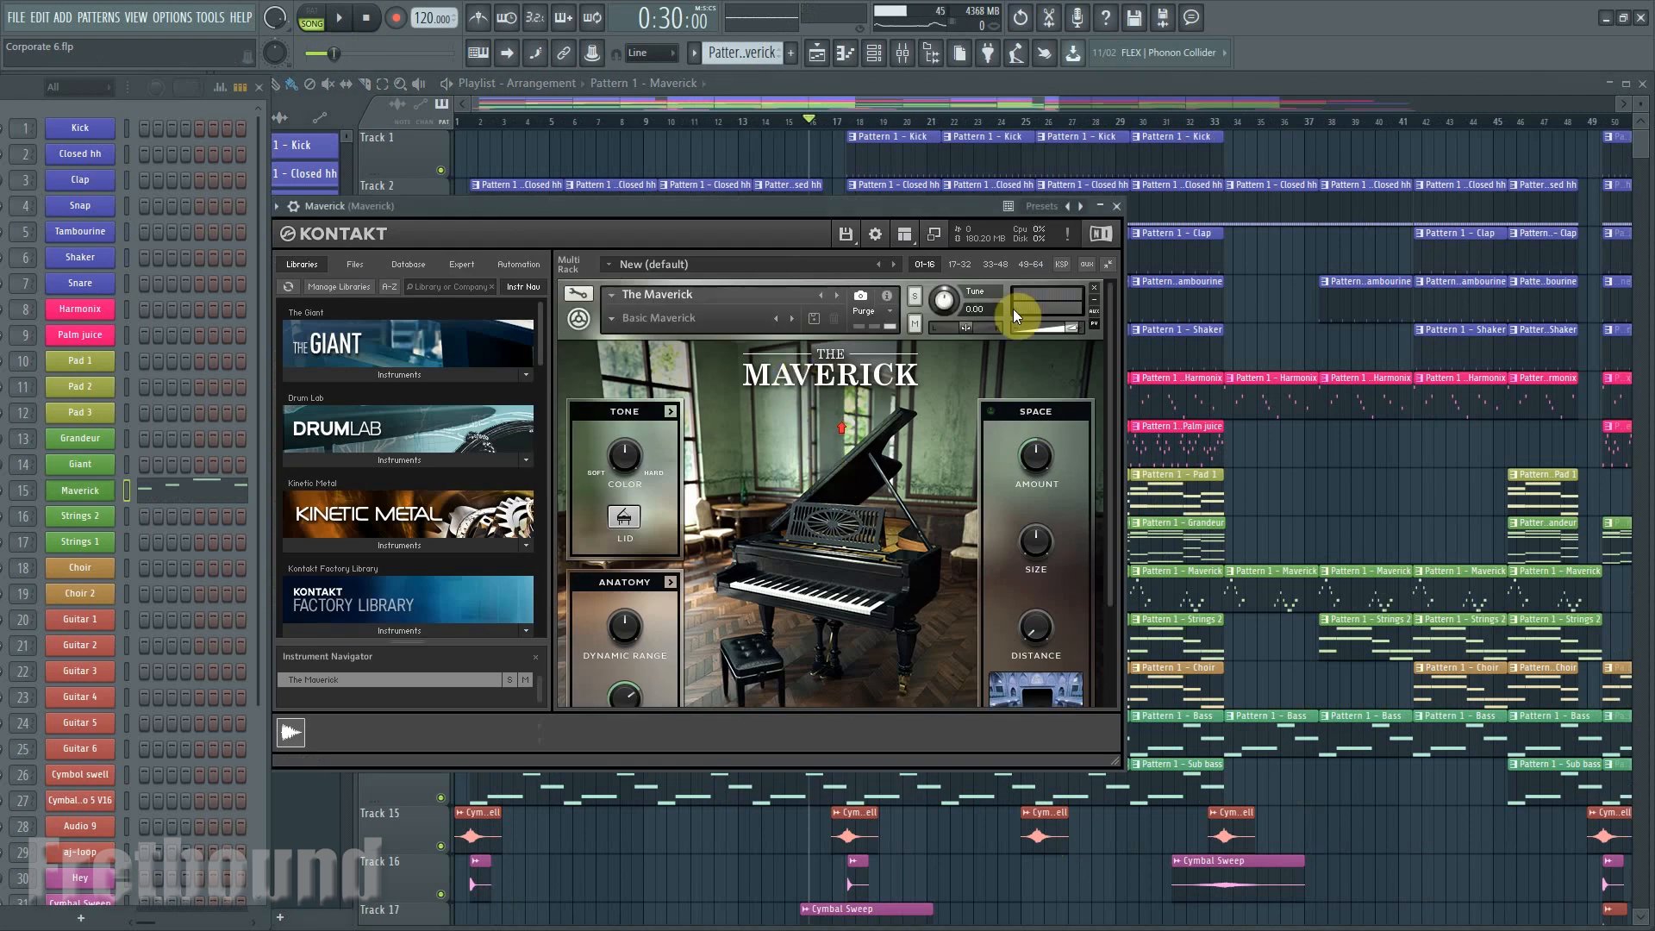
left_click(1117, 208)
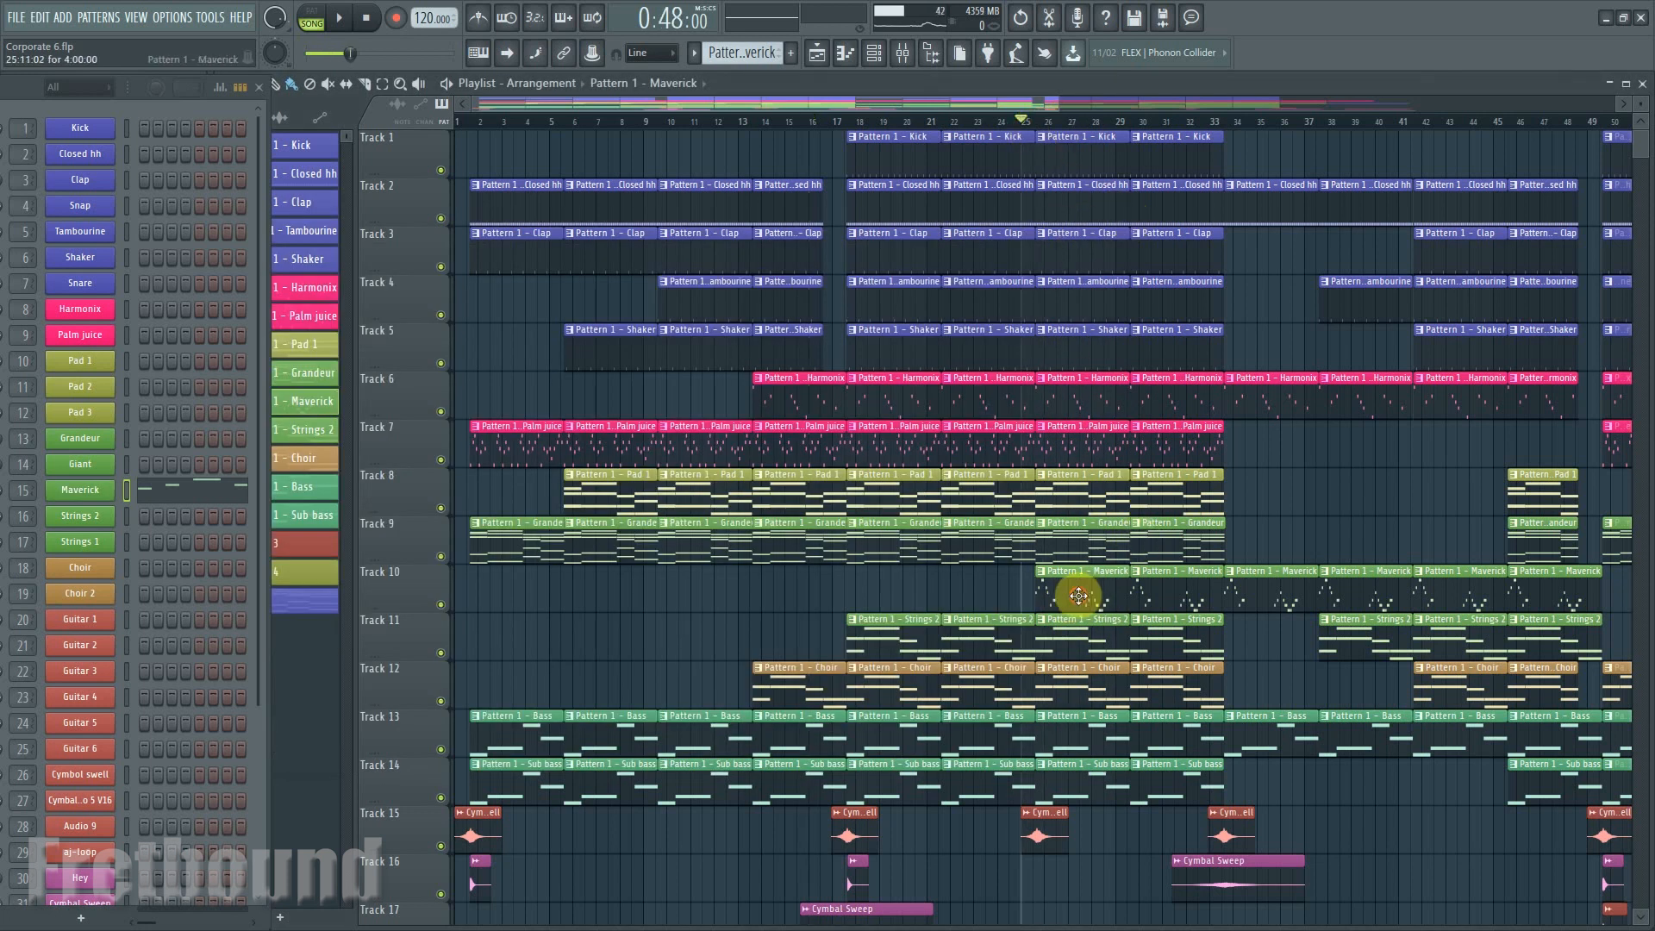
Solo Track 10, play the Maverick part from bar 25, and stop playback.
right_click(441, 605)
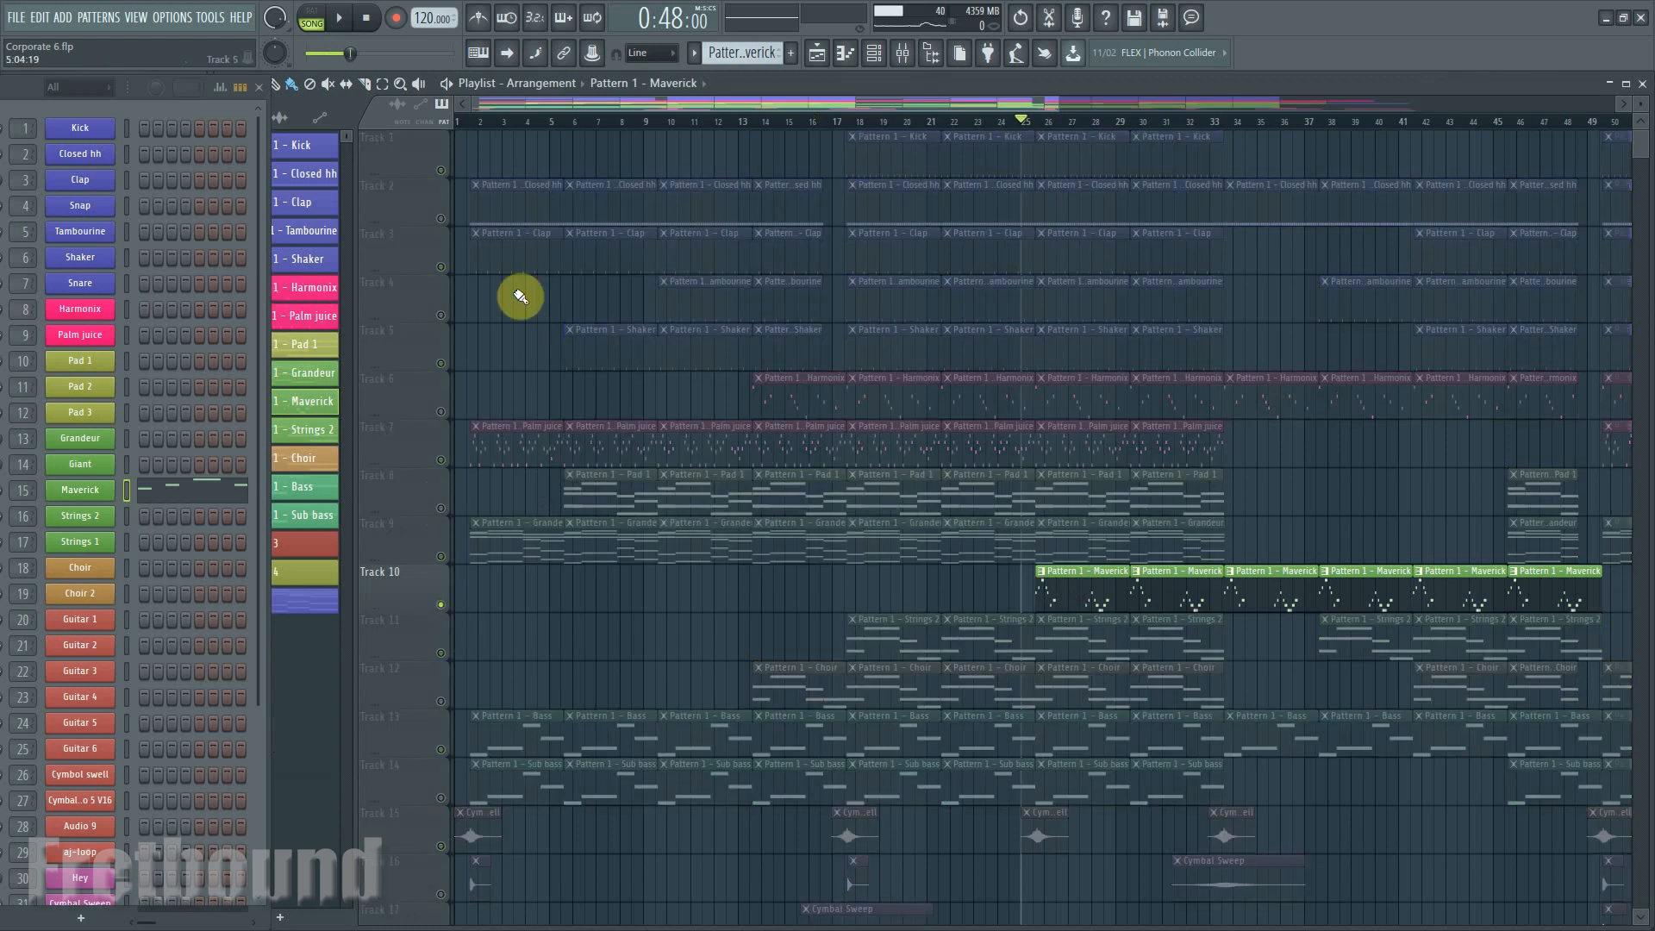
left_click(339, 18)
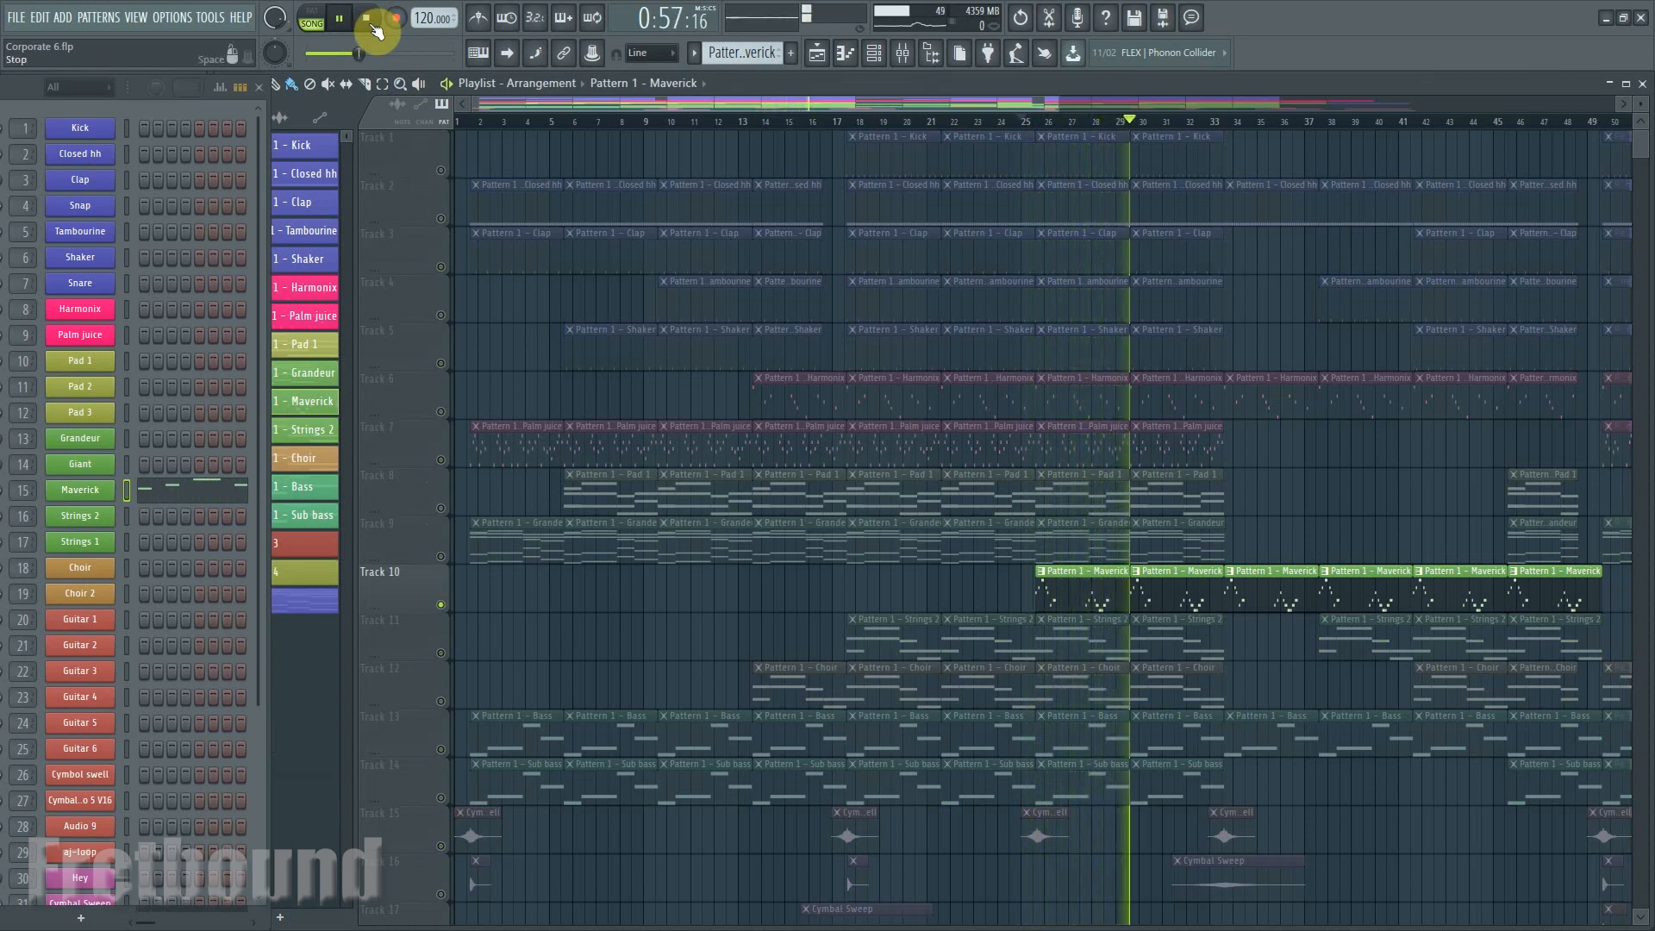
left_click(369, 22)
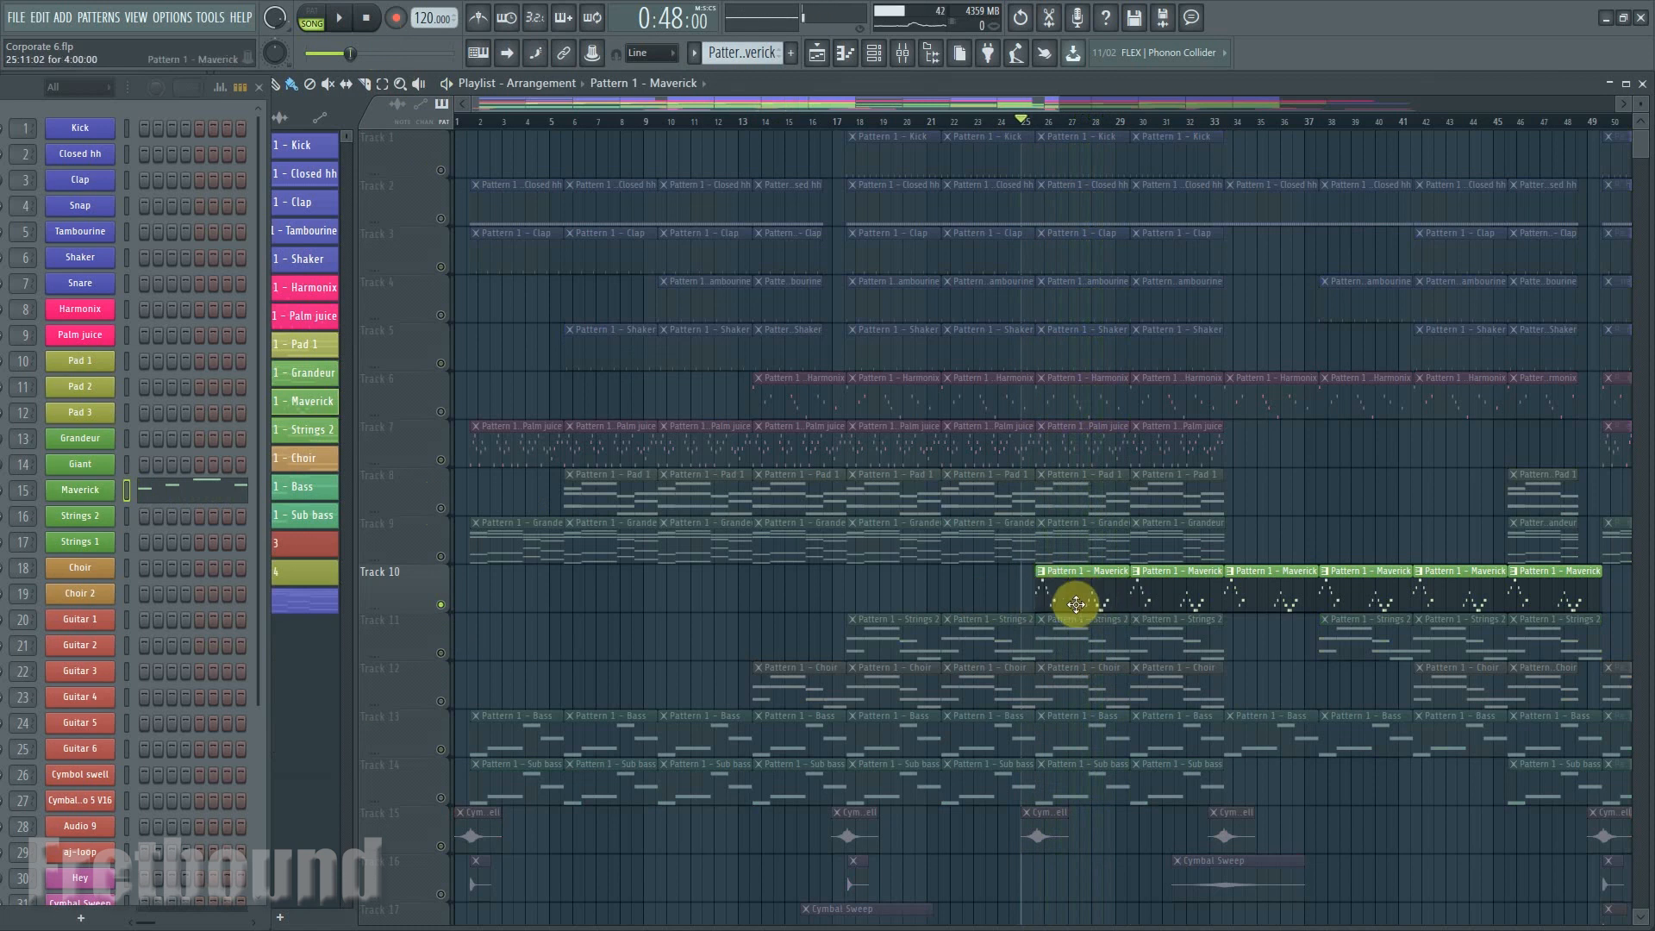
Unsolo Track 10, play the full arrangement with the Maverick from bar 25, and stop playback.
left_click(442, 604, "ctrl")
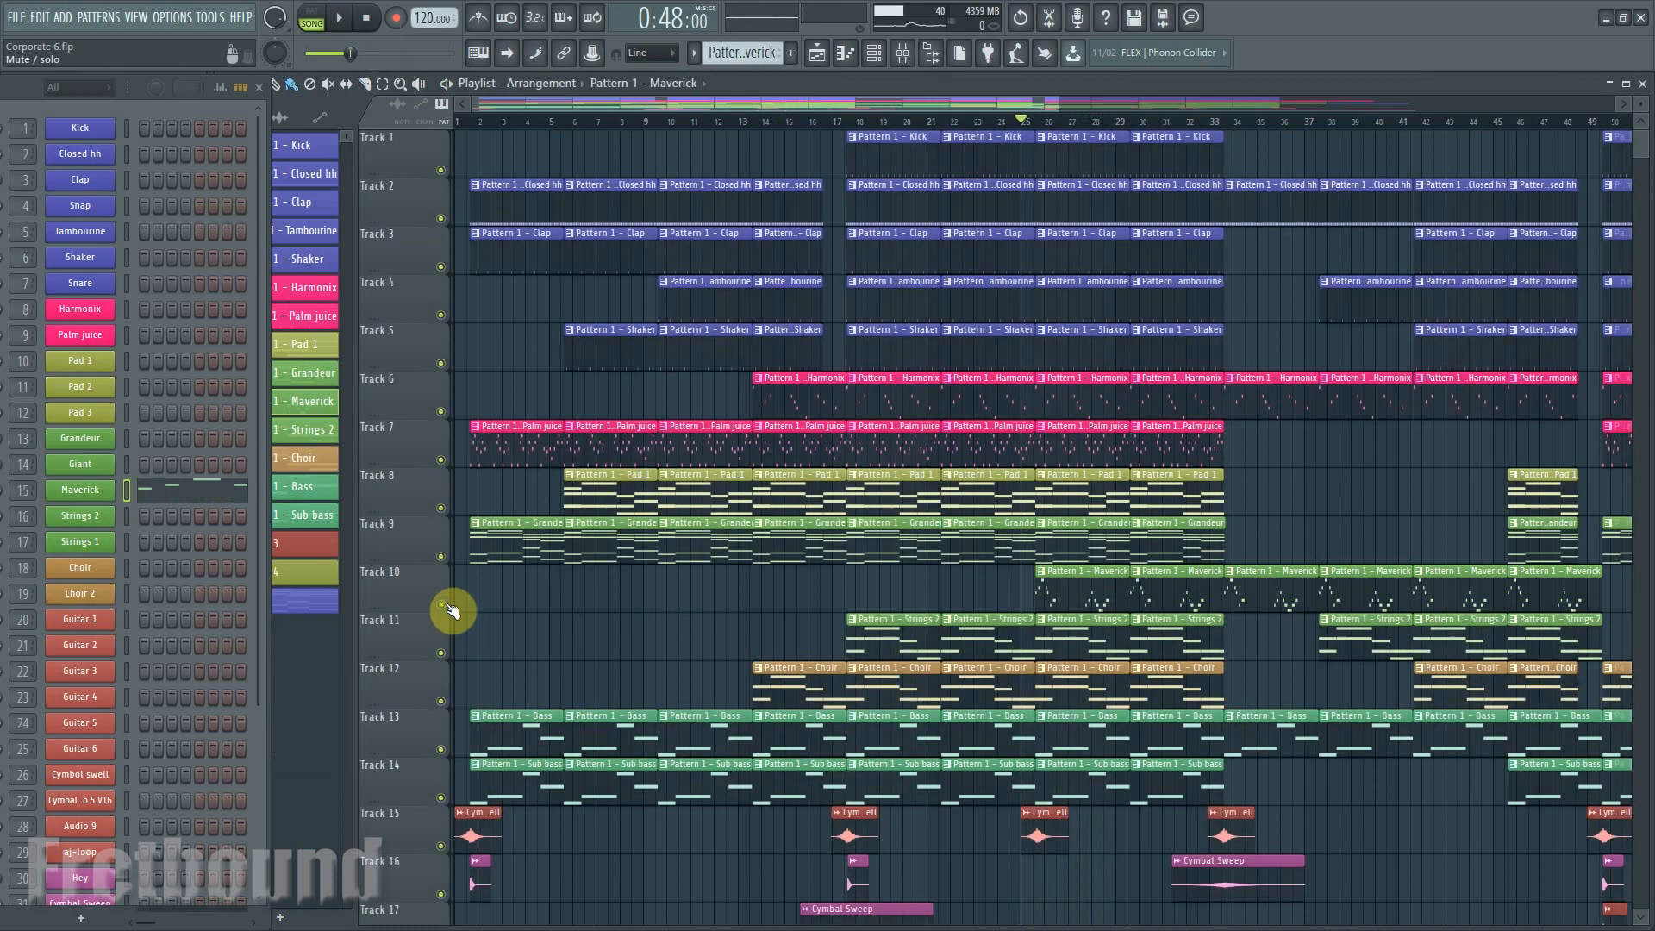
left_click(341, 26)
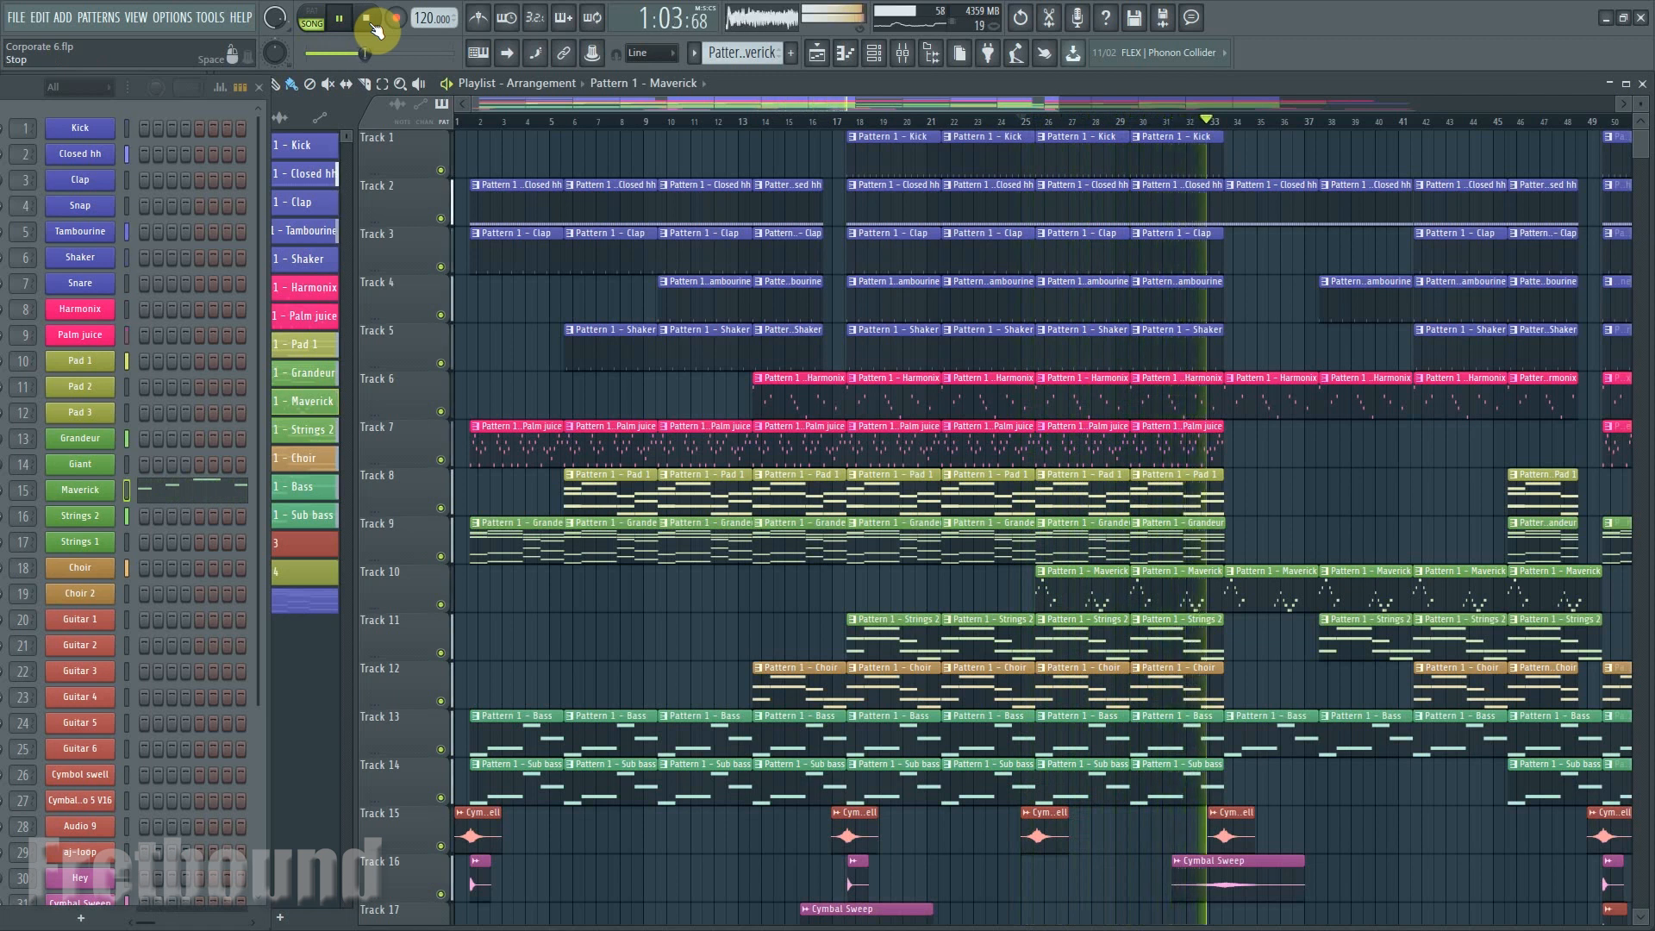
left_click(373, 26)
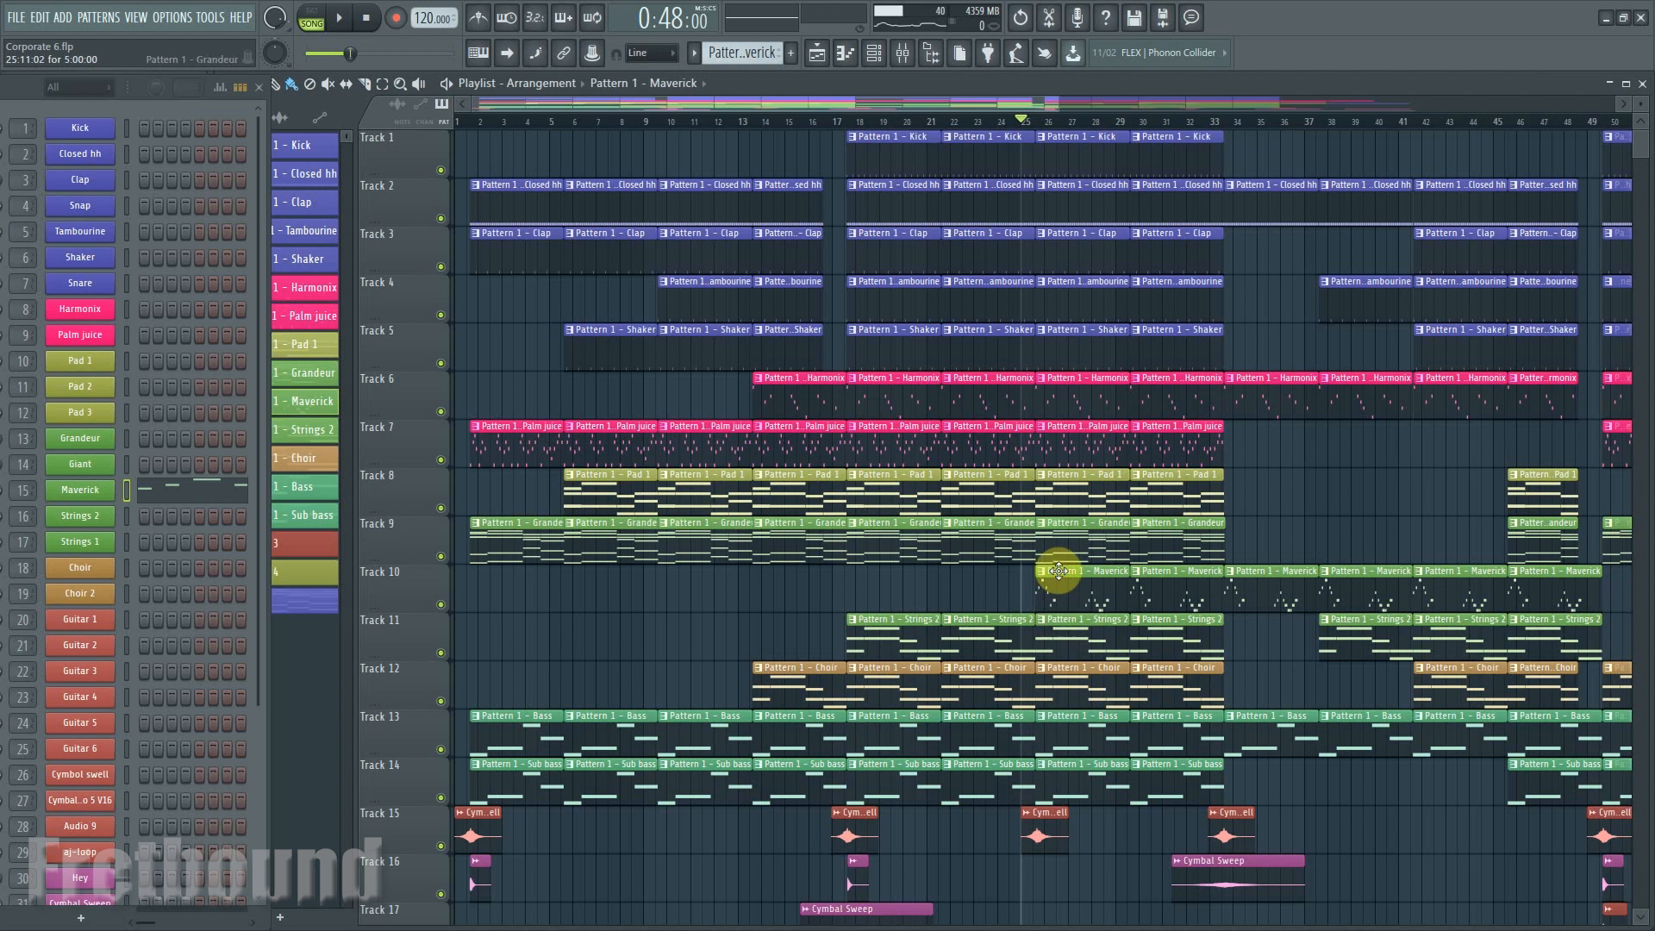
Select the Harmonix pattern on Track 6 and audition the full arrangement from bar 32 and again from bar 47.
left_click(1075, 399)
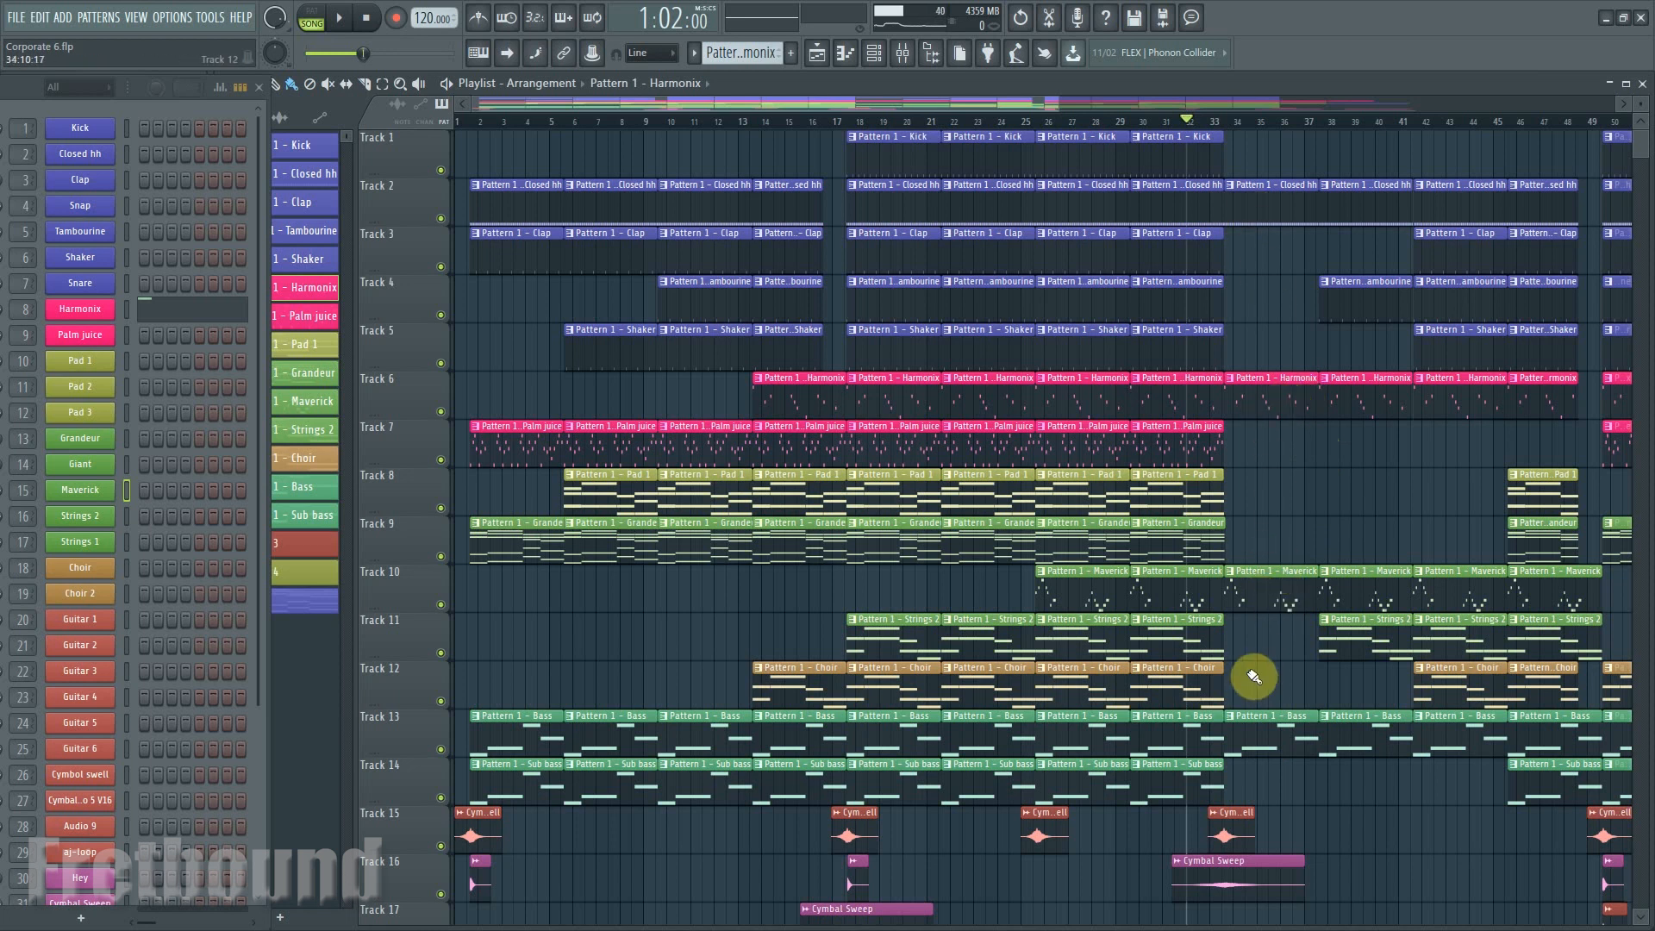
key("space")
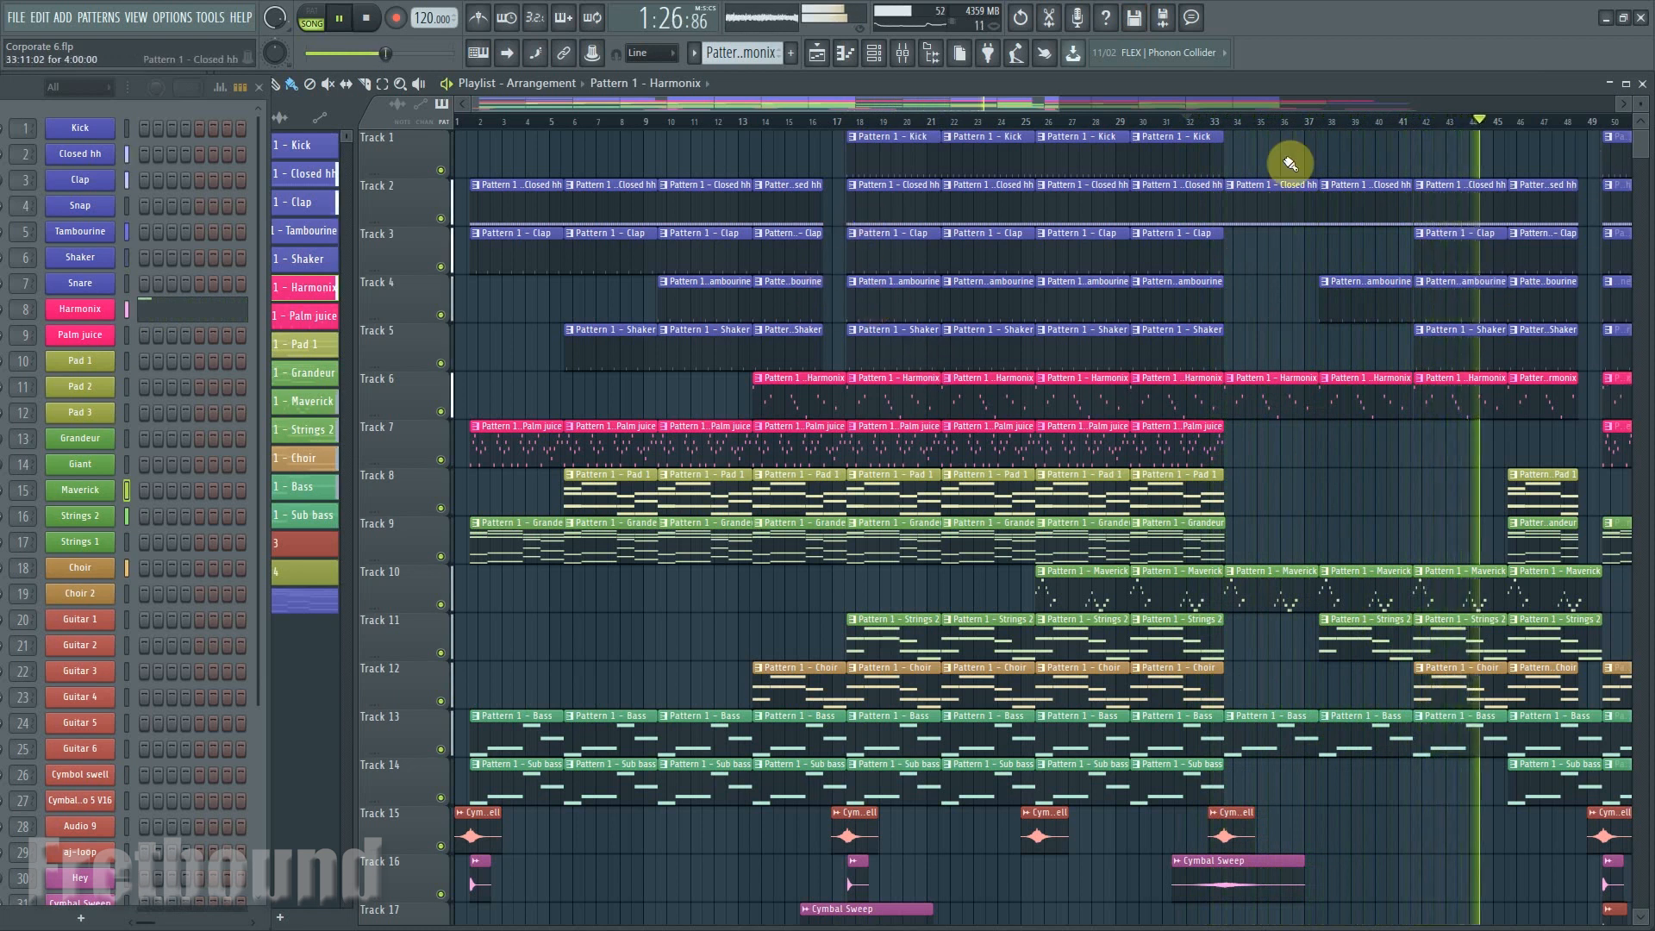
scroll(1324, 133, "down", 3)
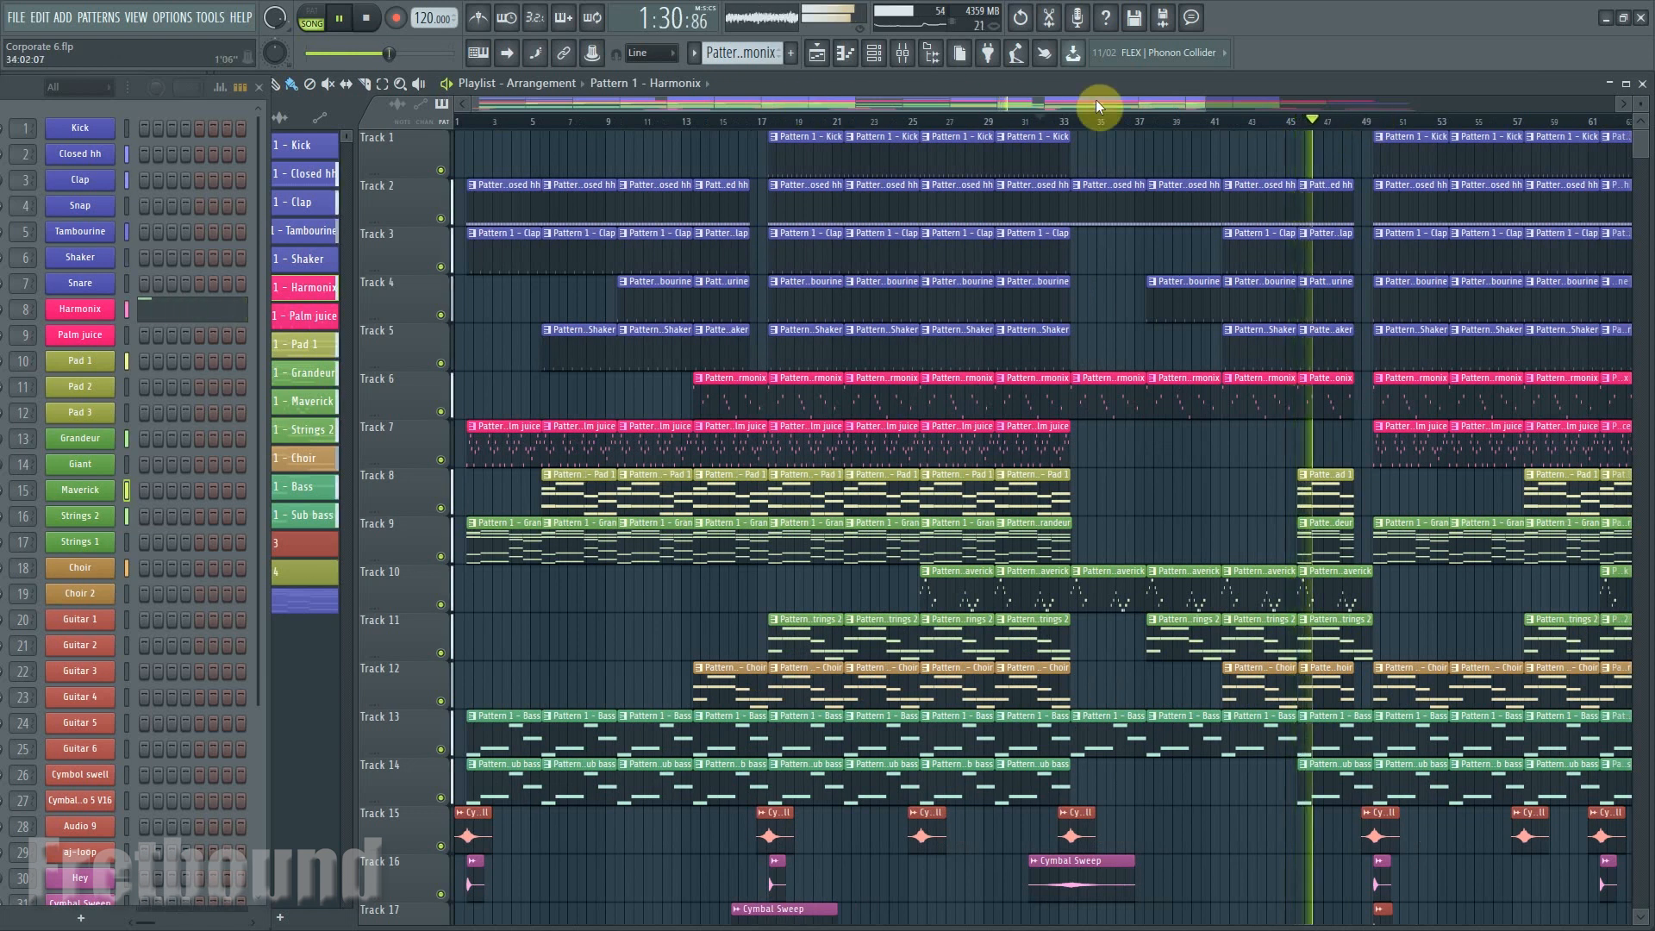
left_click_drag(1095, 100, 1246, 99)
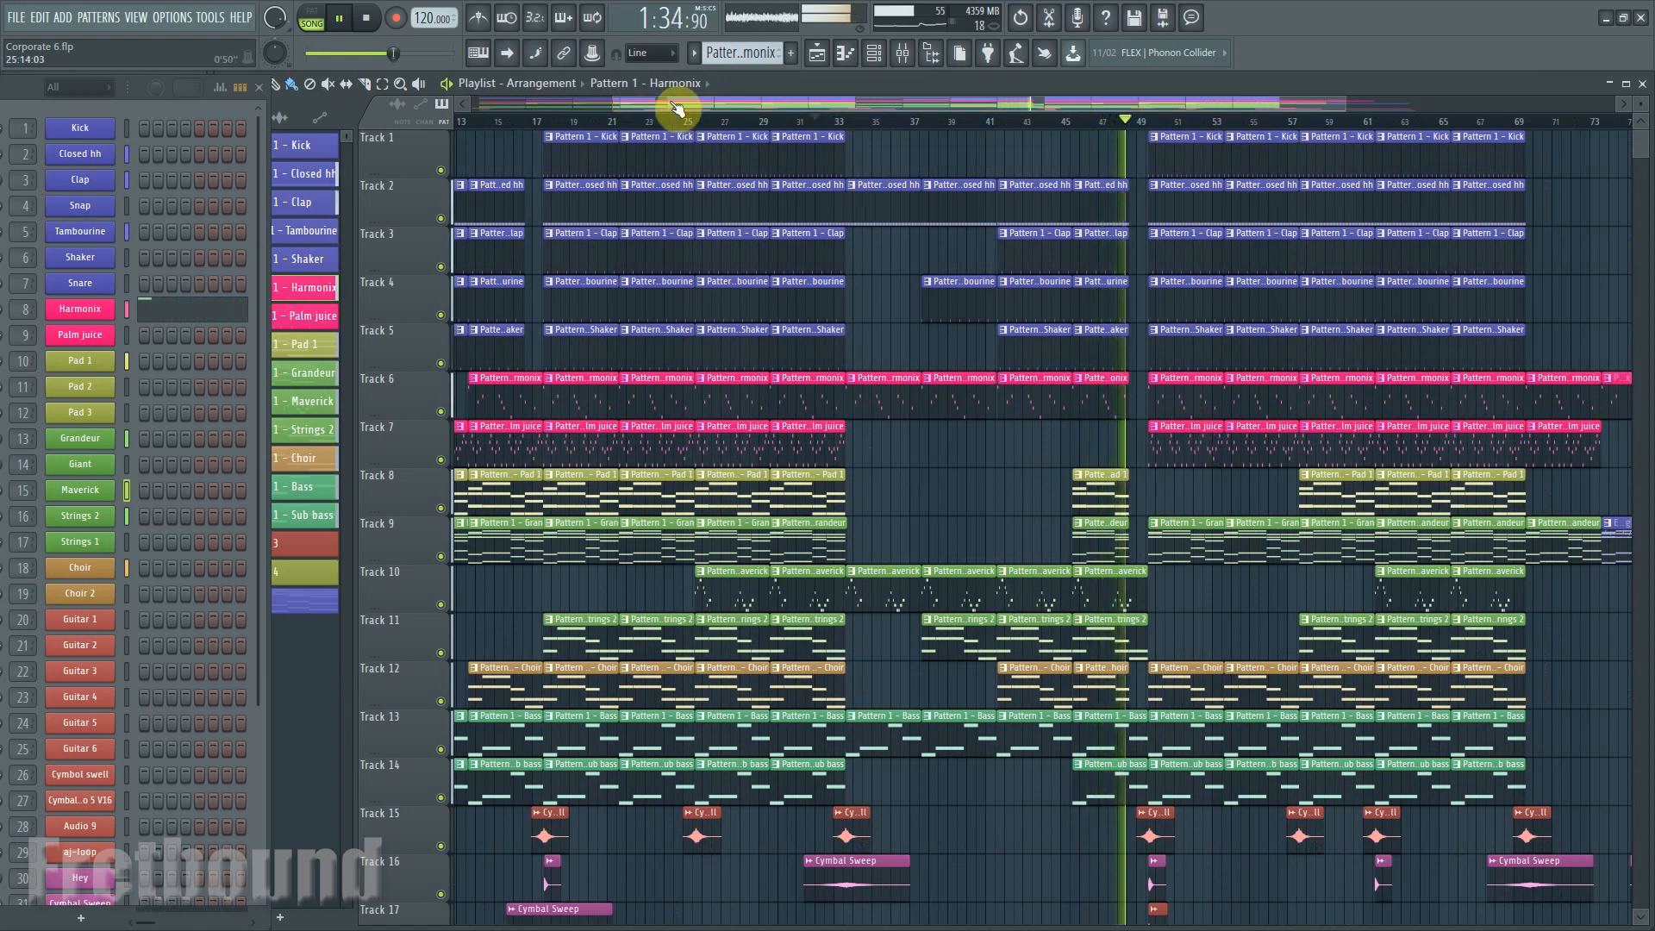
left_click(372, 22)
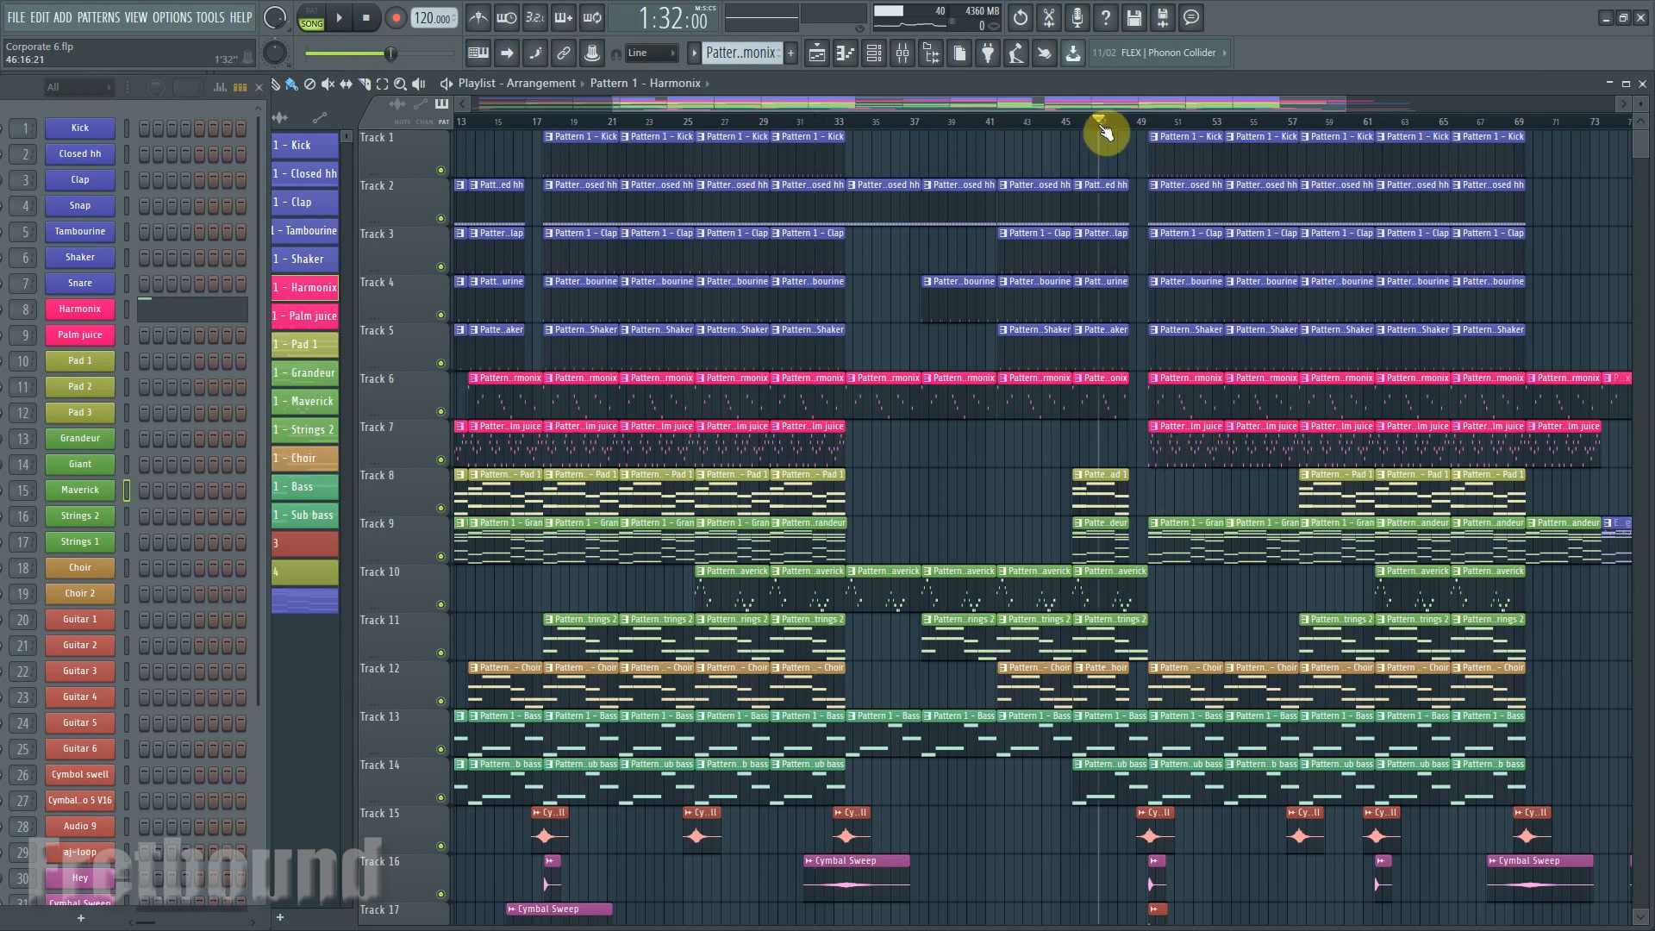
key("space")
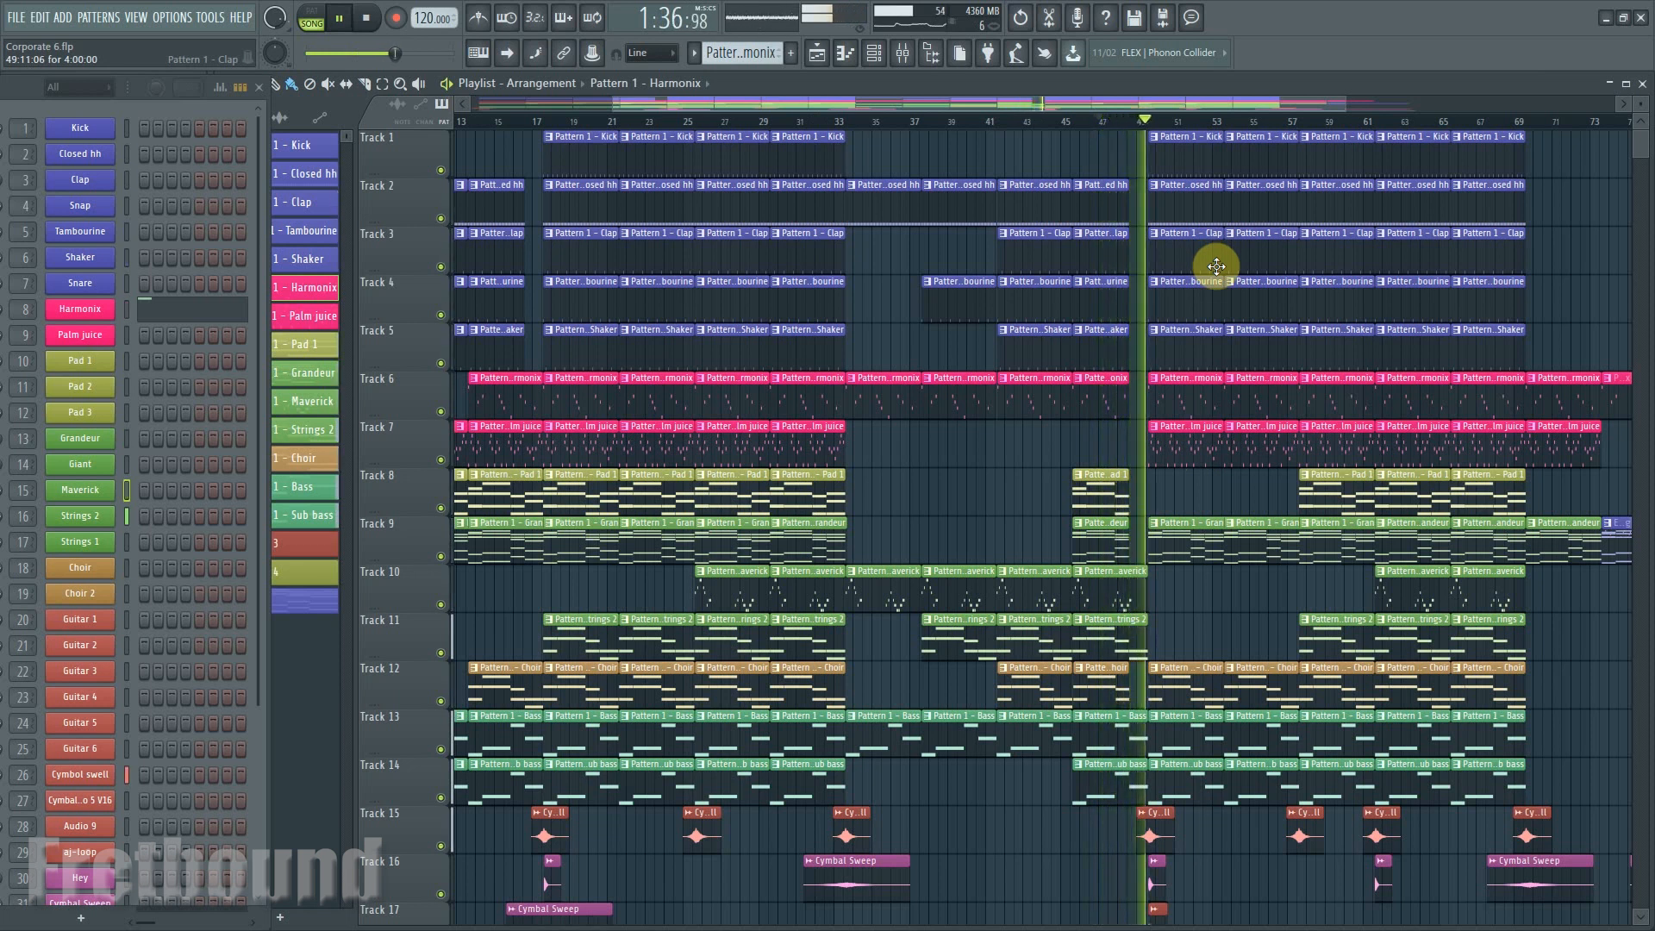
left_click(371, 19)
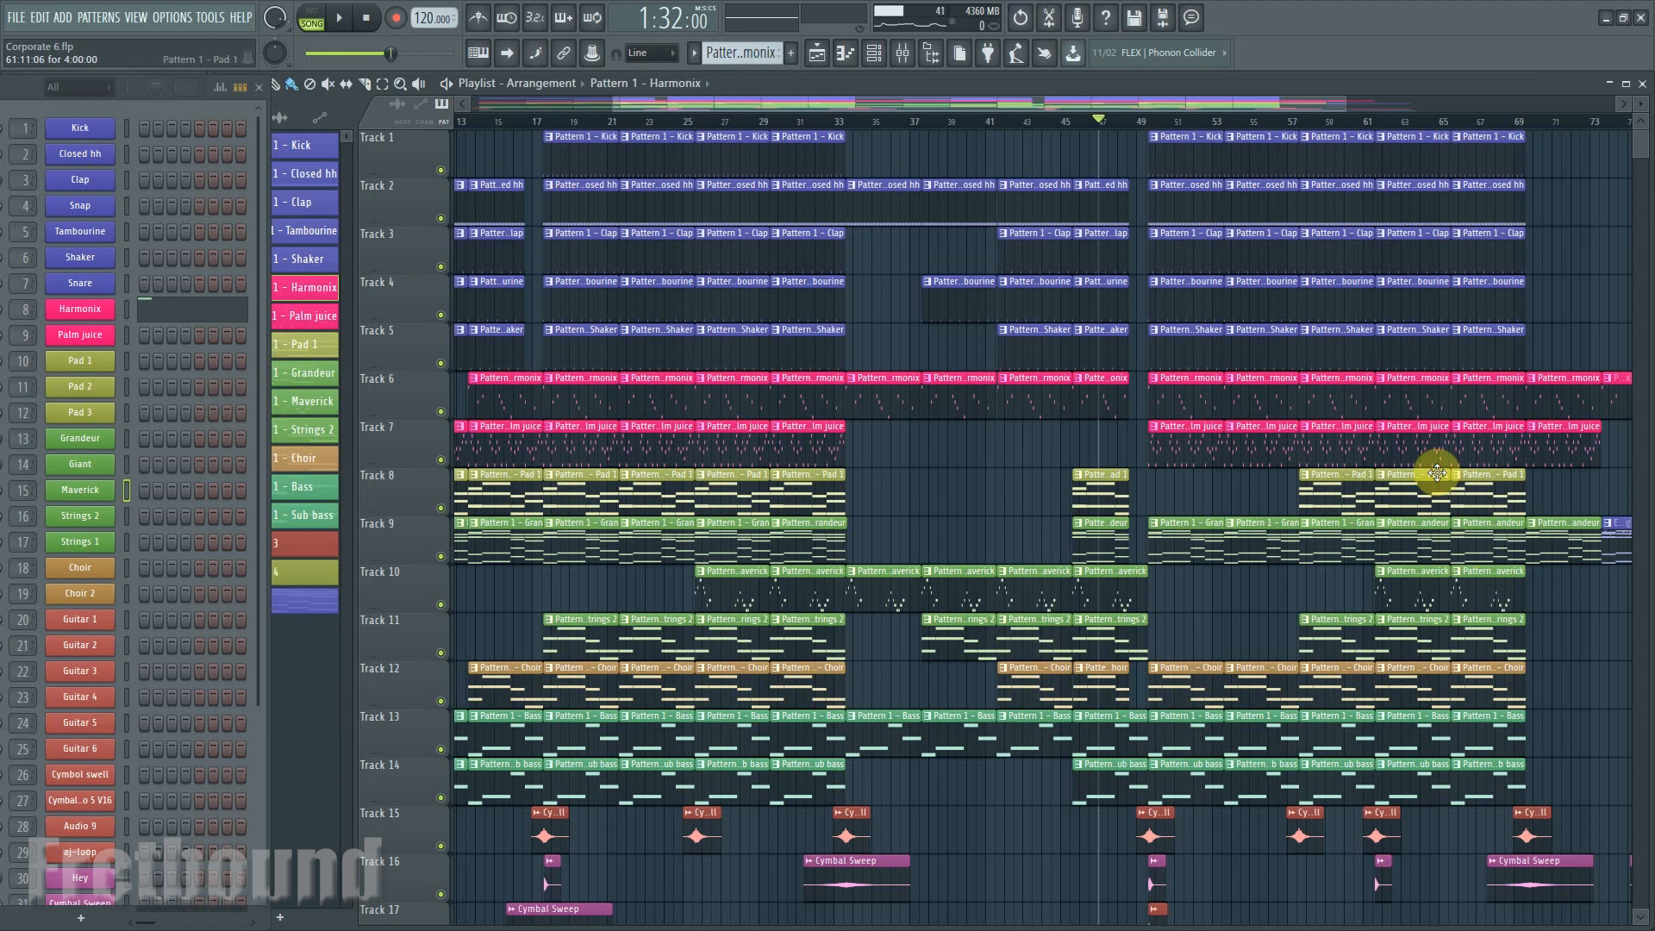
Position the playhead at bar 68, play the arrangement's ending, and stop playback.
left_click_drag(1453, 125, 1511, 129)
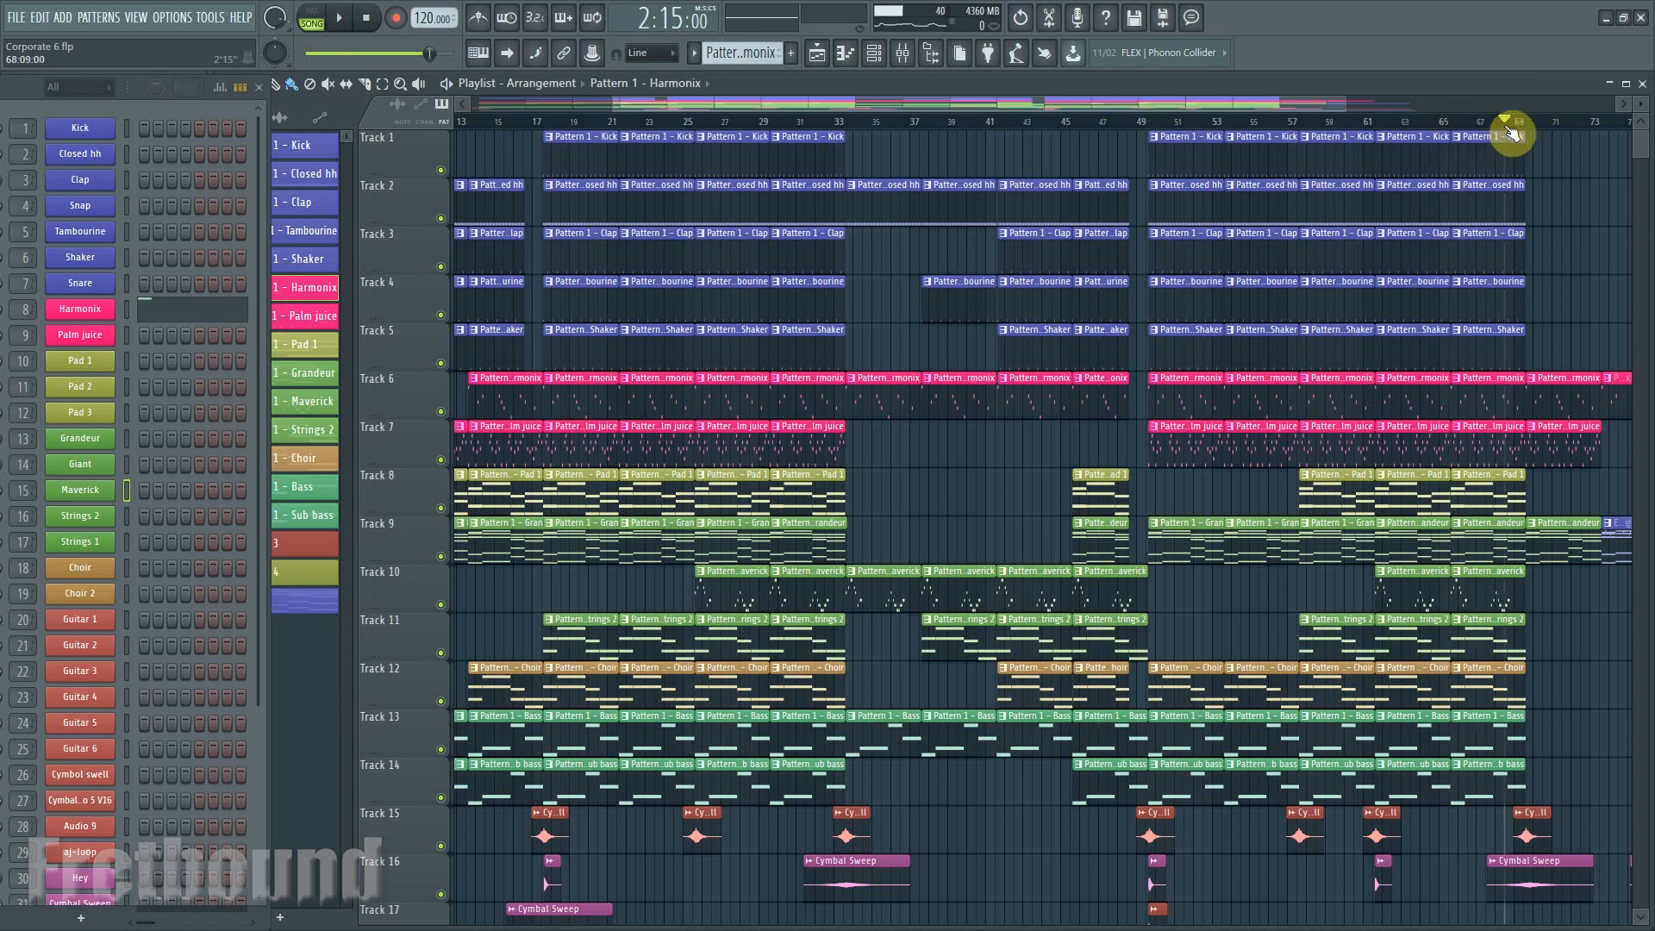
scroll(1462, 133, "down", 2)
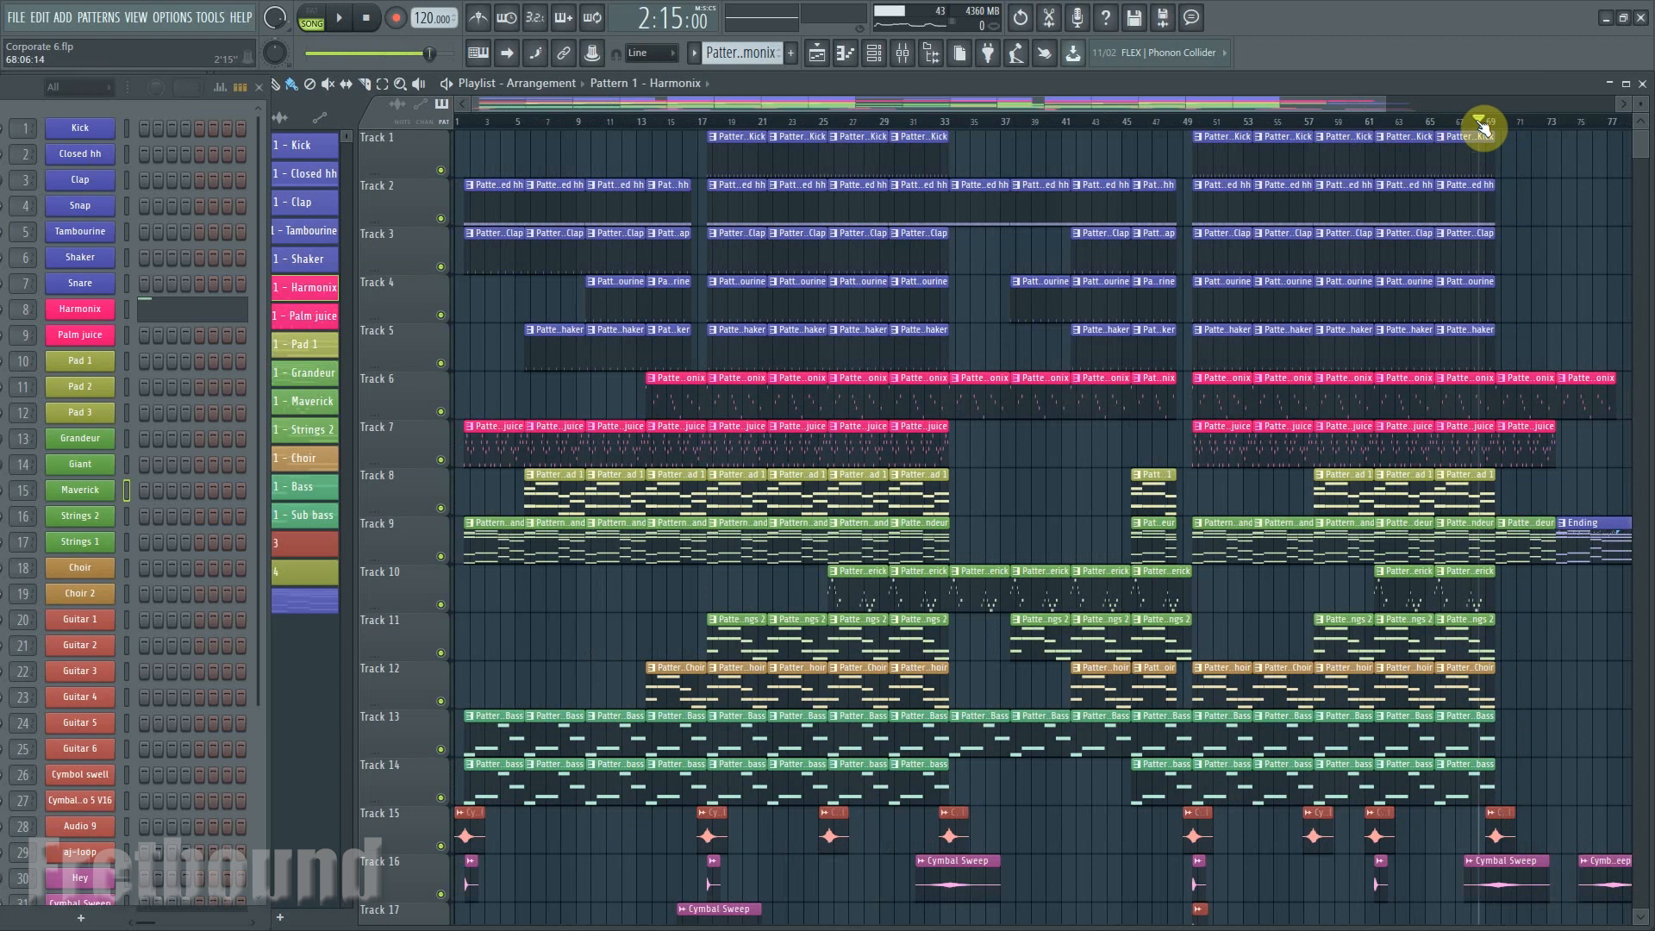
scroll(1434, 125, "down", 1)
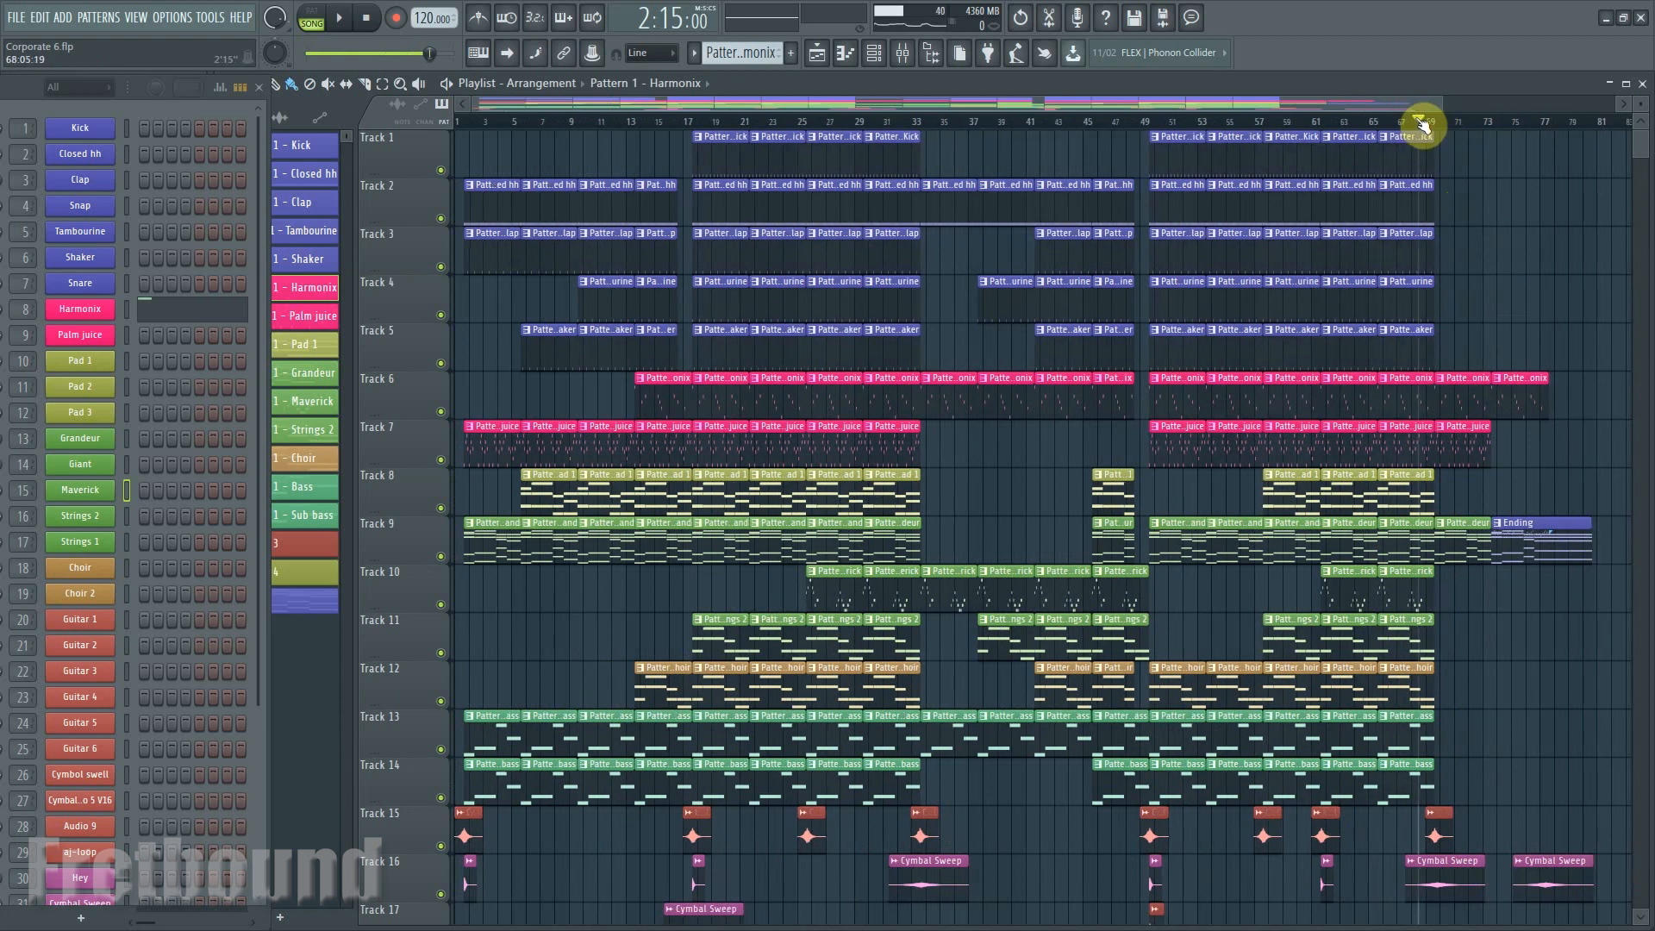
left_click_drag(1422, 126, 1447, 131)
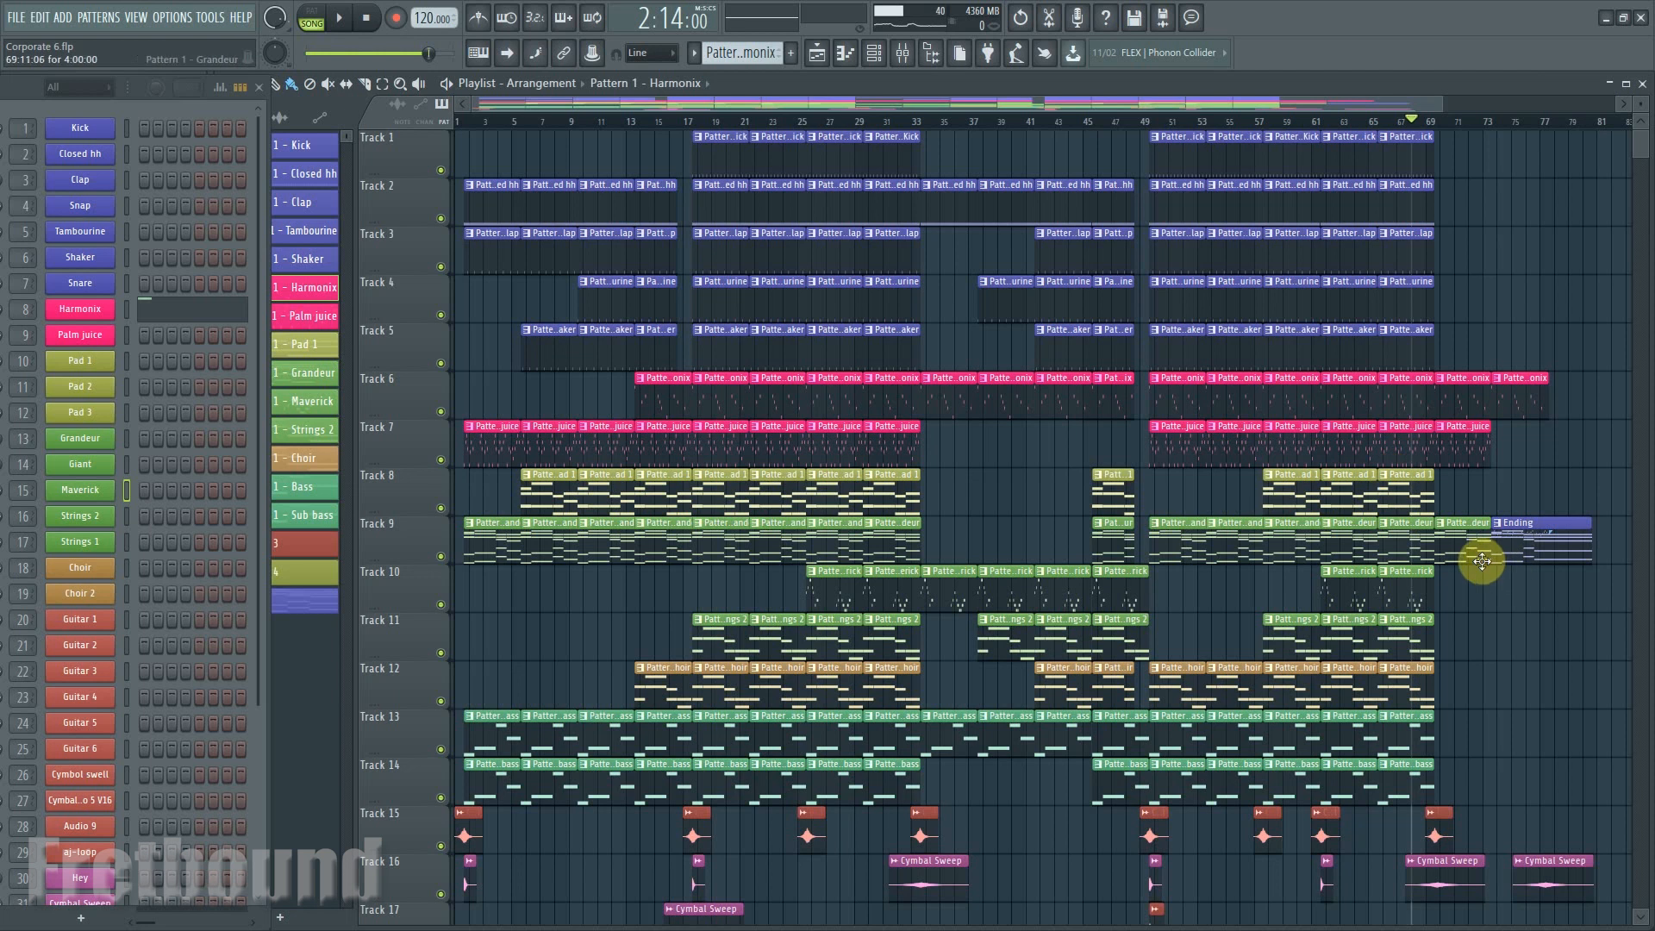
left_click(344, 18)
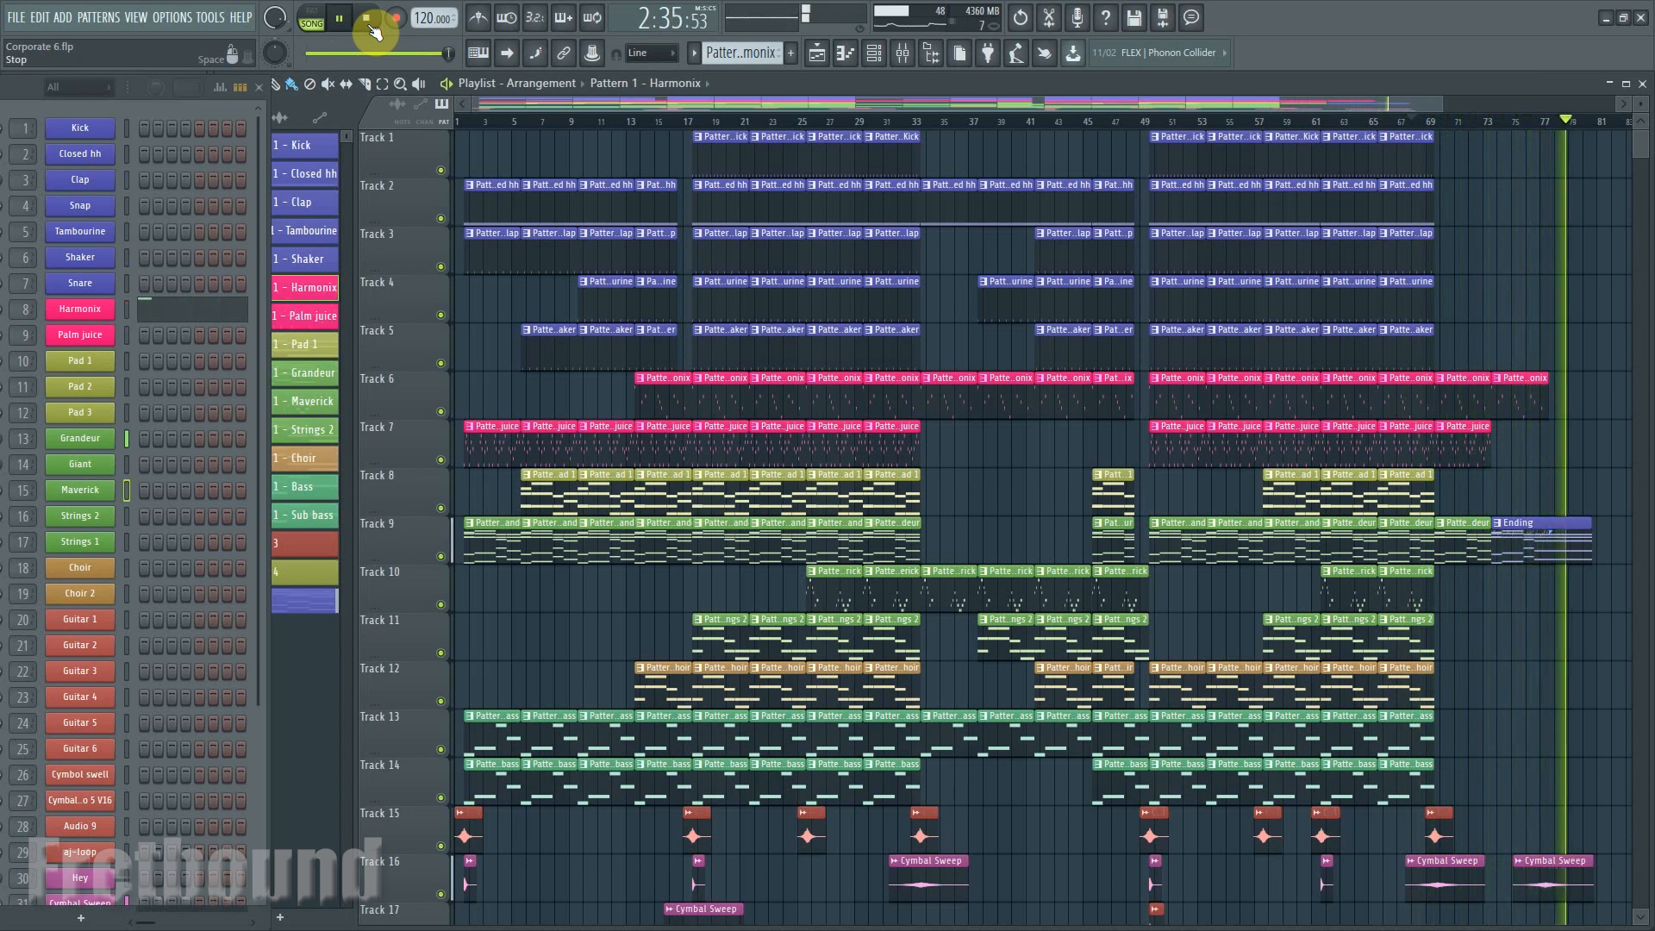
left_click(371, 25)
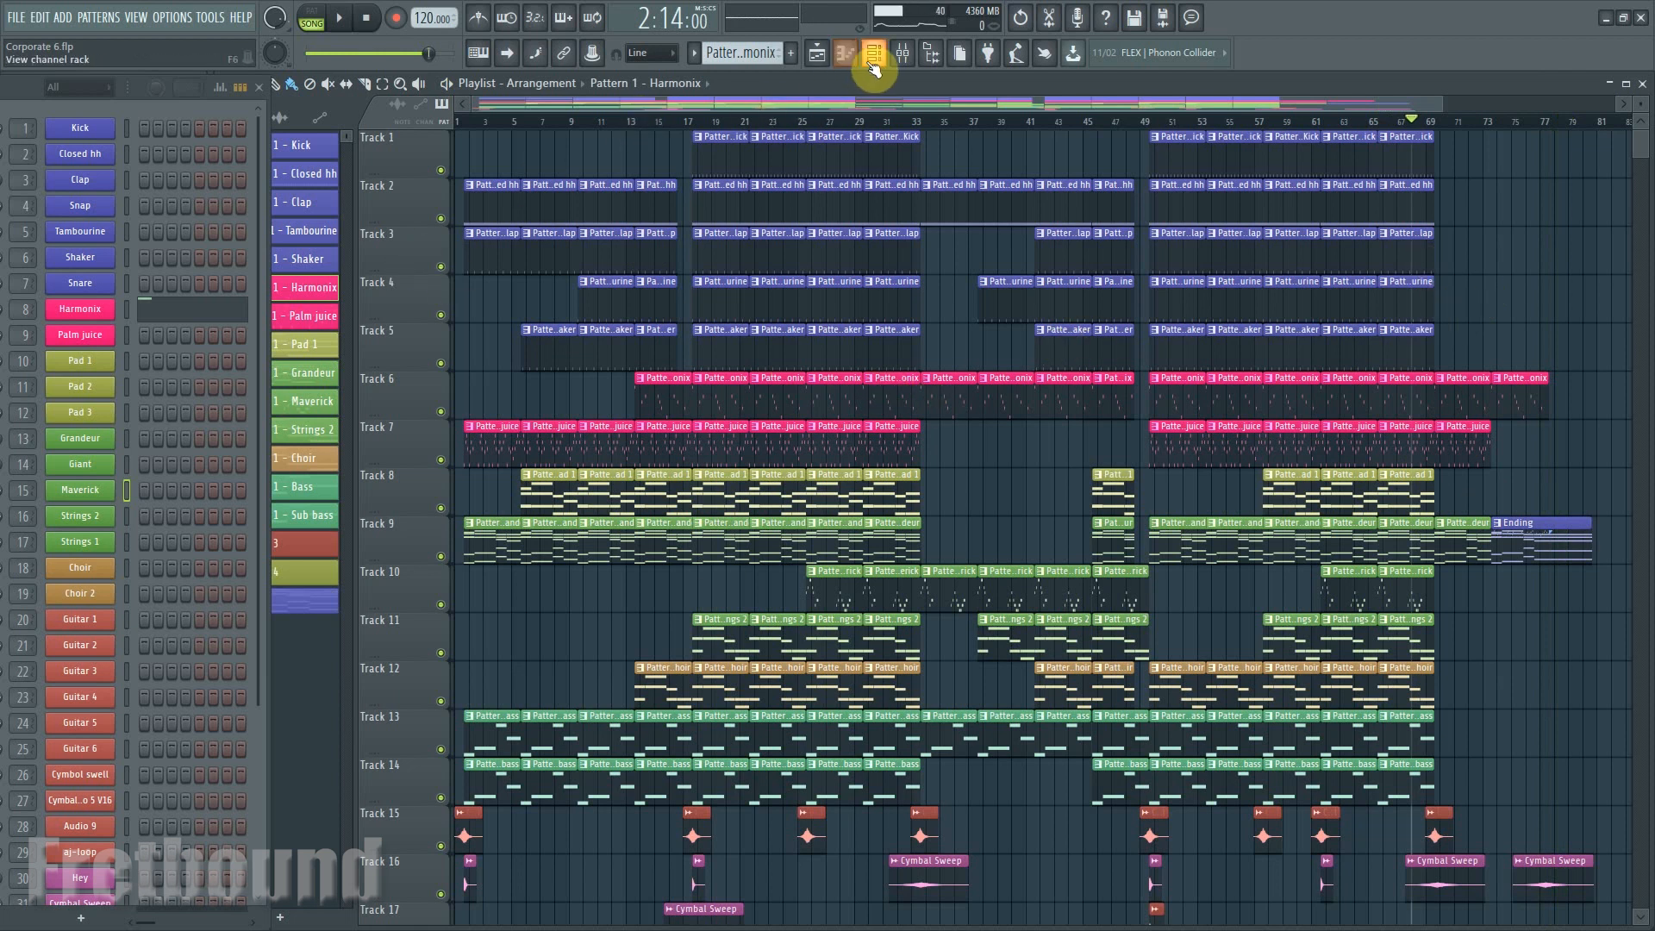
Show the mixer, select the Master track, and open its Patcher effect, arranging both windows so they stay visible.
left_click(902, 56)
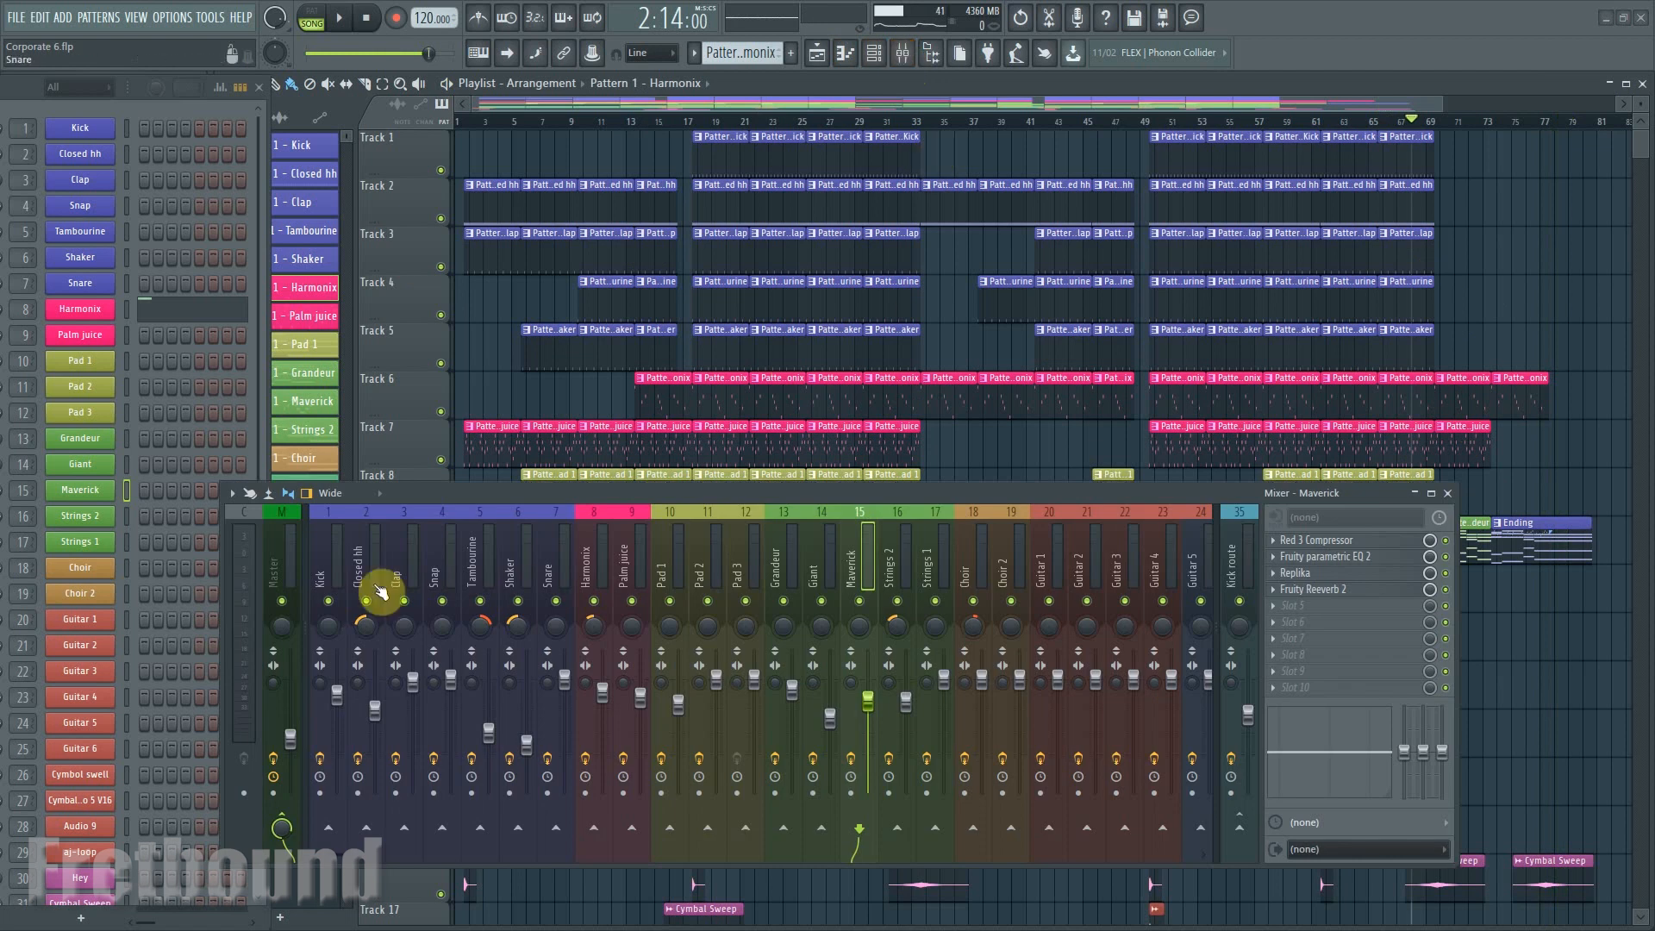
left_click(275, 571)
left_click_drag(439, 498, 448, 561)
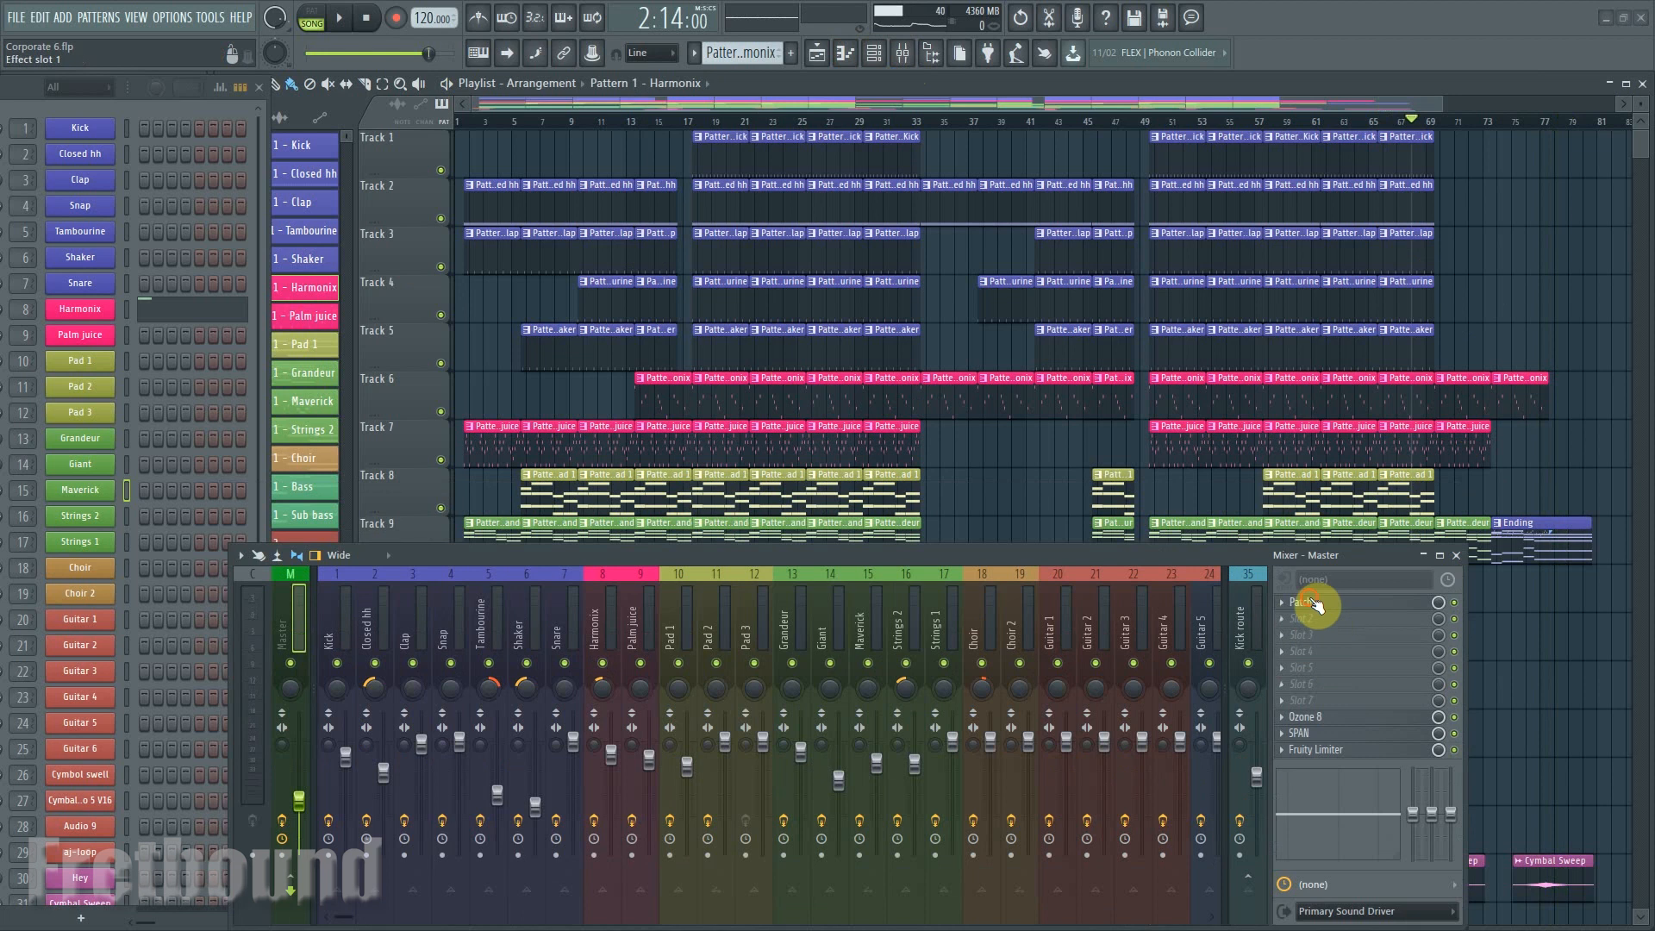
left_click(1311, 601)
left_click_drag(1269, 246, 1190, 73)
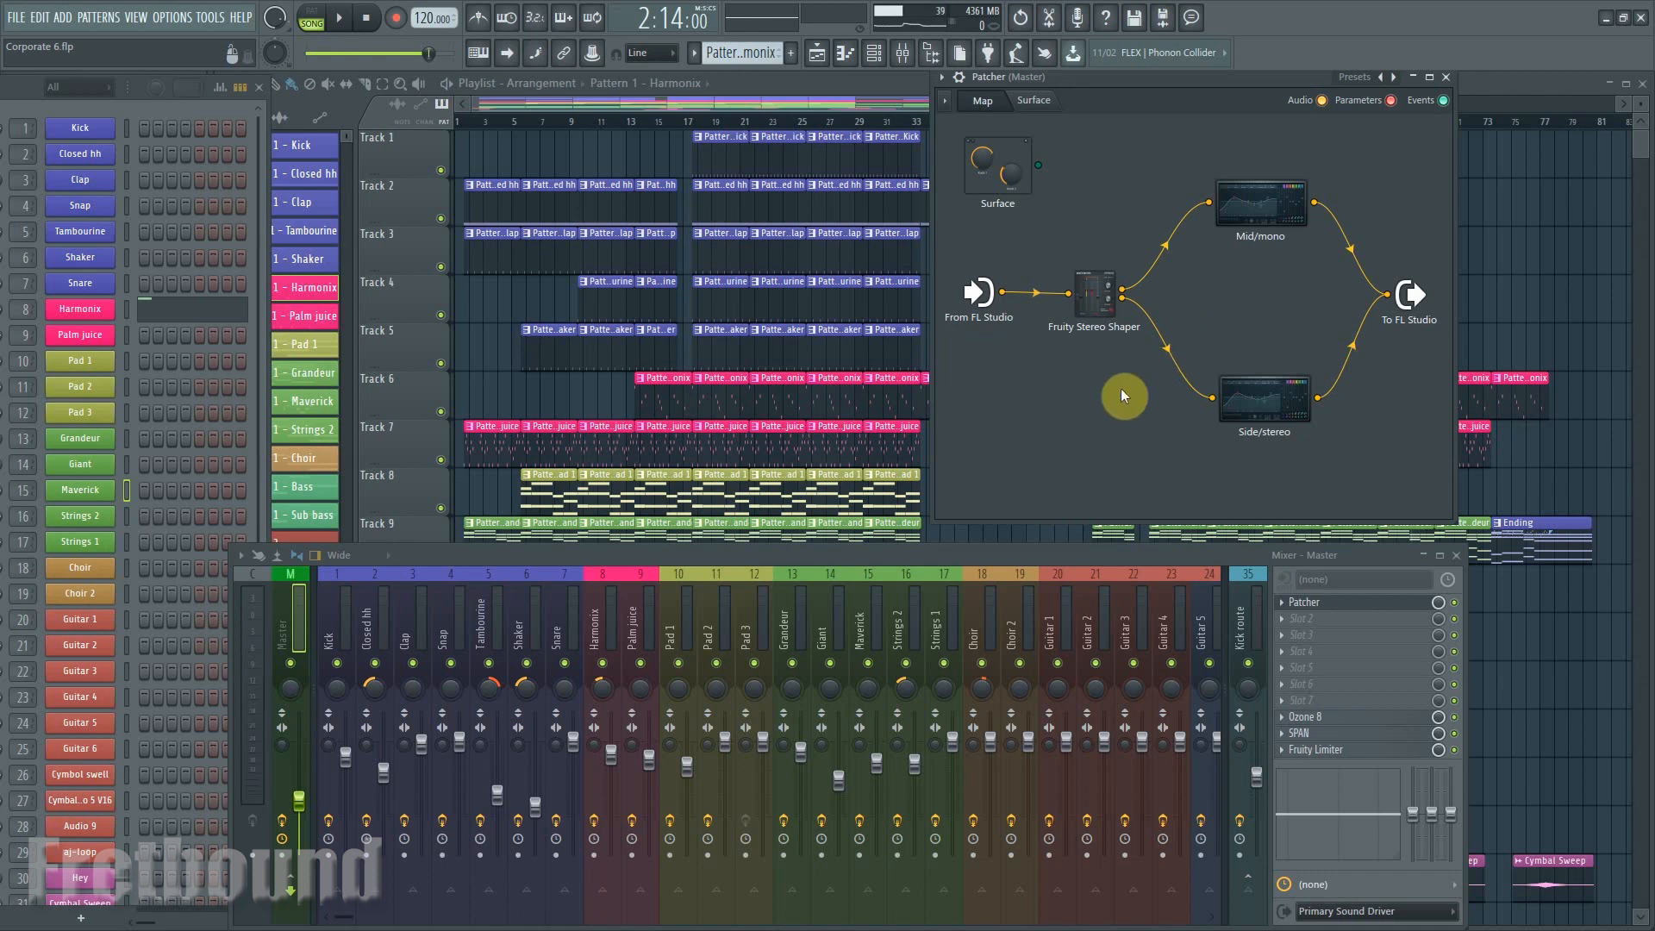
Inspect the Mid/mono and Side/stereo Parametric EQs inside the Master's Patcher, closing each one.
left_click(1257, 216)
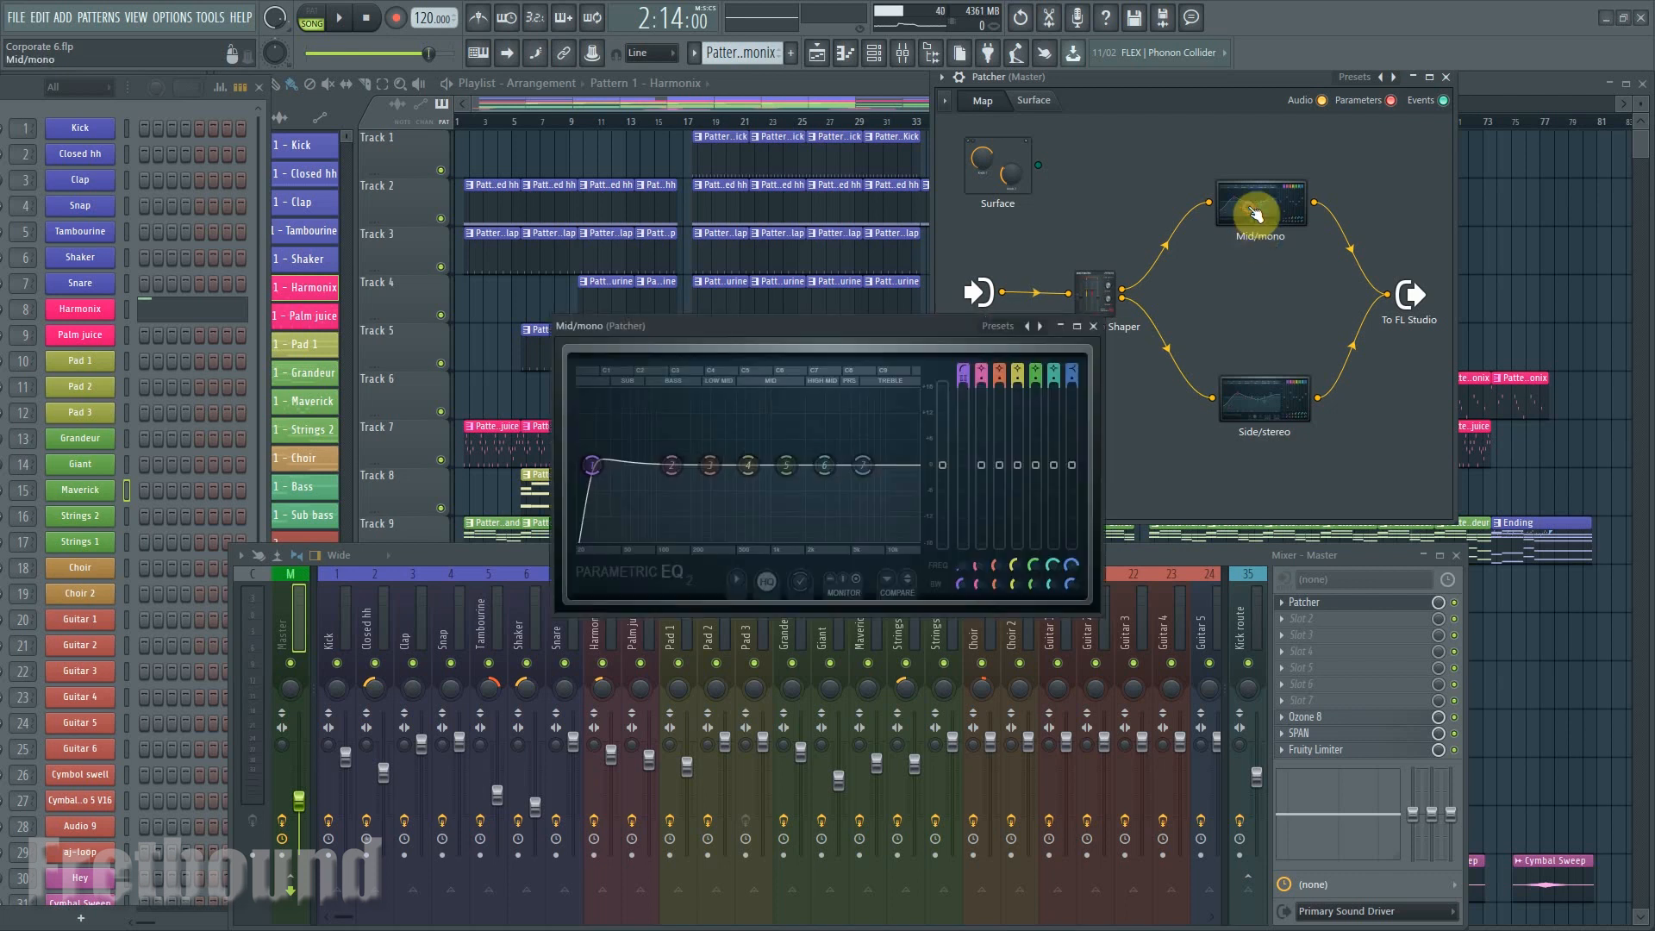
left_click(1095, 326)
left_click(1254, 396)
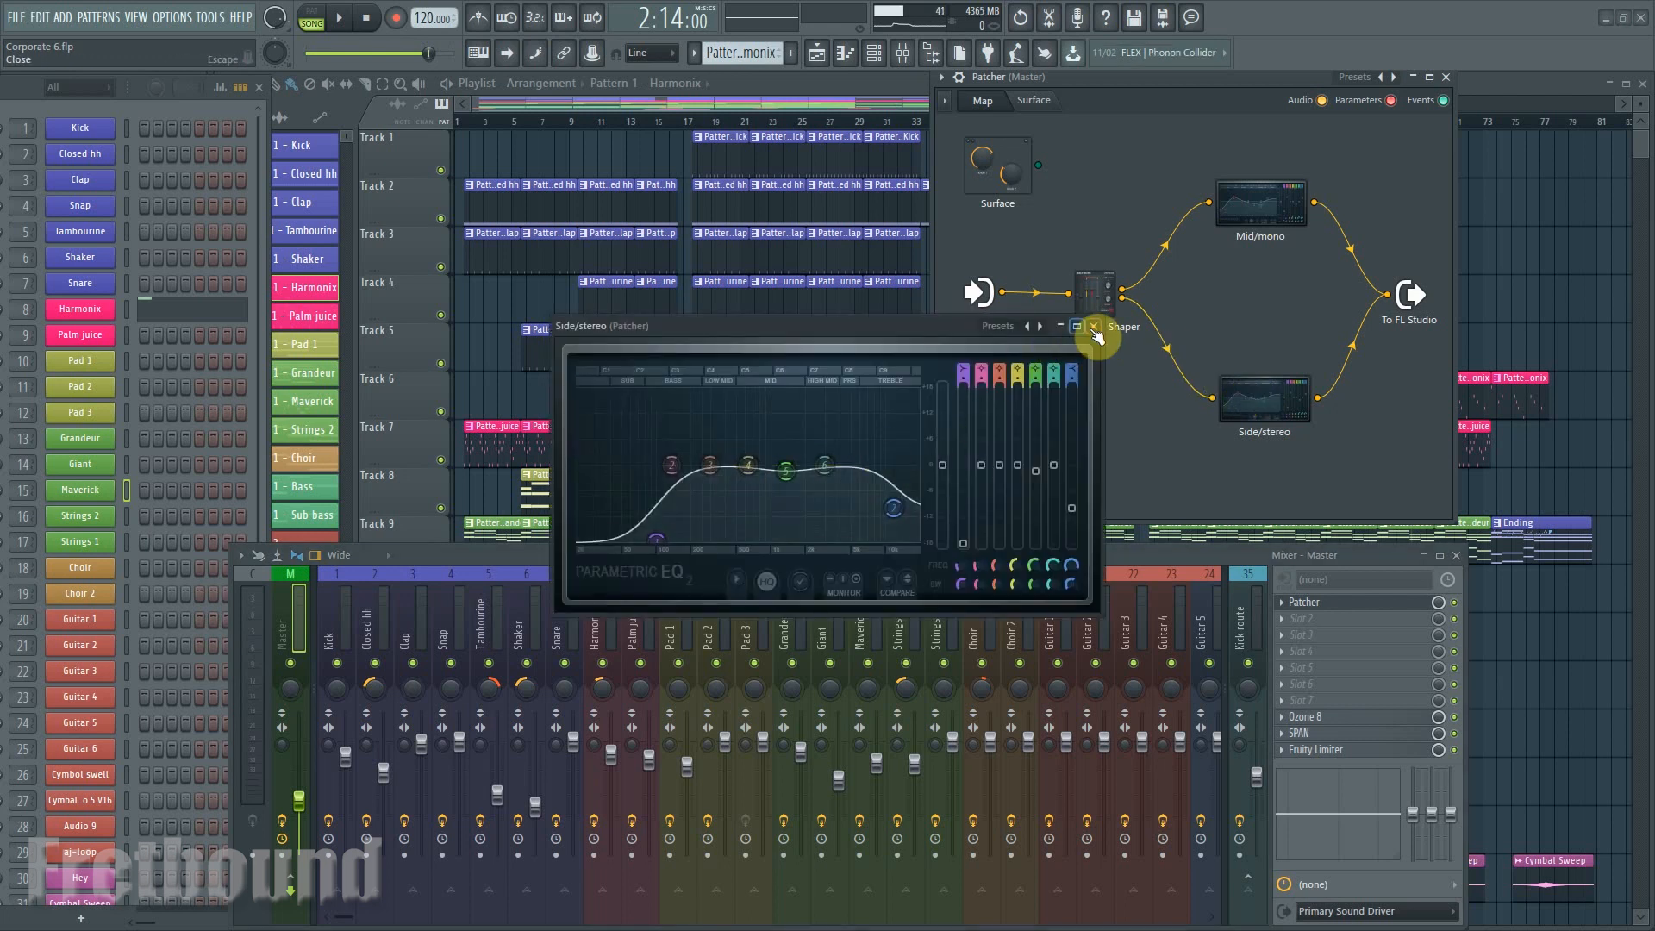
left_click(1094, 326)
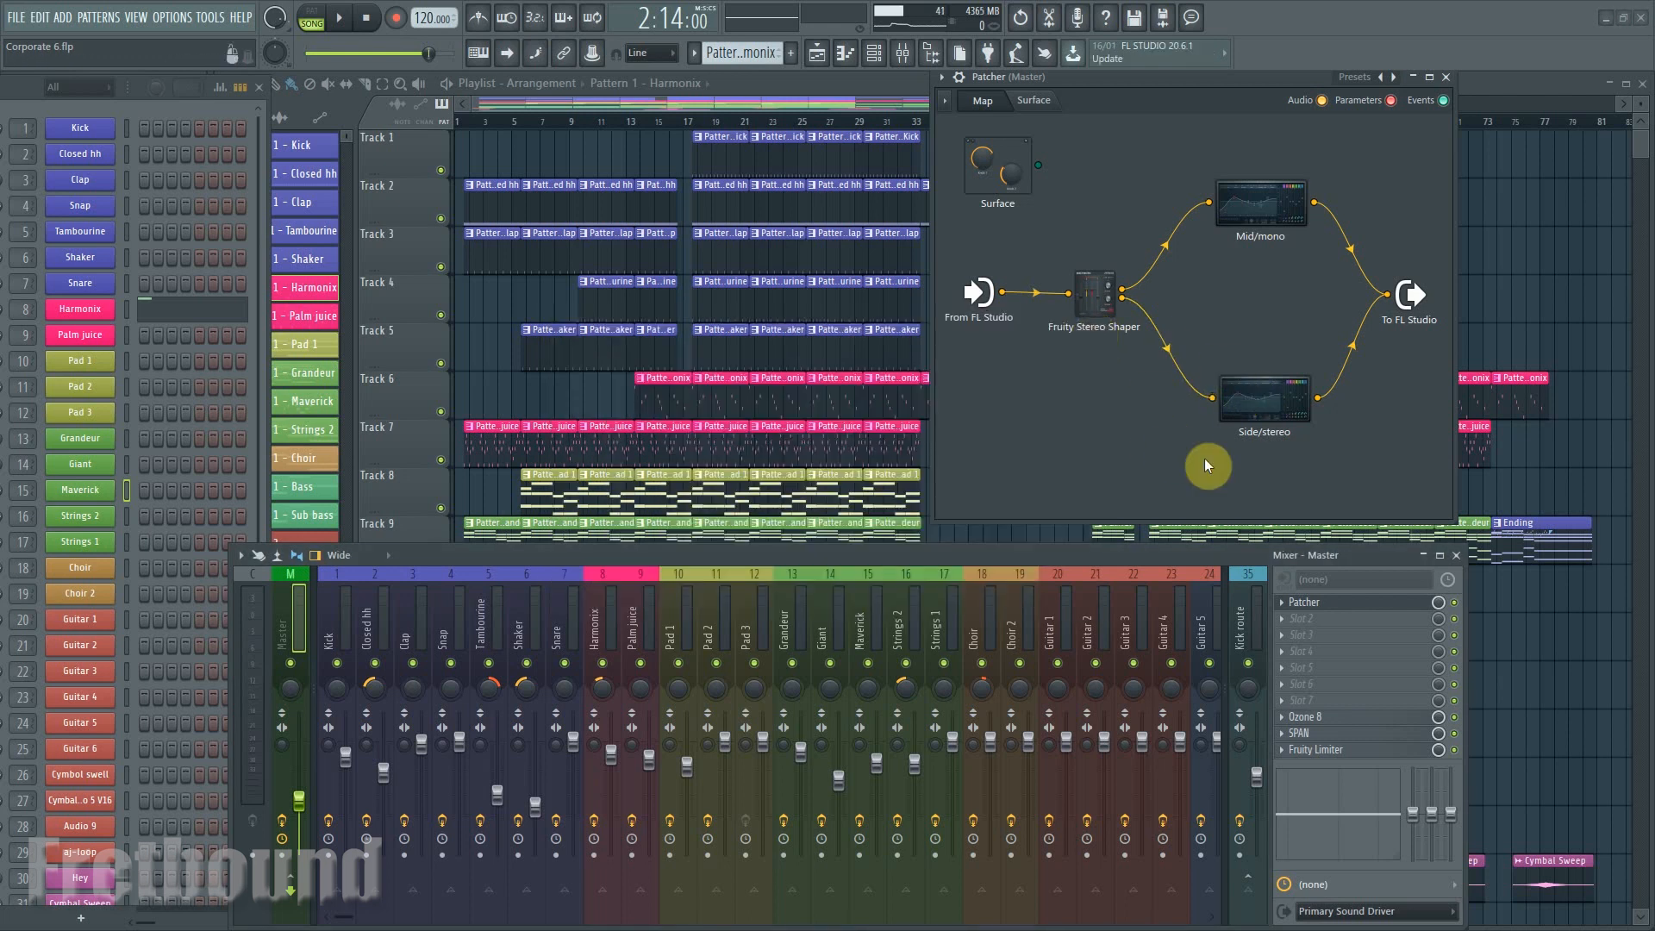
Open SPAN on the Master track and examine the mid and side spectrum during playback from bar 68 and from the song's start.
left_click(1310, 735)
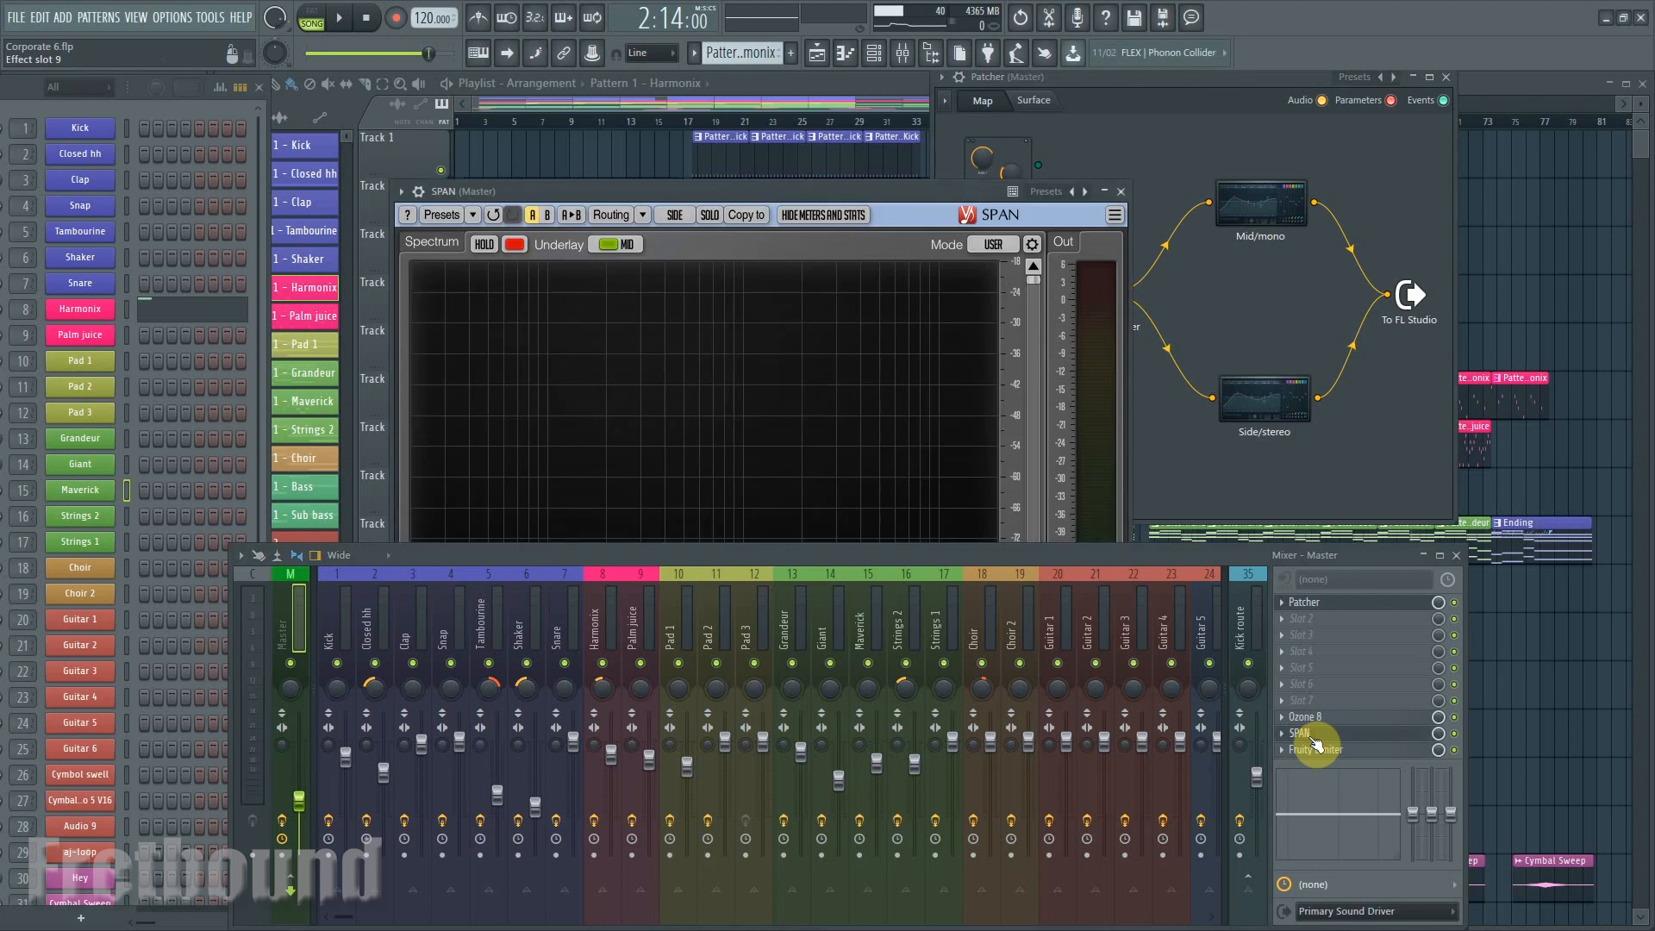
left_click_drag(861, 194, 936, 80)
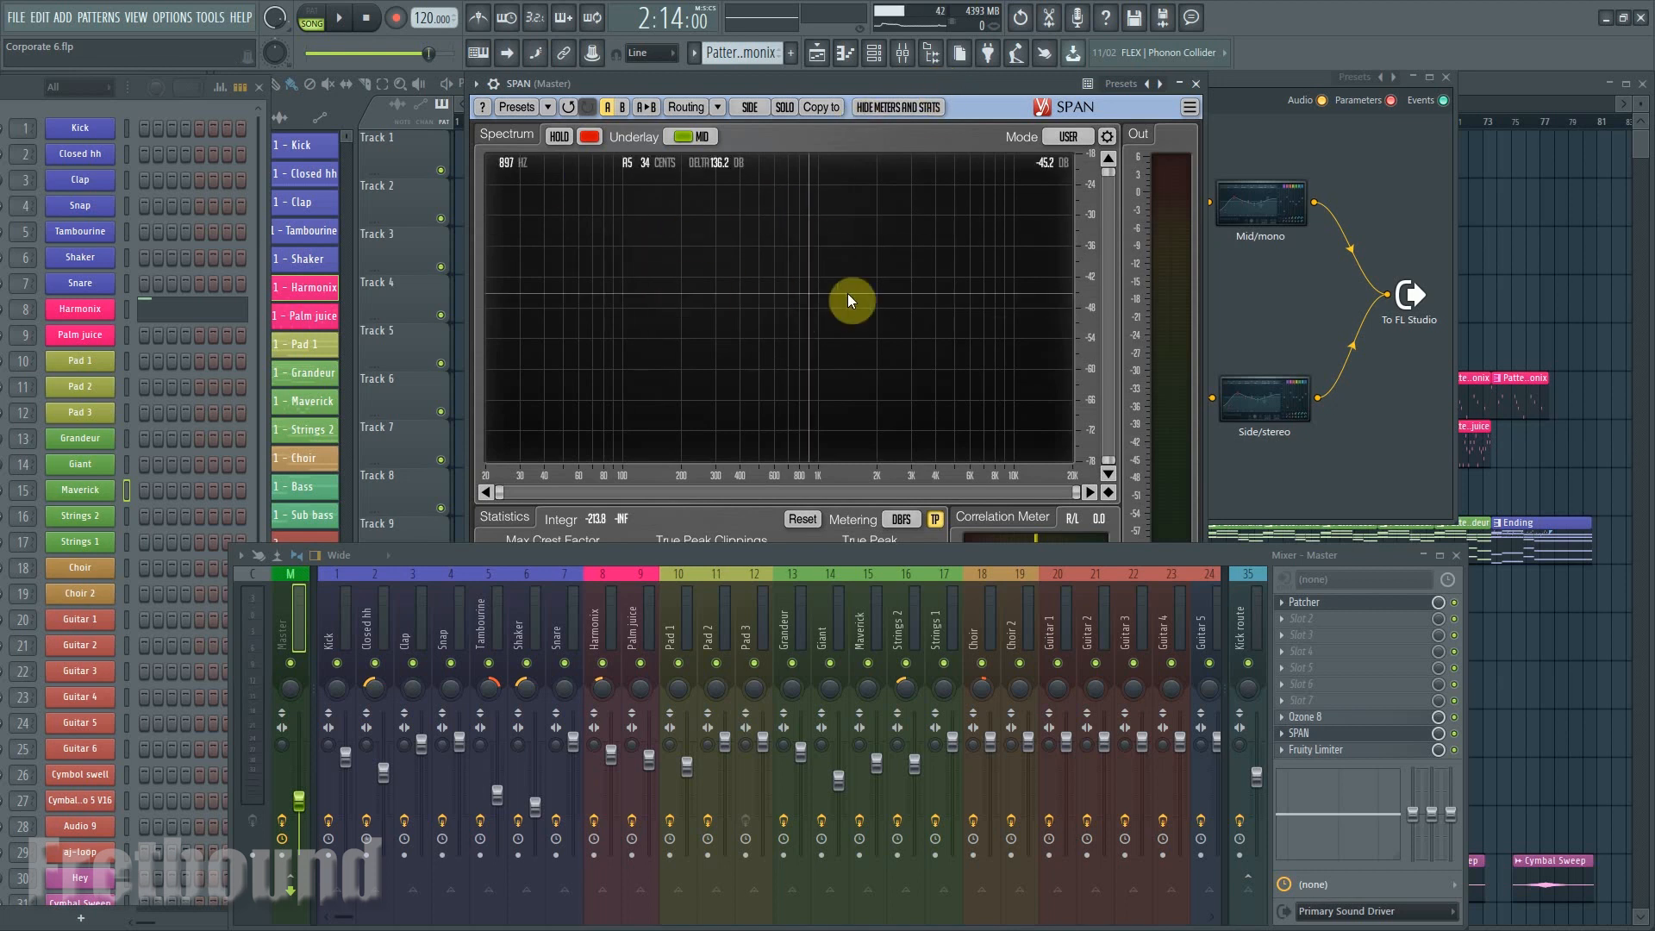
left_click(339, 17)
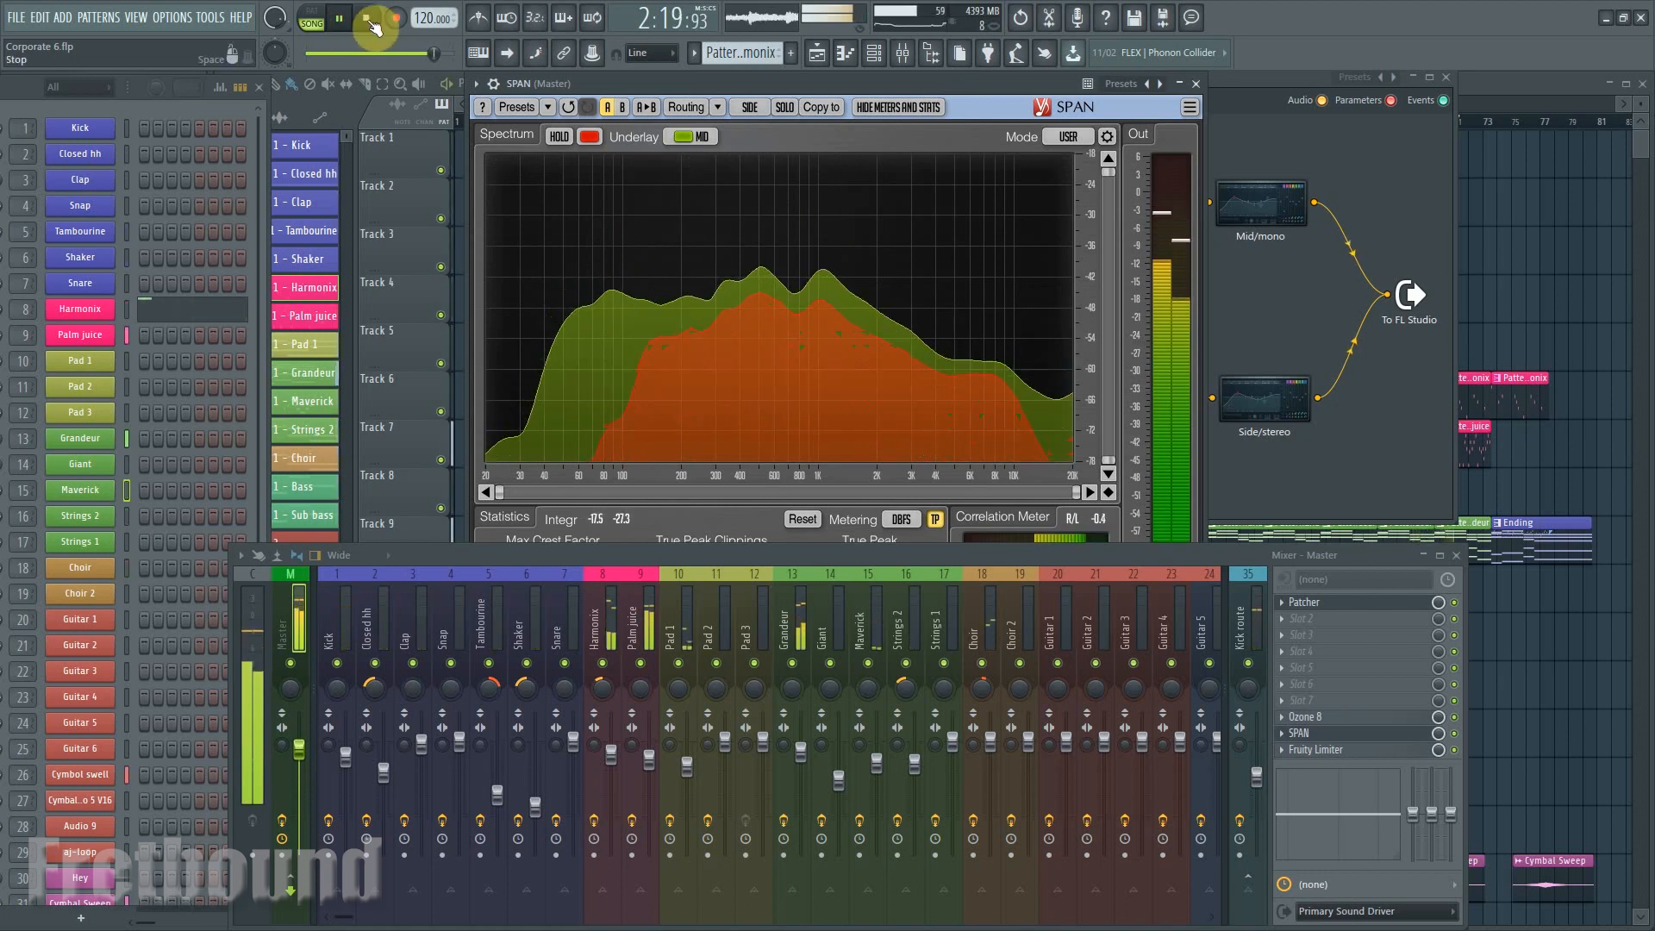
key("space")
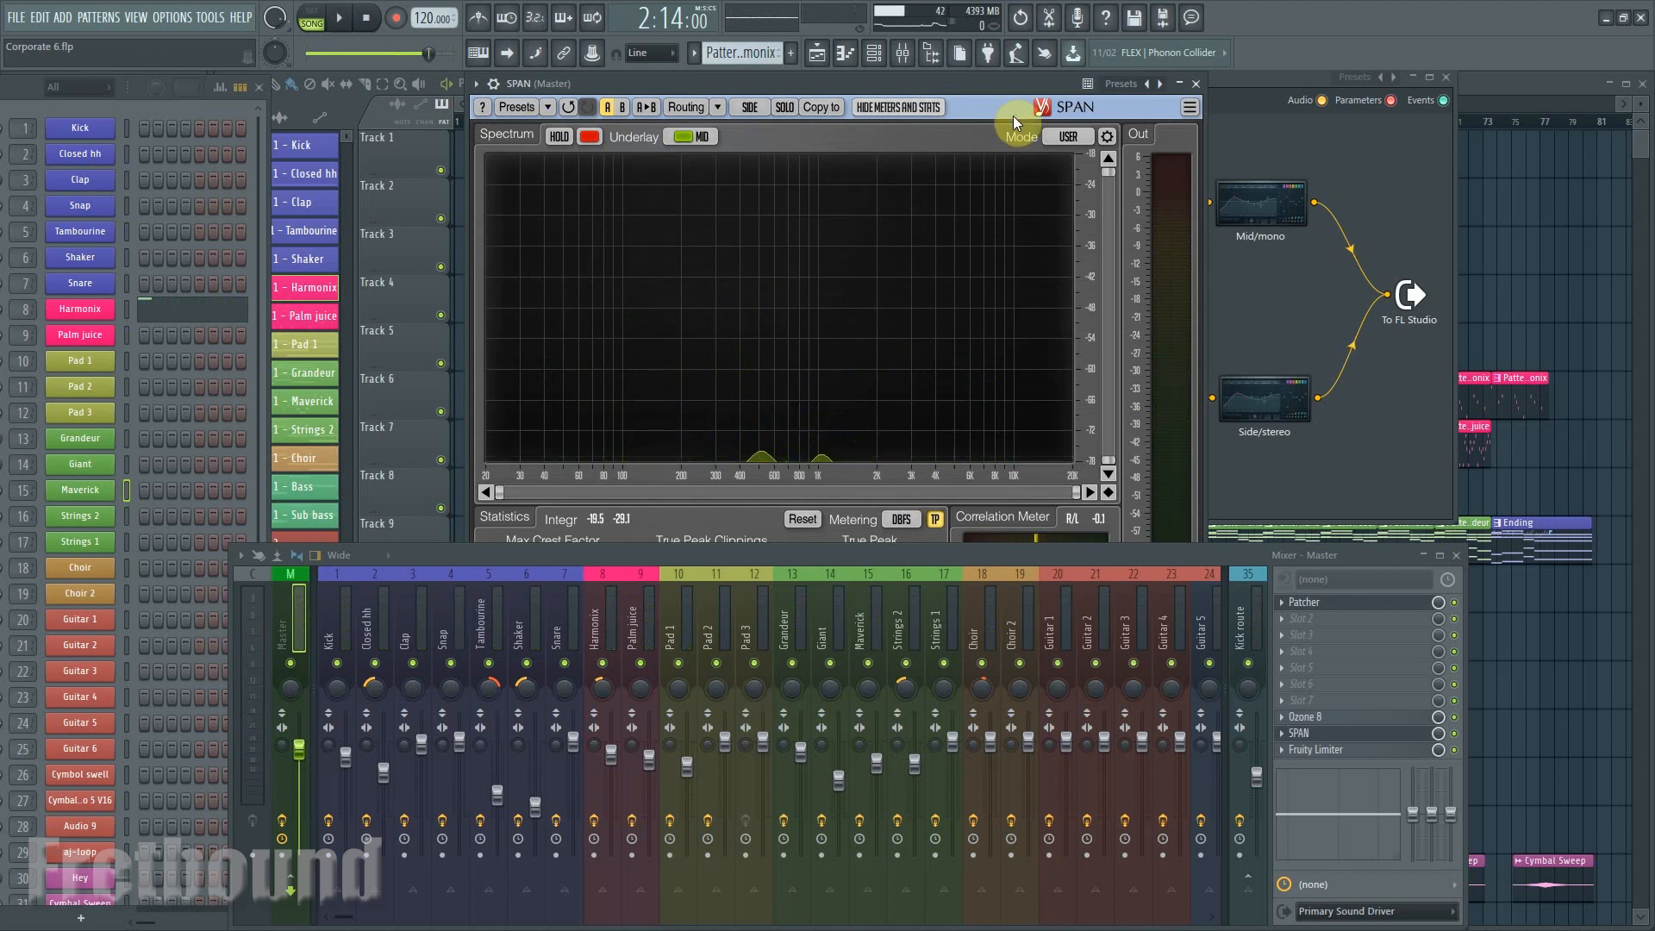
left_click(365, 19)
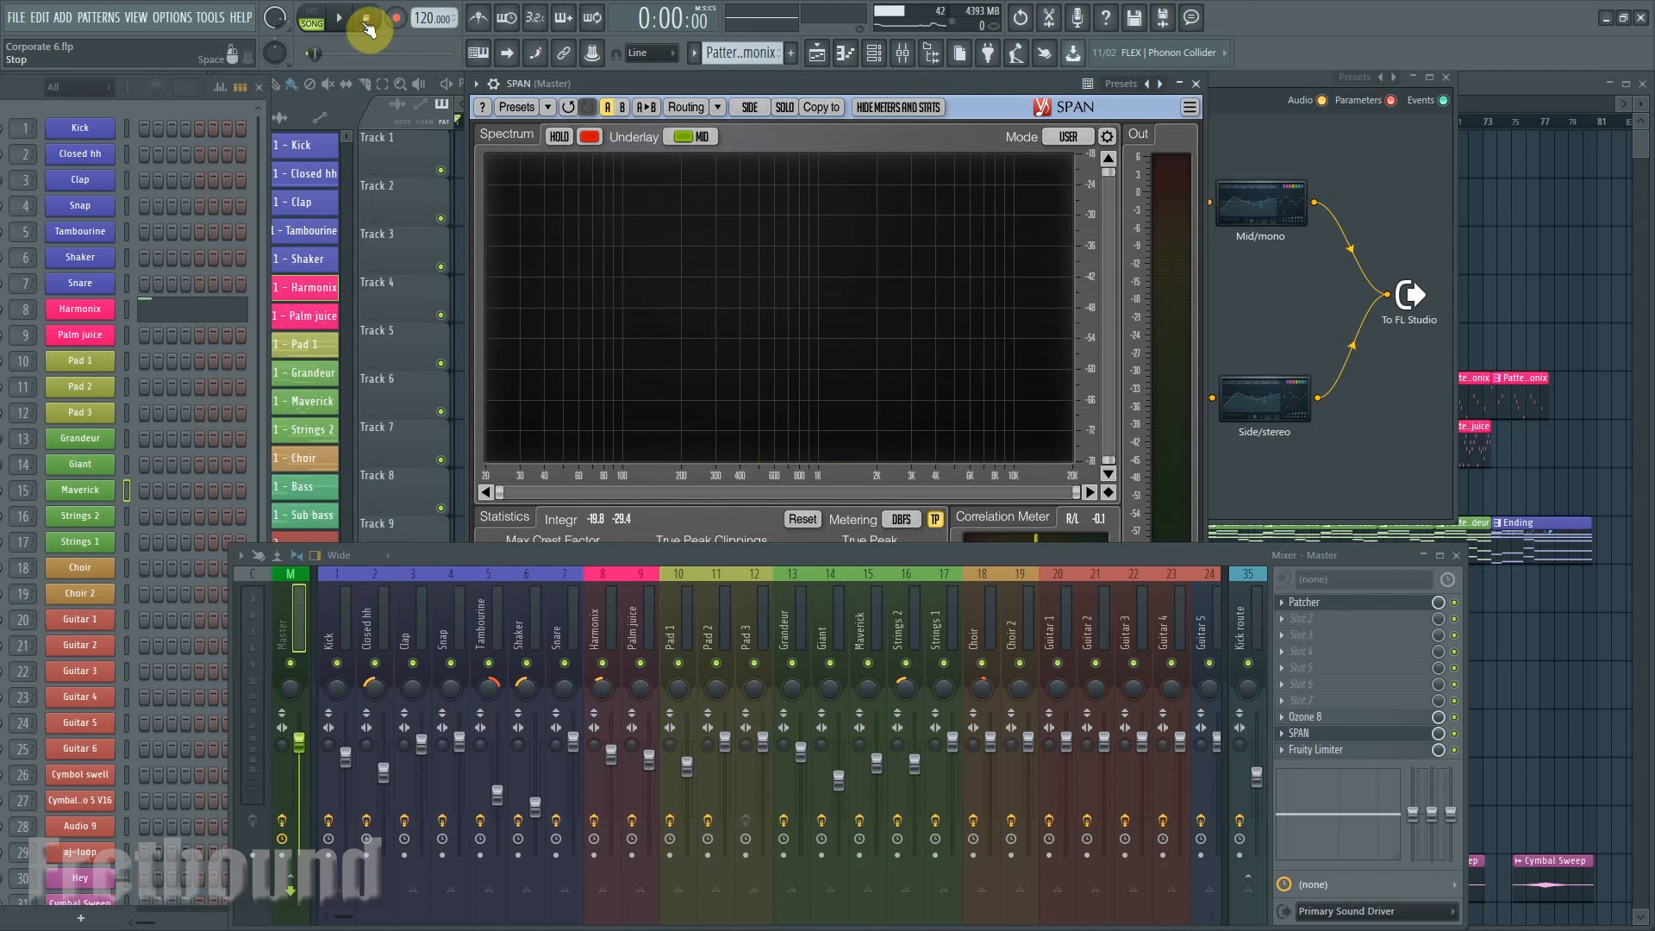
left_click(352, 20)
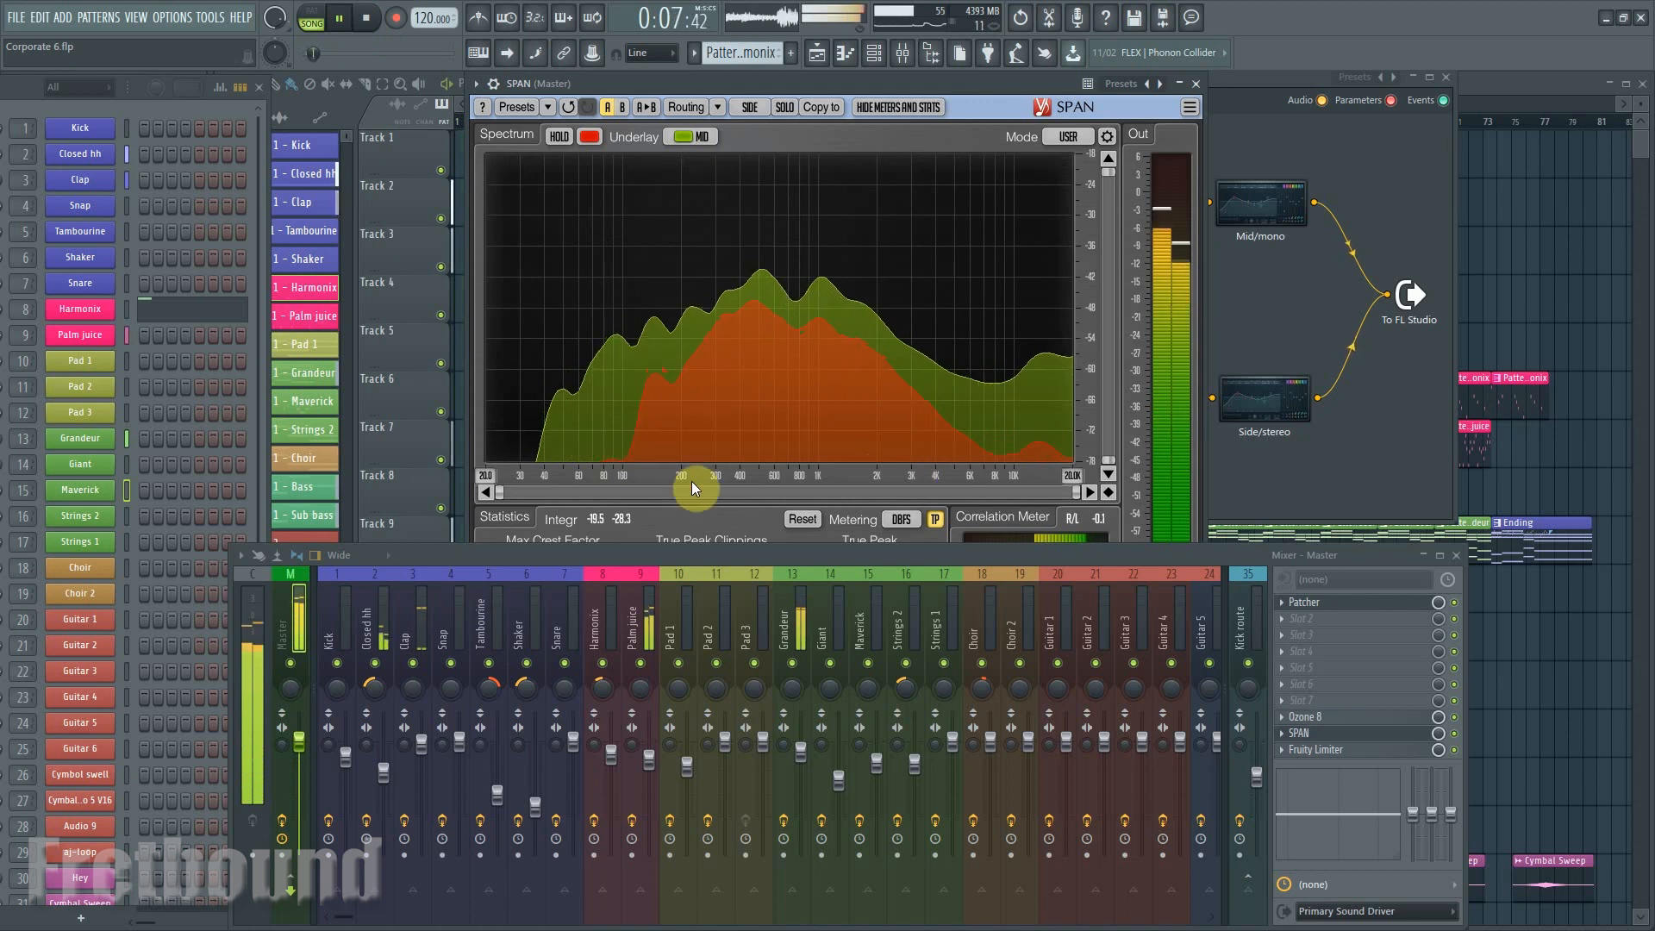
Stop playback and close the Master track's SPAN and Patcher windows.
left_click(367, 21)
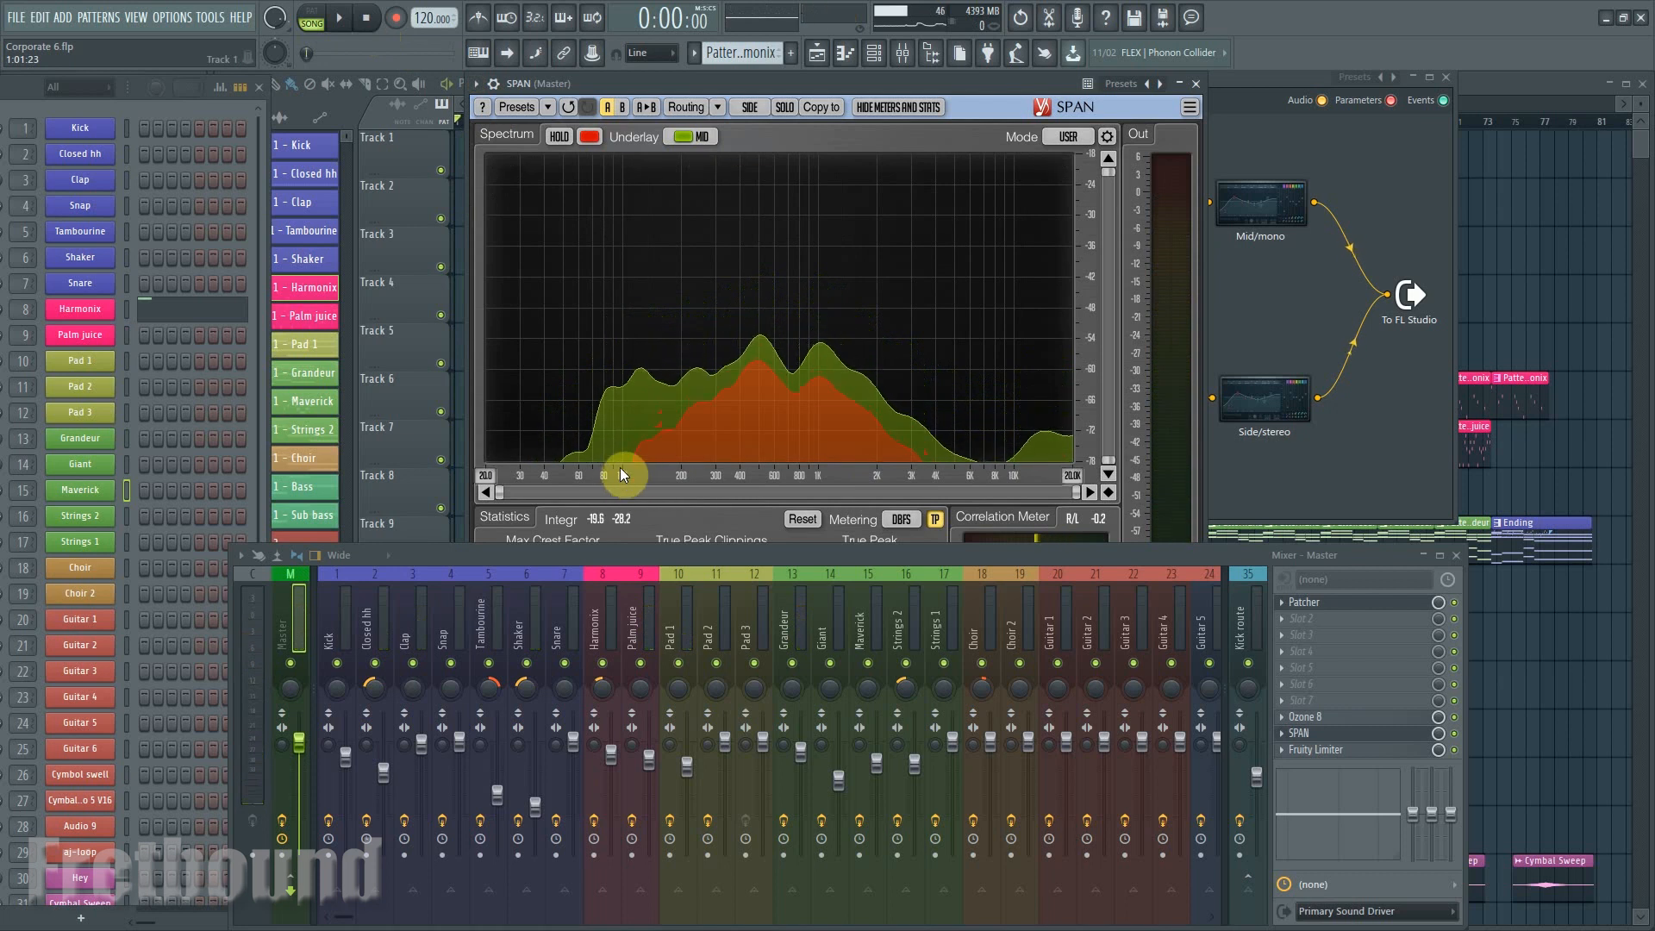
left_click(1201, 83)
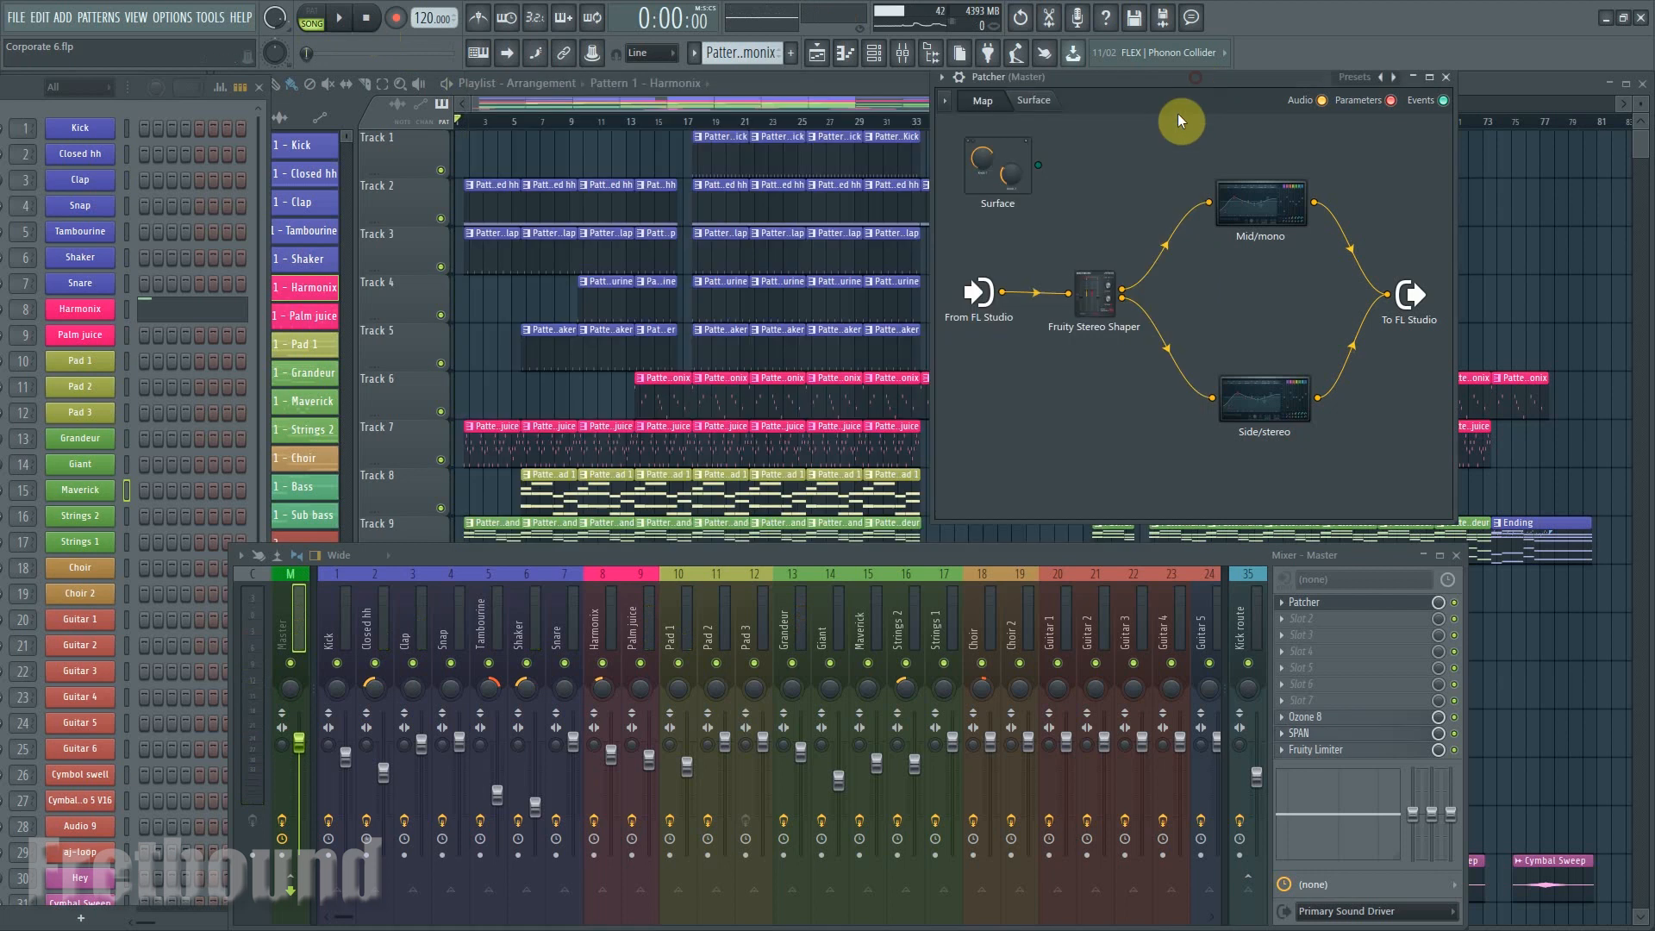
left_click(1445, 76)
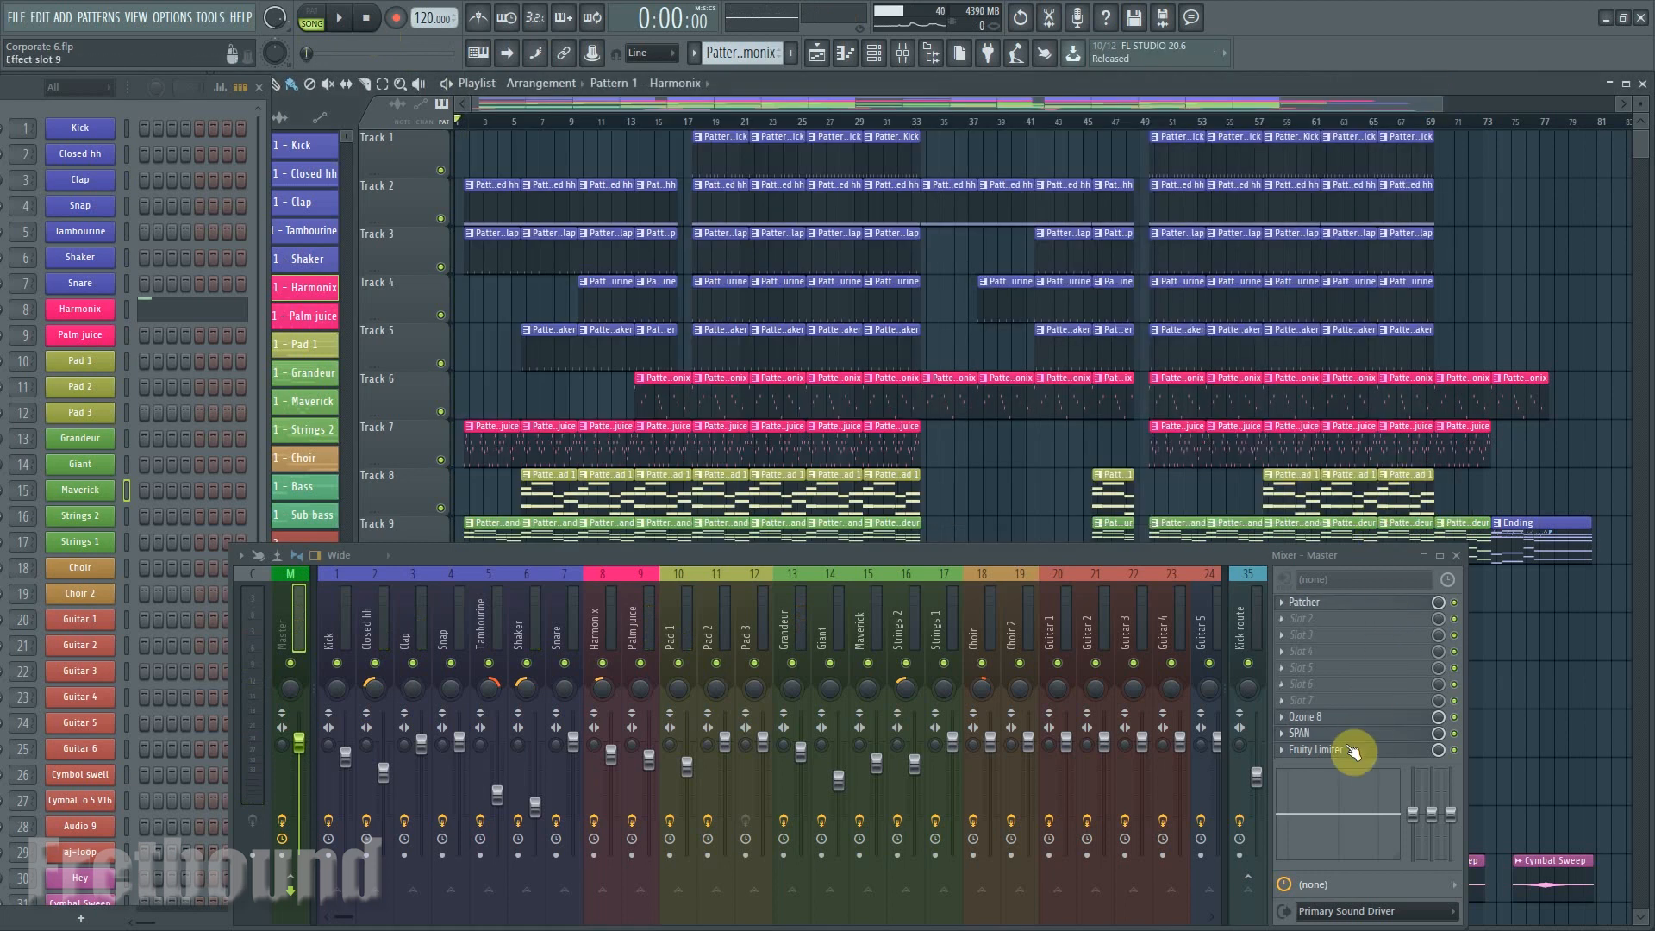
Open Ozone 8 on the Master track, move its window fully into view to inspect the Maximizer settings, and close it and the mixer.
left_click(1314, 715)
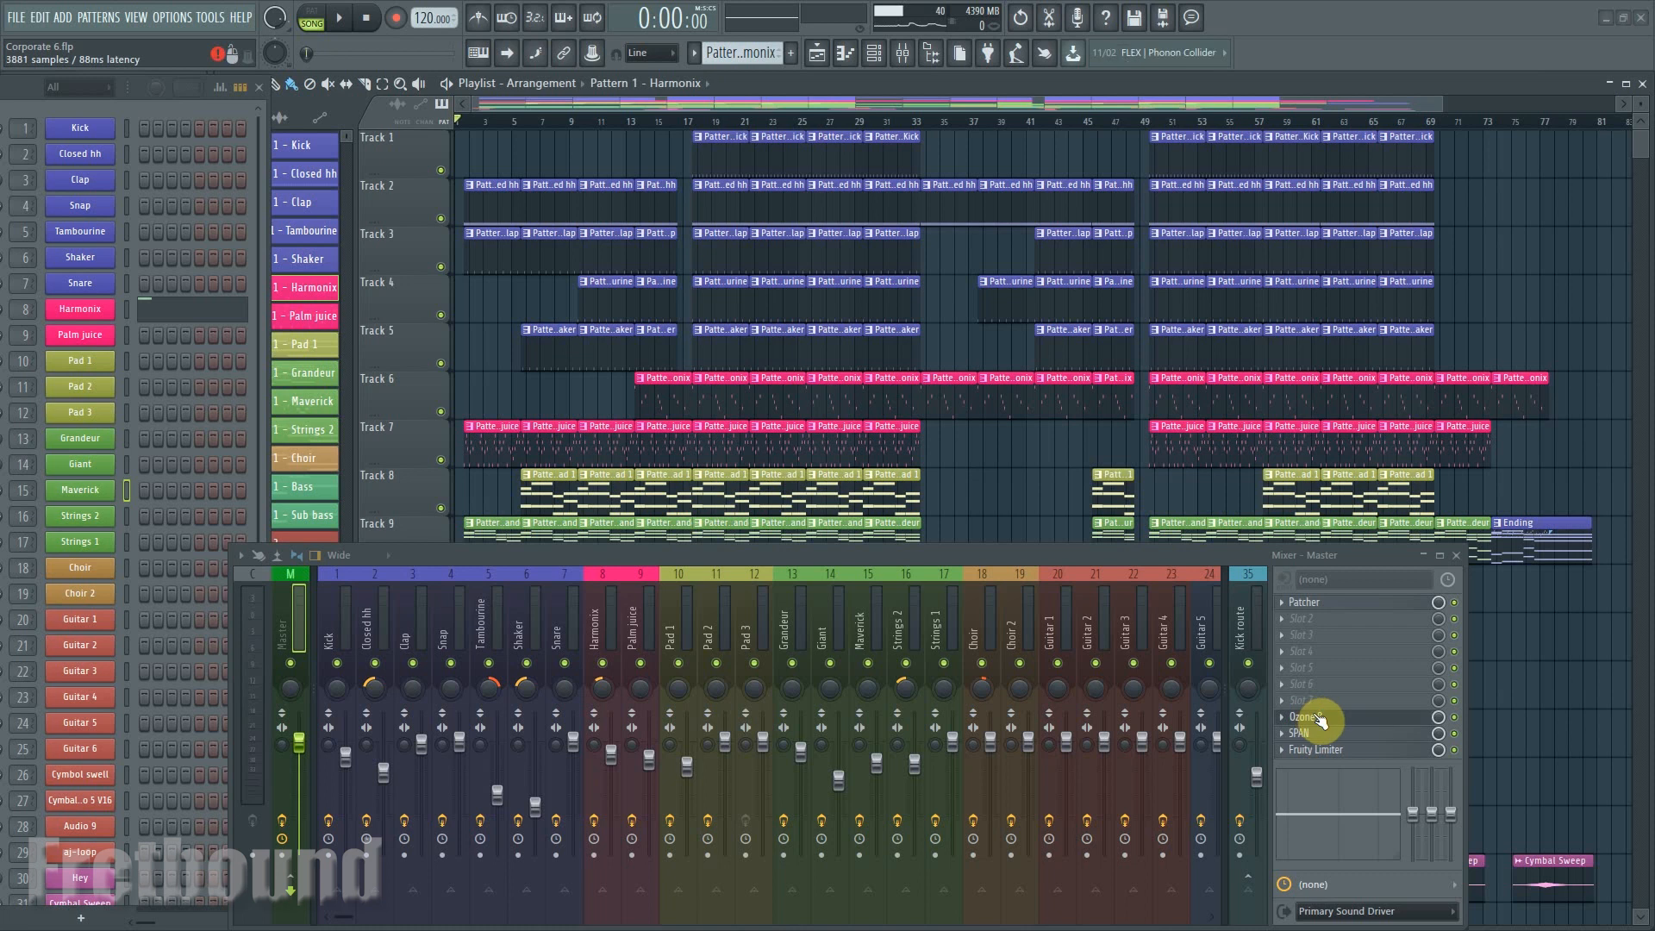
left_click_drag(1654, 86, 850, 137)
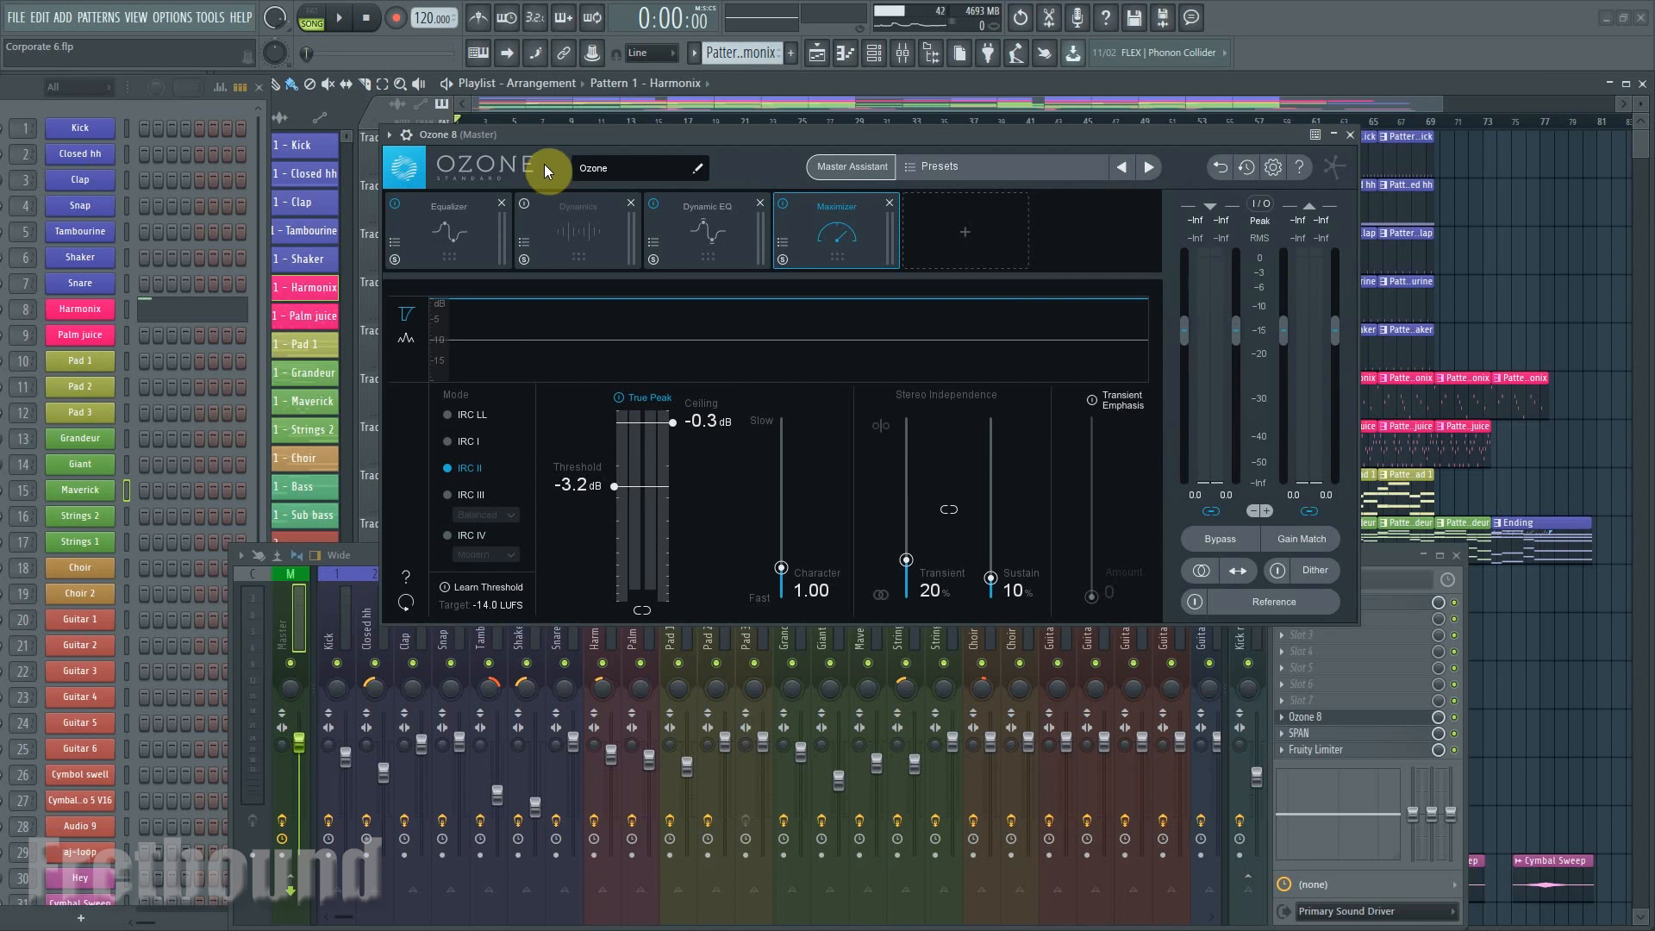
left_click(1351, 138)
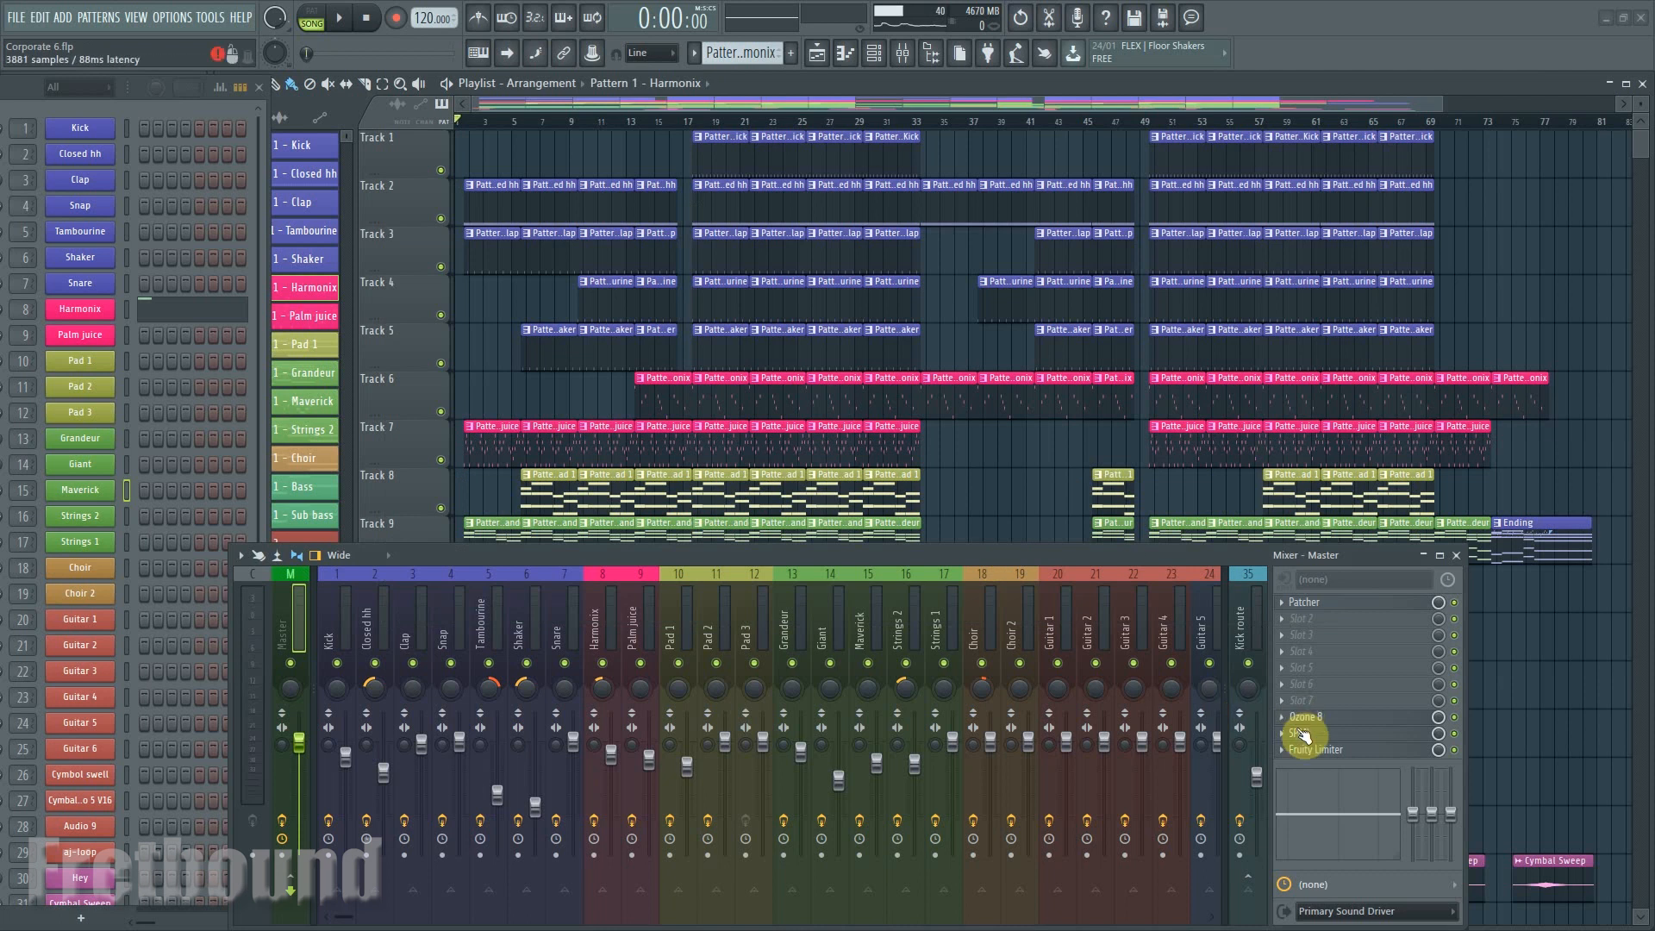
left_click(1457, 557)
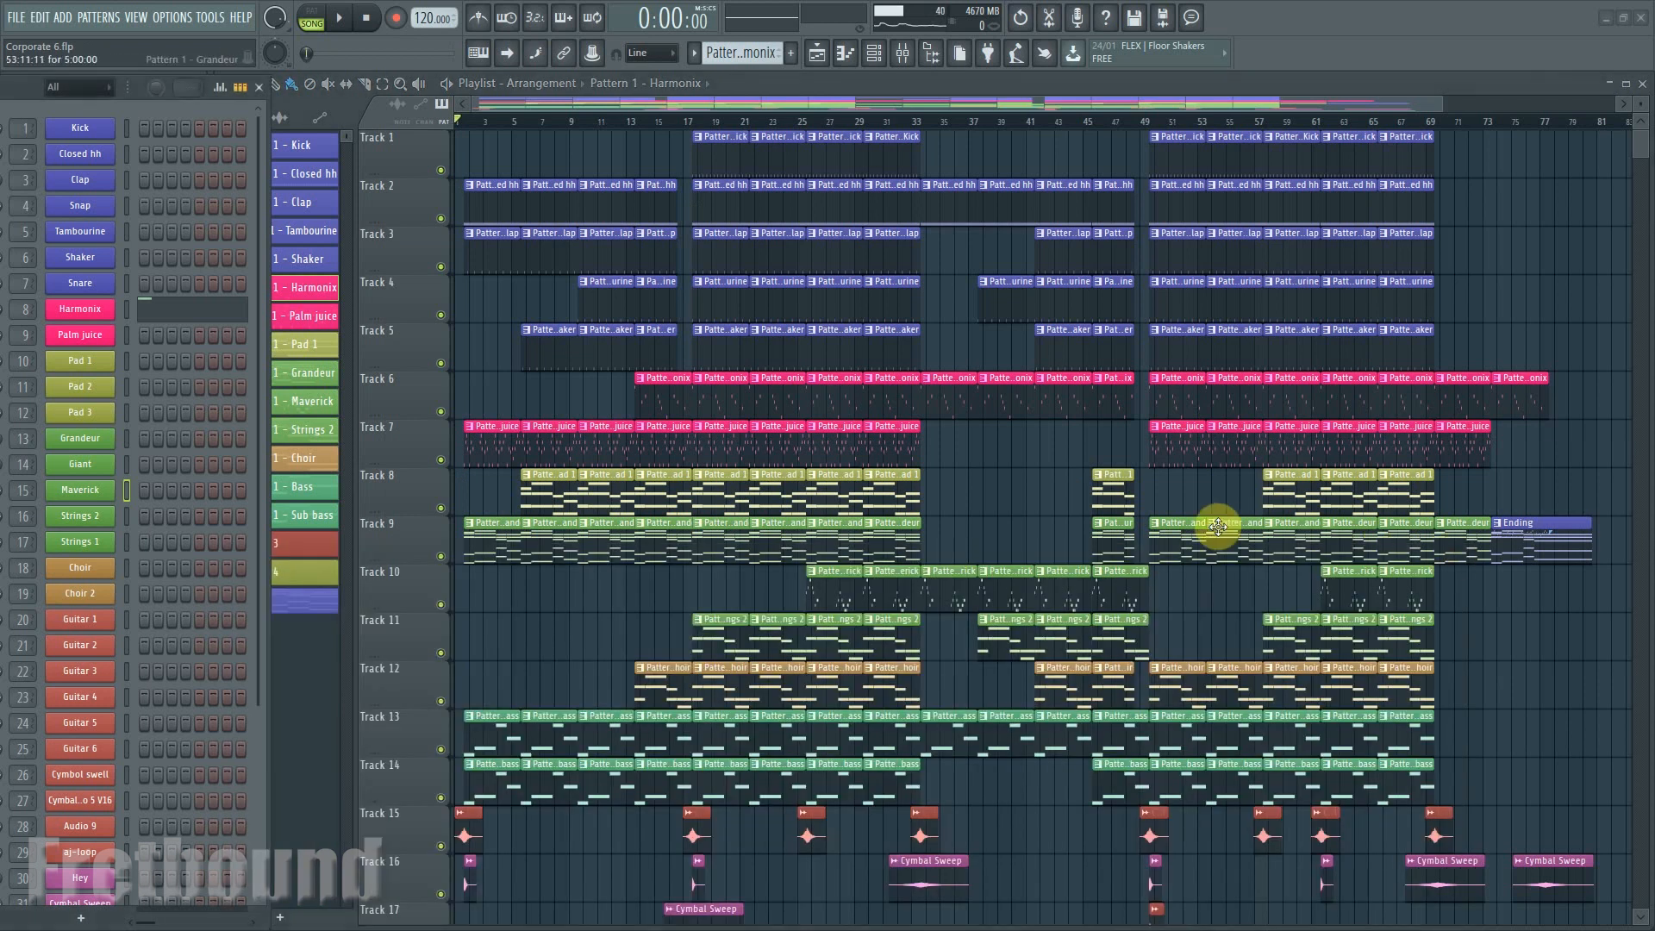